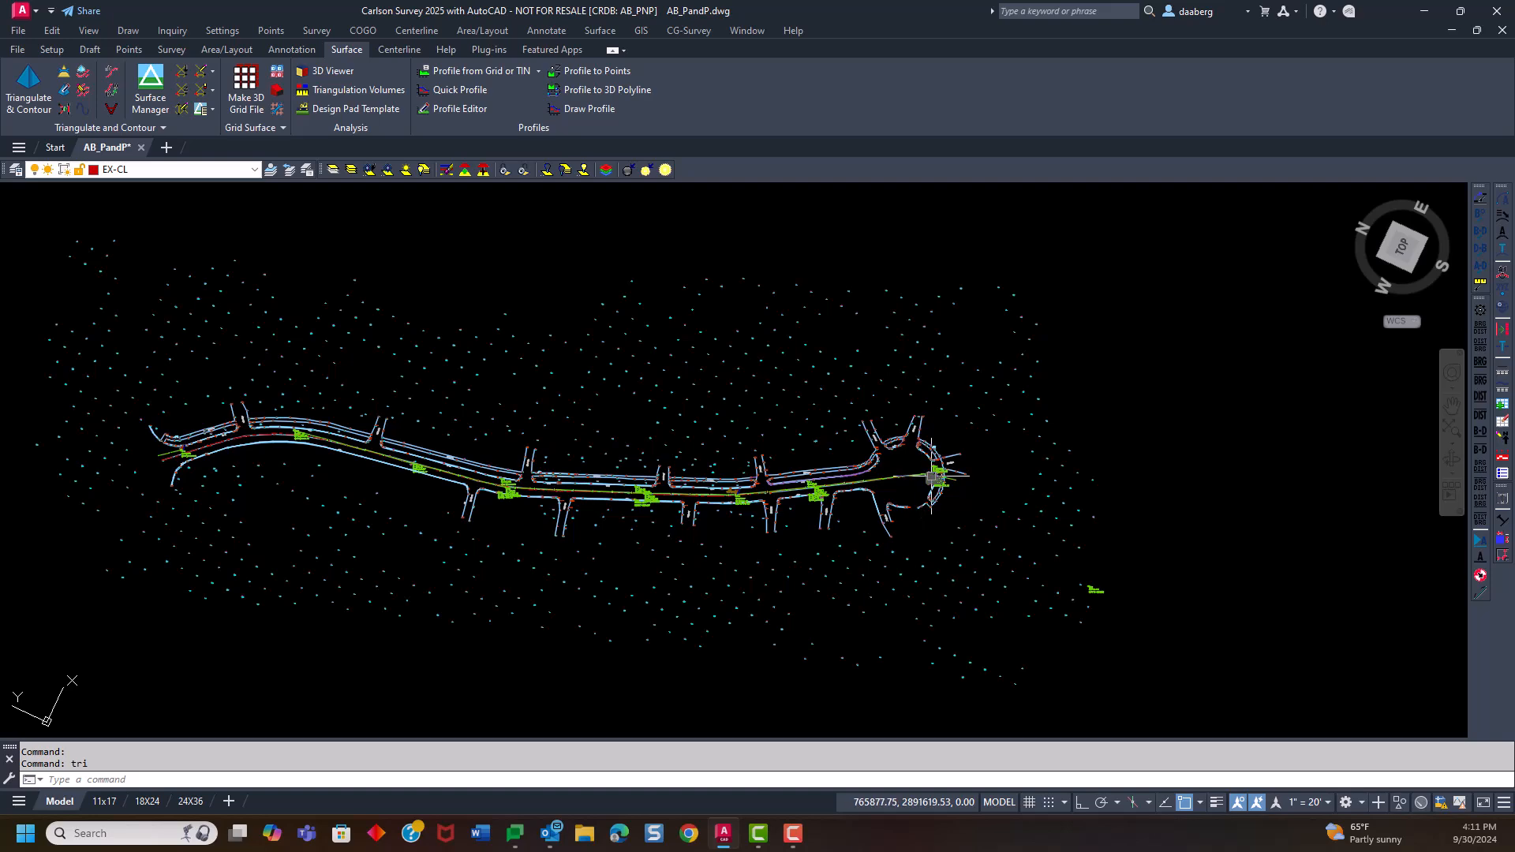
{"action": "scroll", "coordinate": [313, 434], "scroll_direction": "up", "scroll_amount": 8}
{"action": "middle_click_drag", "start_coordinate": [571, 589], "coordinate": [433, 489]}
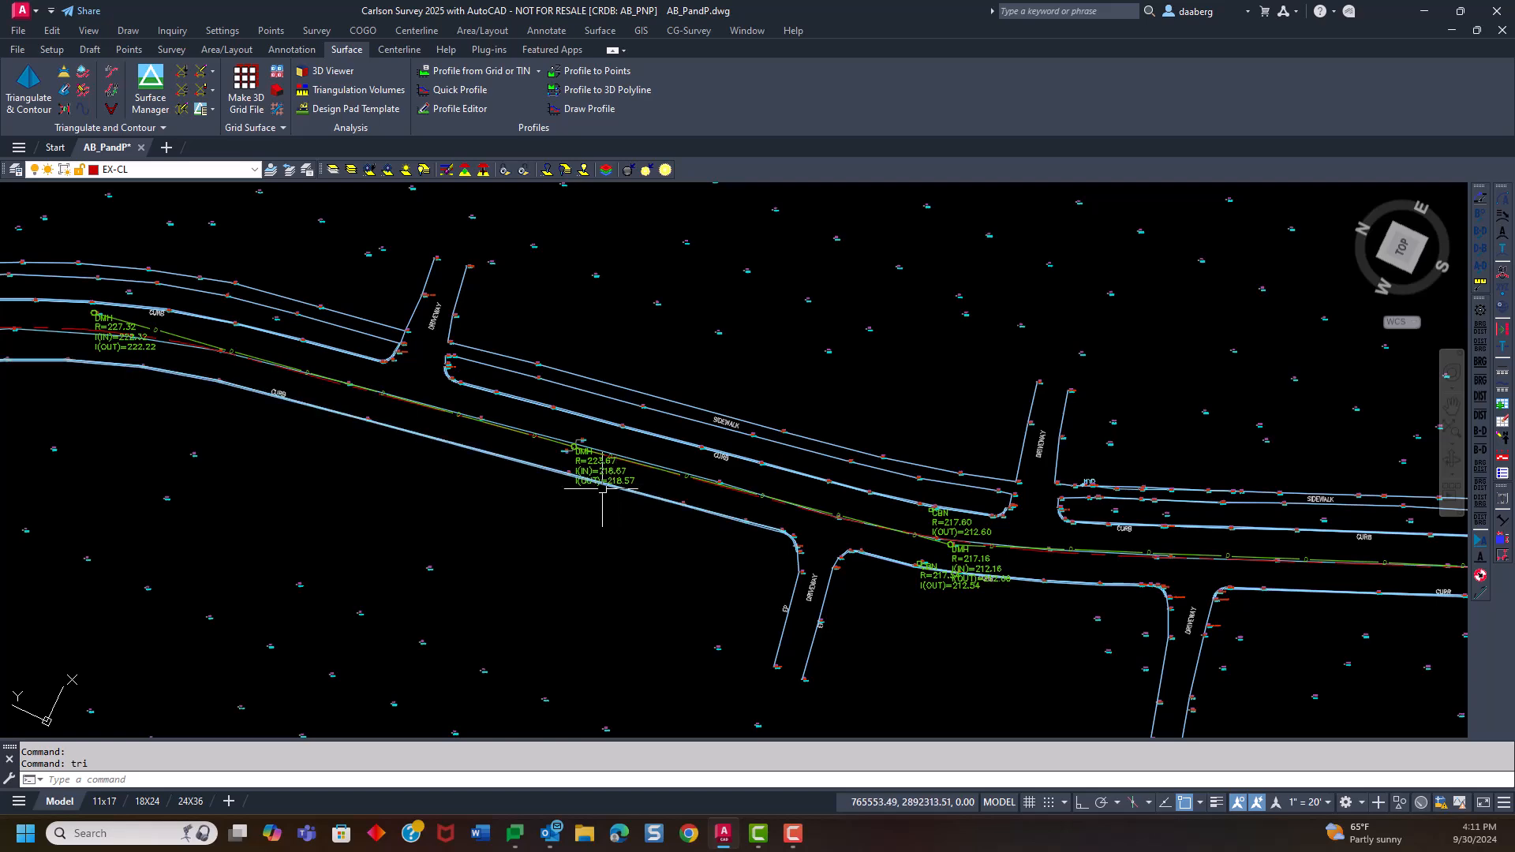
{"action": "scroll", "coordinate": [888, 555], "scroll_direction": "down", "scroll_amount": 8}
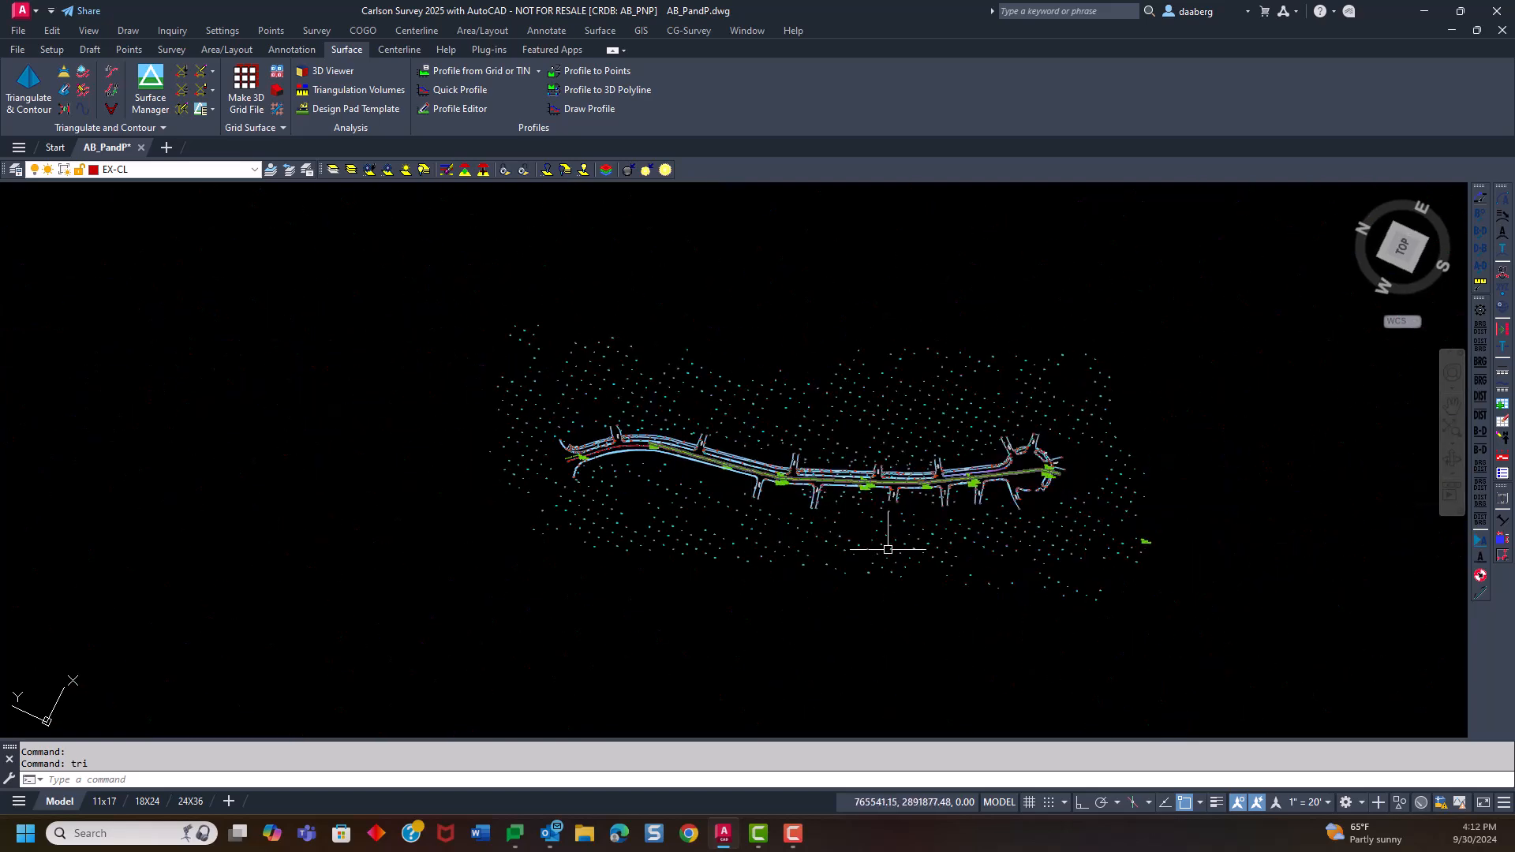
{"action": "scroll", "coordinate": [888, 555], "scroll_direction": "up", "scroll_amount": 5}
{"action": "scroll", "coordinate": [774, 526], "scroll_direction": "down", "scroll_amount": 3}
{"action": "middle_click_drag", "start_coordinate": [773, 526], "coordinate": [653, 536]}
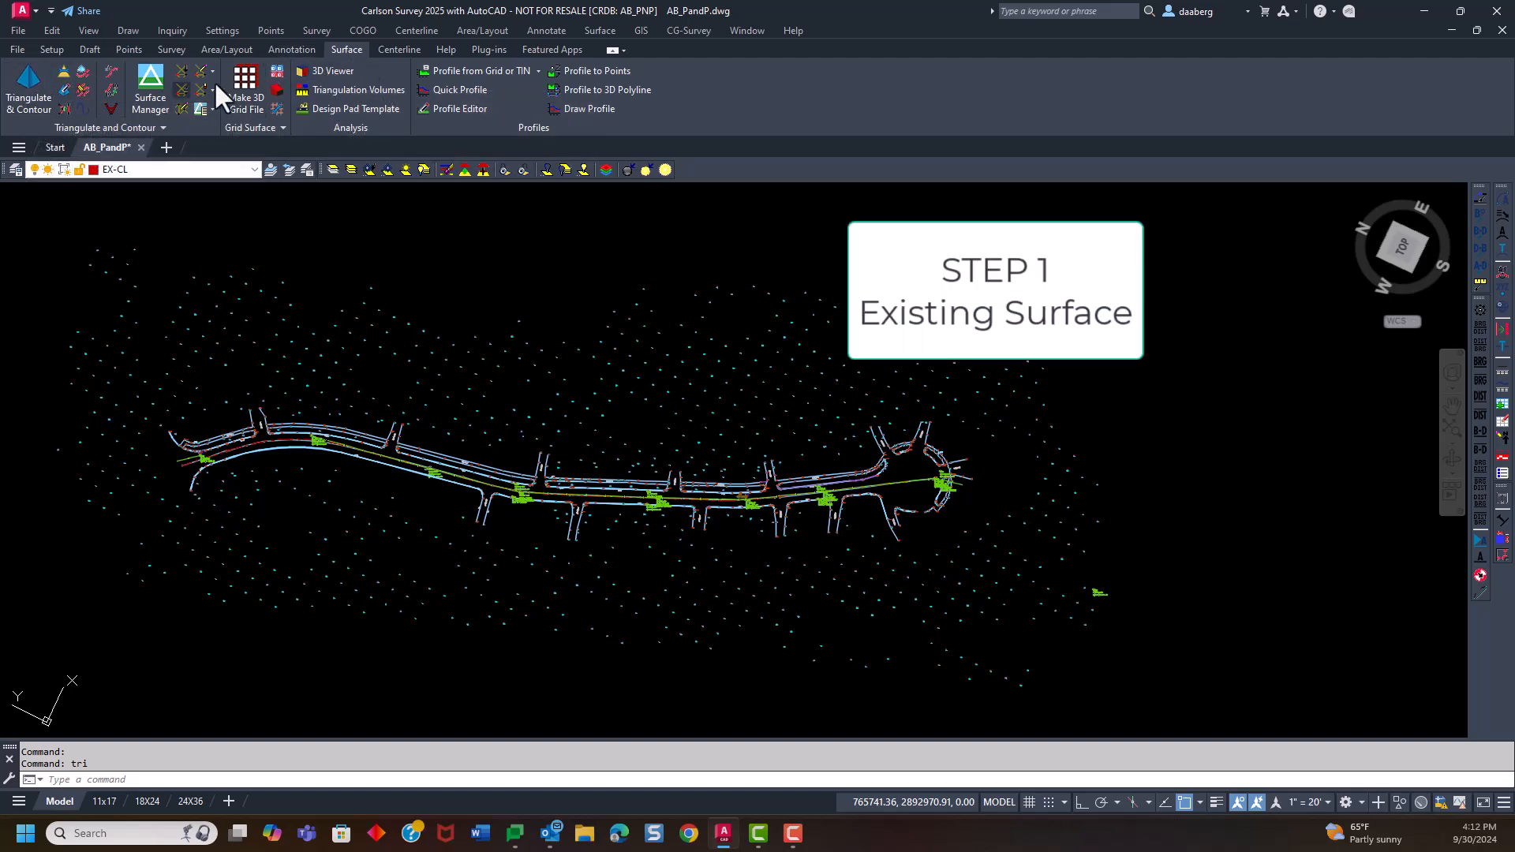
{"action": "left_click", "coordinate": [599, 31]}
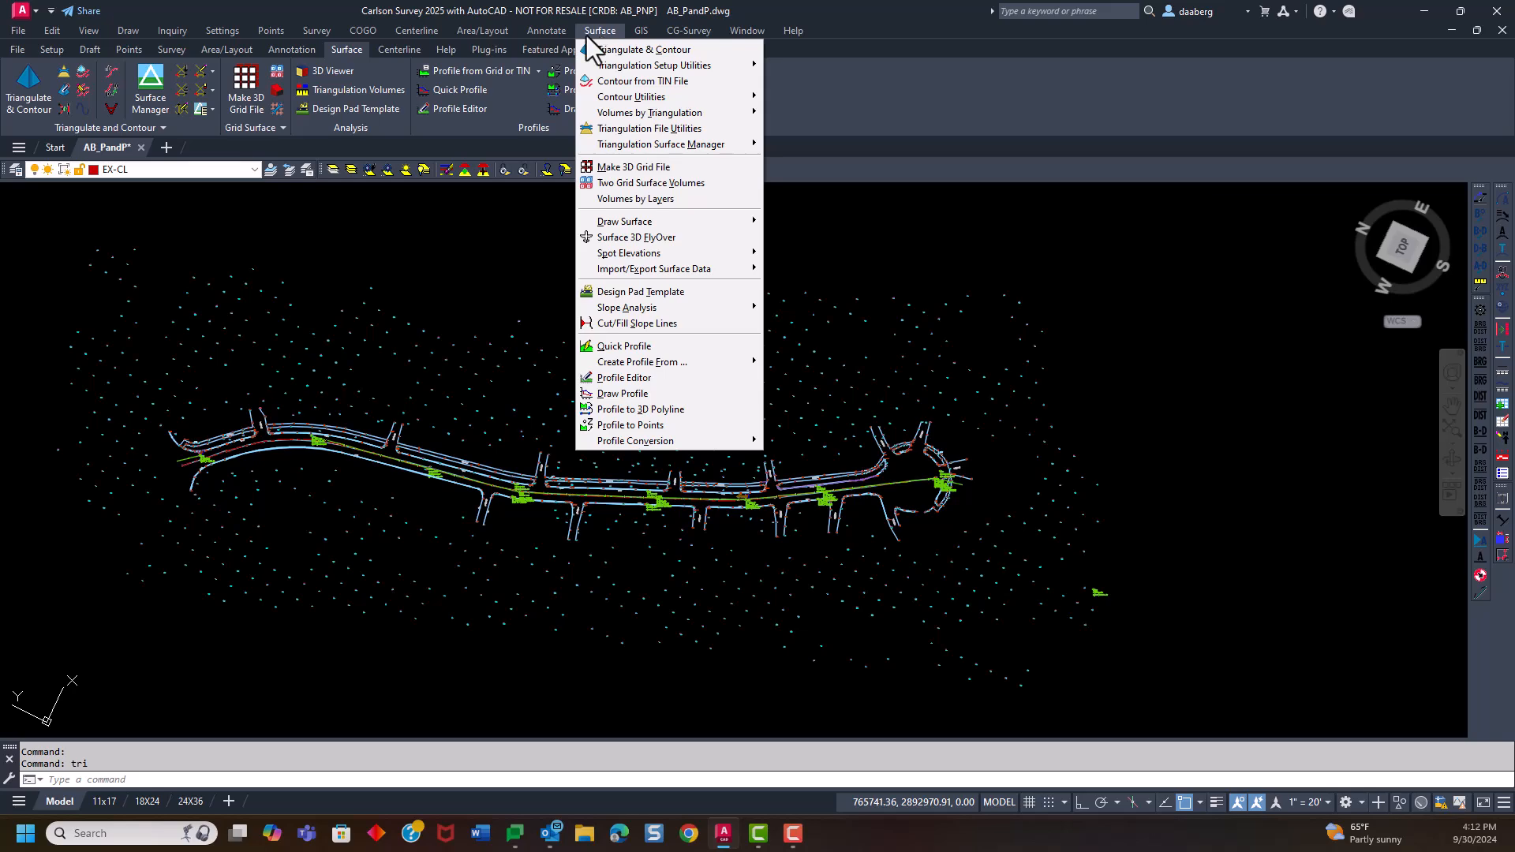
{"action": "left_click", "coordinate": [426, 31]}
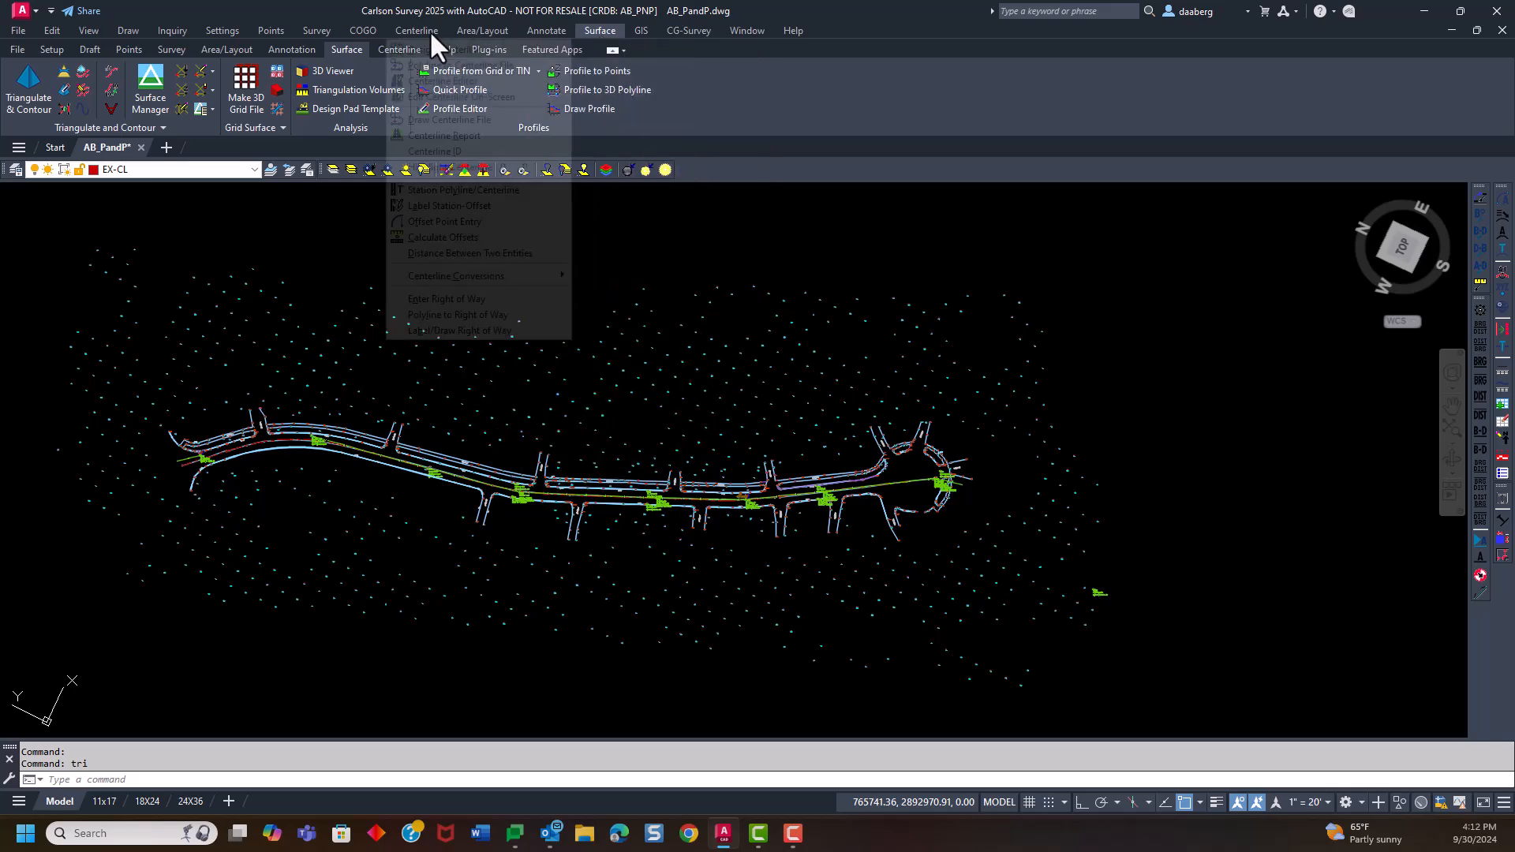
{"action": "left_click", "coordinate": [258, 214]}
{"action": "left_click", "coordinate": [303, 204]}
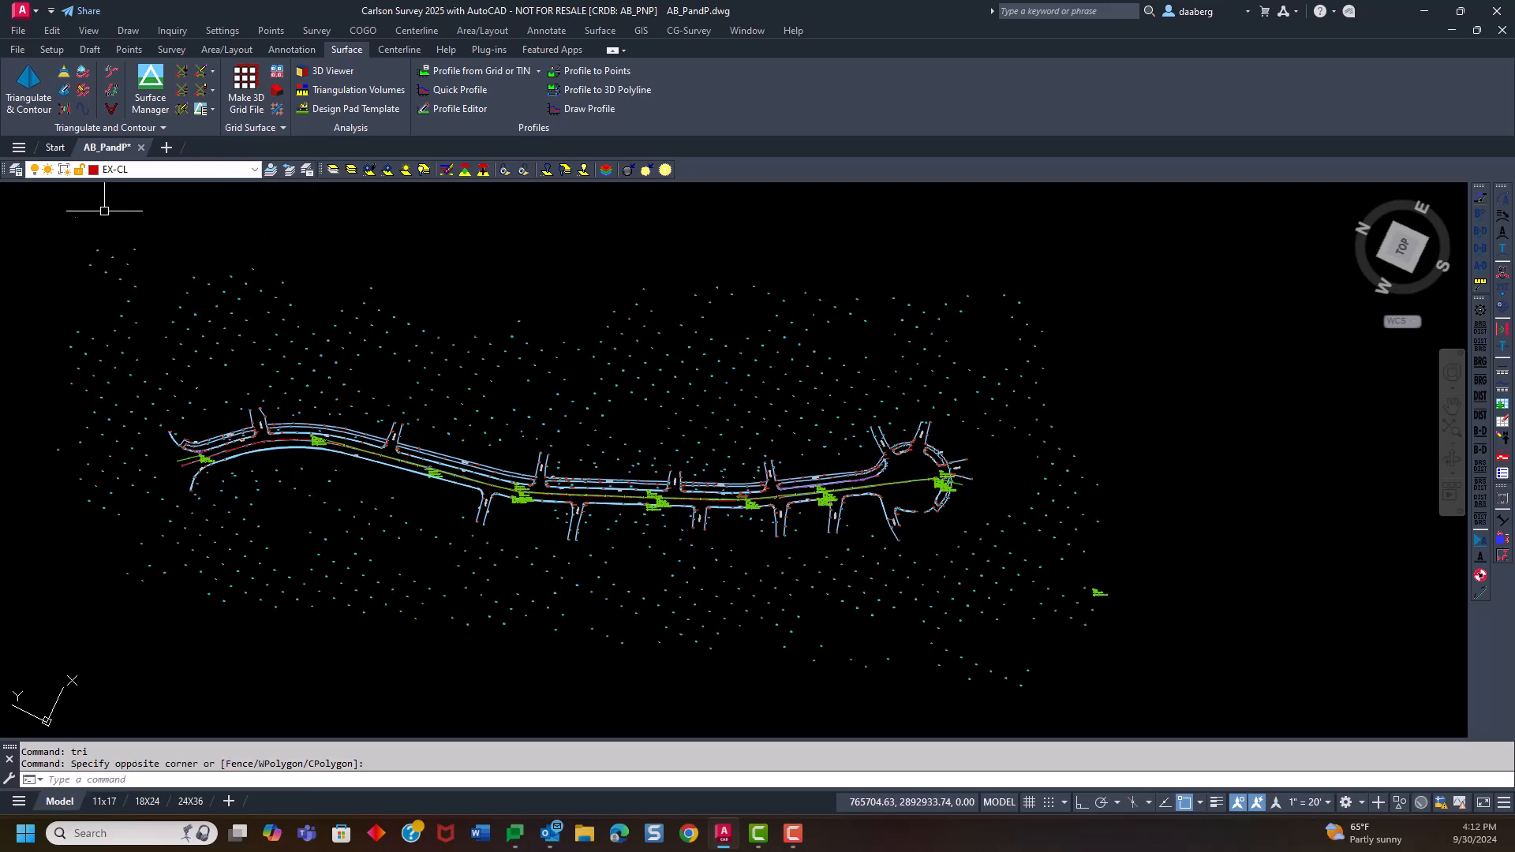
Start Triangulate & Contour and name the triangulation file to write As Built Road Surface
{"action": "left_click", "coordinate": [23, 89]}
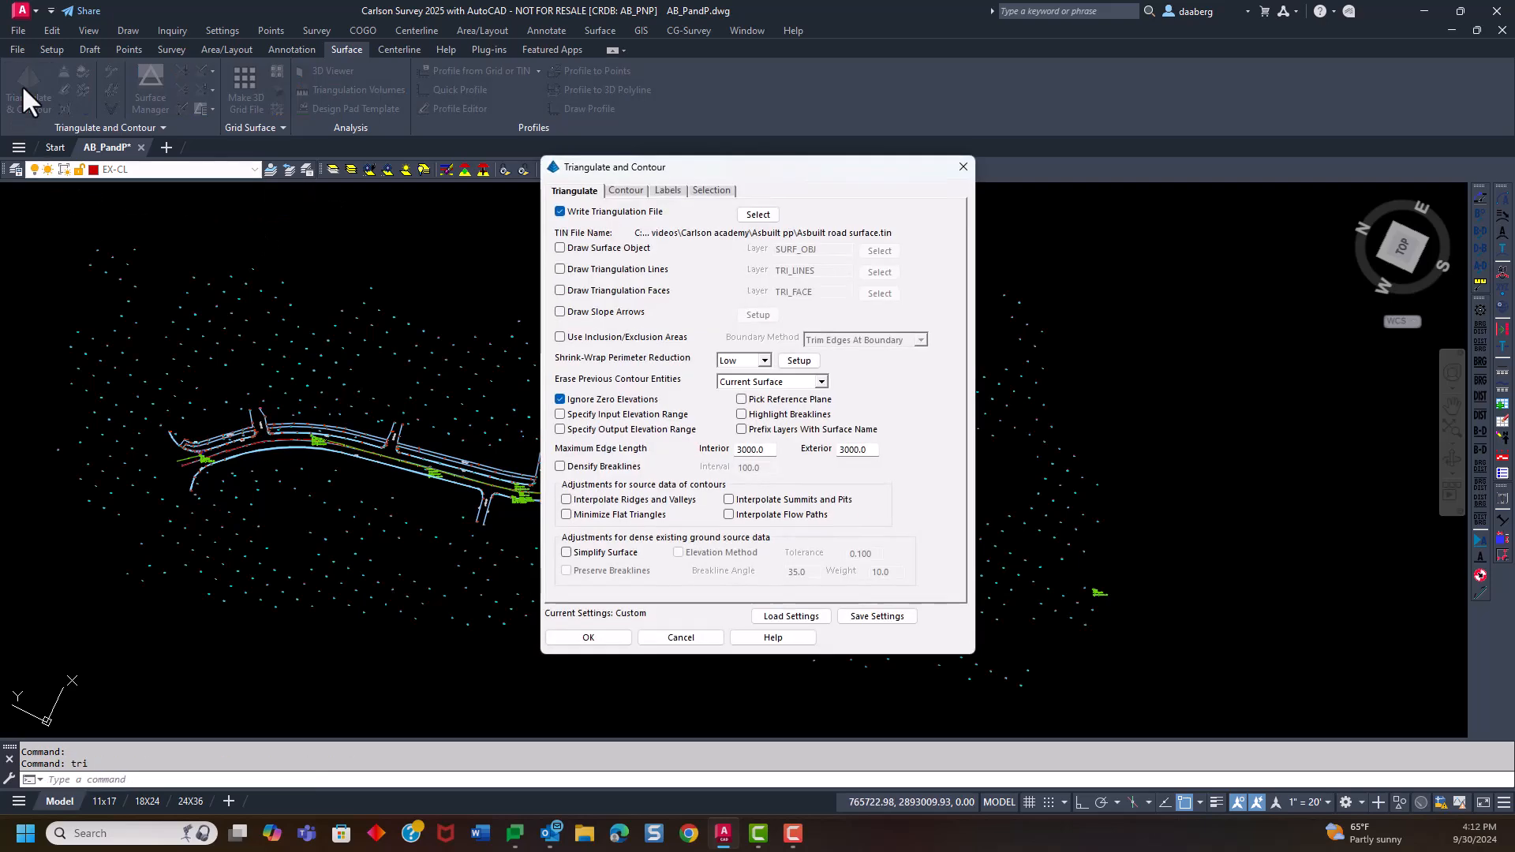
{"action": "left_click", "coordinate": [757, 214]}
{"action": "mouse_move", "coordinate": [667, 221]}
{"action": "left_mouse_down"}
{"action": "mouse_move", "coordinate": [660, 247]}
{"action": "mouse_move", "coordinate": [675, 237]}
{"action": "left_mouse_up"}
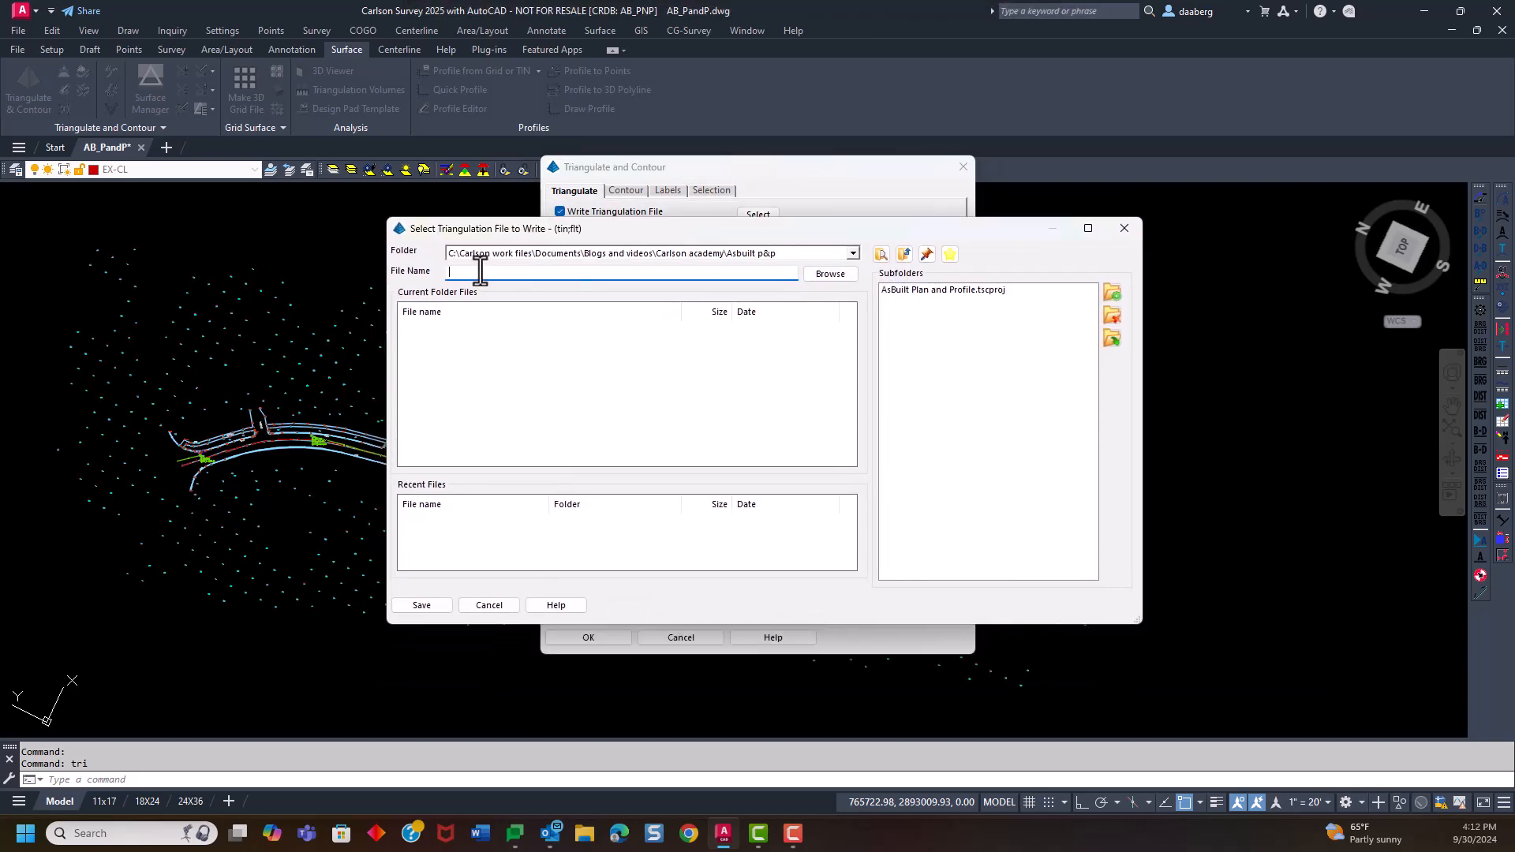
{"action": "type", "text": "As Built Road Surface"}
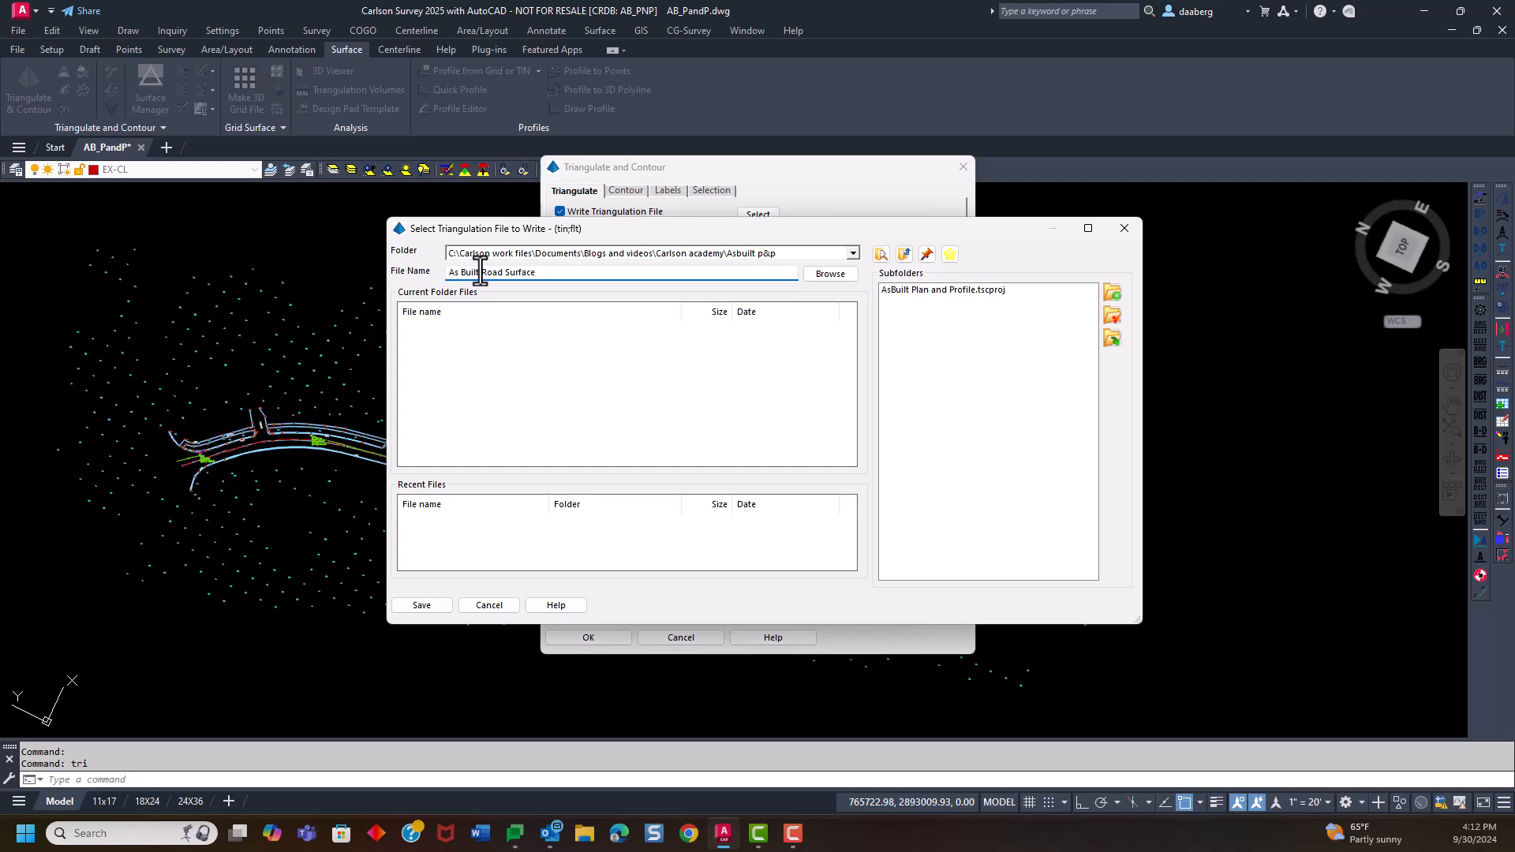
{"action": "left_click", "coordinate": [429, 601]}
Review the triangulation, contour, label and selection settings for the new surface
{"action": "mouse_move", "coordinate": [675, 164]}
{"action": "left_mouse_down"}
{"action": "mouse_move", "coordinate": [1058, 121]}
{"action": "mouse_move", "coordinate": [1126, 131]}
{"action": "mouse_move", "coordinate": [1122, 158]}
{"action": "left_mouse_up"}
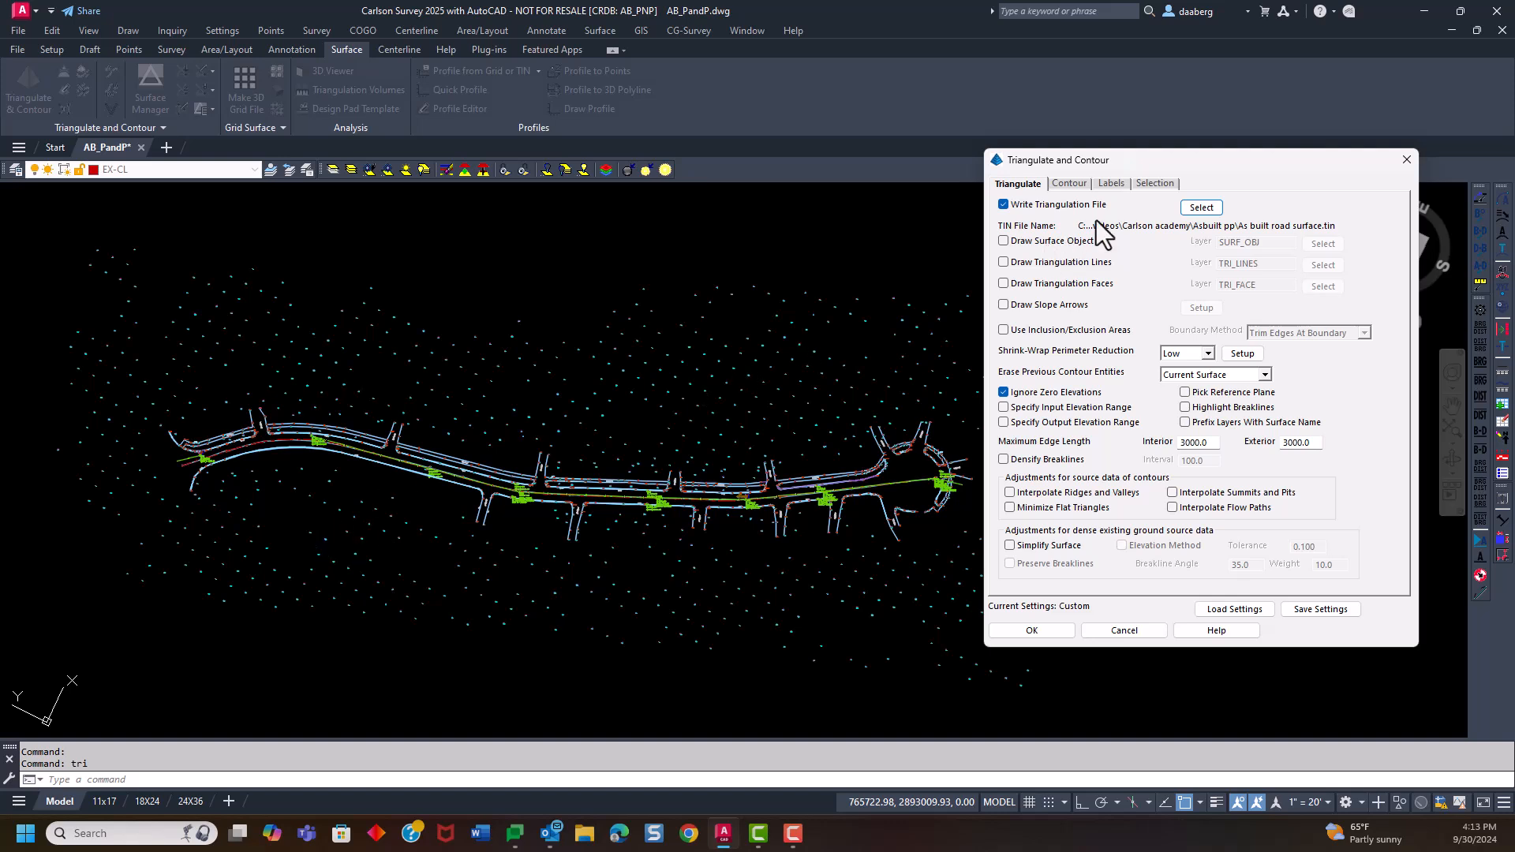
{"action": "left_click_drag", "start_coordinate": [1135, 158], "coordinate": [1100, 126]}
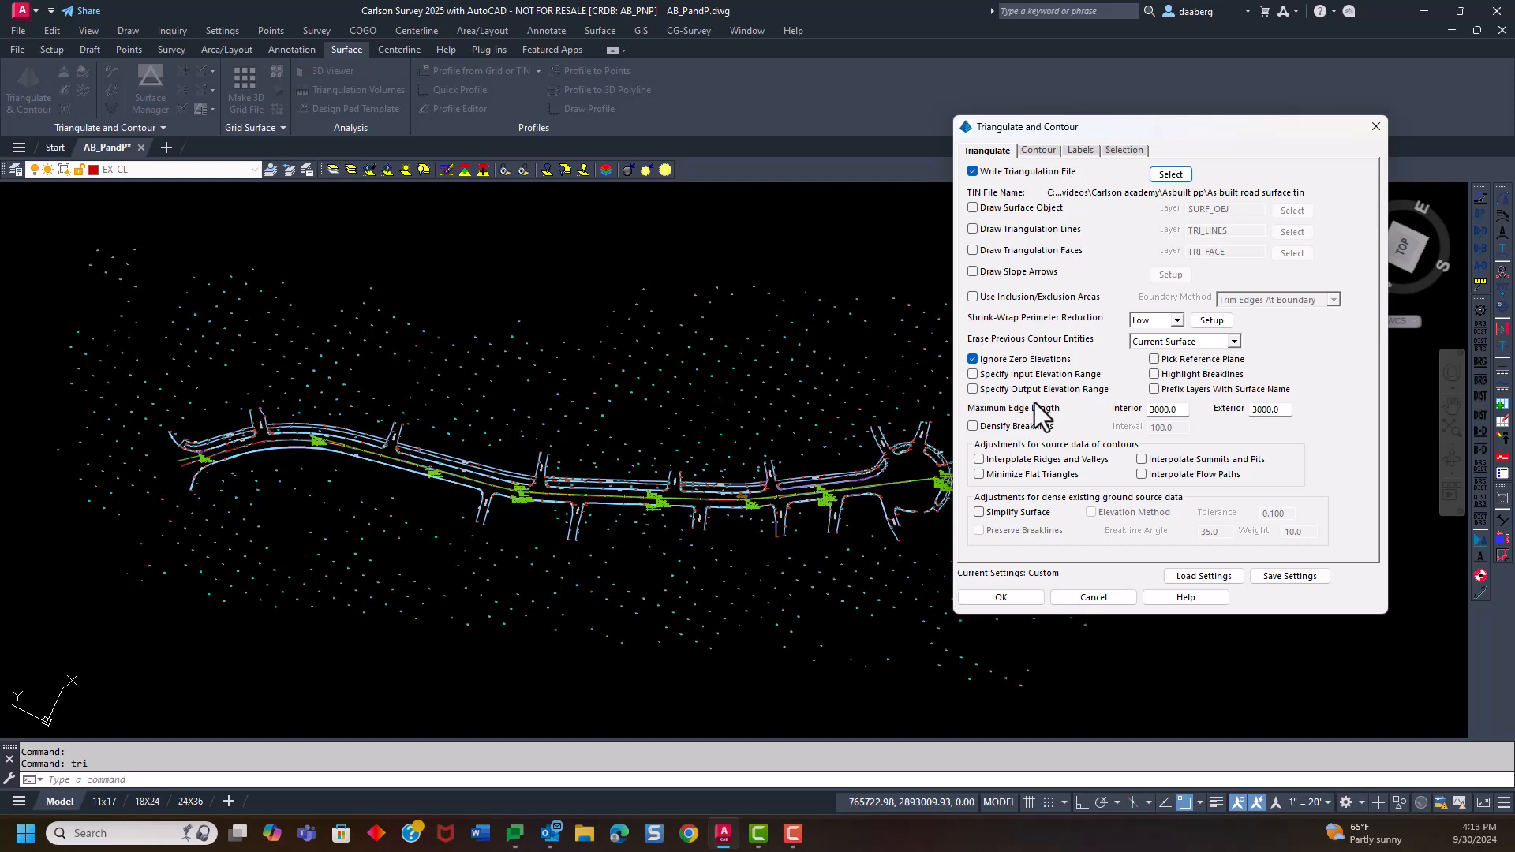
{"action": "left_click_drag", "start_coordinate": [1145, 130], "coordinate": [707, 86]}
{"action": "left_click", "coordinate": [595, 108]}
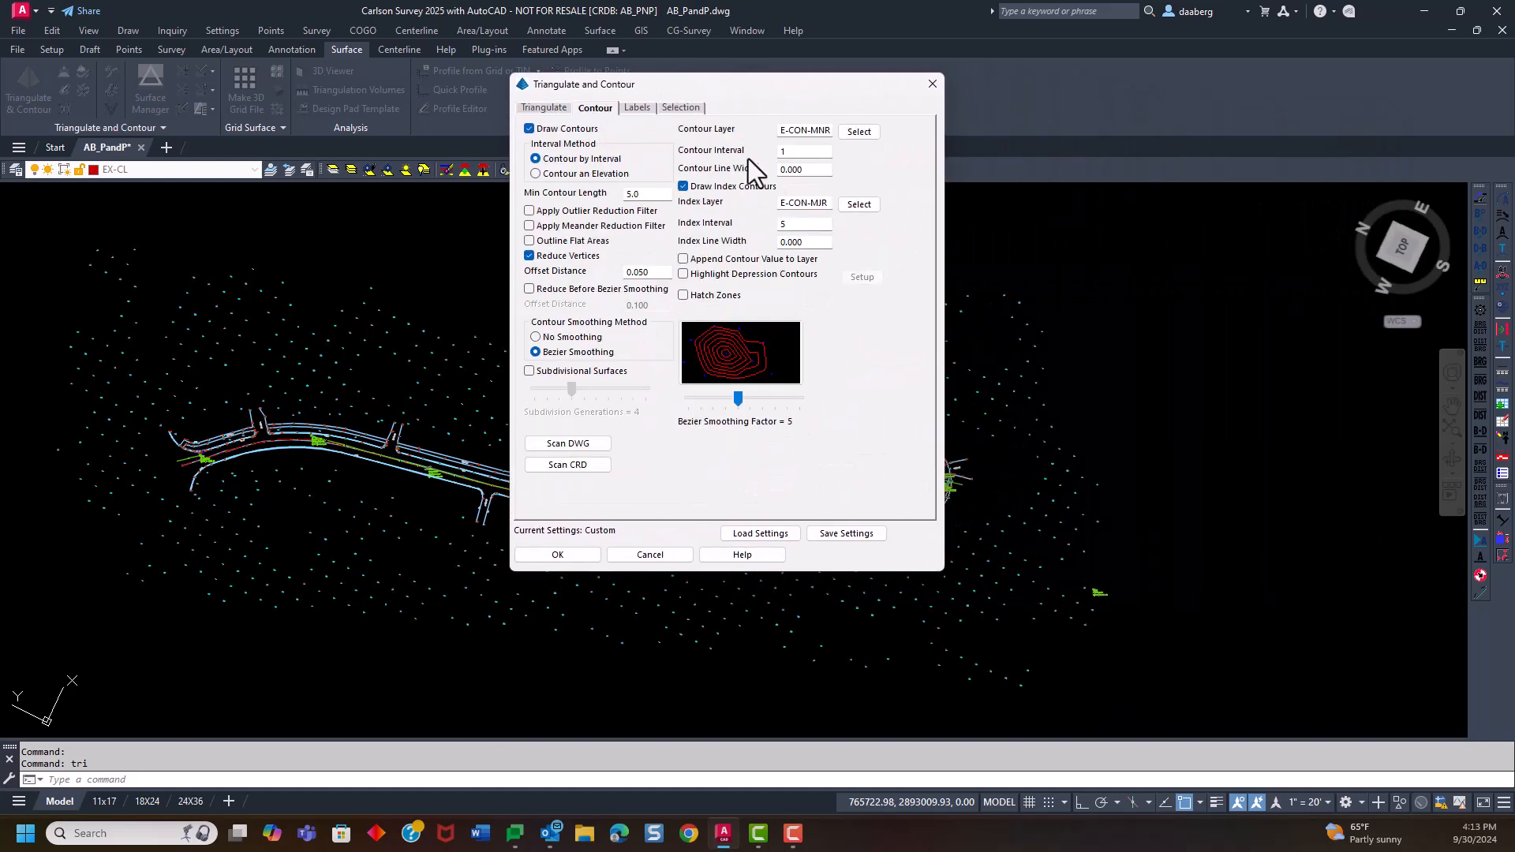
{"action": "left_click", "coordinate": [637, 108]}
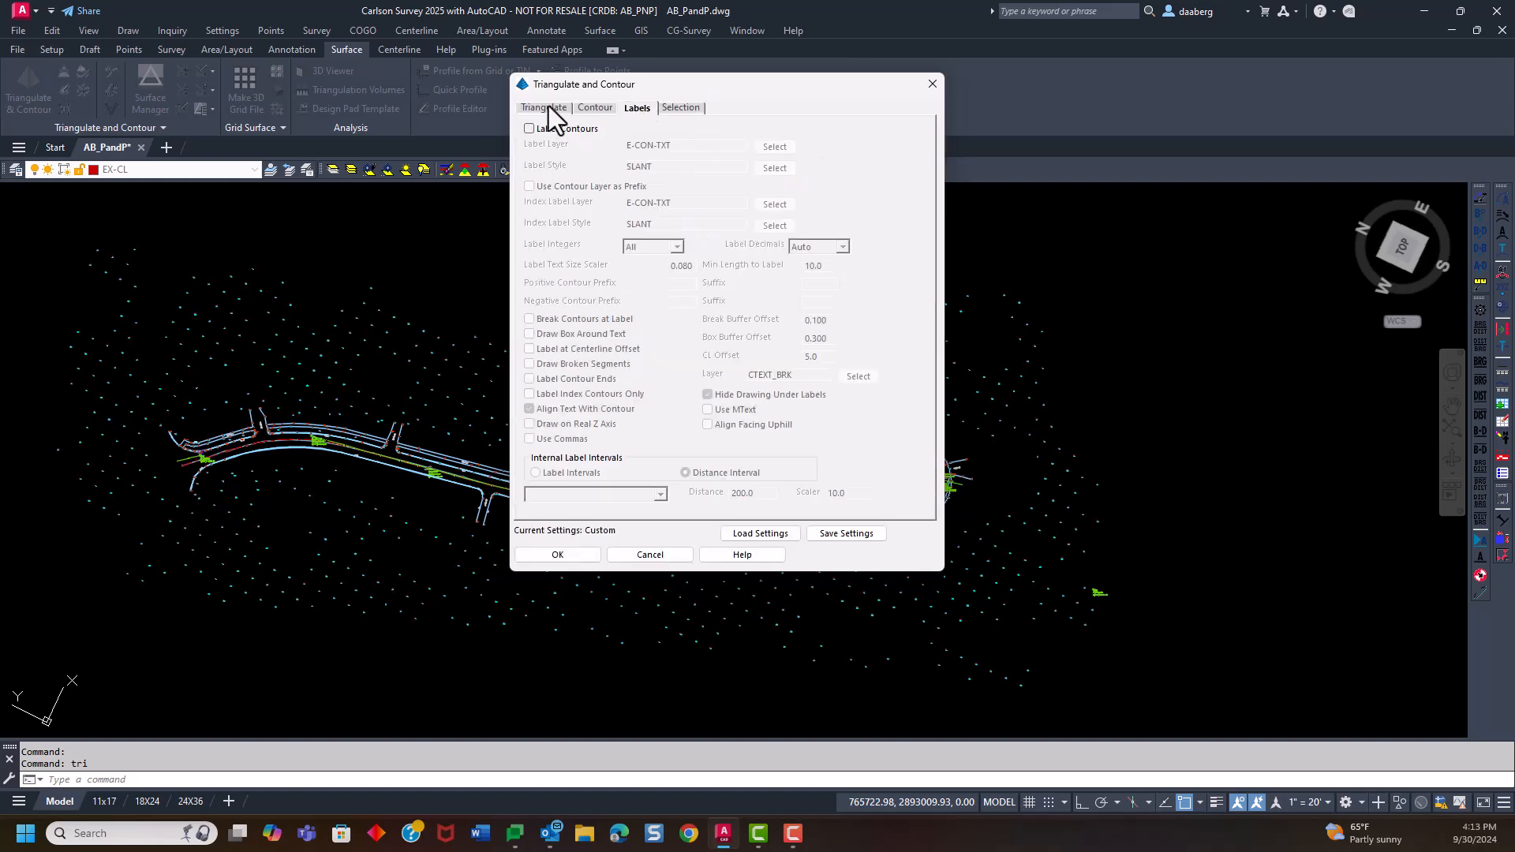
{"action": "left_click", "coordinate": [679, 108]}
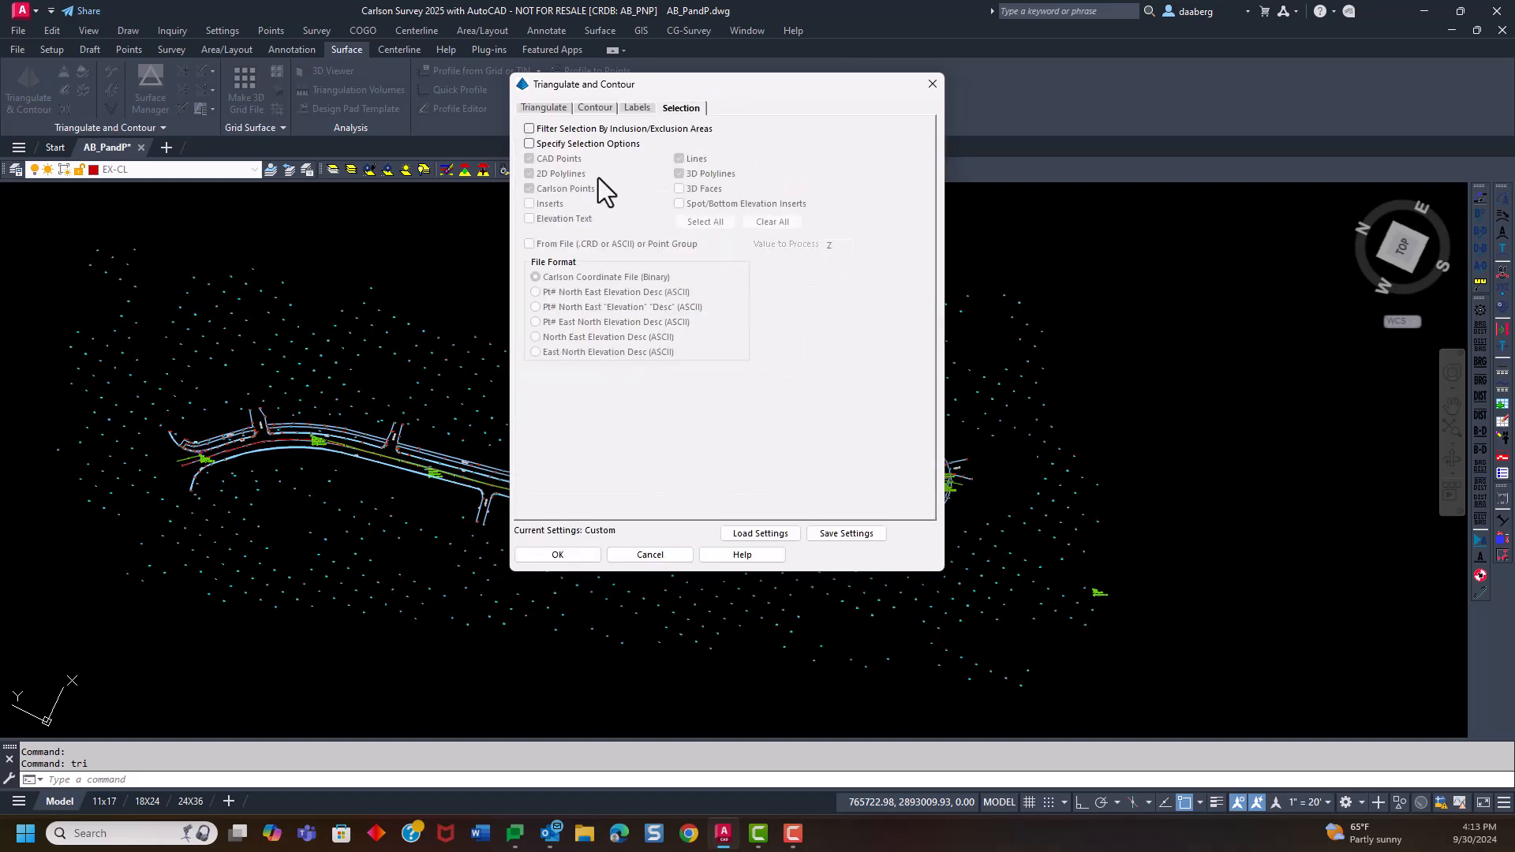
{"action": "left_click", "coordinate": [548, 107]}
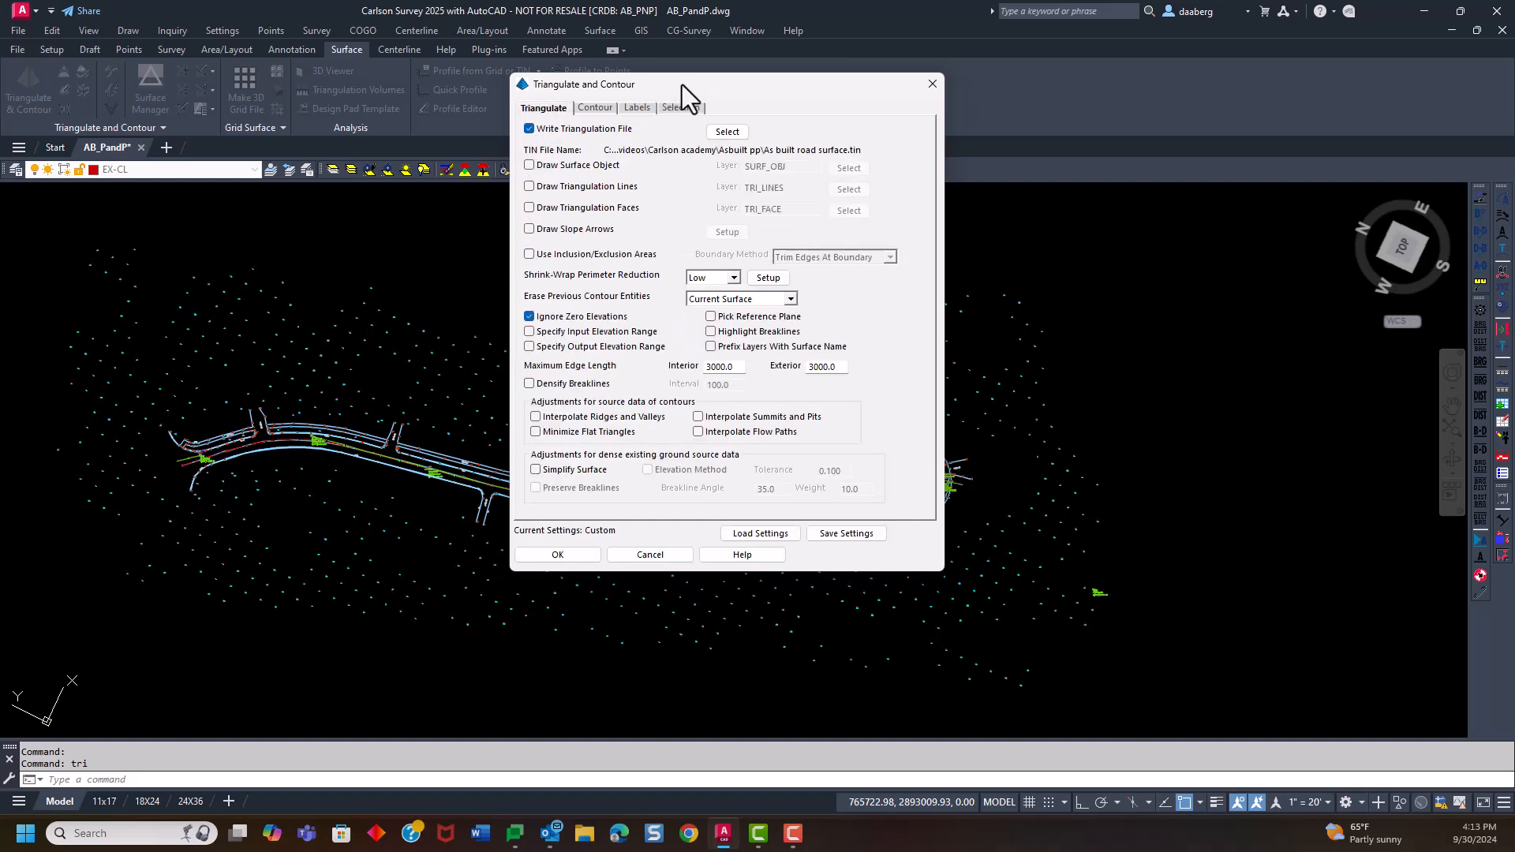
{"action": "left_click_drag", "start_coordinate": [679, 85], "coordinate": [882, 56]}
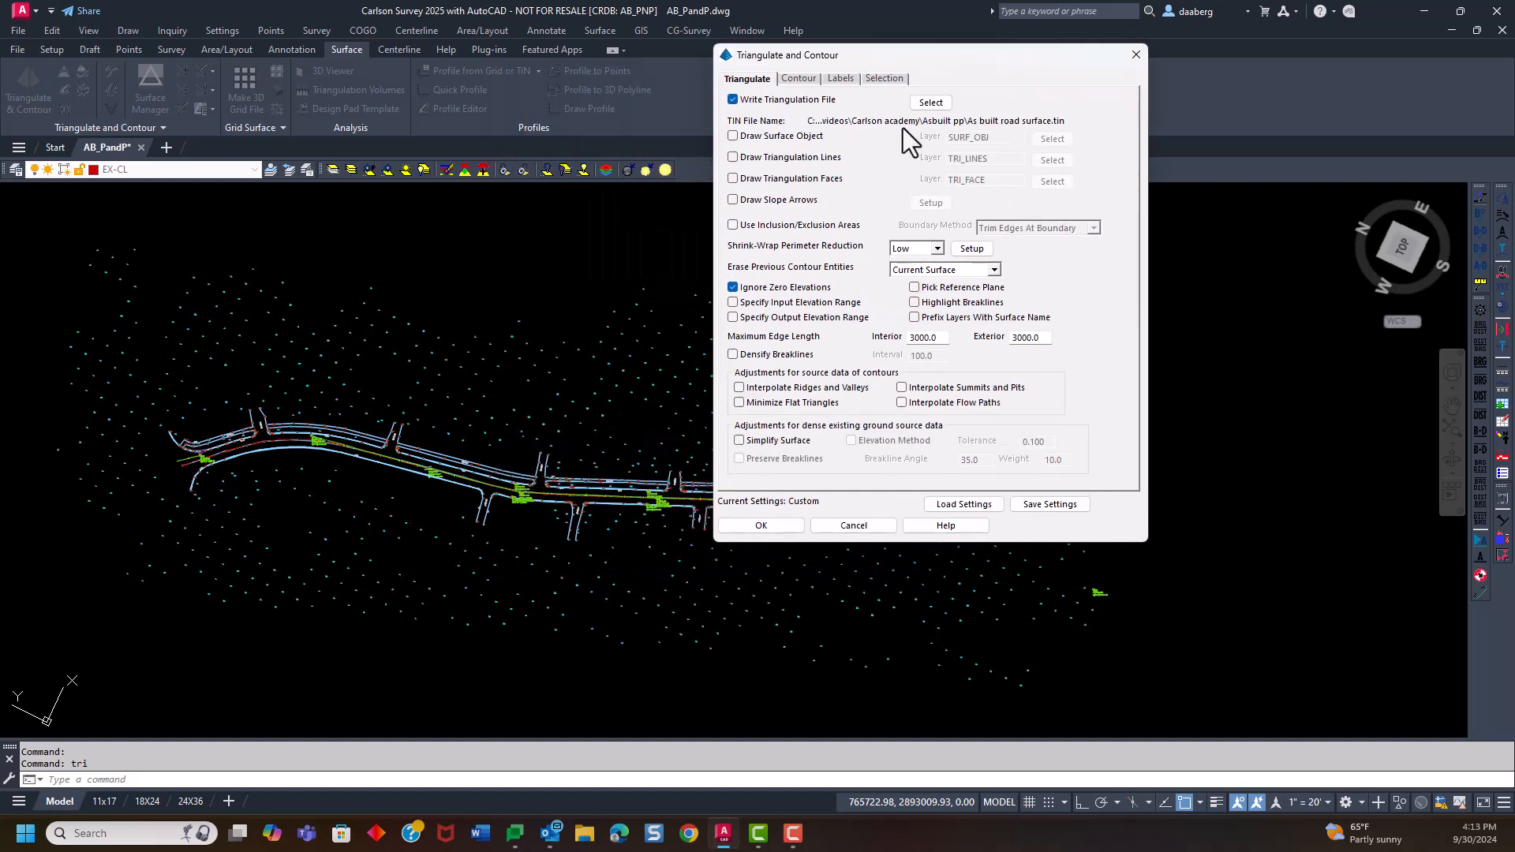
Accept the settings and triangulate all survey points and breaklines across the whole site to draw the contours
{"action": "left_click", "coordinate": [761, 524]}
{"action": "scroll", "coordinate": [777, 454], "scroll_direction": "down", "scroll_amount": 2}
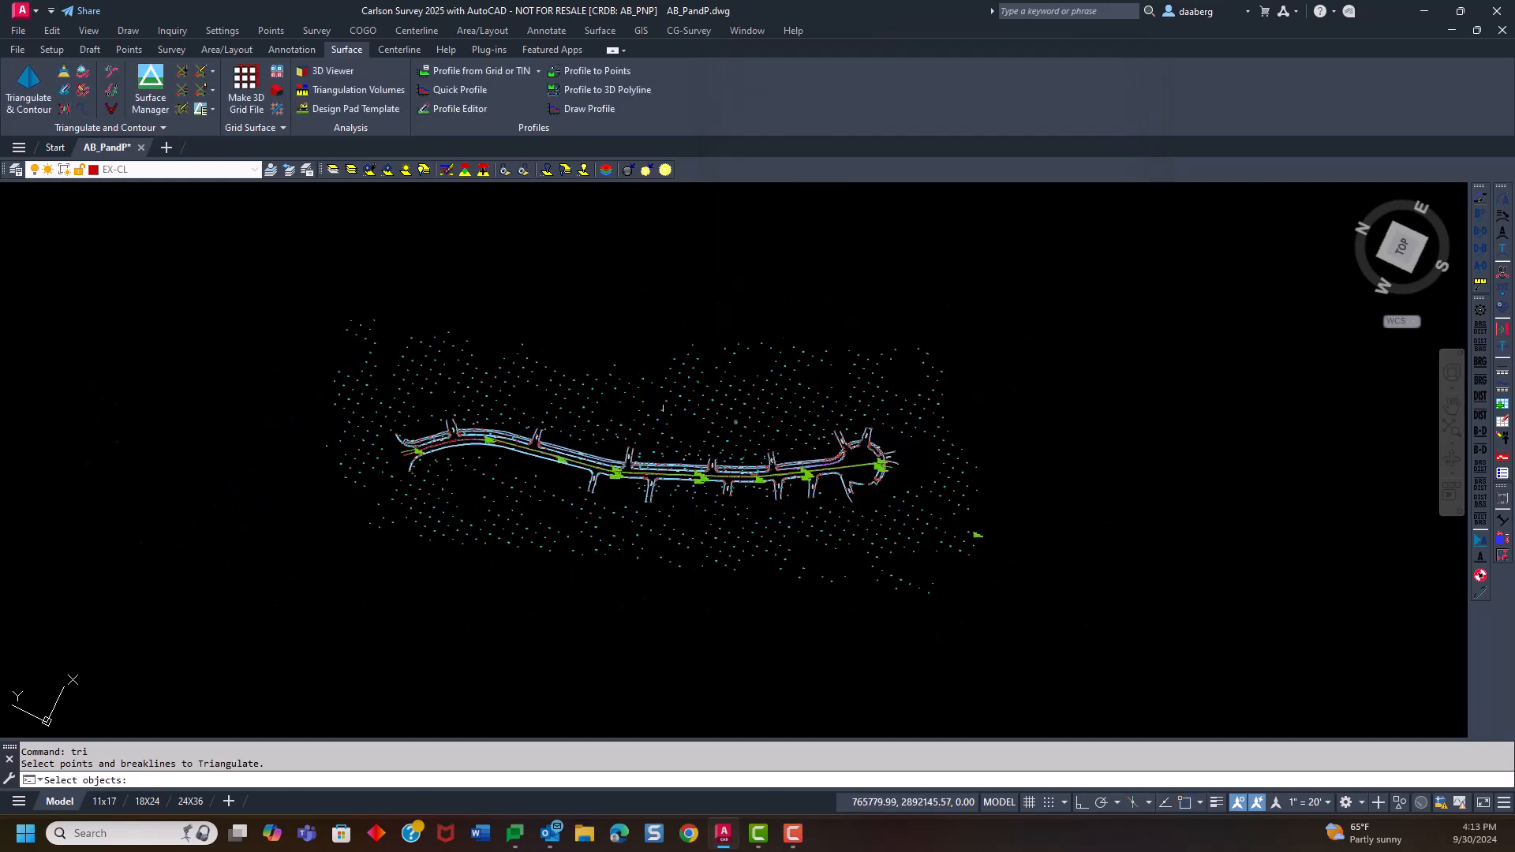
{"action": "left_click", "coordinate": [262, 267]}
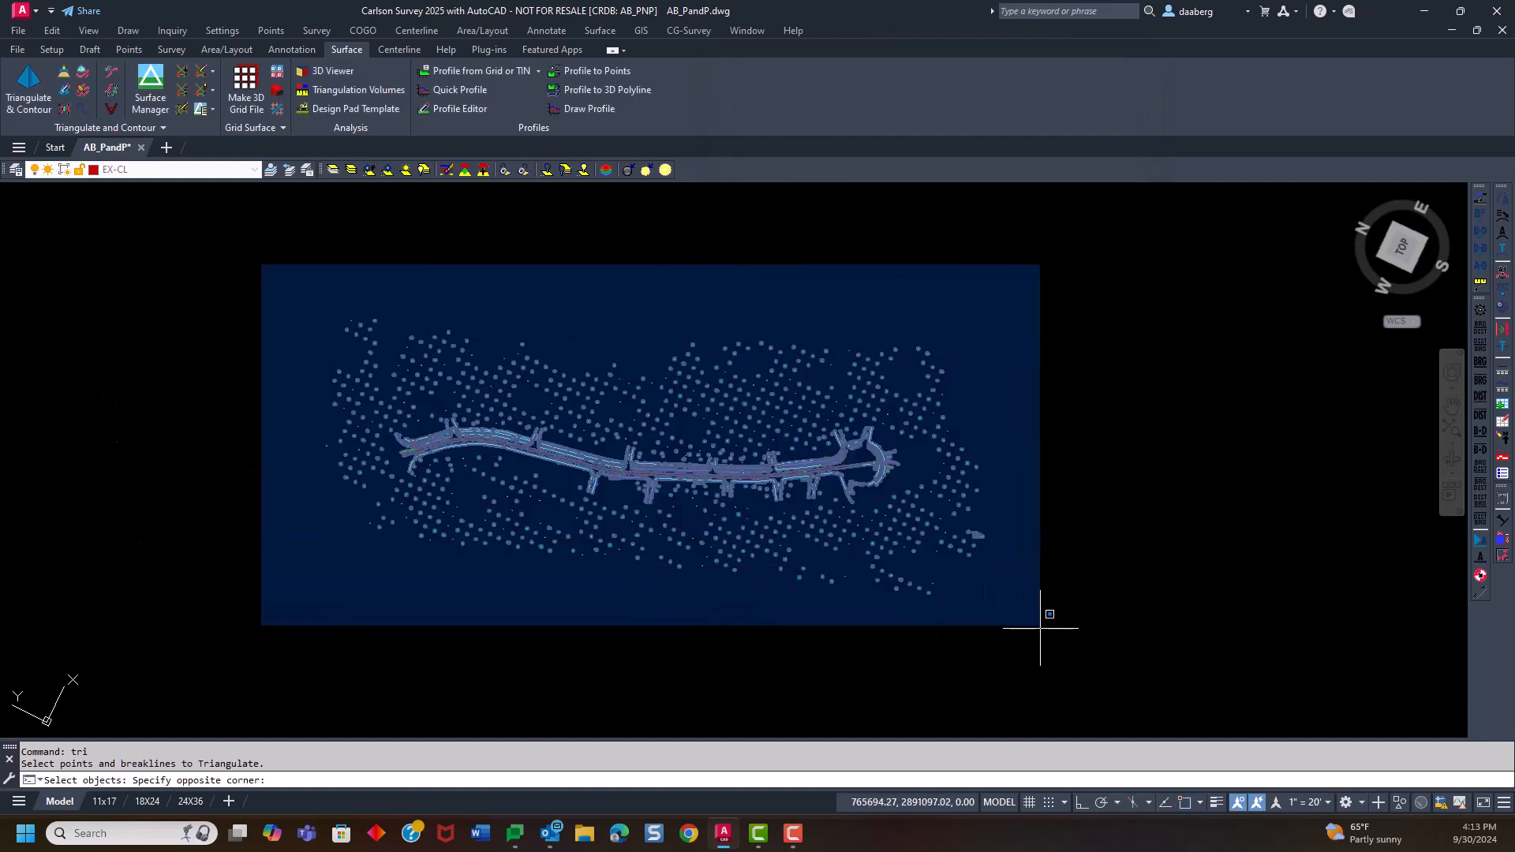
{"action": "left_click", "coordinate": [1039, 623]}
{"action": "key", "text": "Return"}
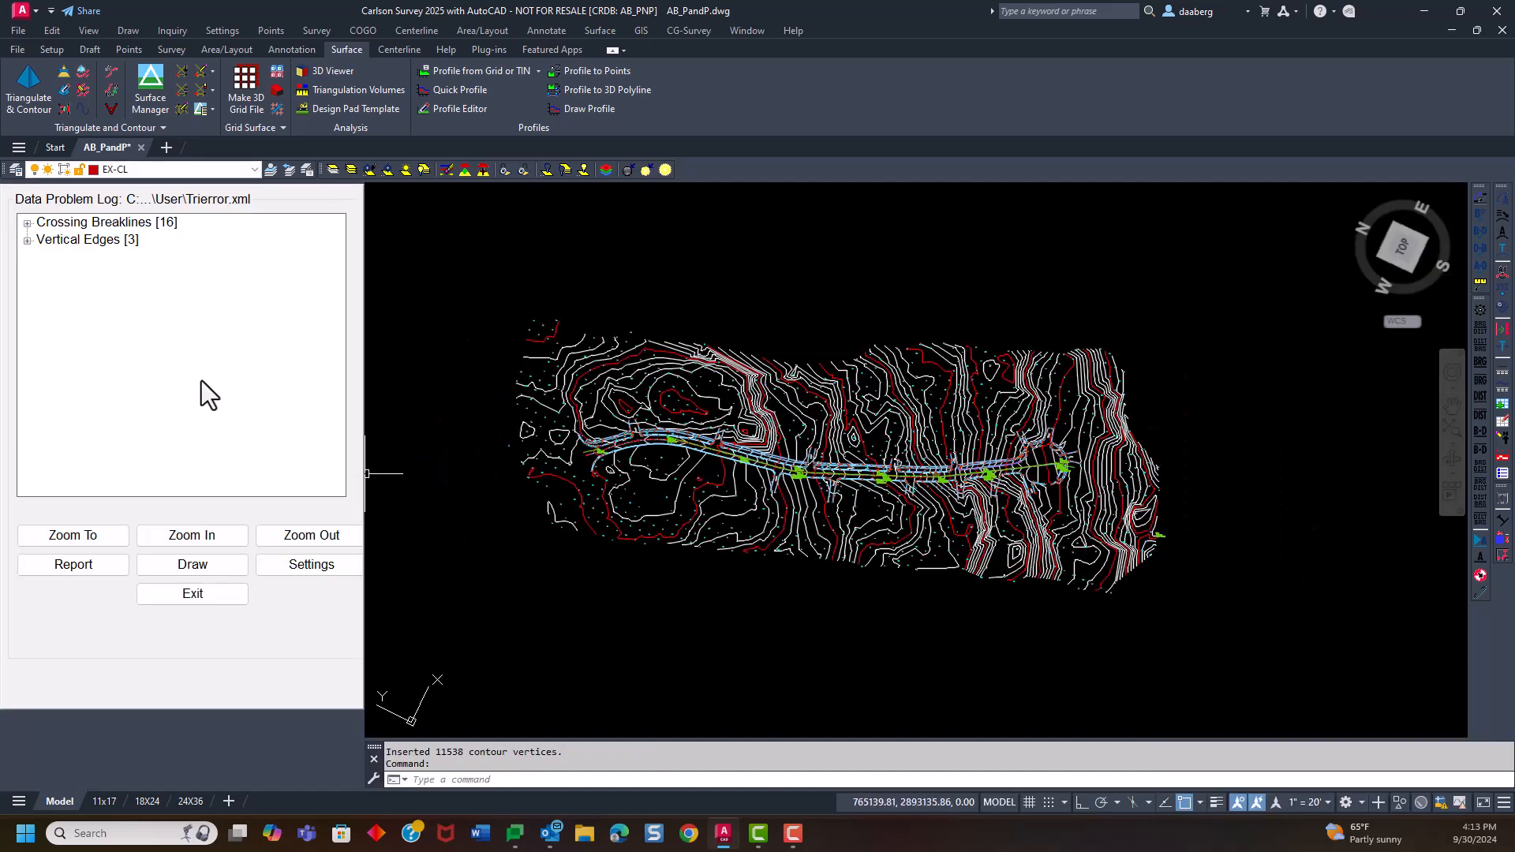
Examine the crossing breaklines in the data problem log, zoom in closely on Crossing Breakline #1, and exit the log
{"action": "left_click", "coordinate": [27, 224]}
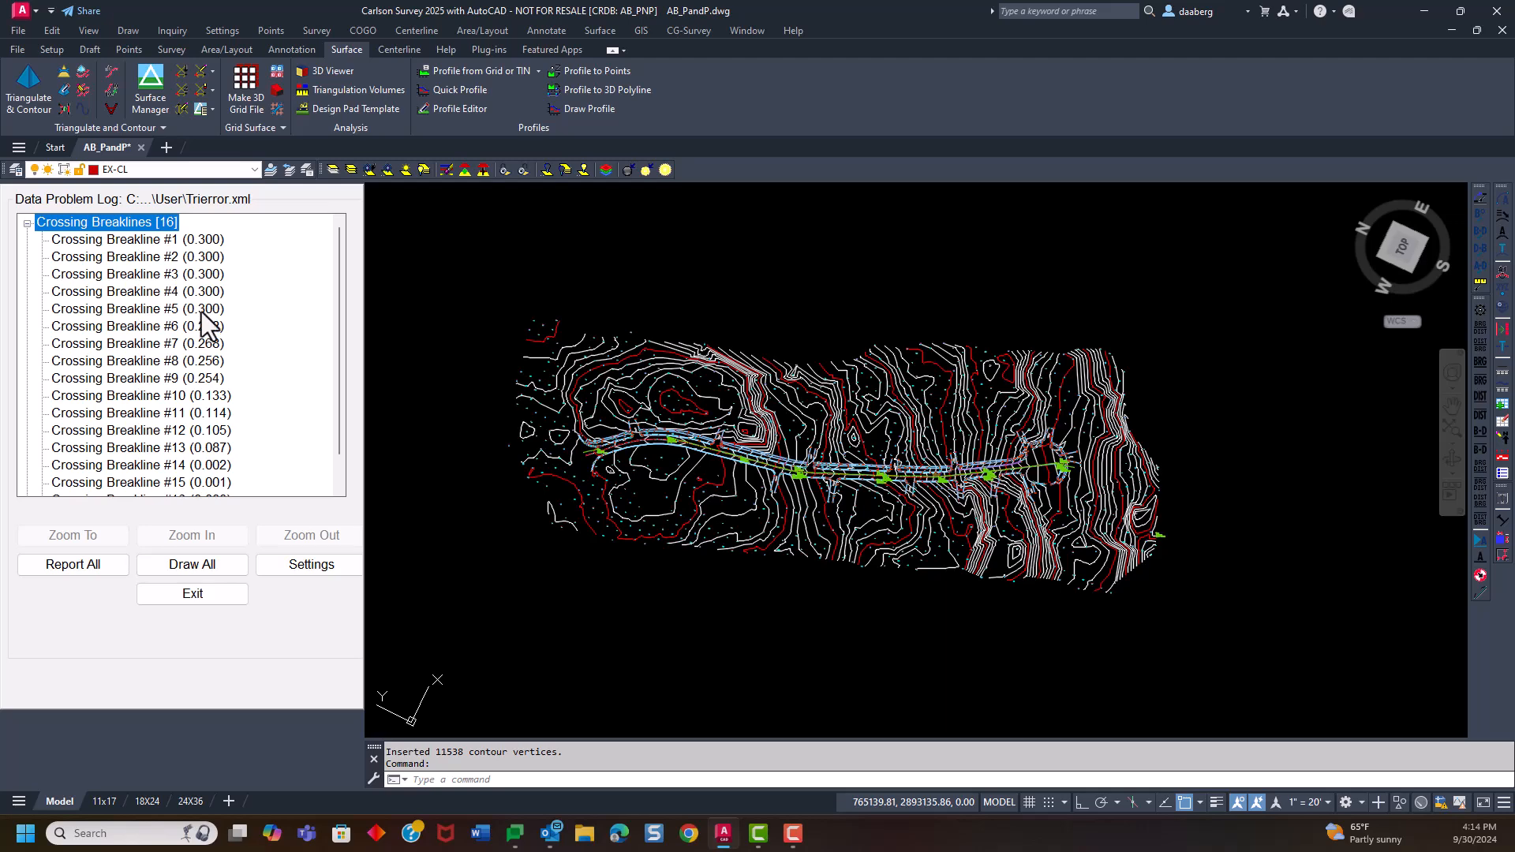
{"action": "scroll", "coordinate": [225, 346], "scroll_direction": "down", "scroll_amount": 1}
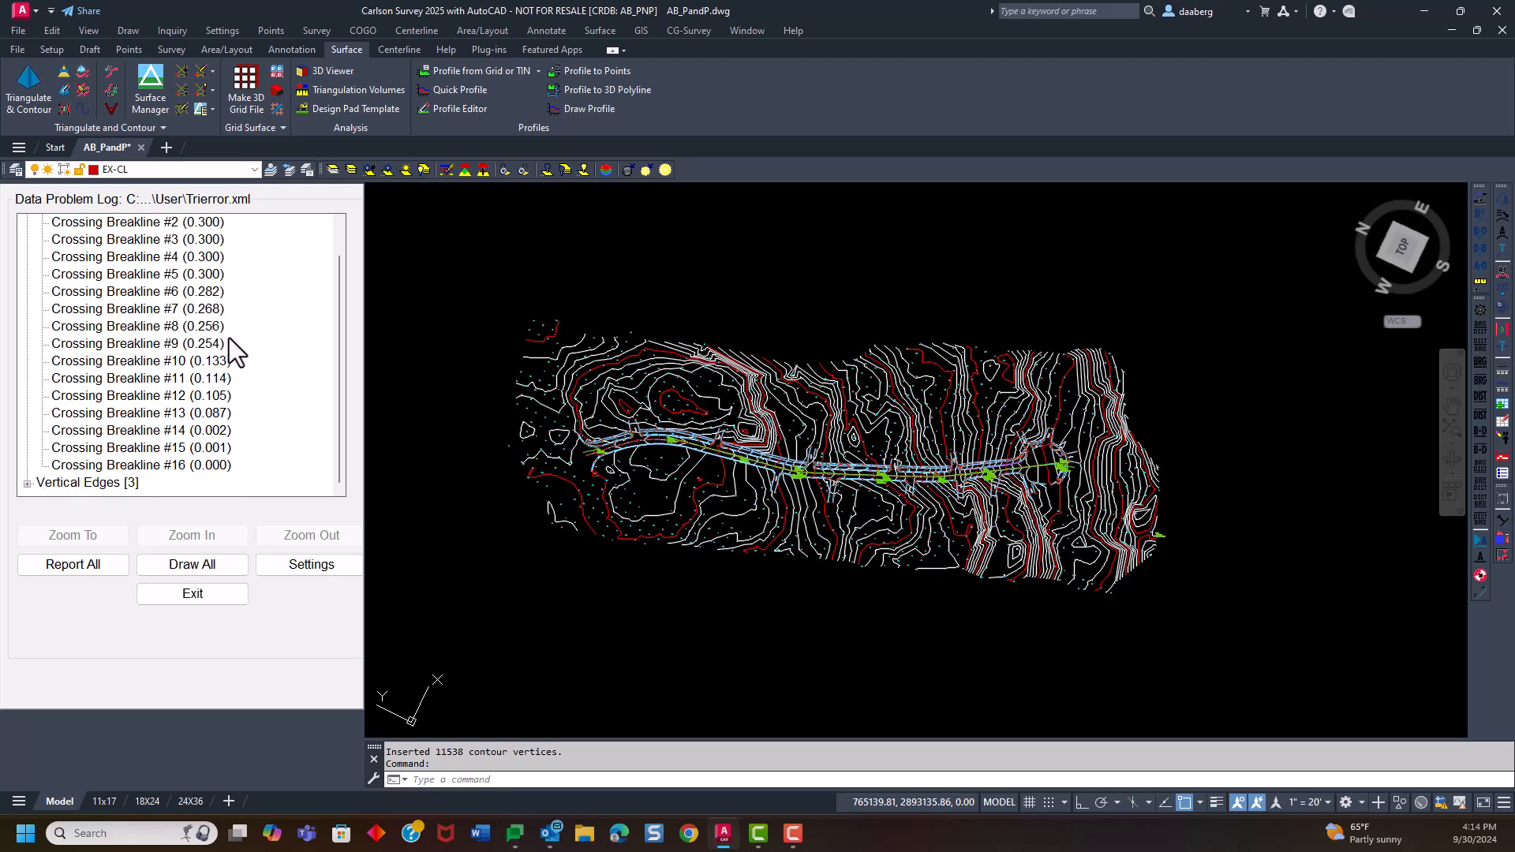
{"action": "scroll", "coordinate": [223, 418], "scroll_direction": "up", "scroll_amount": 1}
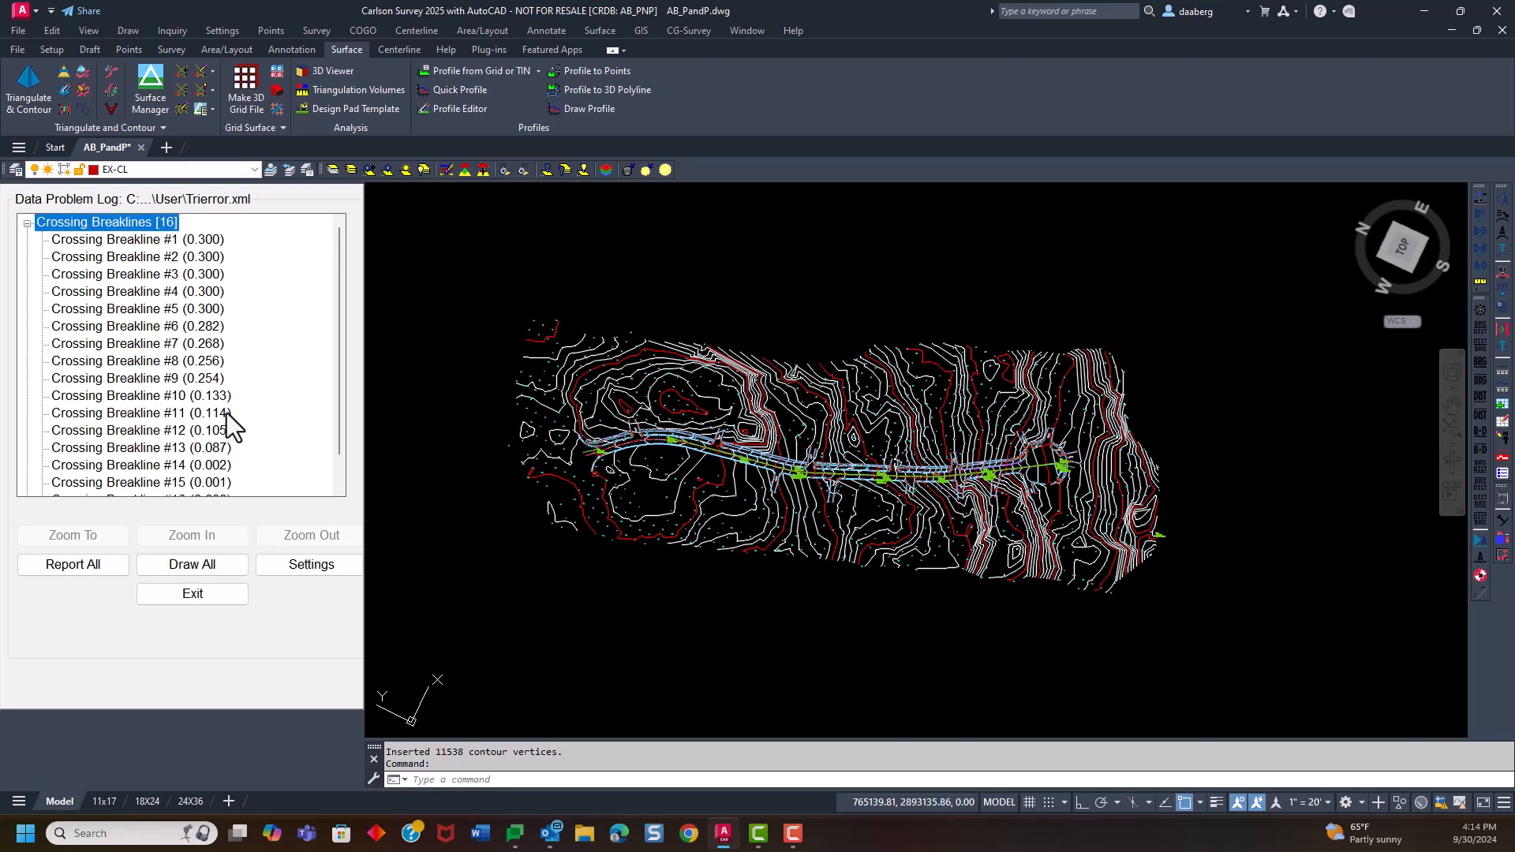
{"action": "left_click", "coordinate": [165, 238]}
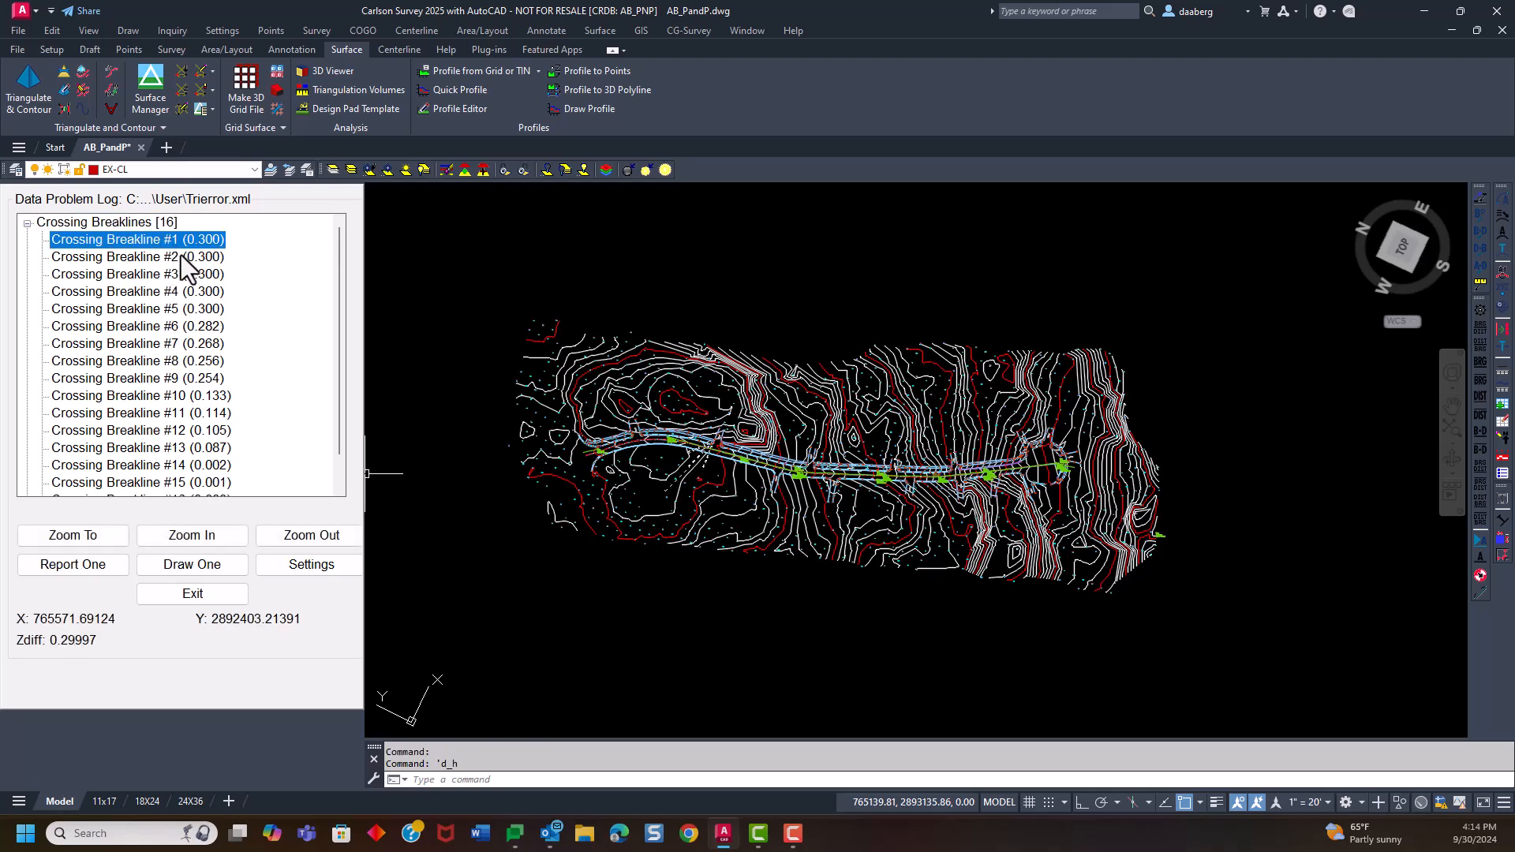
{"action": "left_click", "coordinate": [187, 539]}
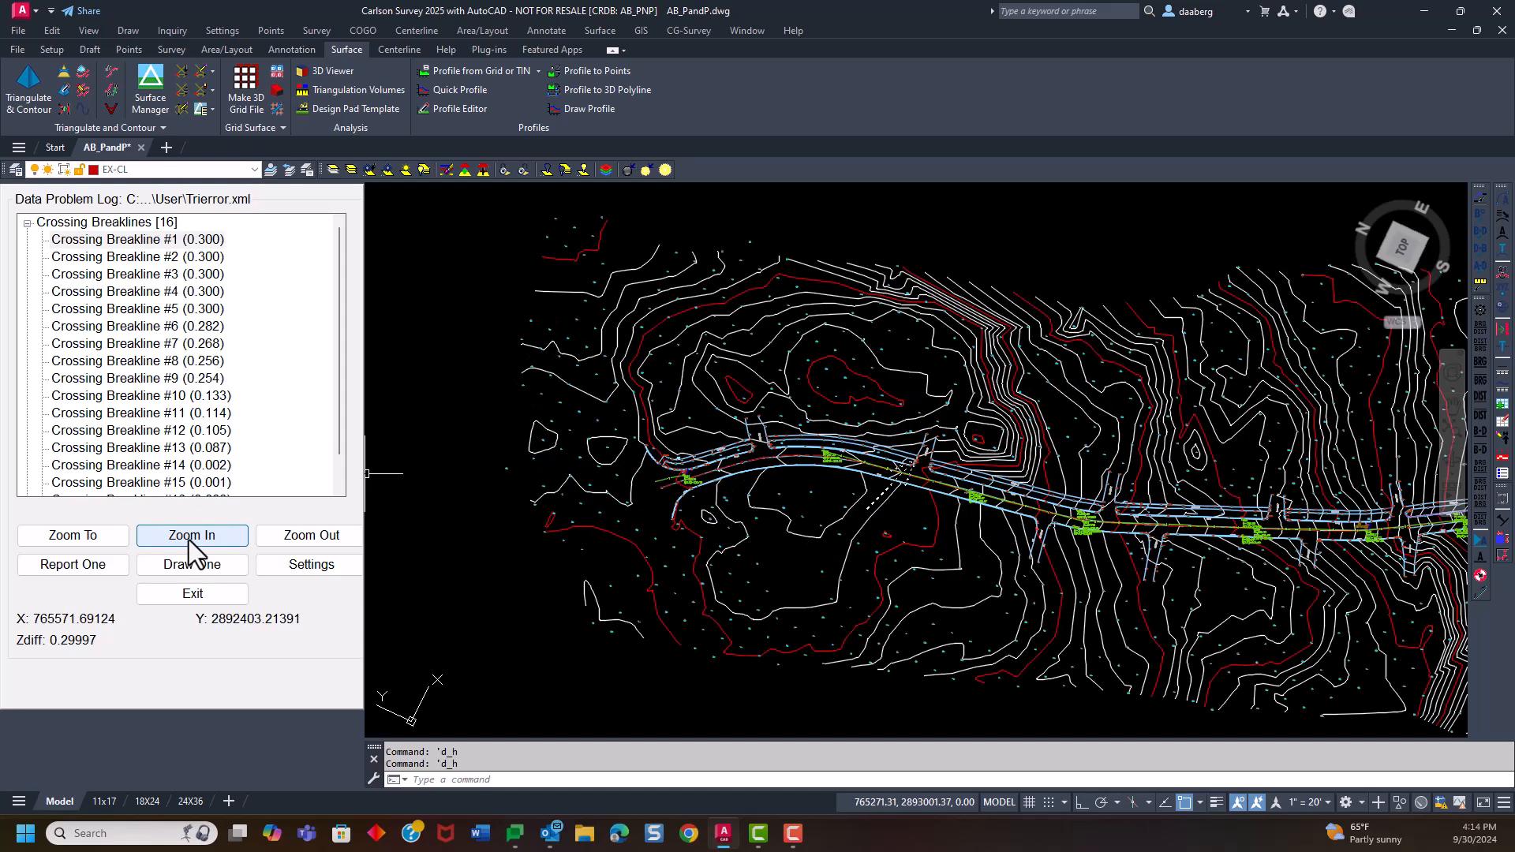
{"action": "left_click", "coordinate": [190, 539]}
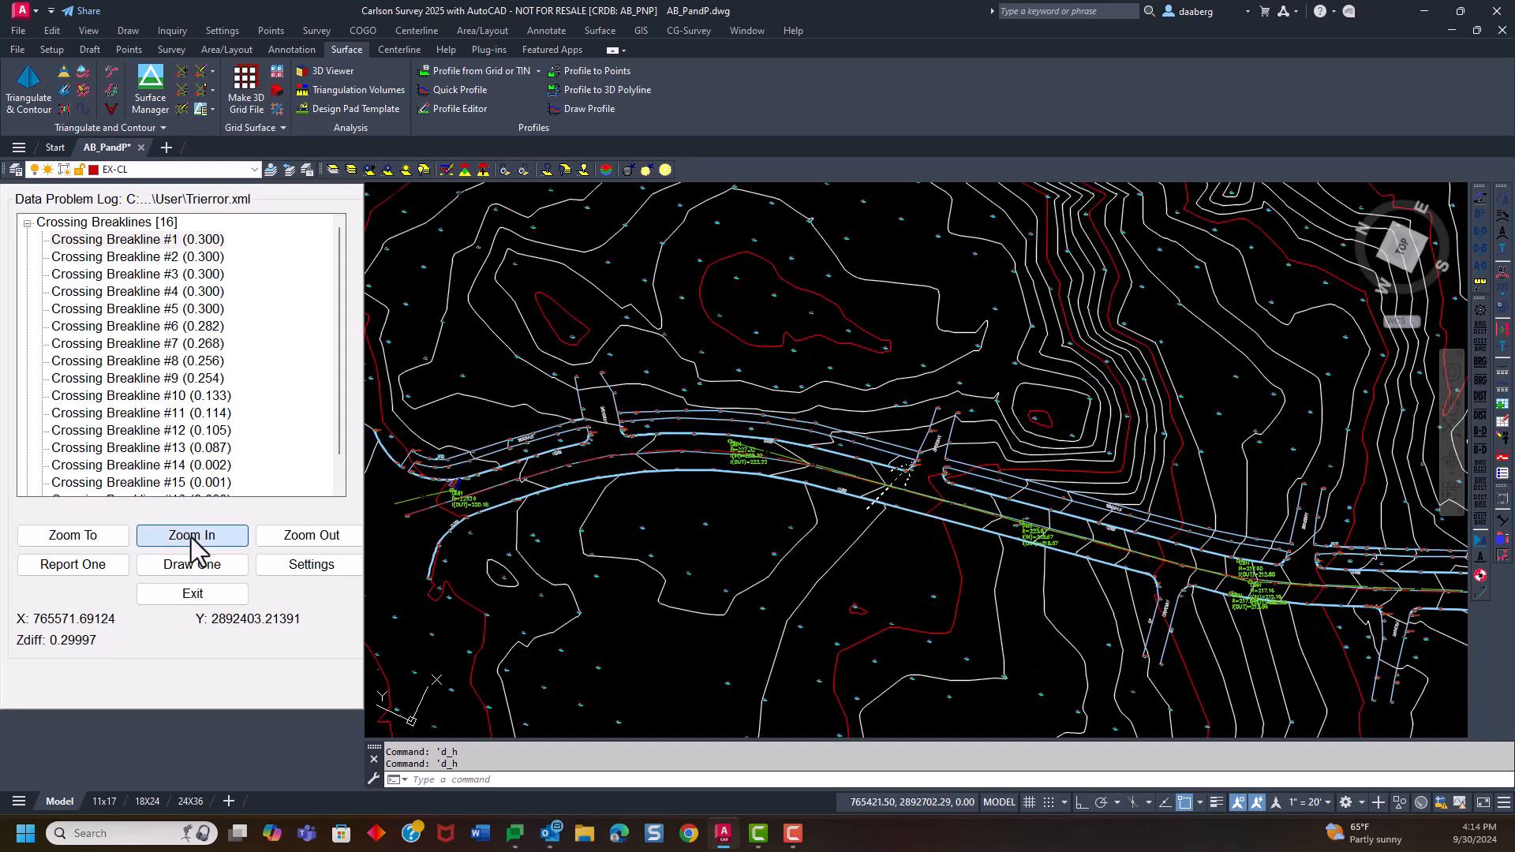
{"action": "left_click", "coordinate": [192, 539]}
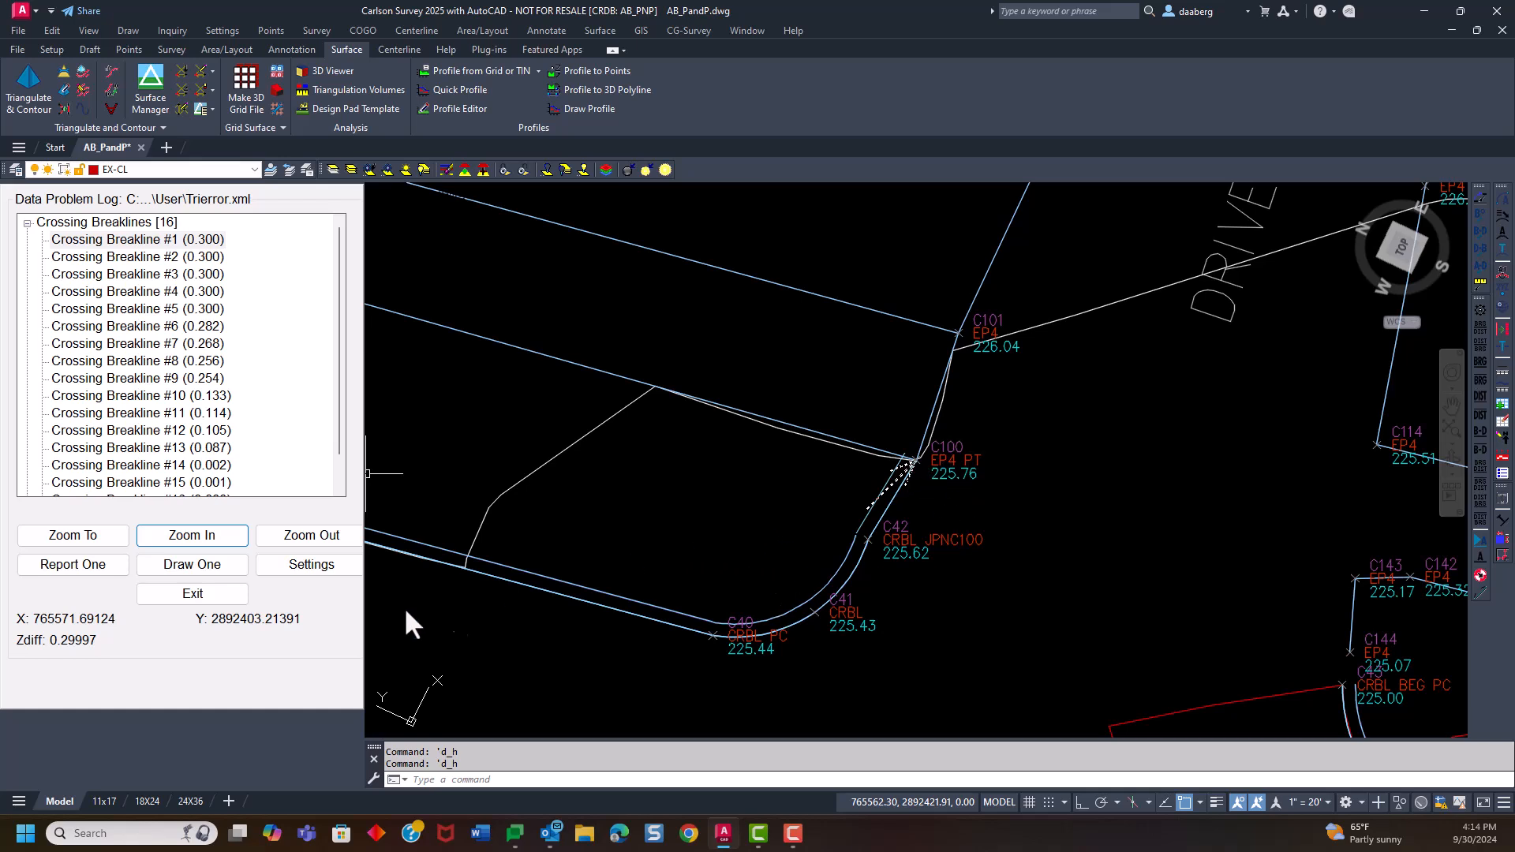
{"action": "left_click", "coordinate": [196, 597]}
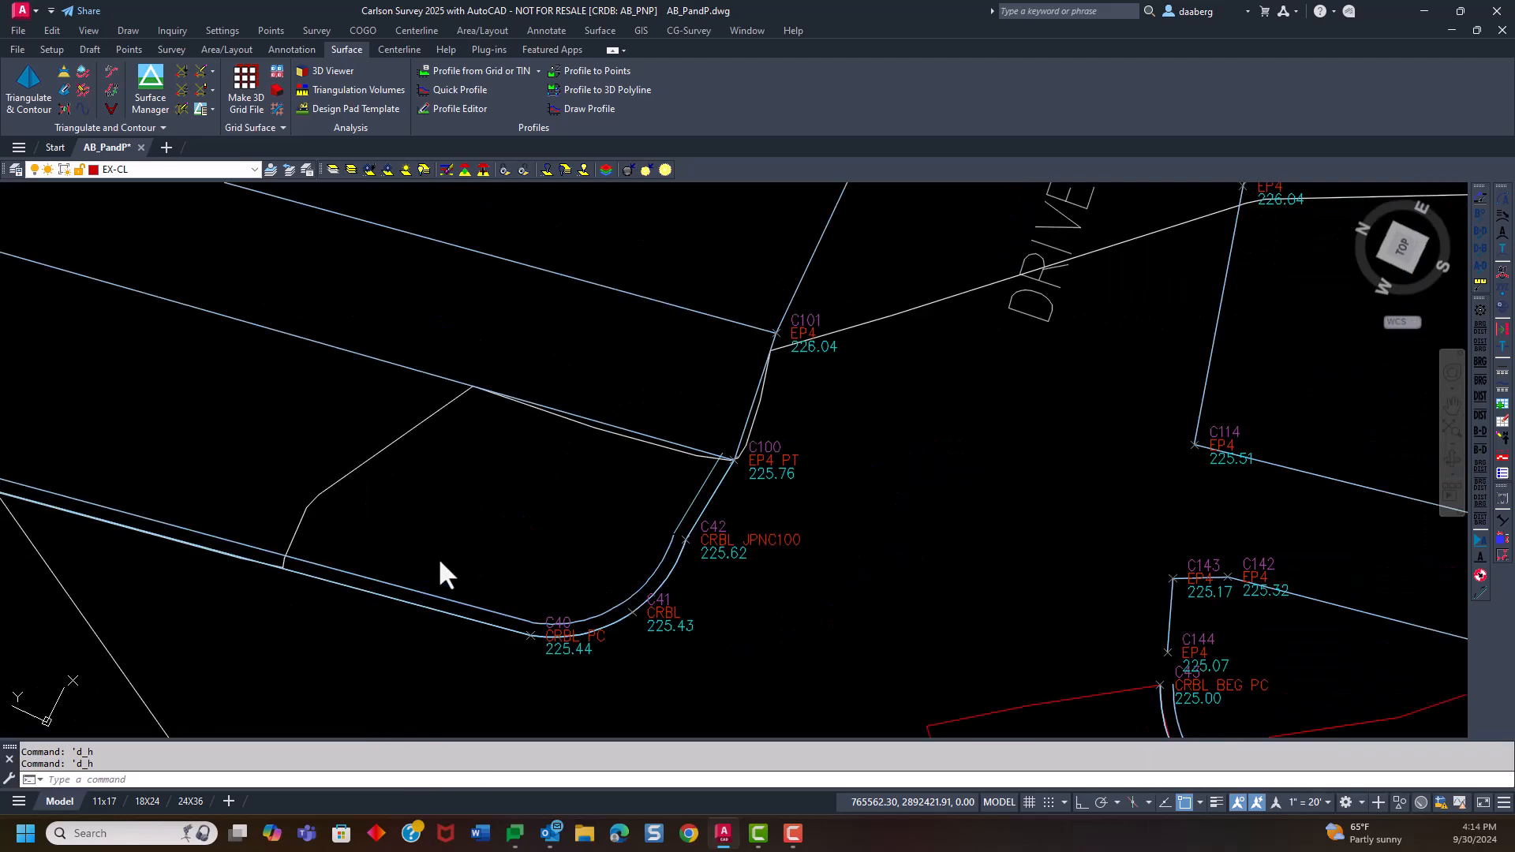
Stretch the end of the crossing curb breakline near point C100 back from the adjoining line, with object snap off
{"action": "scroll", "coordinate": [761, 476], "scroll_direction": "up", "scroll_amount": 6}
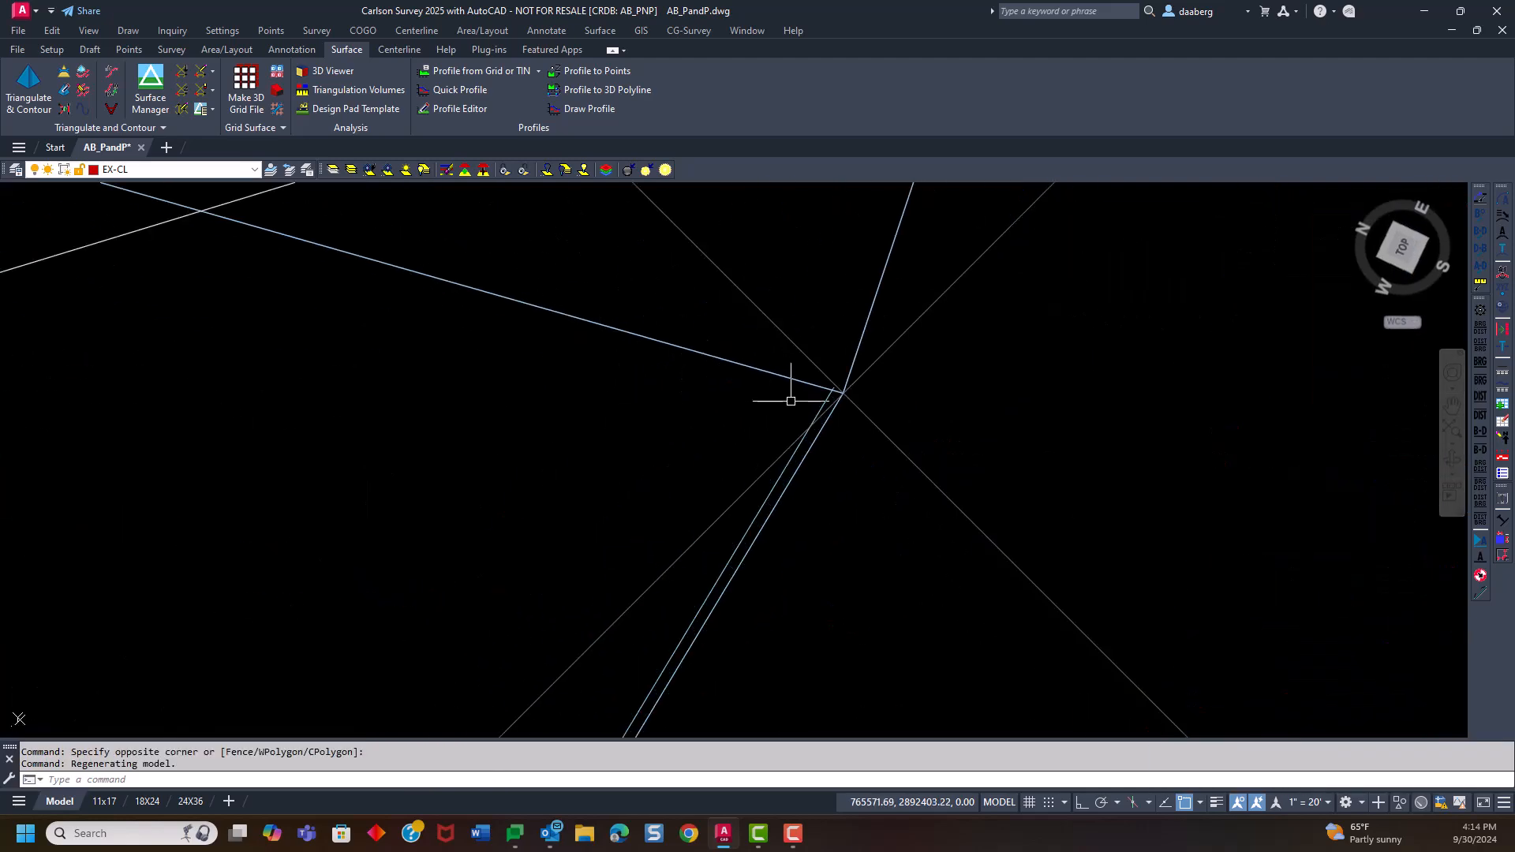
{"action": "scroll", "coordinate": [821, 399], "scroll_direction": "up", "scroll_amount": 3}
{"action": "left_click", "coordinate": [833, 402]}
{"action": "left_click", "coordinate": [861, 361]}
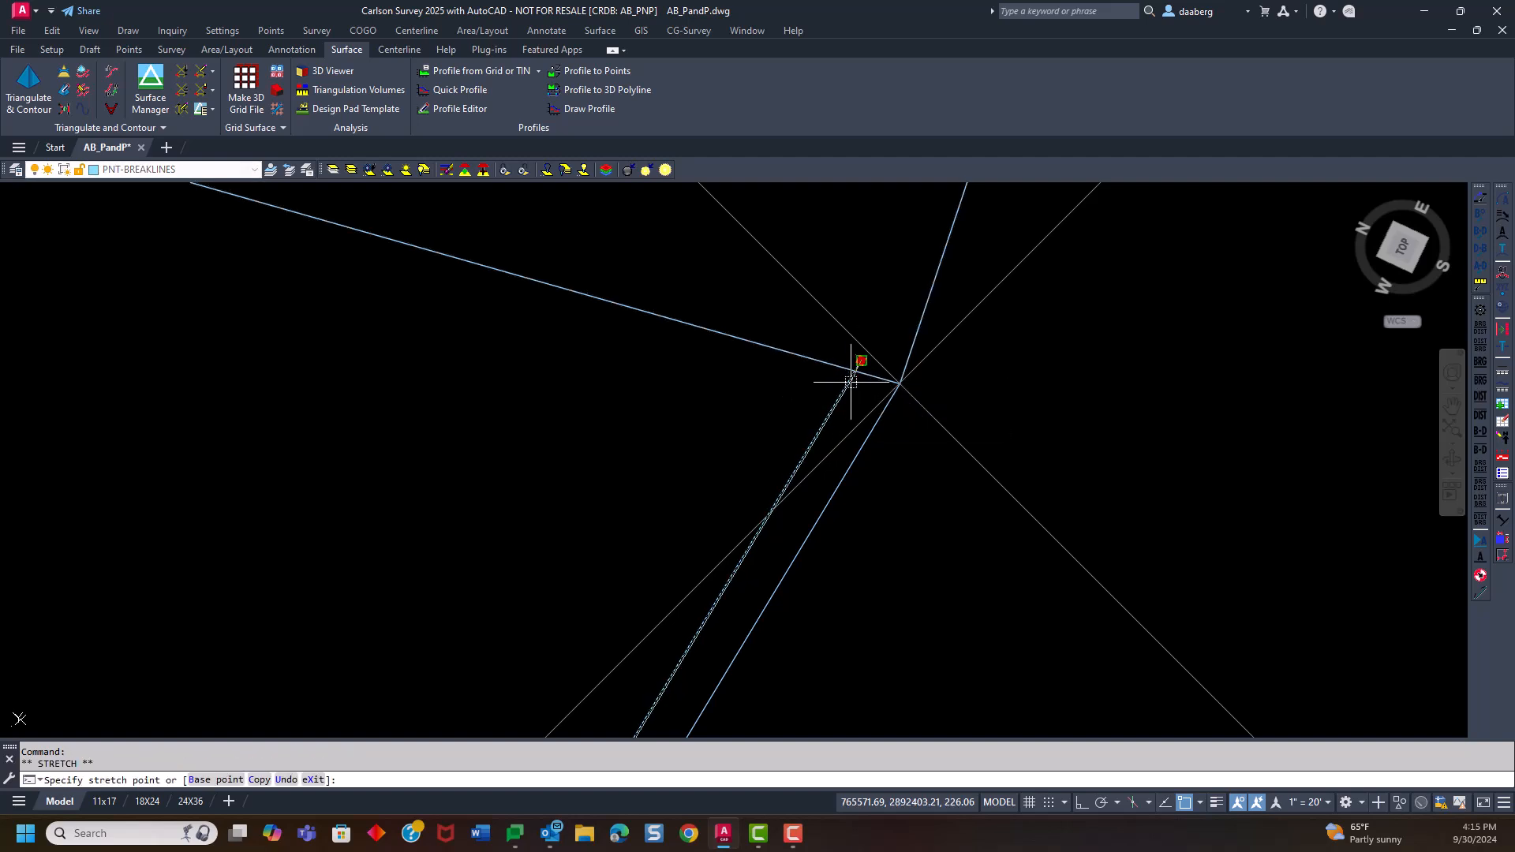
{"action": "key", "text": "F3"}
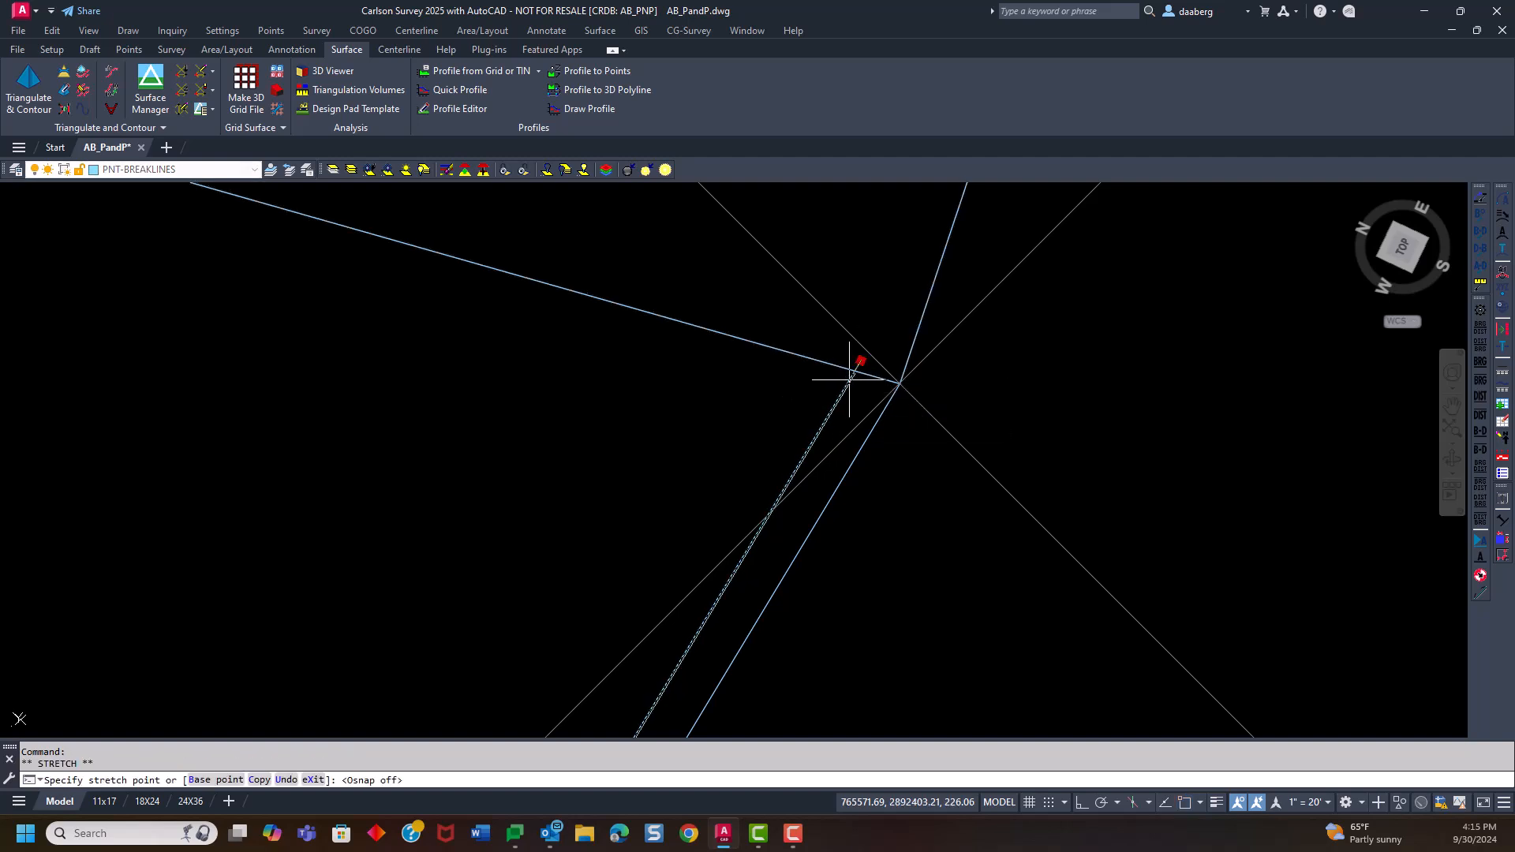
{"action": "key", "text": "Escape"}
Re-triangulate and contour all survey points and breaklines across the whole site with the current settings, overwriting the existing As Built Road Surface TIN file
{"action": "scroll", "coordinate": [849, 380], "scroll_direction": "down", "scroll_amount": 10}
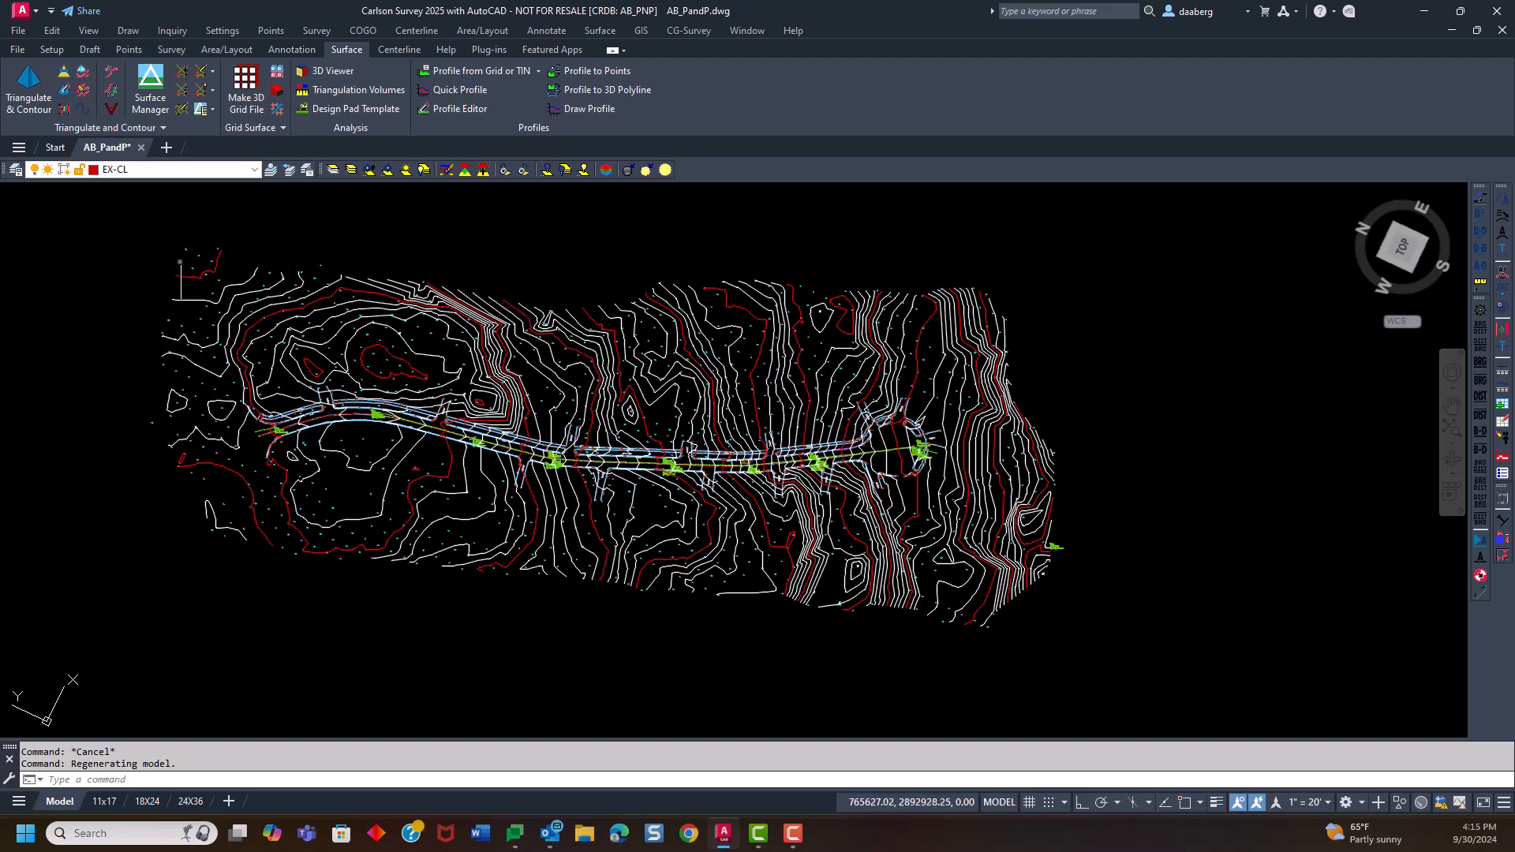
{"action": "left_click", "coordinate": [26, 84]}
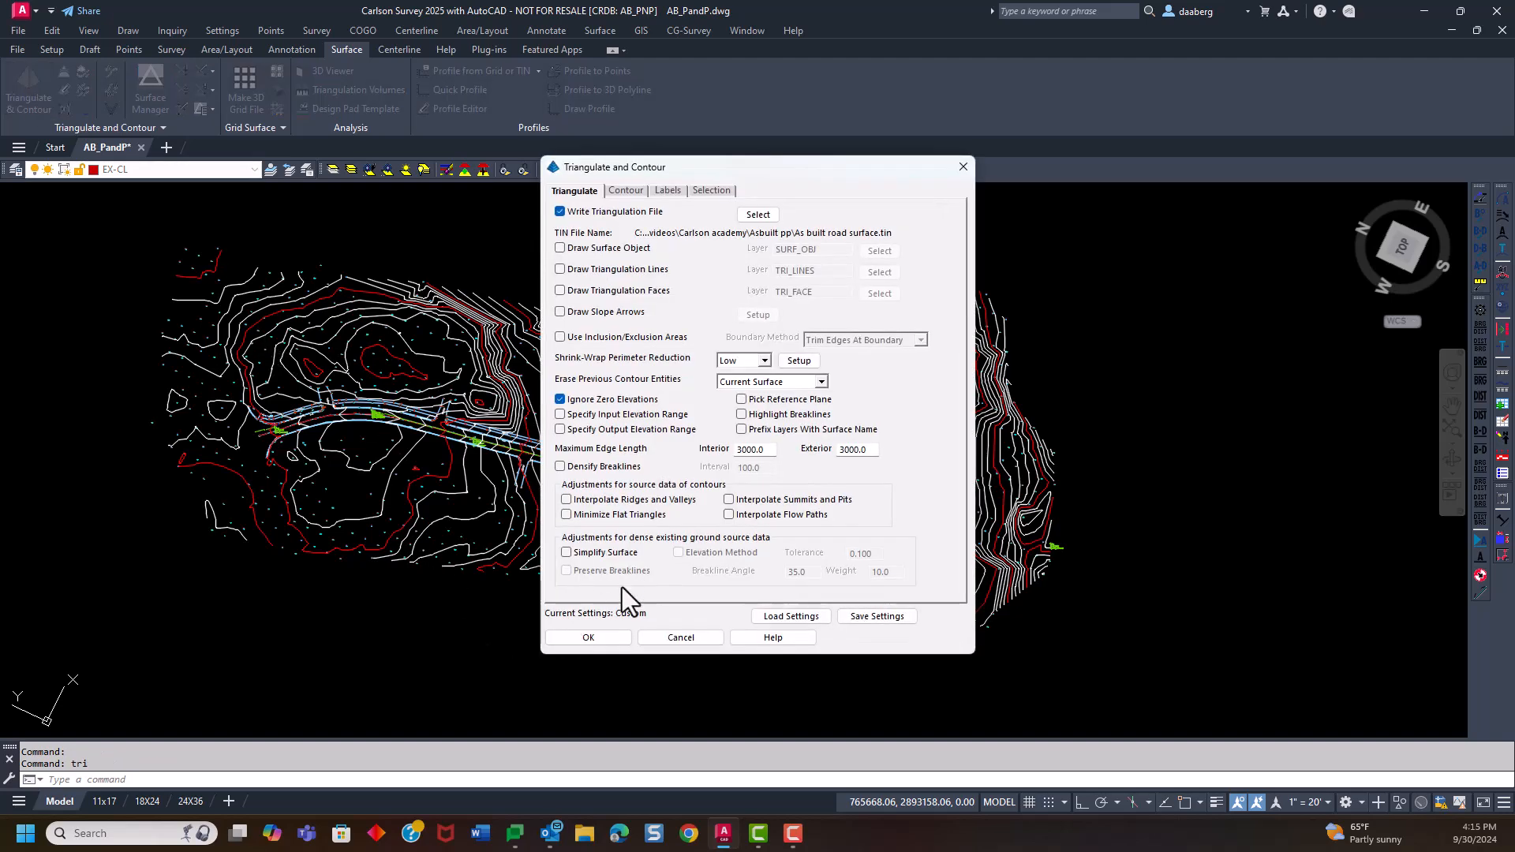
{"action": "left_click", "coordinate": [592, 638]}
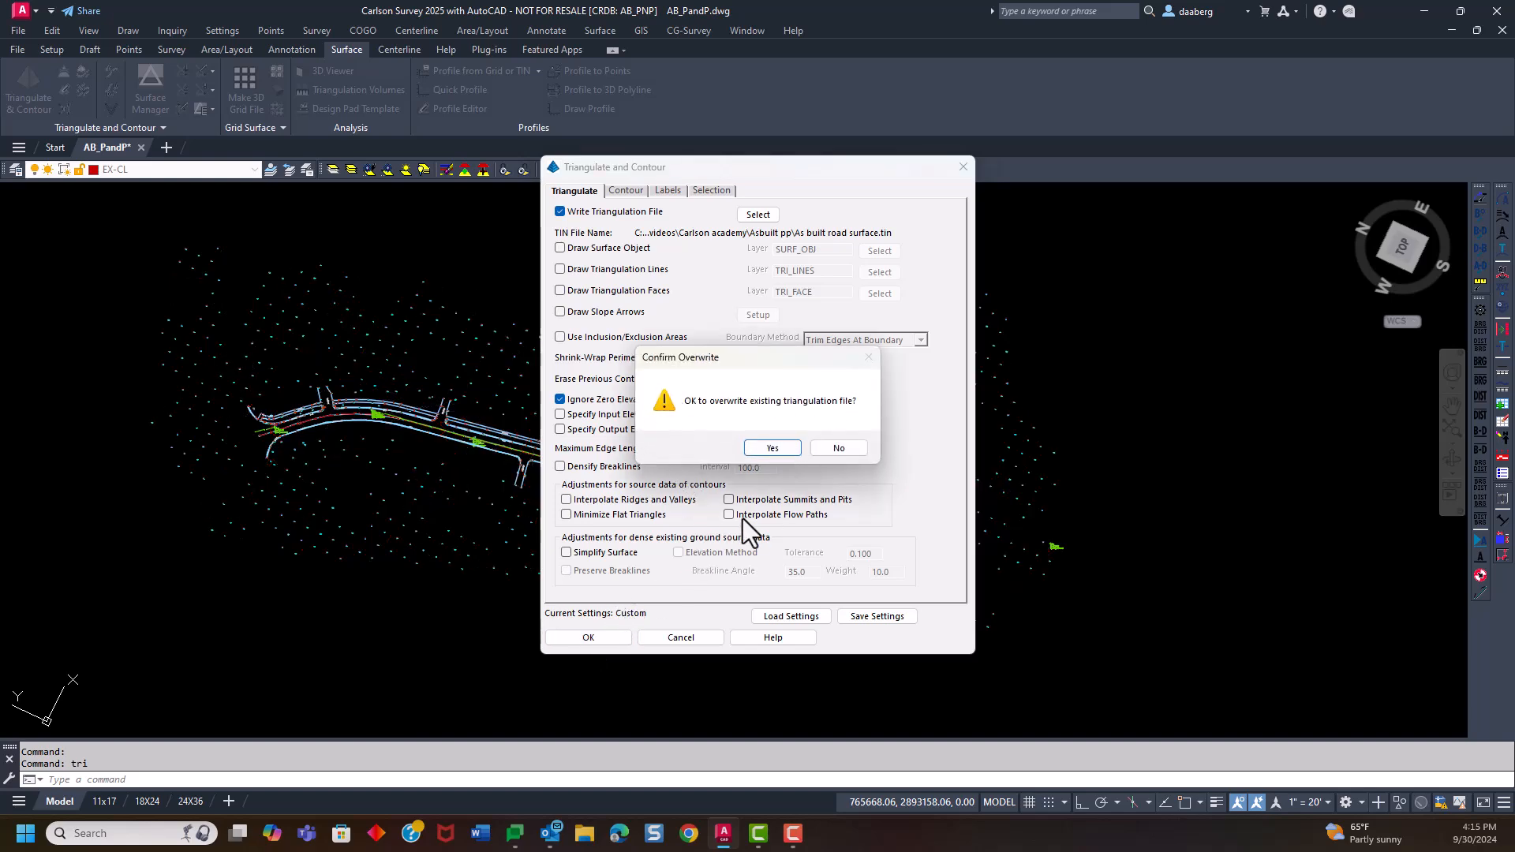
{"action": "left_click", "coordinate": [773, 448]}
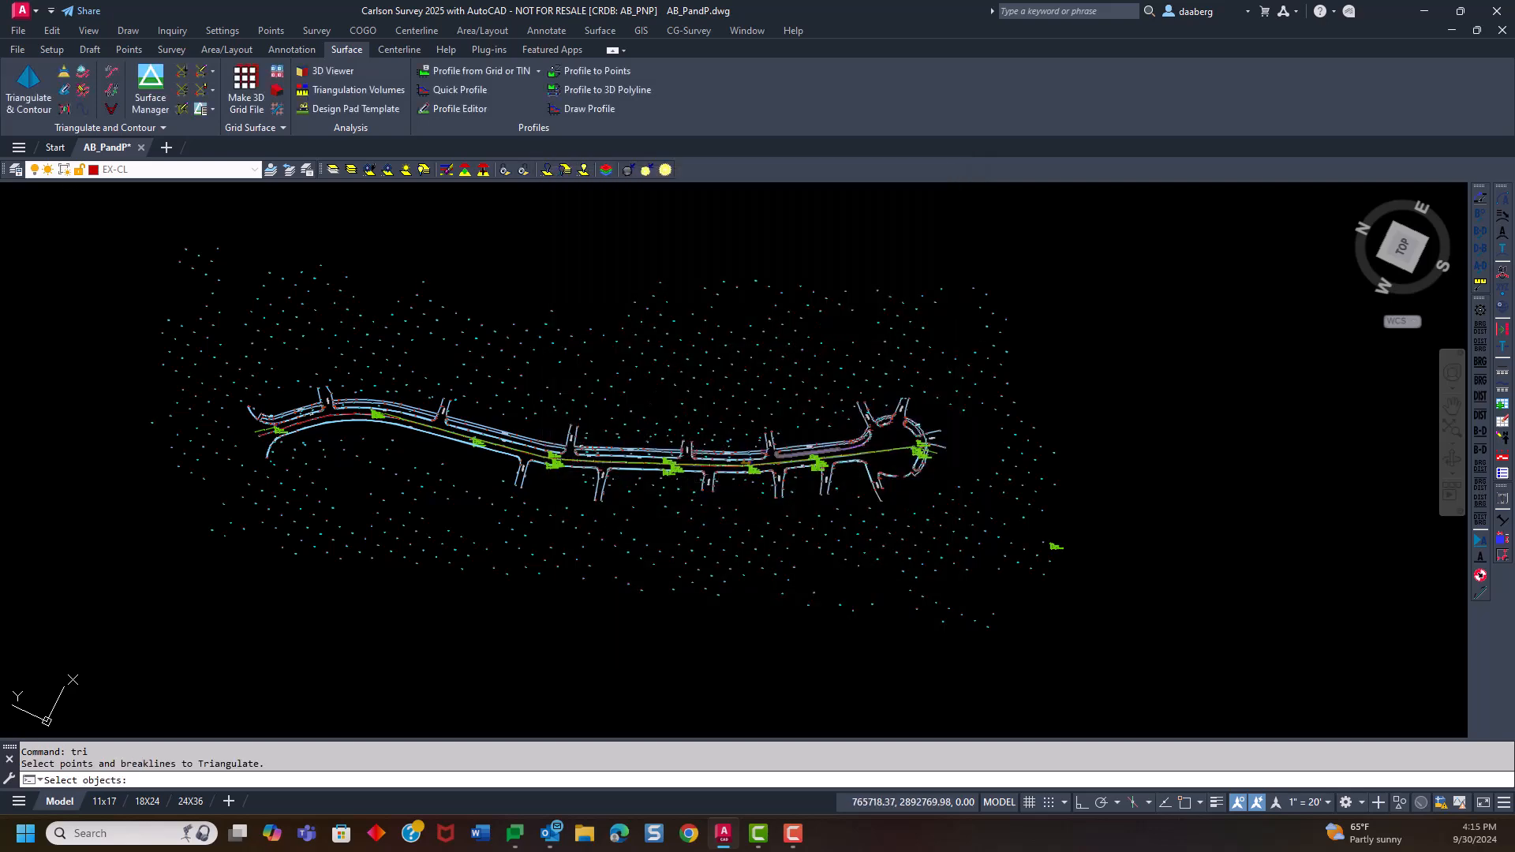
{"action": "left_click", "coordinate": [72, 206]}
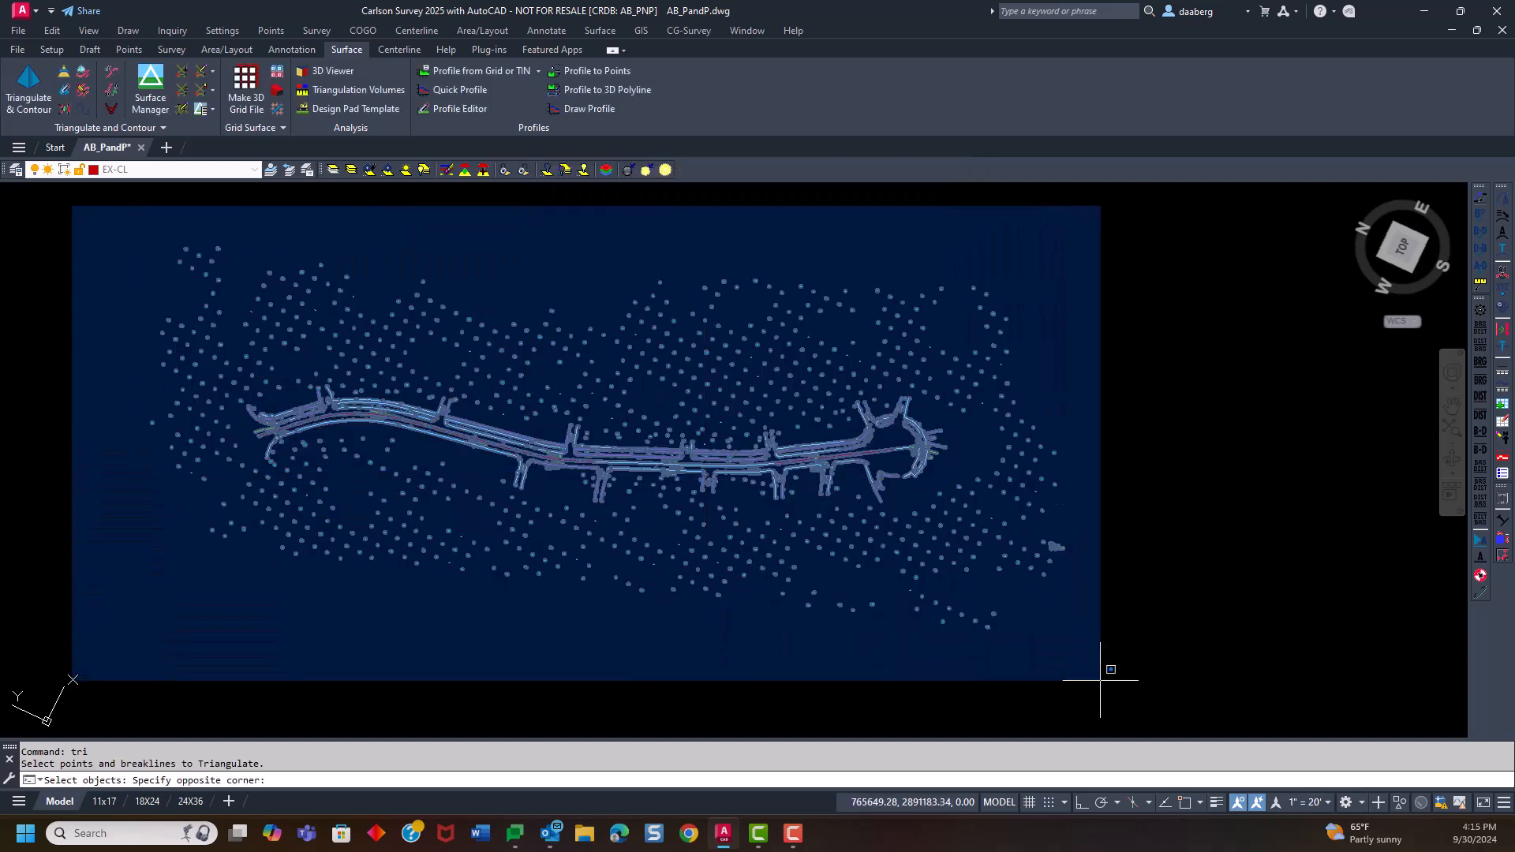
{"action": "left_click", "coordinate": [1097, 677]}
{"action": "key", "text": "Return"}
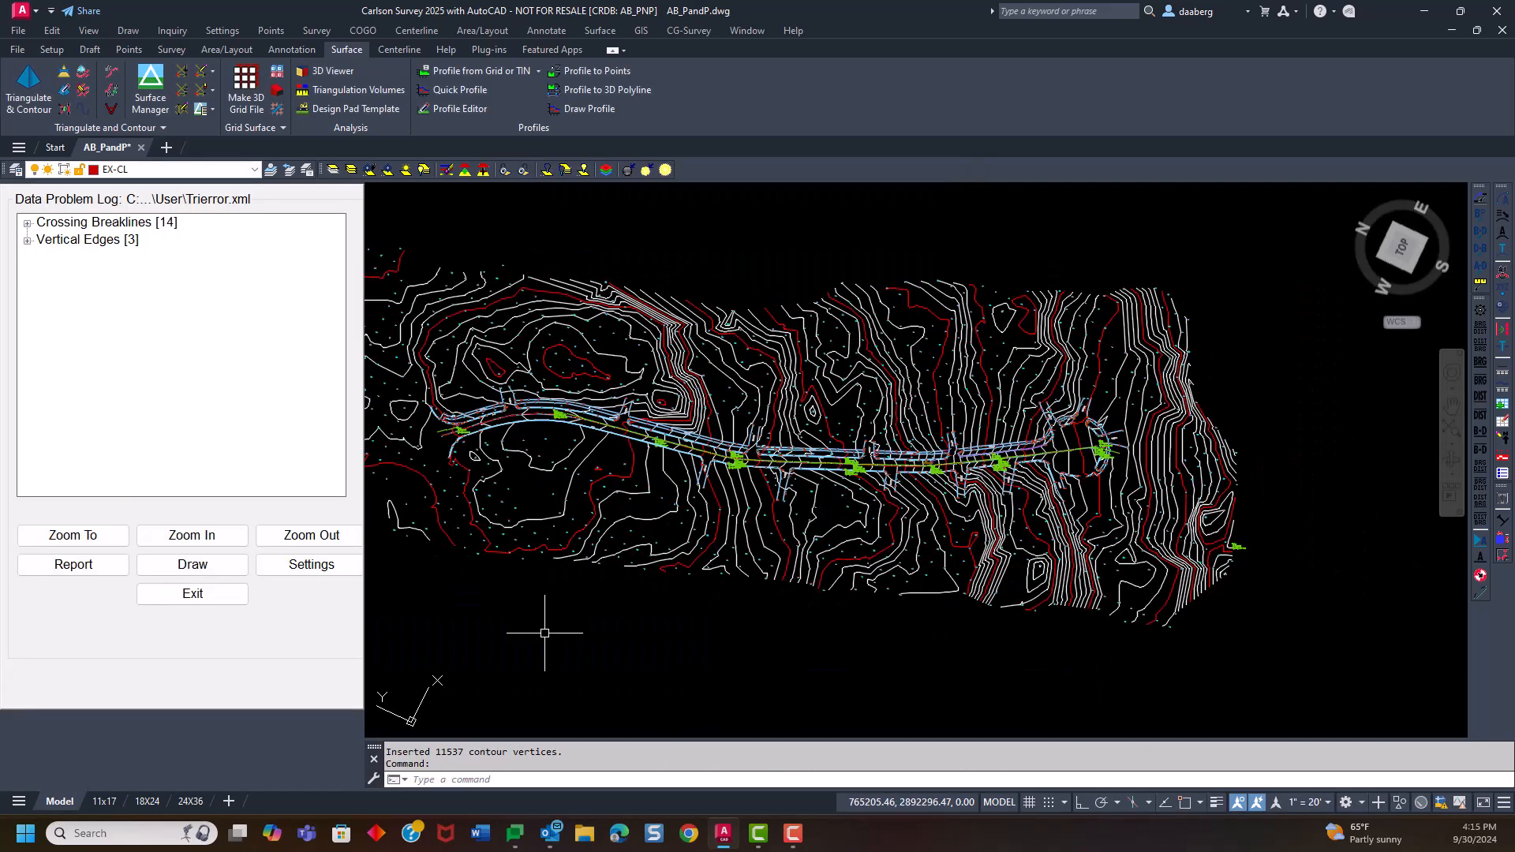
Expand the crossing breaklines in the data problem log, select Crossing Breakline #1 to check its elevation difference, and exit the log
{"action": "double_click", "coordinate": [42, 221]}
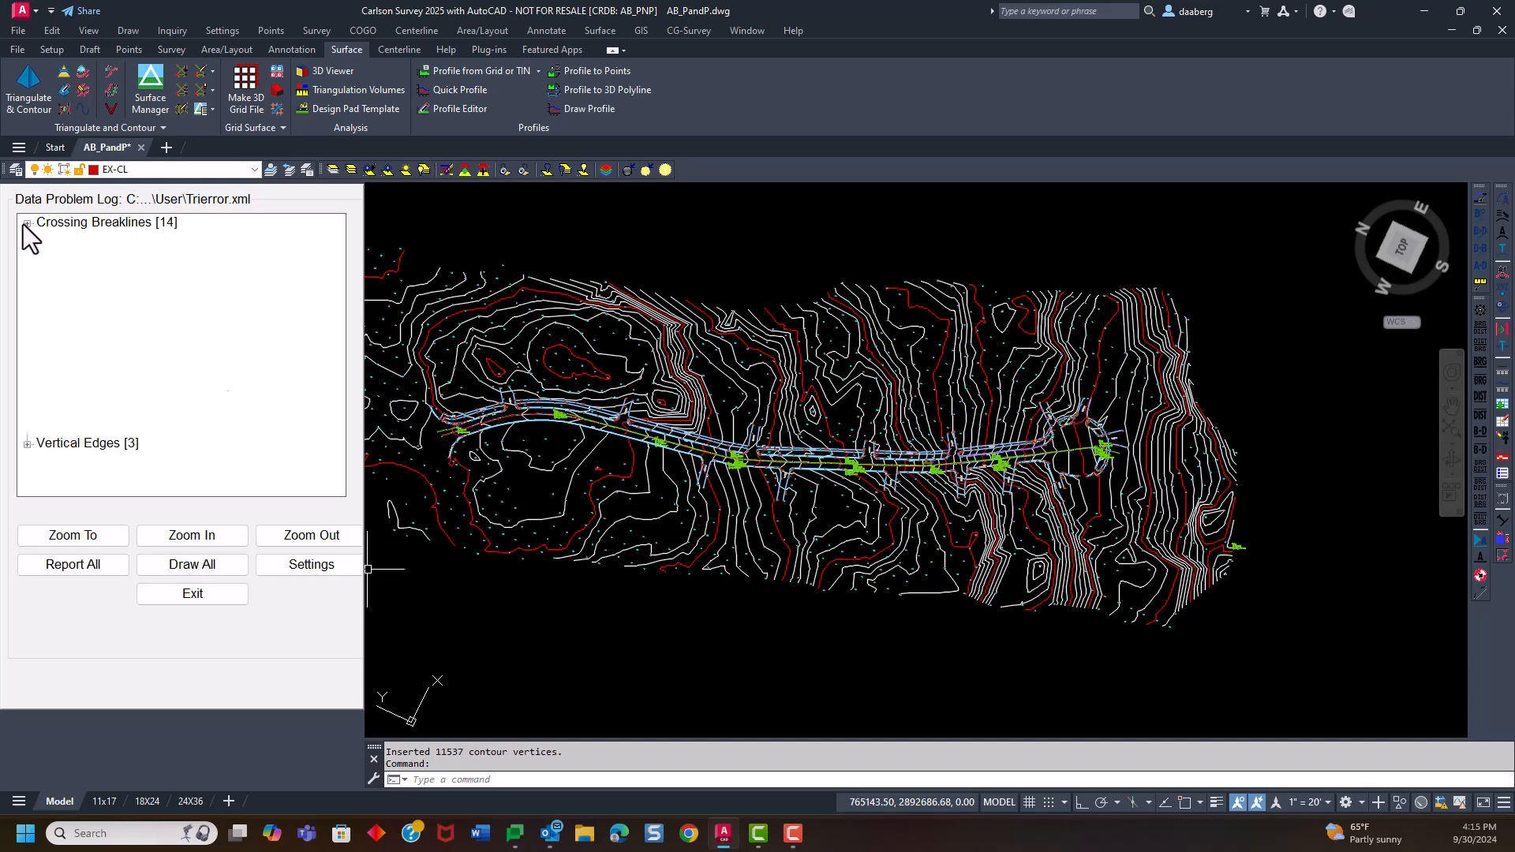
{"action": "left_click", "coordinate": [94, 239]}
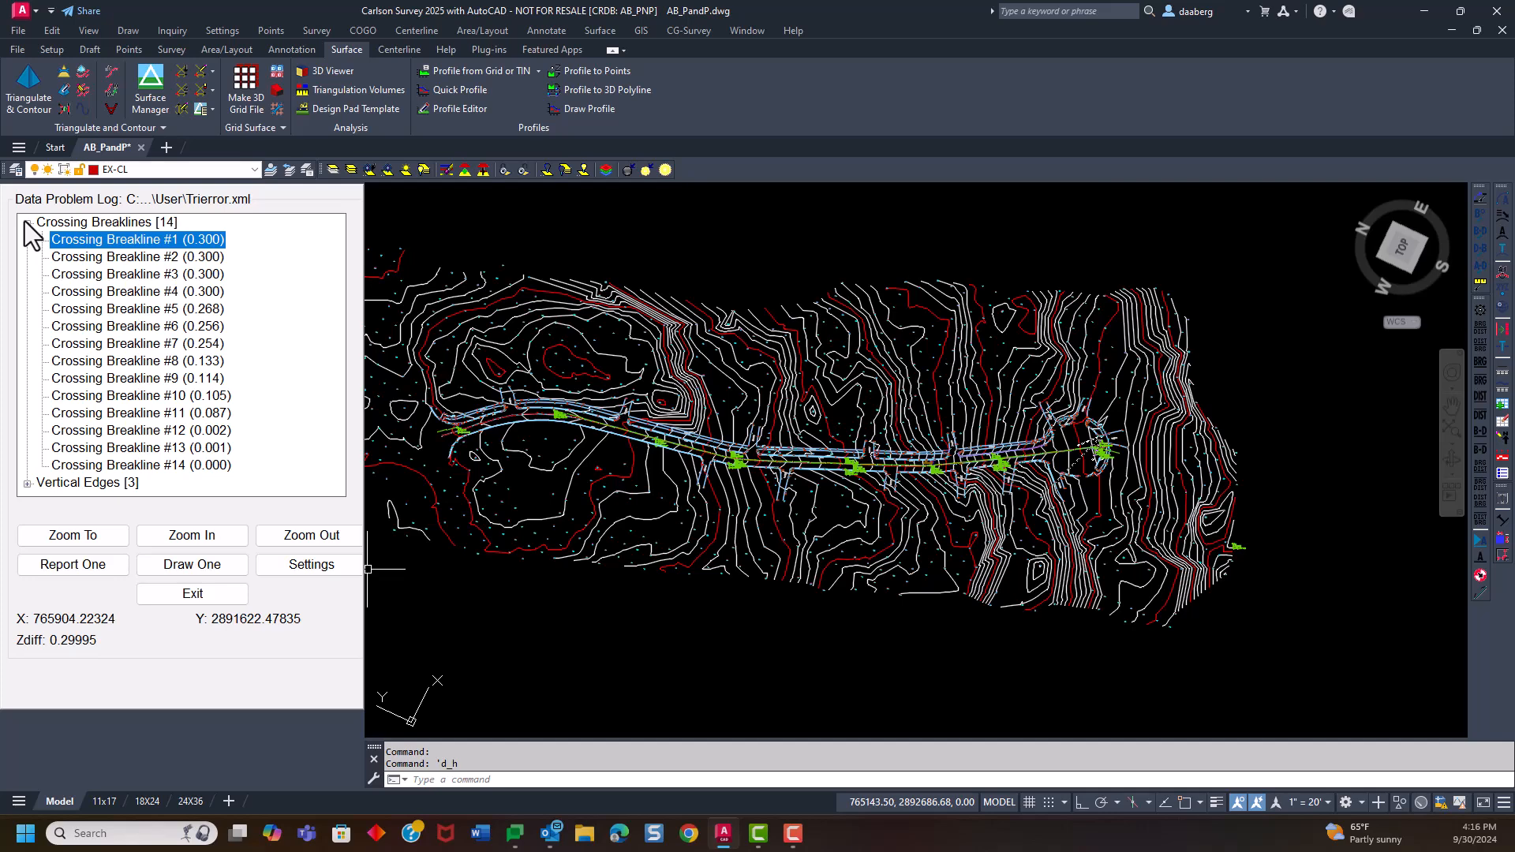
{"action": "left_click", "coordinate": [201, 598]}
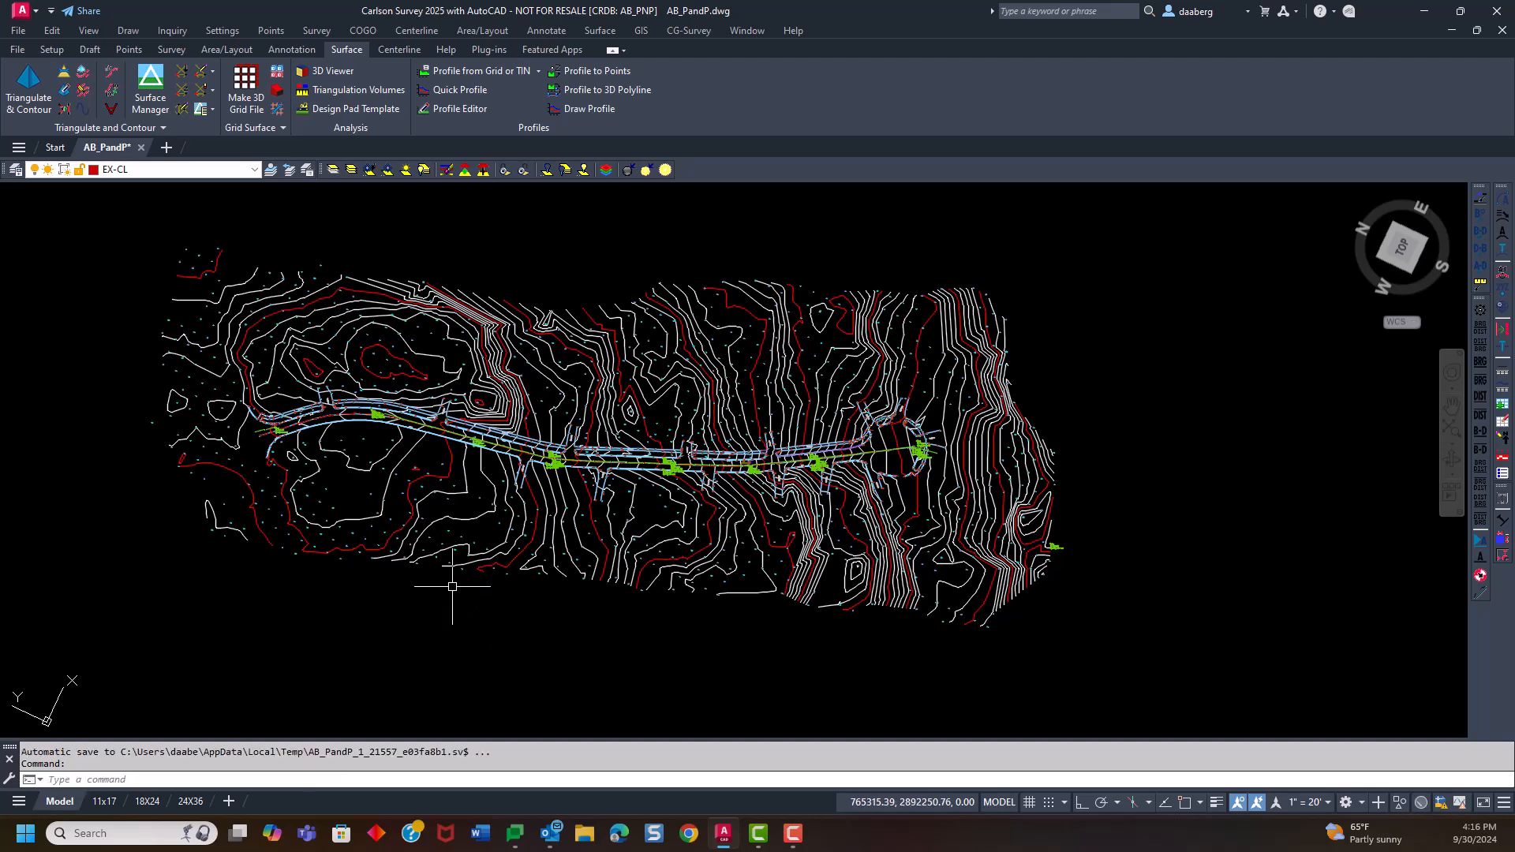
Open As Built Road Surface.tin in the Surface File Viewer
{"action": "middle_click_drag", "start_coordinate": [452, 587], "coordinate": [332, 598]}
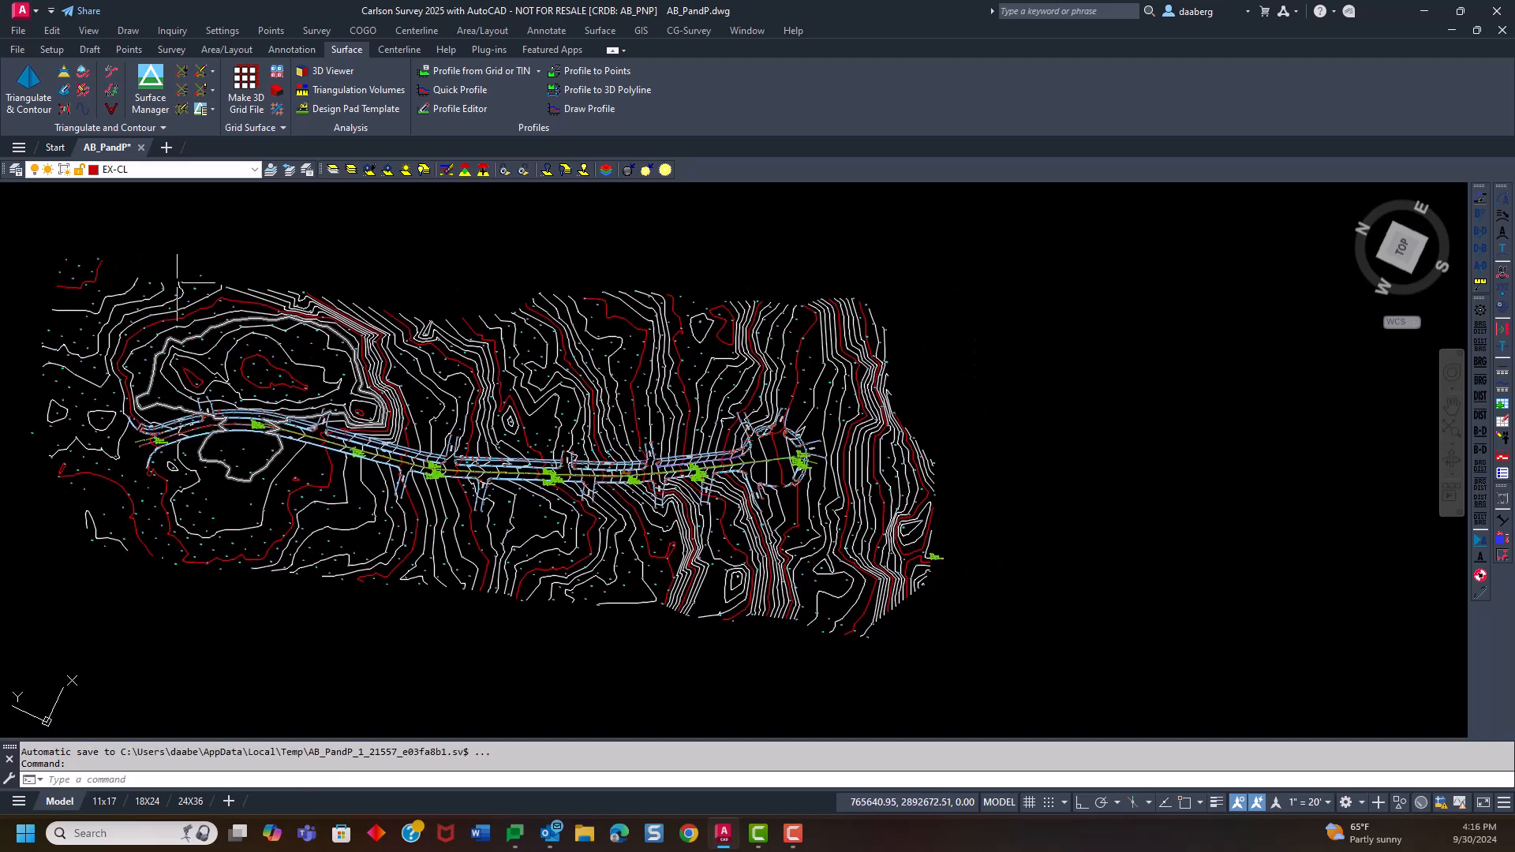
{"action": "left_click", "coordinate": [80, 35]}
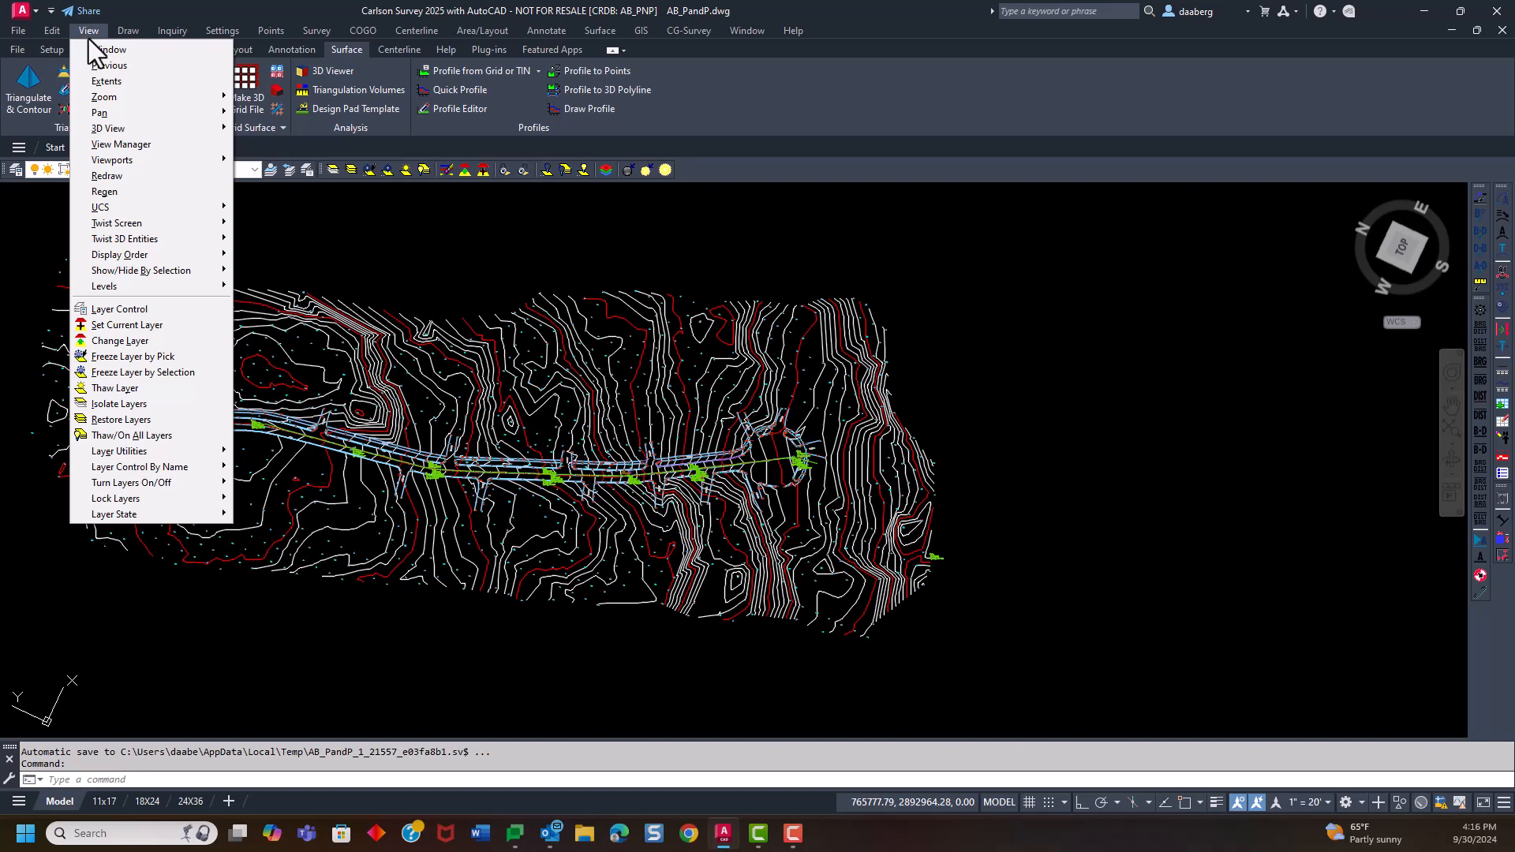
{"action": "mouse_move", "coordinate": [175, 129]}
{"action": "left_click", "coordinate": [290, 144]}
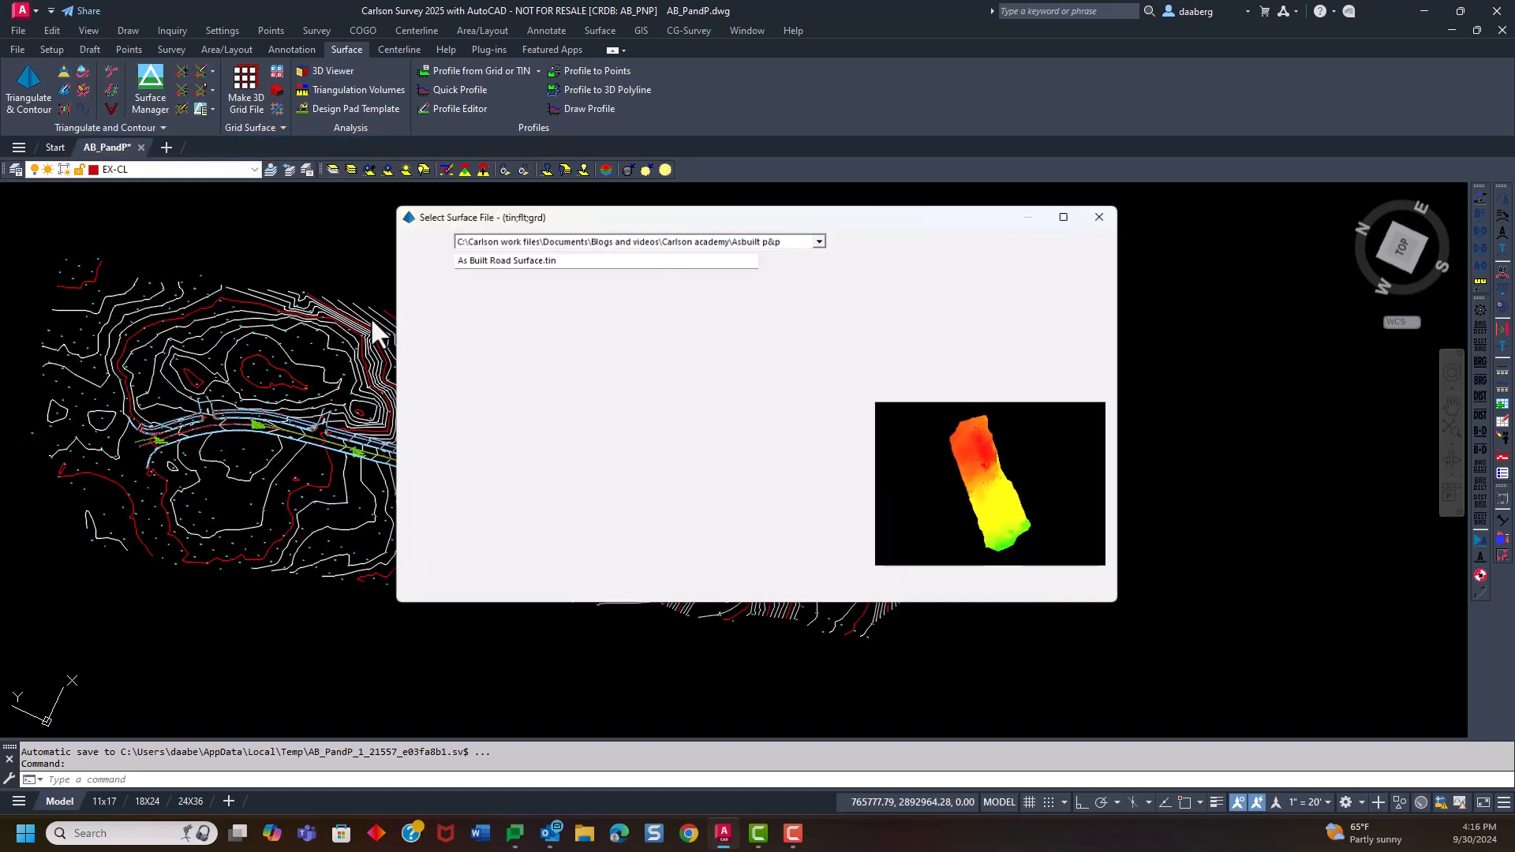
{"action": "left_click", "coordinate": [496, 321]}
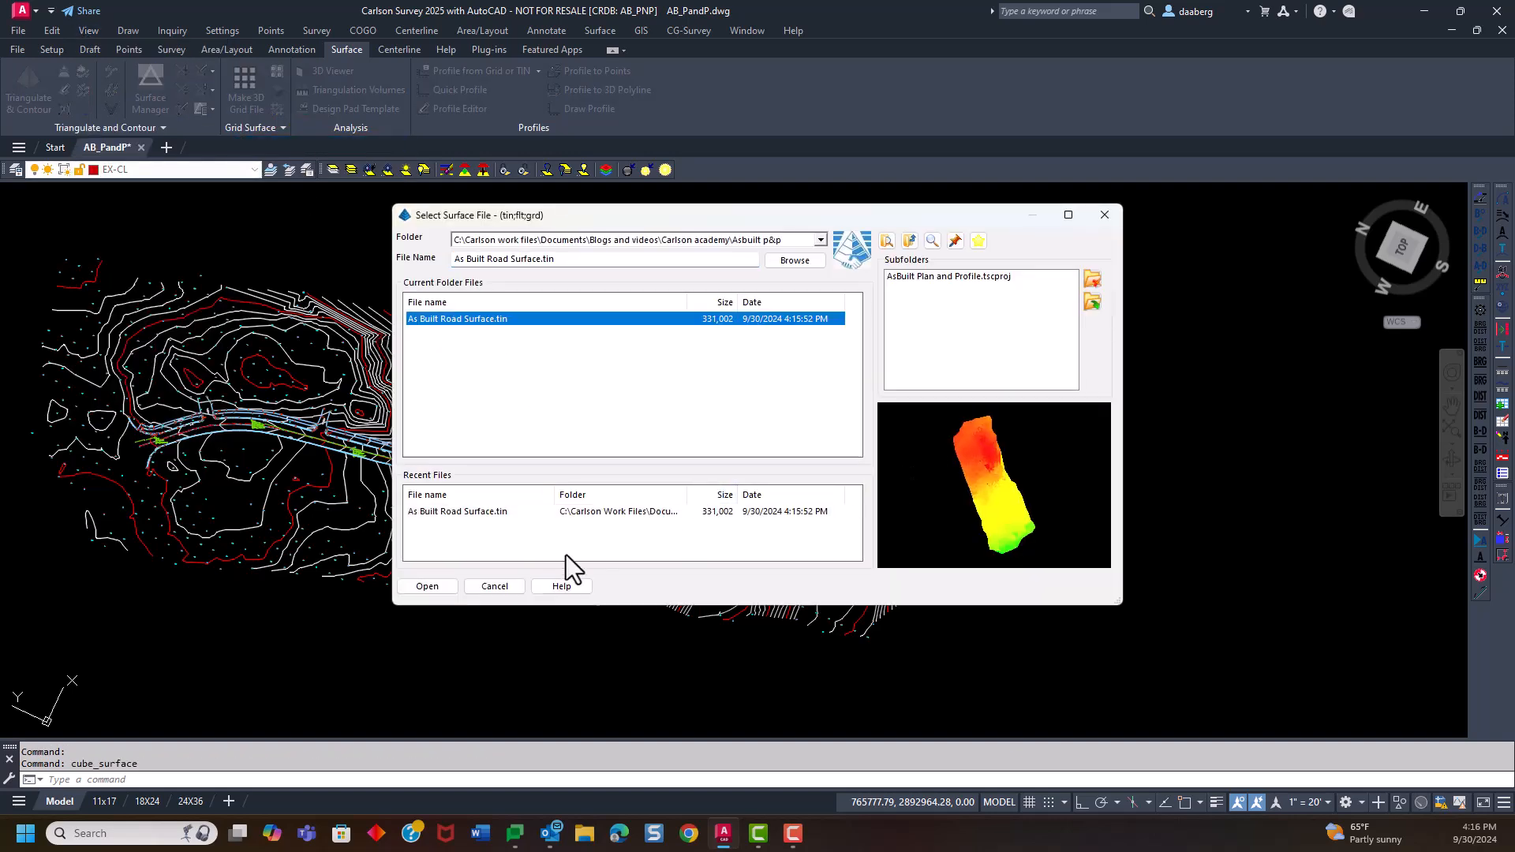
{"action": "left_click", "coordinate": [432, 588]}
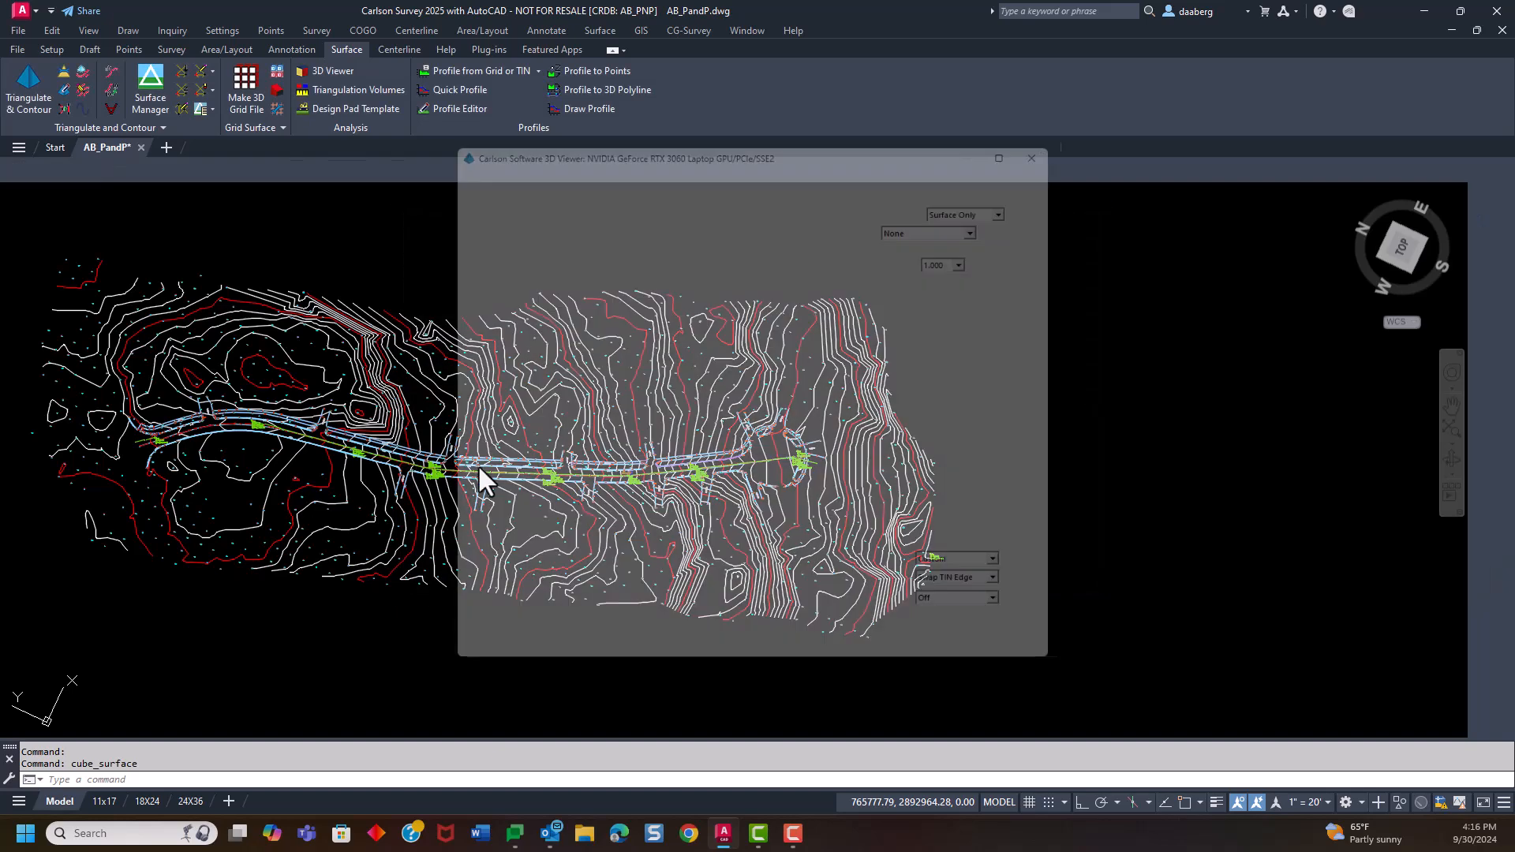
Inspect the 3D surface along the road from several angles, in shaded and wireframe display, and close the viewer
{"action": "left_click_drag", "start_coordinate": [655, 403], "coordinate": [683, 345]}
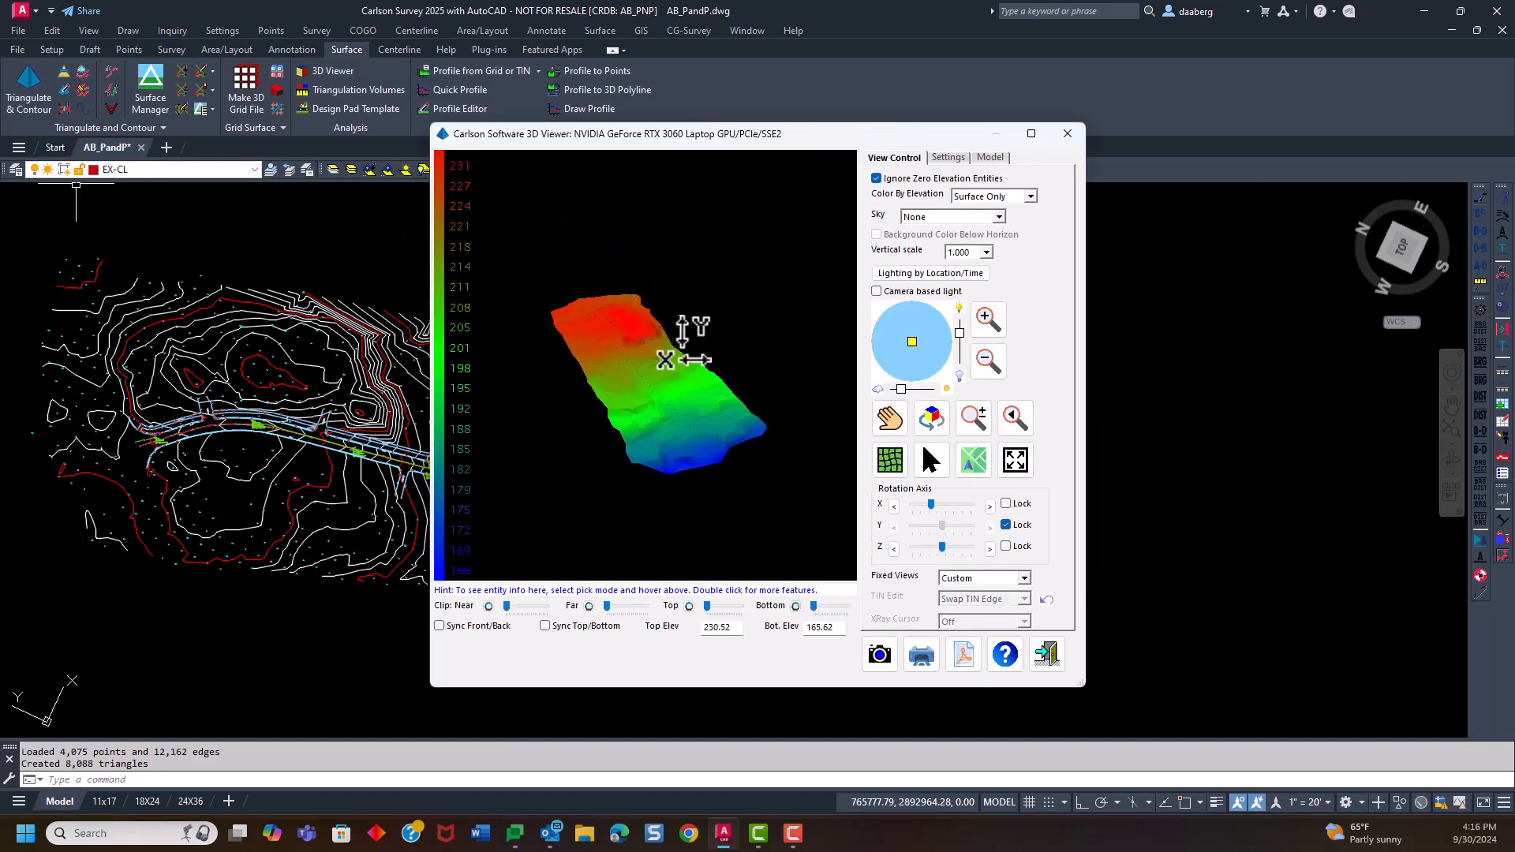
{"action": "scroll", "coordinate": [598, 340], "scroll_direction": "up", "scroll_amount": 5}
{"action": "scroll", "coordinate": [610, 368], "scroll_direction": "up", "scroll_amount": 6}
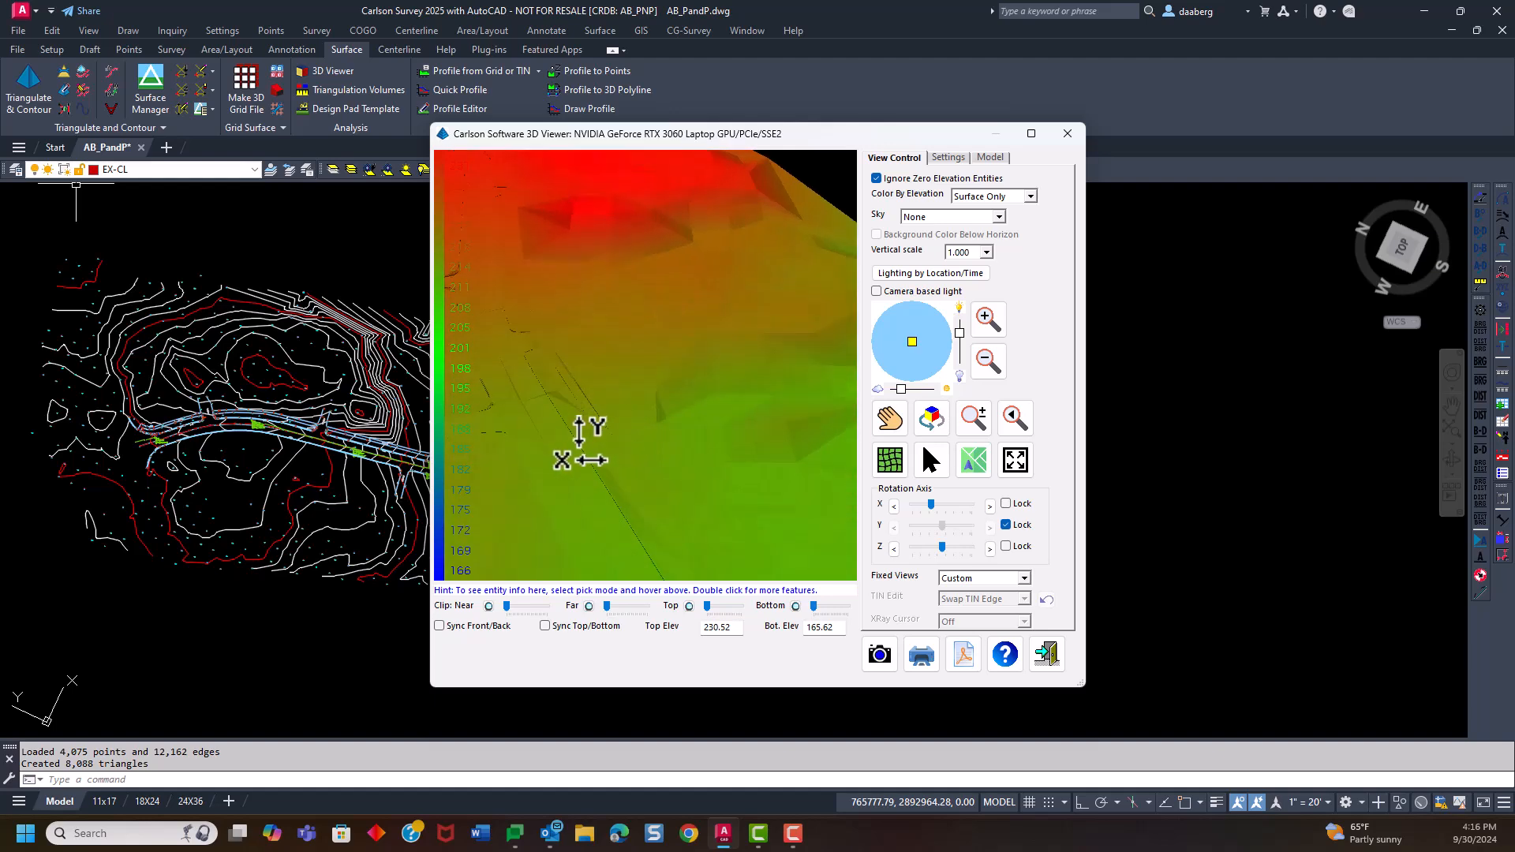
{"action": "scroll", "coordinate": [568, 379], "scroll_direction": "down", "scroll_amount": 5}
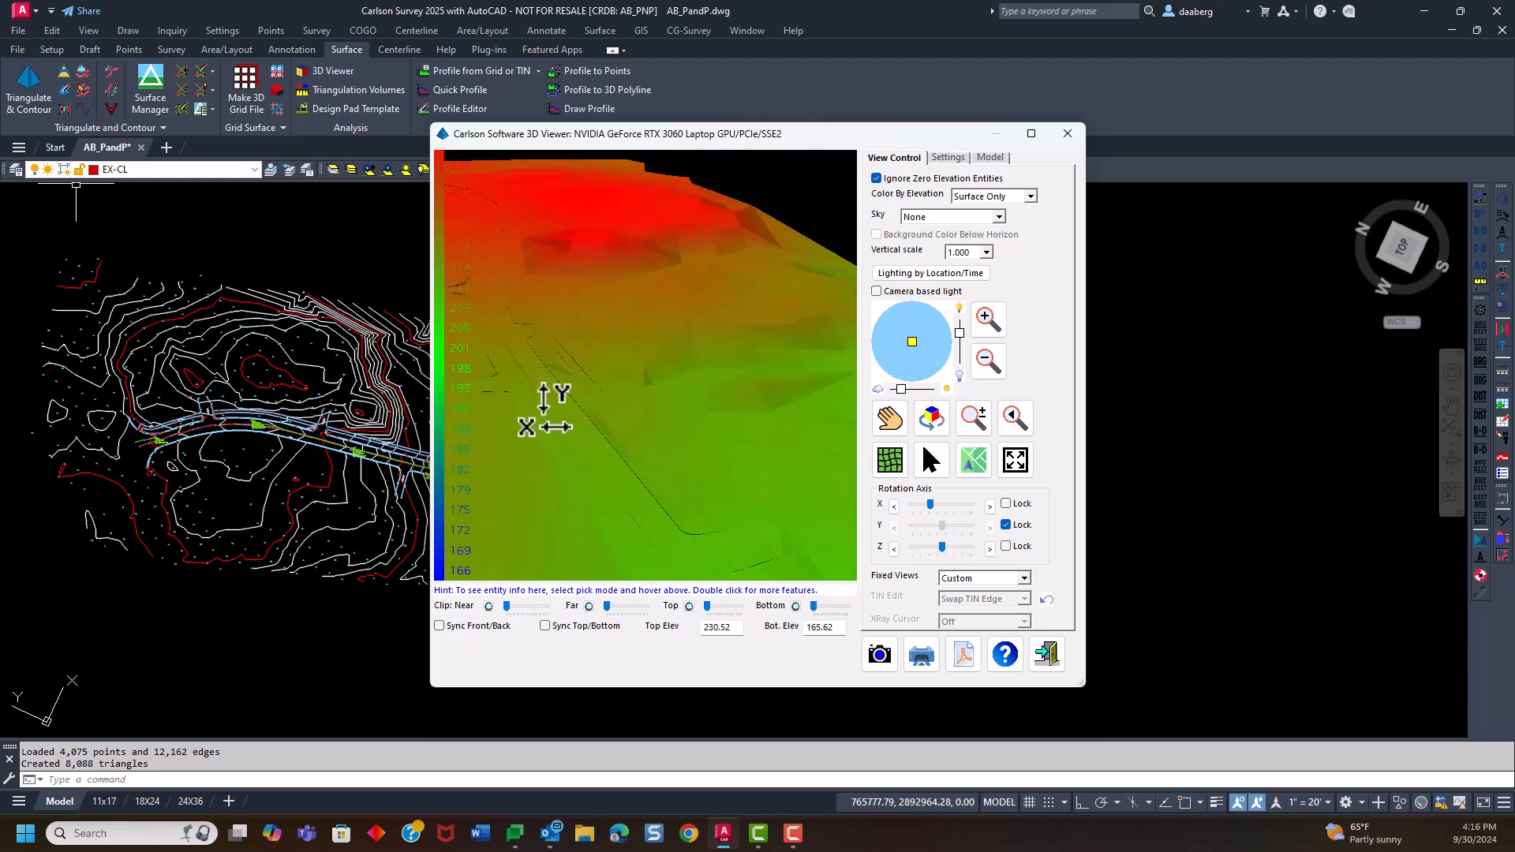
{"action": "left_click", "coordinate": [890, 460]}
{"action": "left_click_drag", "start_coordinate": [710, 403], "coordinate": [592, 363]}
{"action": "left_click_drag", "start_coordinate": [531, 462], "coordinate": [635, 478]}
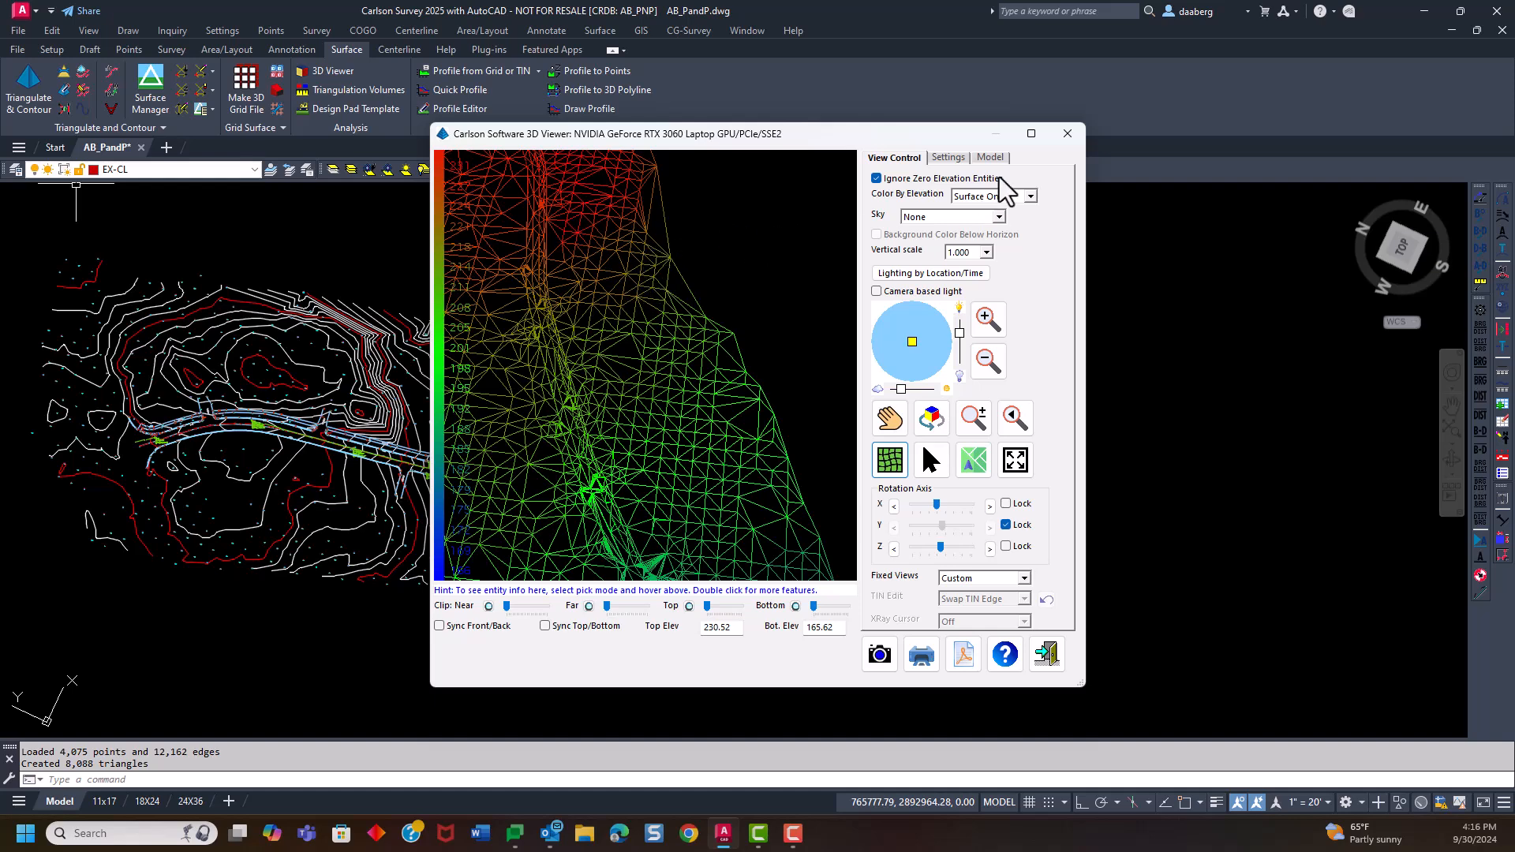
{"action": "left_click", "coordinate": [1073, 137]}
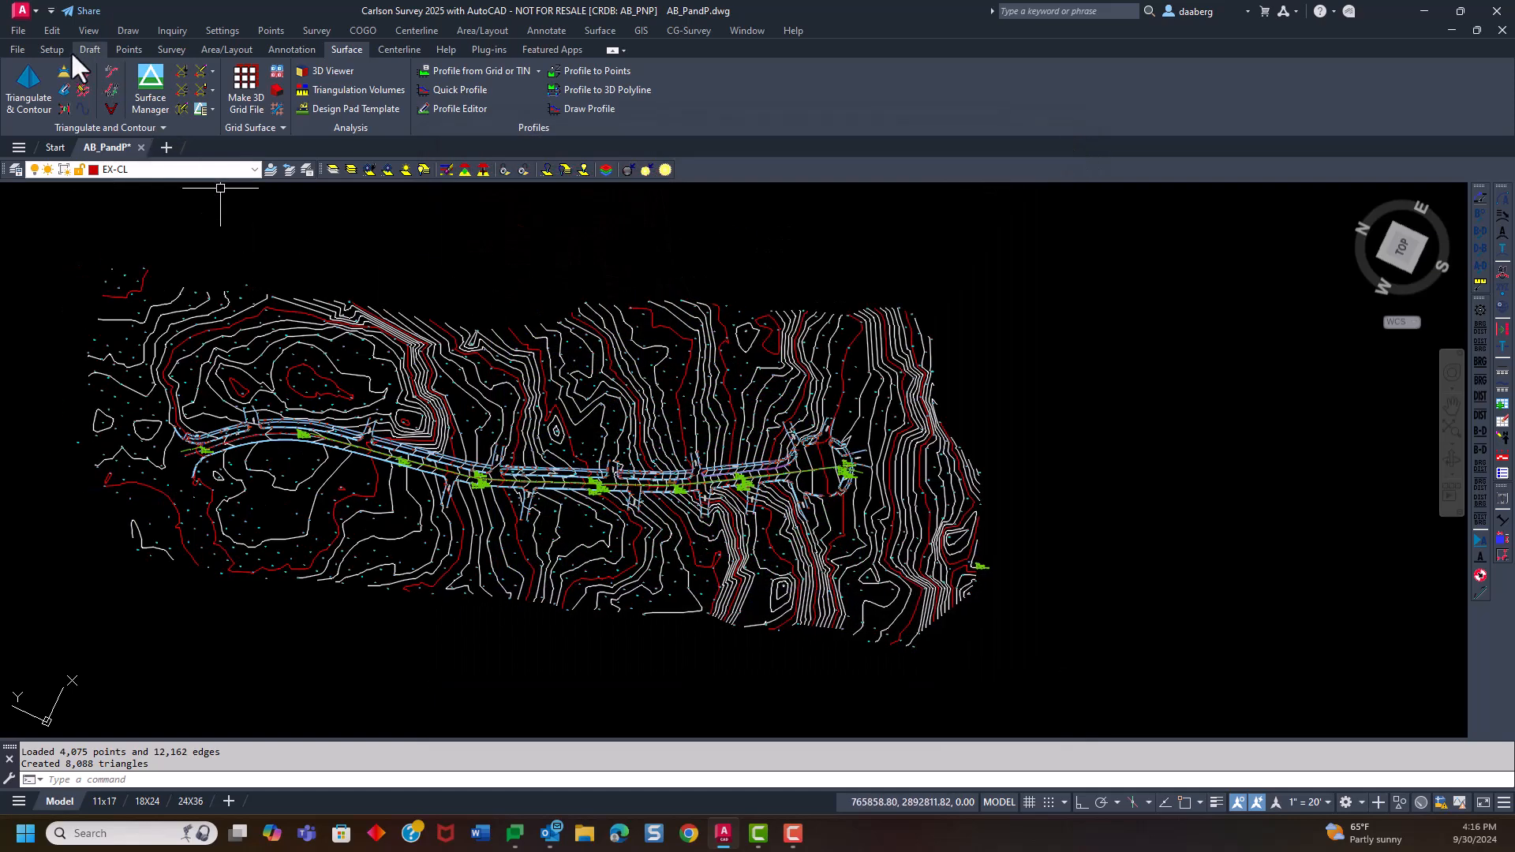
{"action": "left_click", "coordinate": [87, 30]}
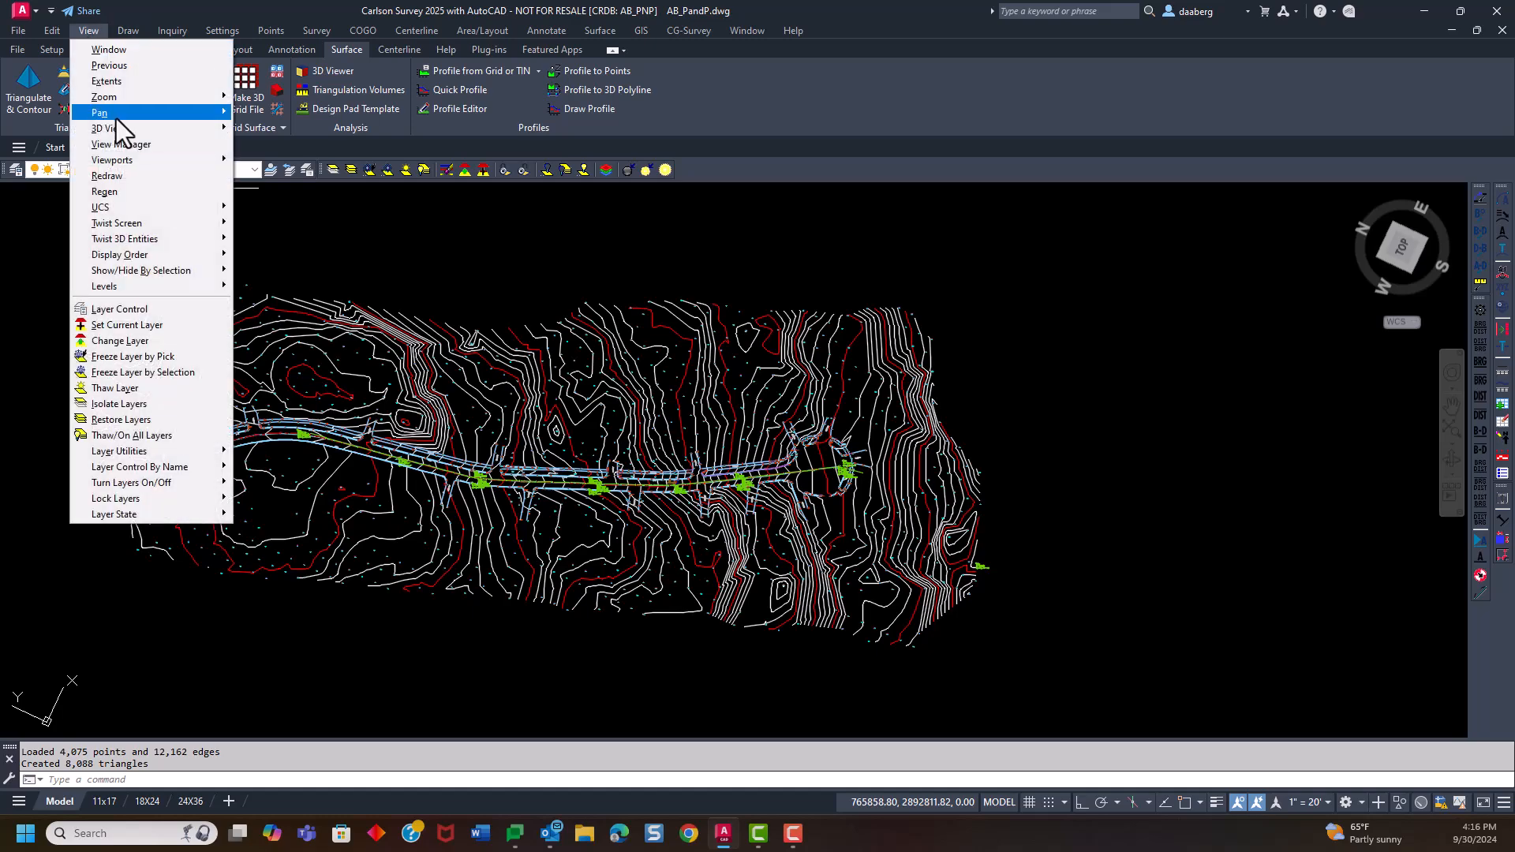
{"action": "mouse_move", "coordinate": [119, 134]}
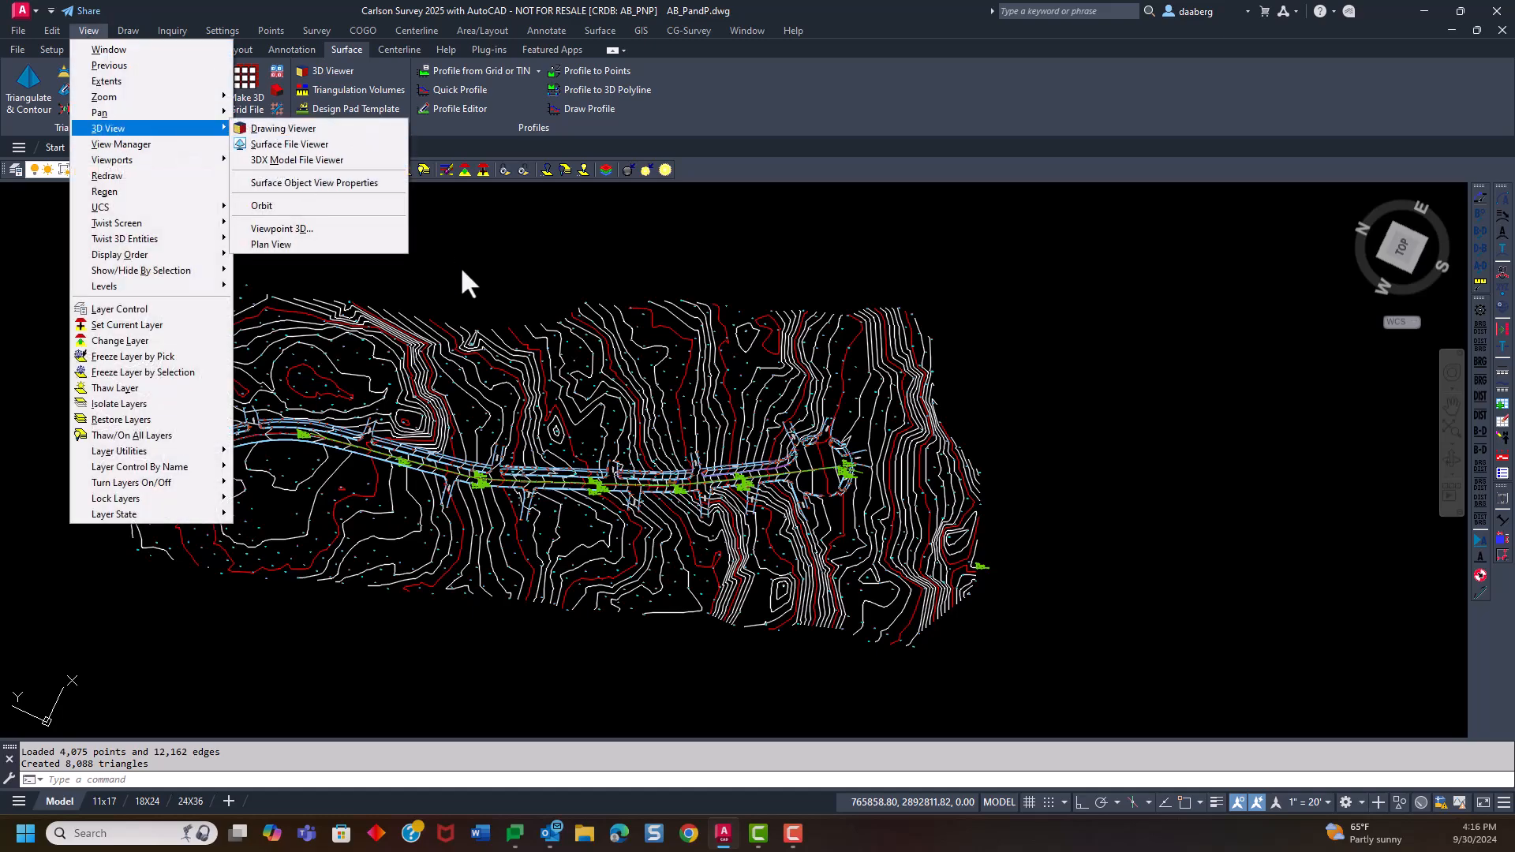
{"action": "left_click", "coordinate": [461, 267]}
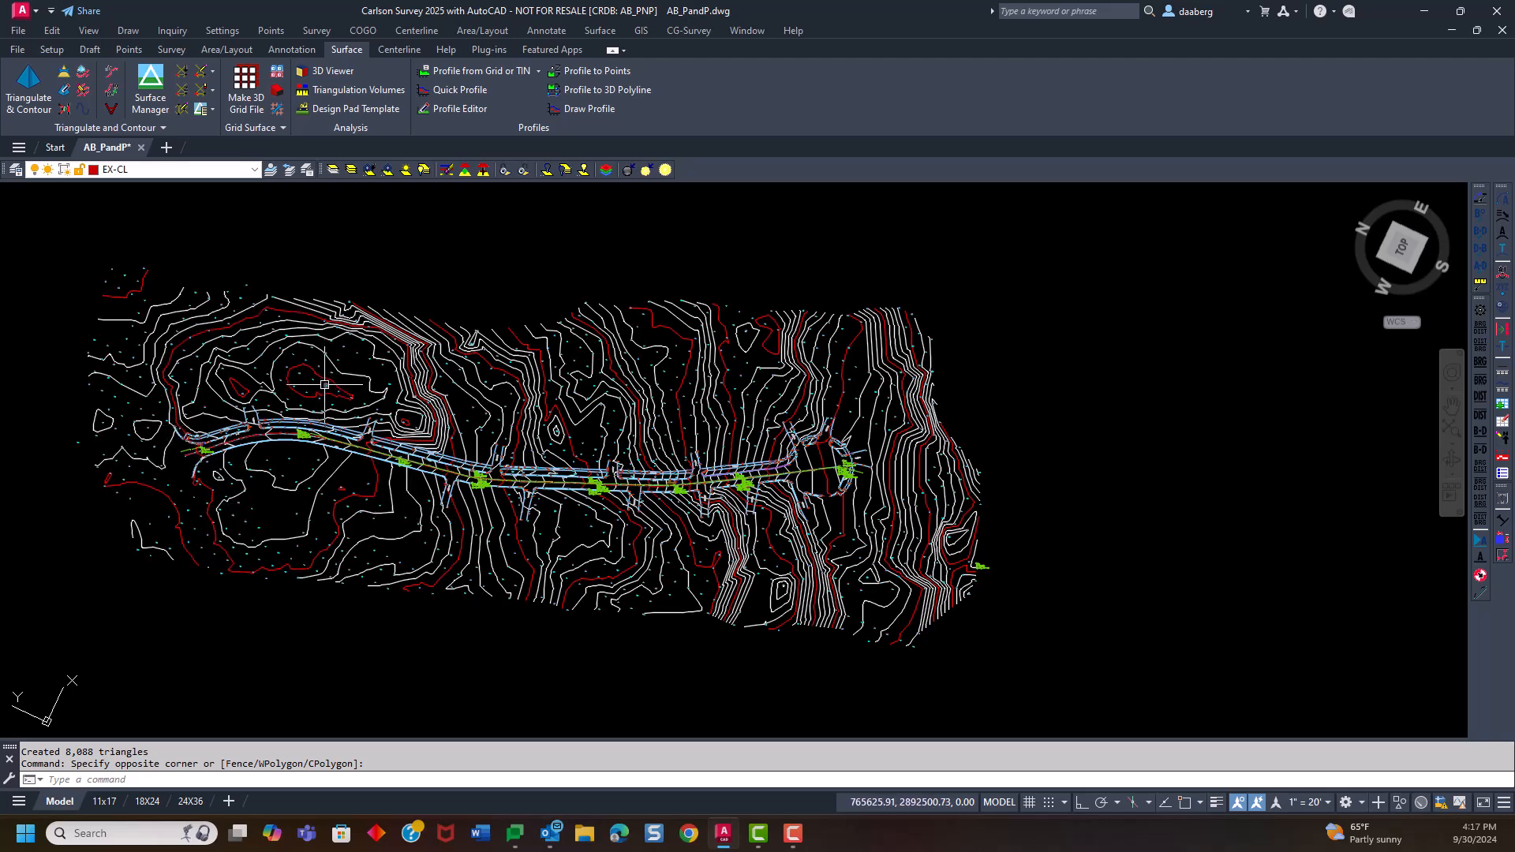
Freeze the layers of the survey points, the red and white contours, and the breaklines by picking one entity on each
{"action": "scroll", "coordinate": [316, 394], "scroll_direction": "up", "scroll_amount": 2}
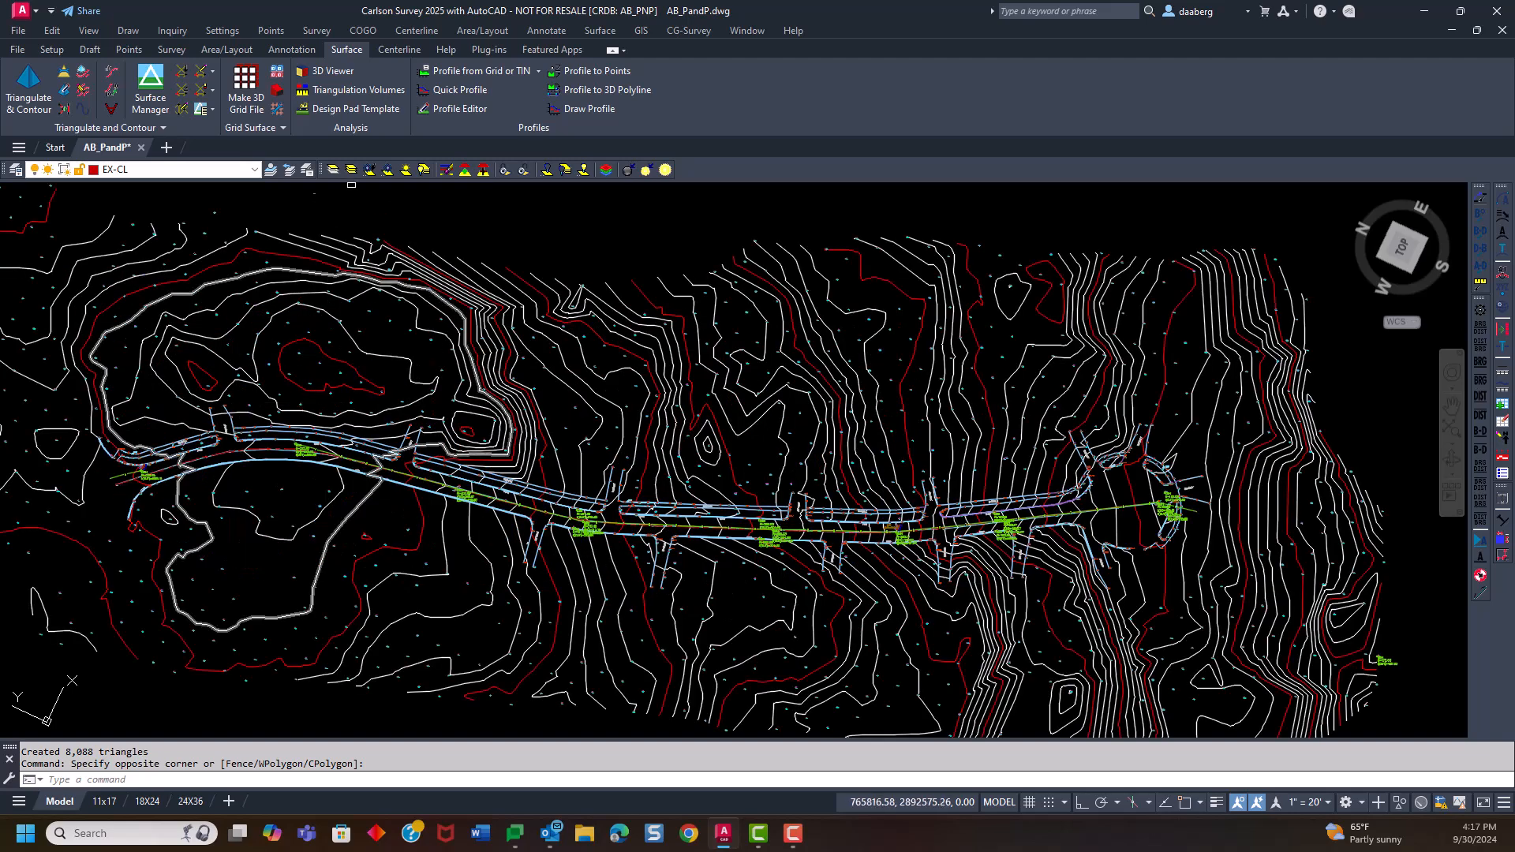
{"action": "left_click", "coordinate": [369, 170]}
{"action": "scroll", "coordinate": [265, 326], "scroll_direction": "up", "scroll_amount": 4}
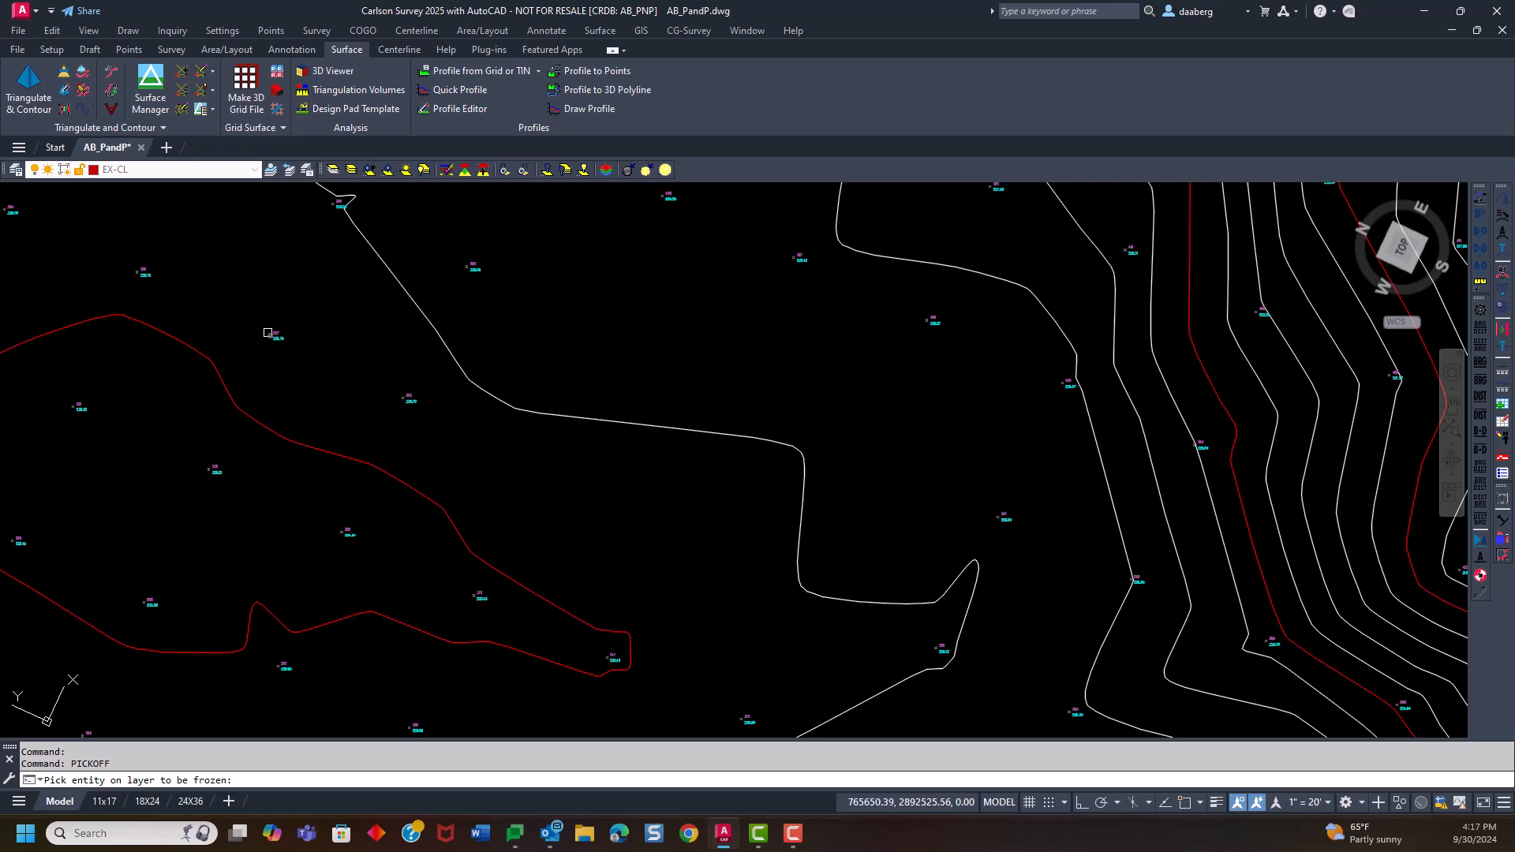
{"action": "left_click", "coordinate": [268, 333]}
{"action": "left_click", "coordinate": [239, 396]}
{"action": "left_click", "coordinate": [429, 325]}
{"action": "scroll", "coordinate": [402, 308], "scroll_direction": "down", "scroll_amount": 5}
{"action": "scroll", "coordinate": [407, 324], "scroll_direction": "up", "scroll_amount": 4}
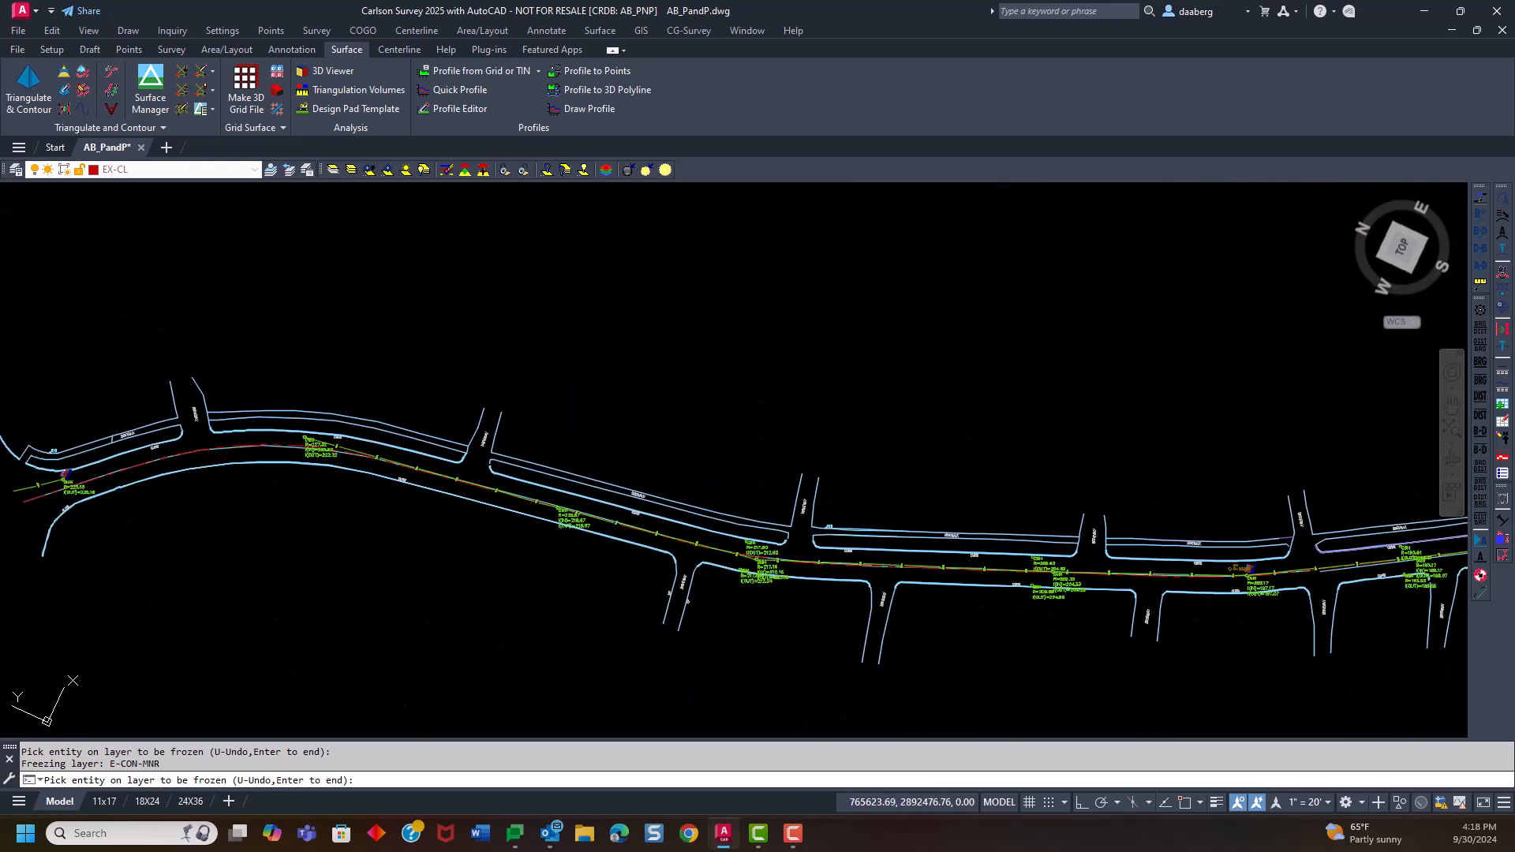
{"action": "left_click", "coordinate": [381, 419]}
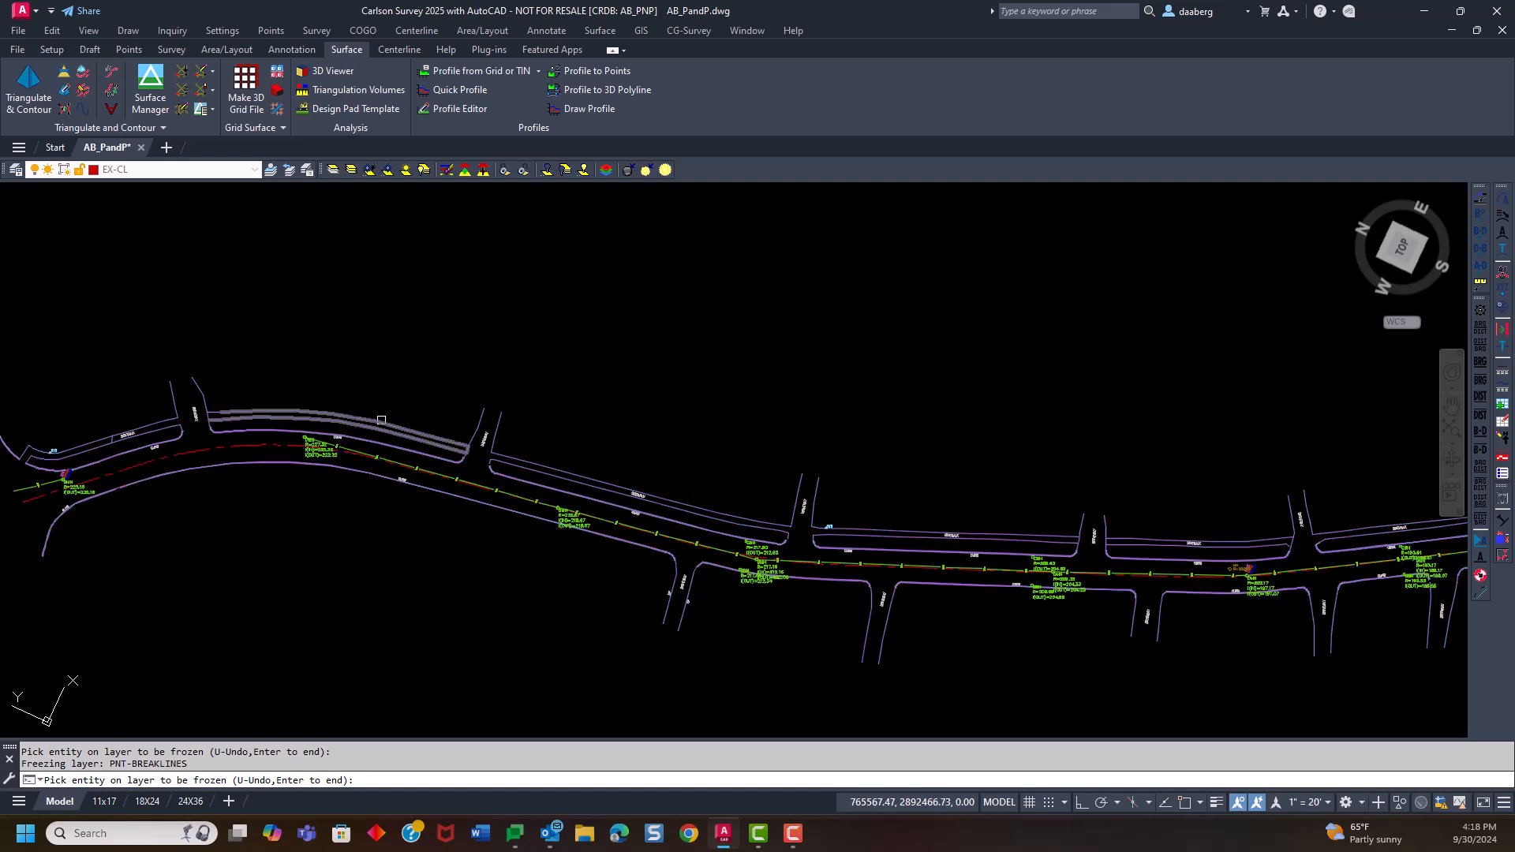
{"action": "key", "text": "Return"}
Examine the road linework and storm structures from the road's start along its length, and clear the centerline selection
{"action": "middle_click_drag", "start_coordinate": [118, 520], "coordinate": [297, 510]}
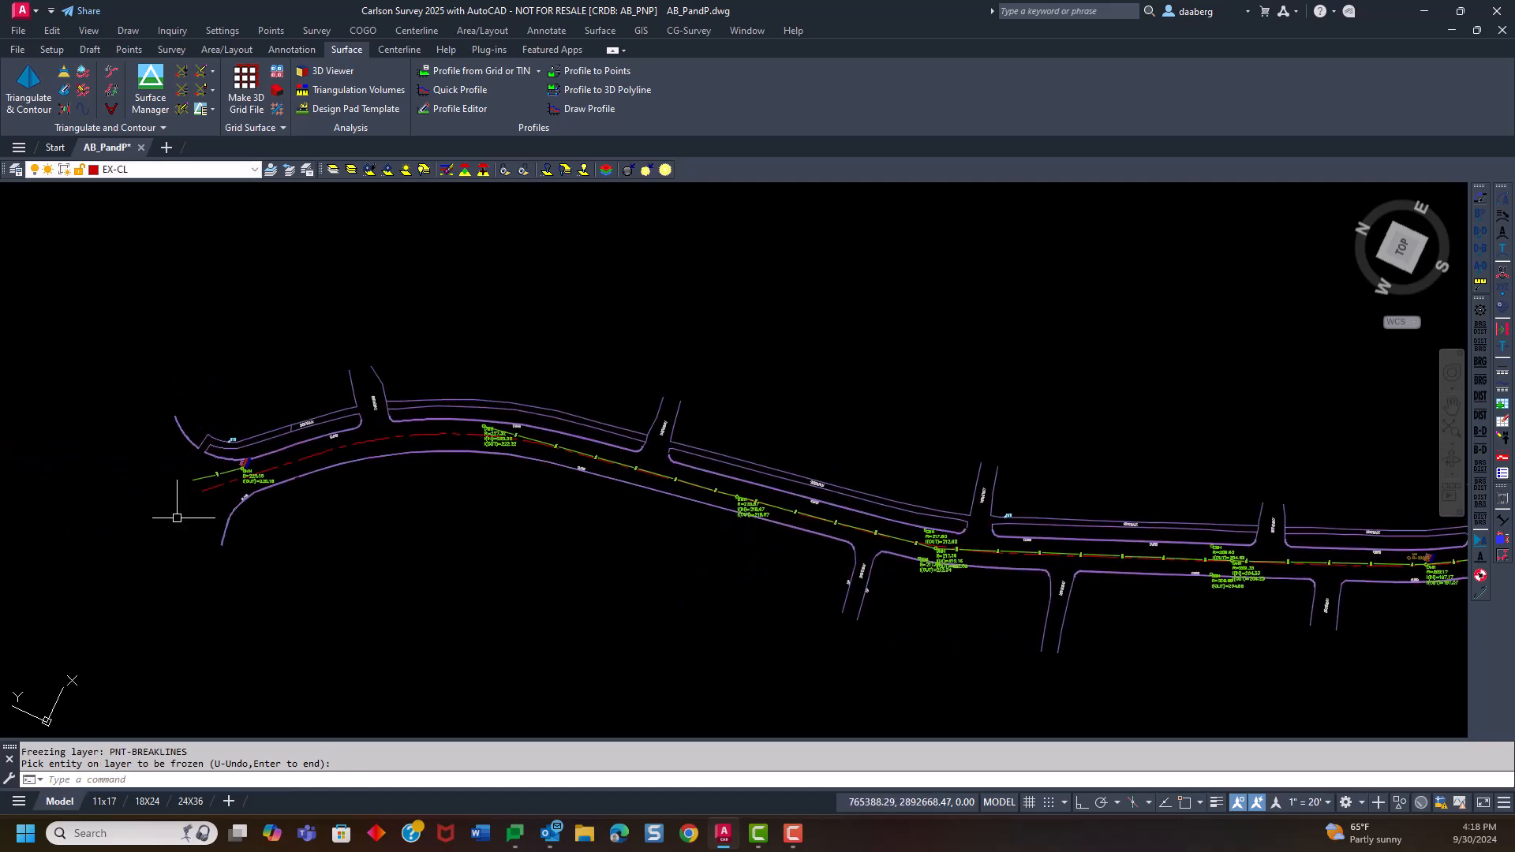
{"action": "scroll", "coordinate": [270, 486], "scroll_direction": "up", "scroll_amount": 2}
{"action": "middle_click_drag", "start_coordinate": [551, 513], "coordinate": [489, 491]}
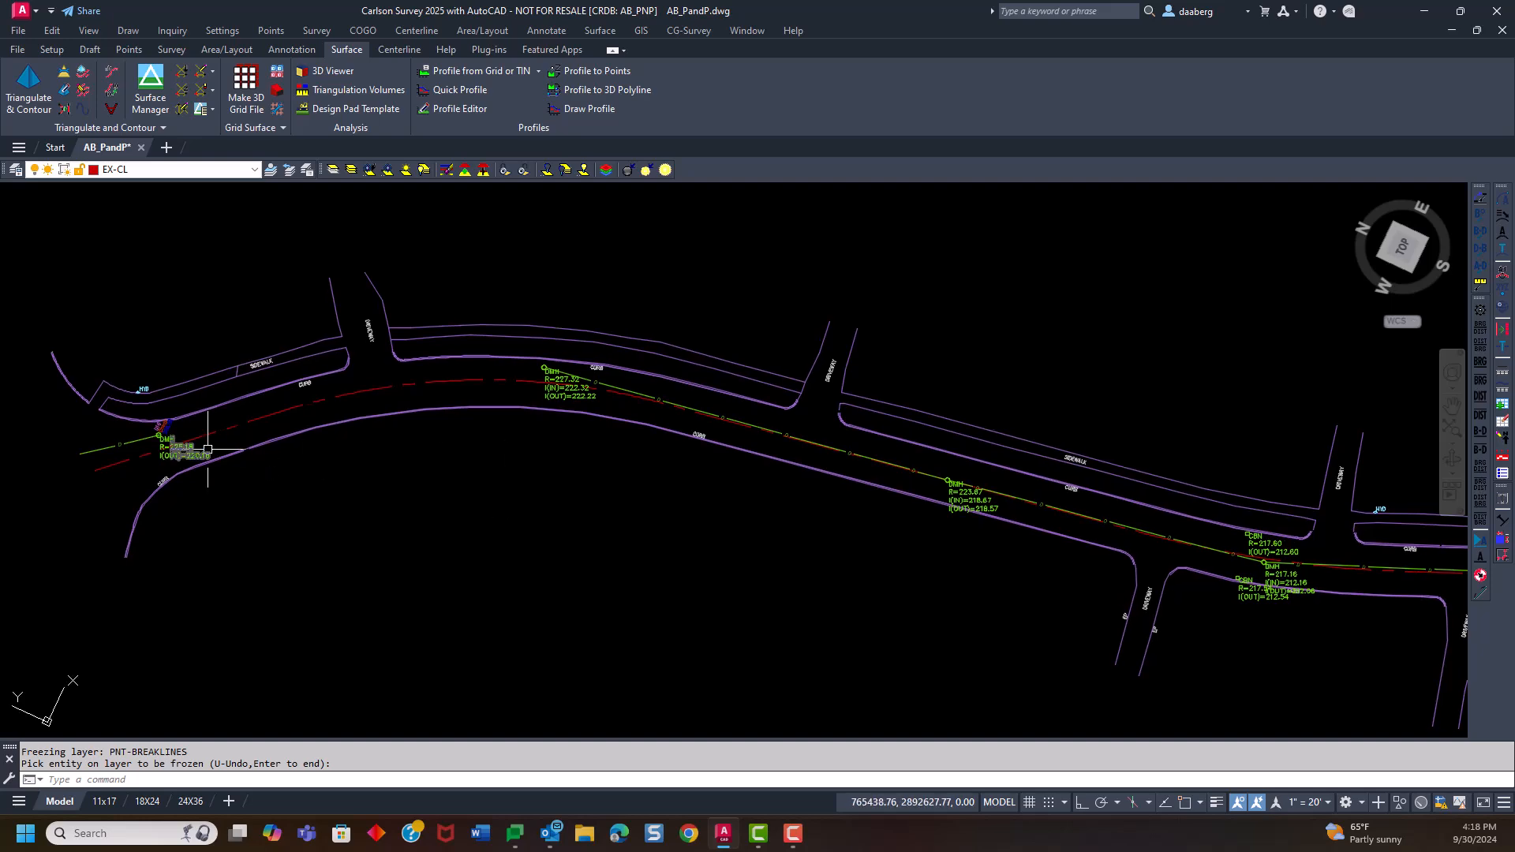
{"action": "scroll", "coordinate": [318, 419], "scroll_direction": "down", "scroll_amount": 5}
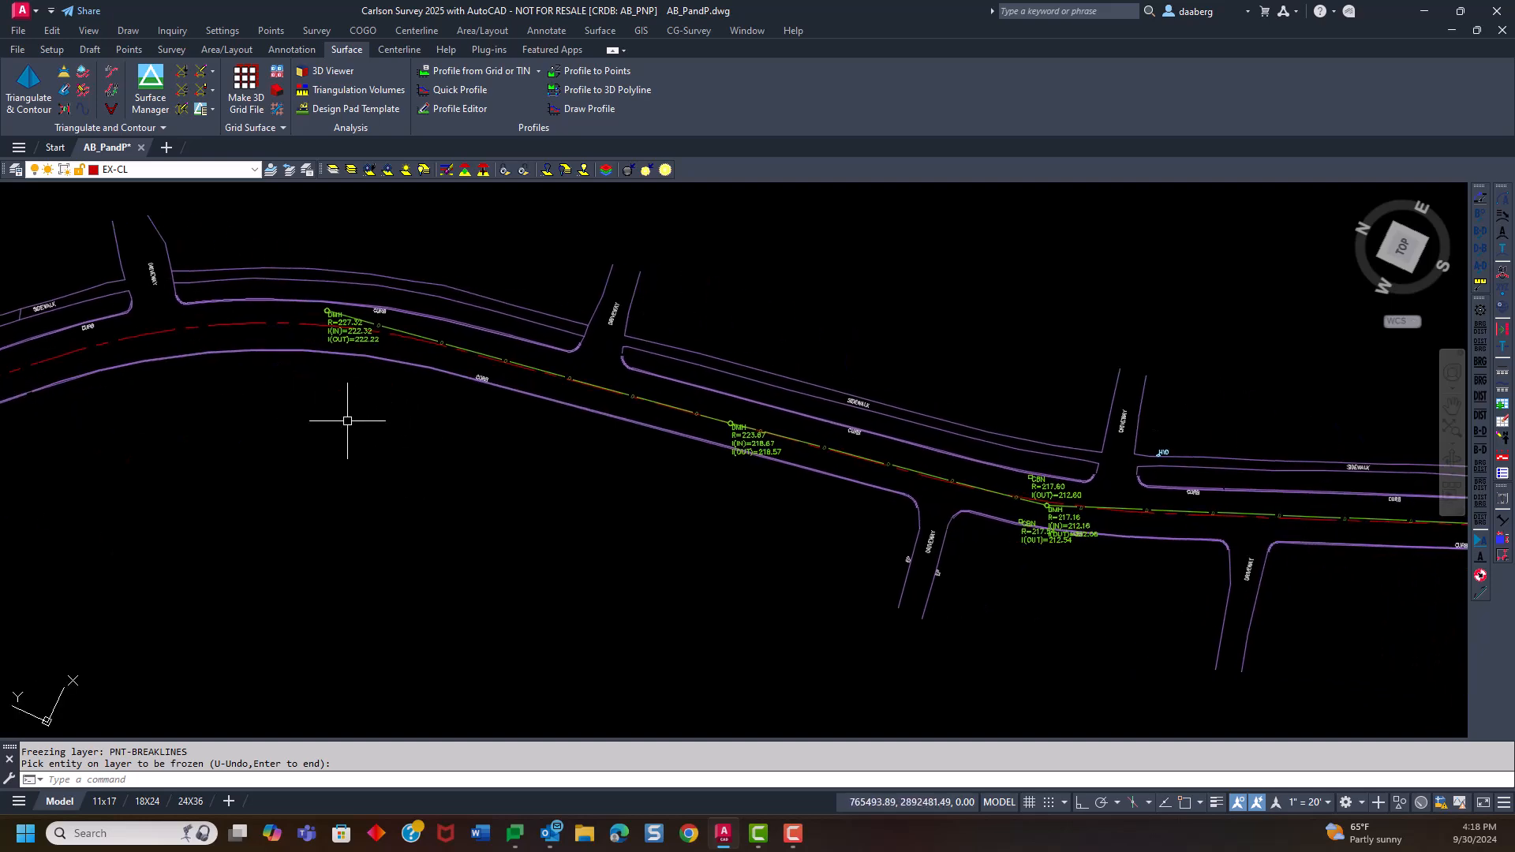
{"action": "scroll", "coordinate": [346, 425], "scroll_direction": "up", "scroll_amount": 4}
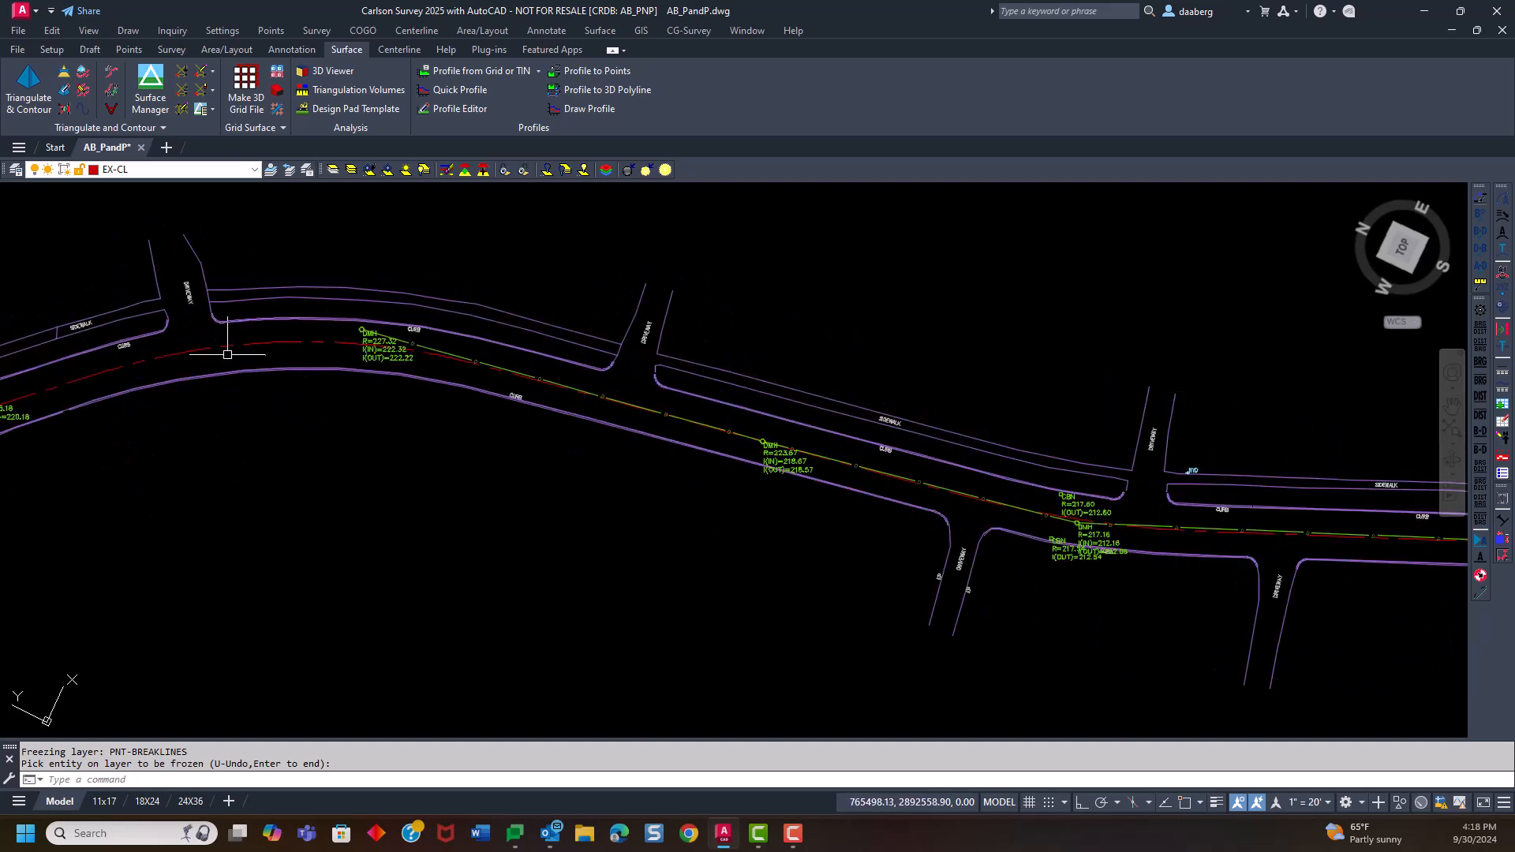
{"action": "scroll", "coordinate": [230, 386], "scroll_direction": "down", "scroll_amount": 4}
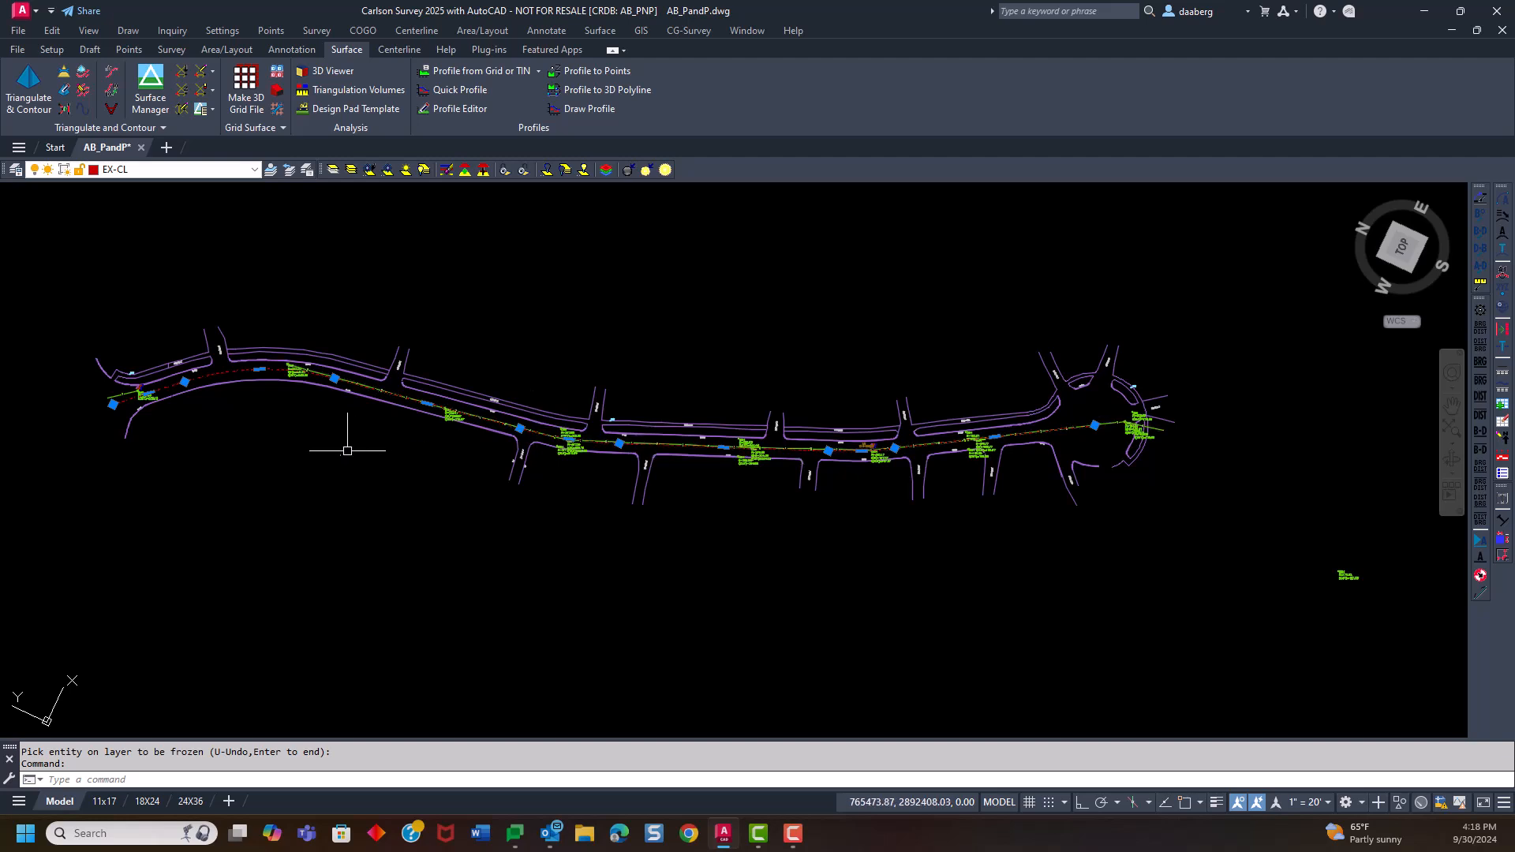
{"action": "key", "text": "Escape"}
Select the existing red road centerline to check its extent from the entrance to the cul-de-sac, and clear the selection
{"action": "left_click", "coordinate": [227, 434]}
{"action": "left_click", "coordinate": [323, 434]}
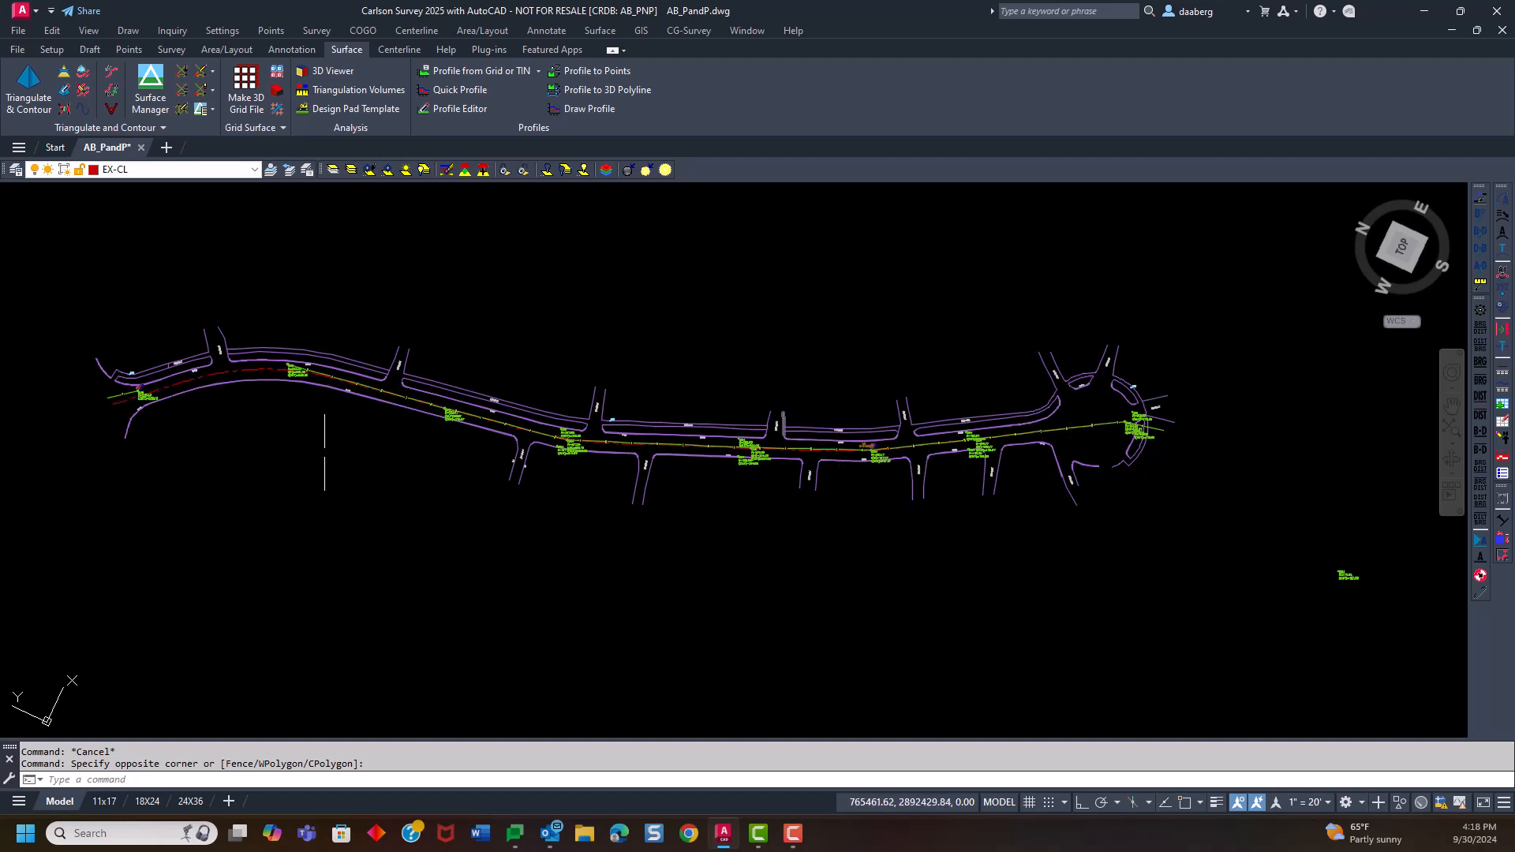
{"action": "middle_click_drag", "start_coordinate": [328, 430], "coordinate": [272, 483]}
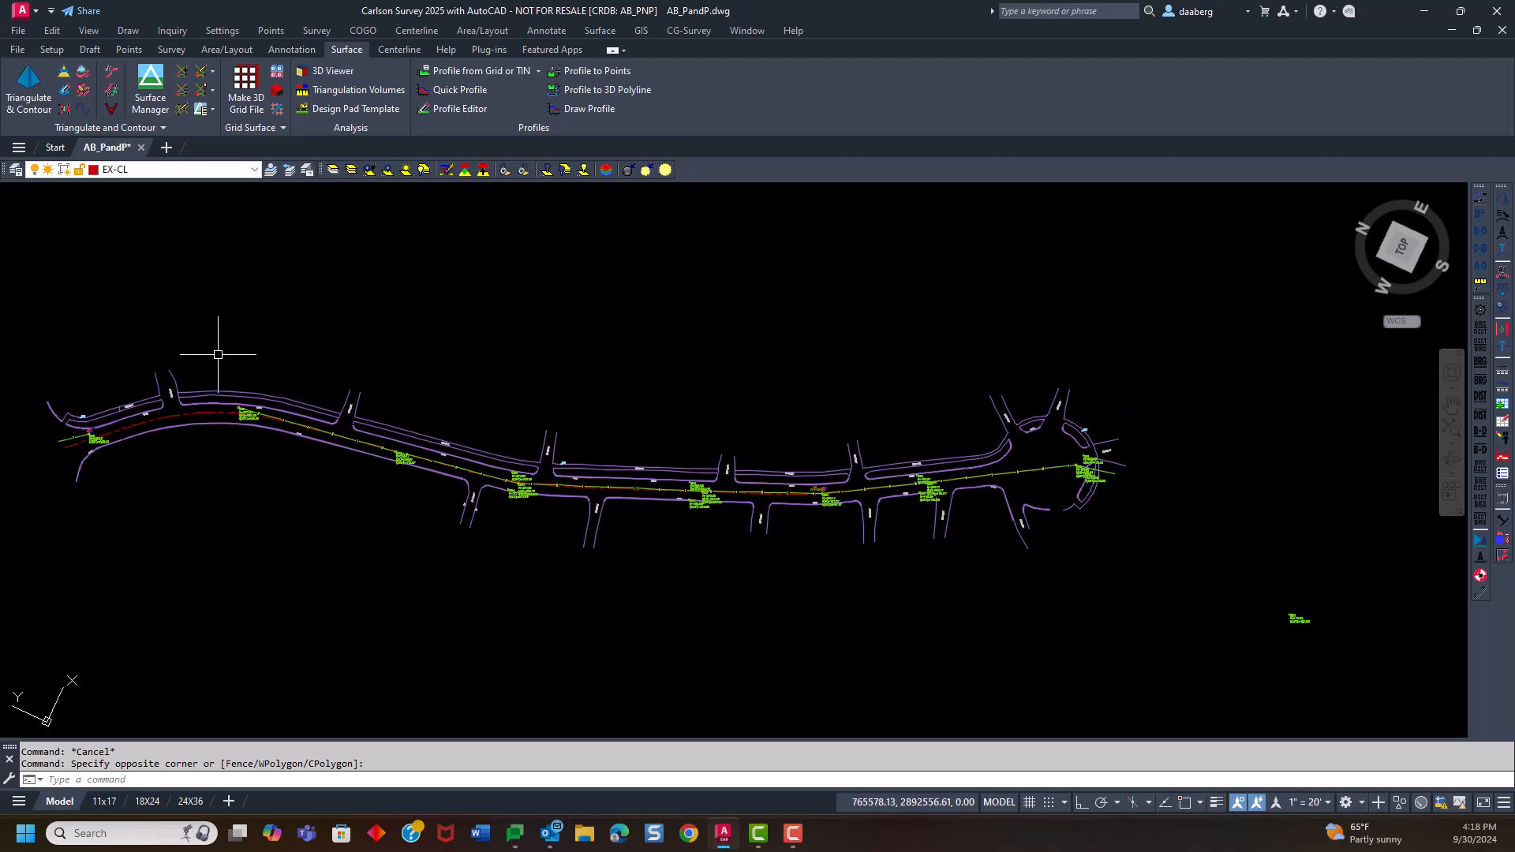
{"action": "left_click", "coordinate": [198, 413]}
{"action": "left_click", "coordinate": [198, 413]}
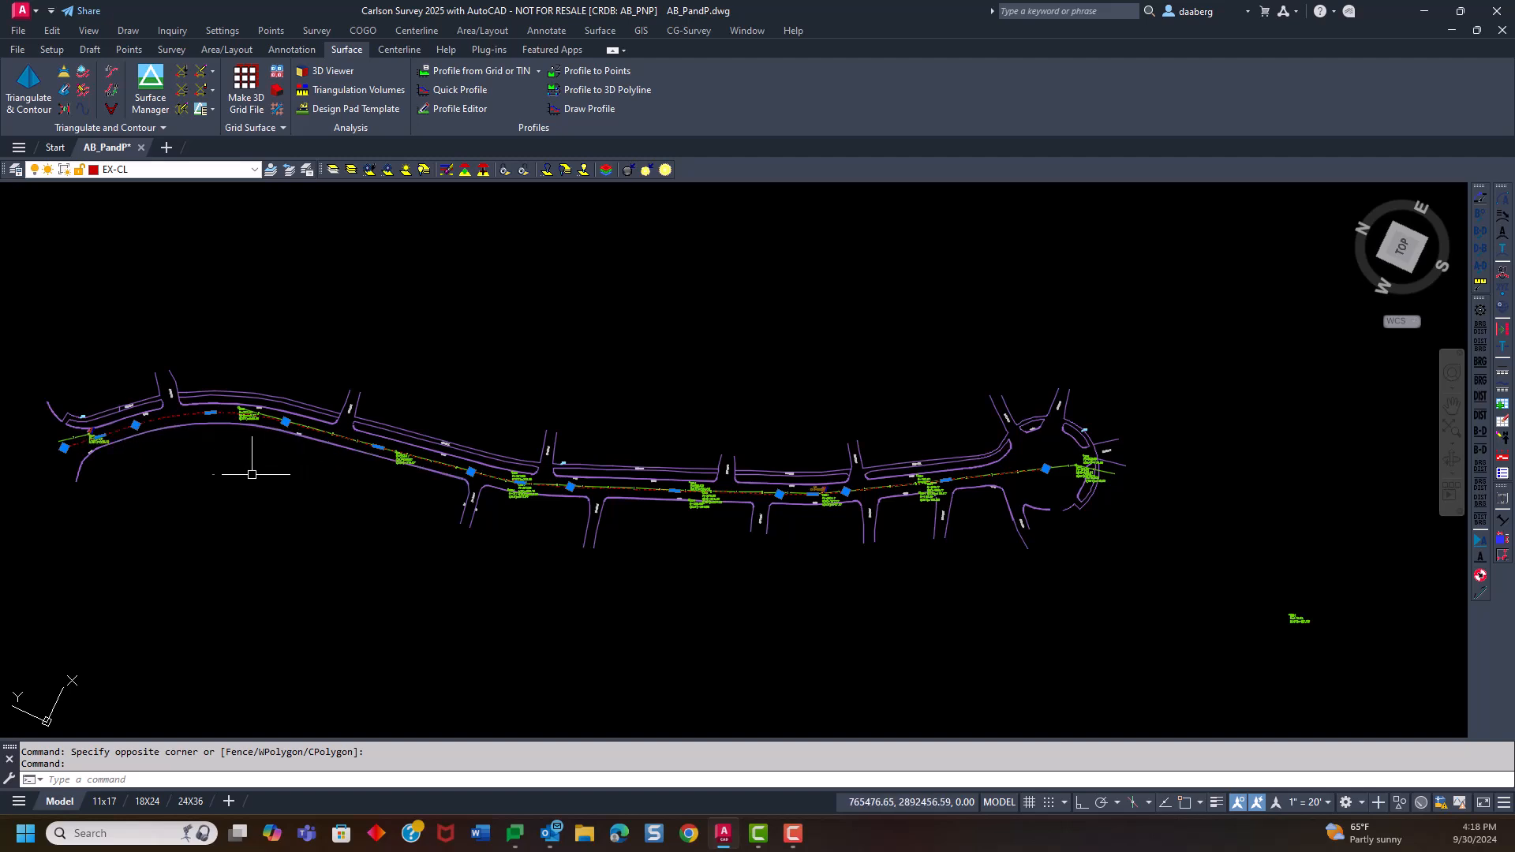
{"action": "key", "text": "Escape"}
{"action": "key", "text": "Escape"}
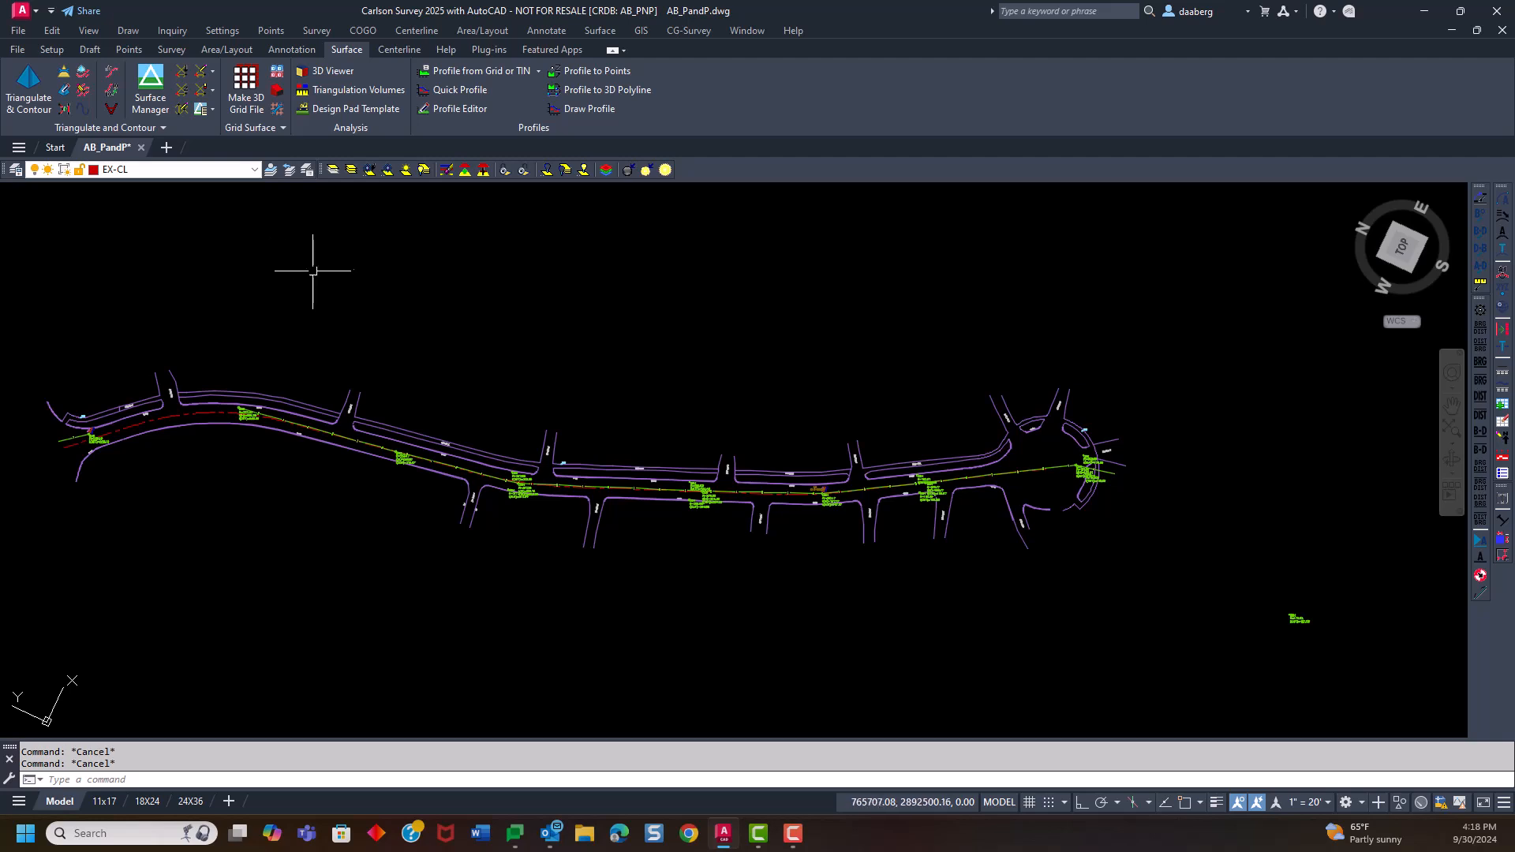
Start converting a polyline to a centerline file and save the new file as AsBuilt Road
{"action": "left_click", "coordinate": [402, 51]}
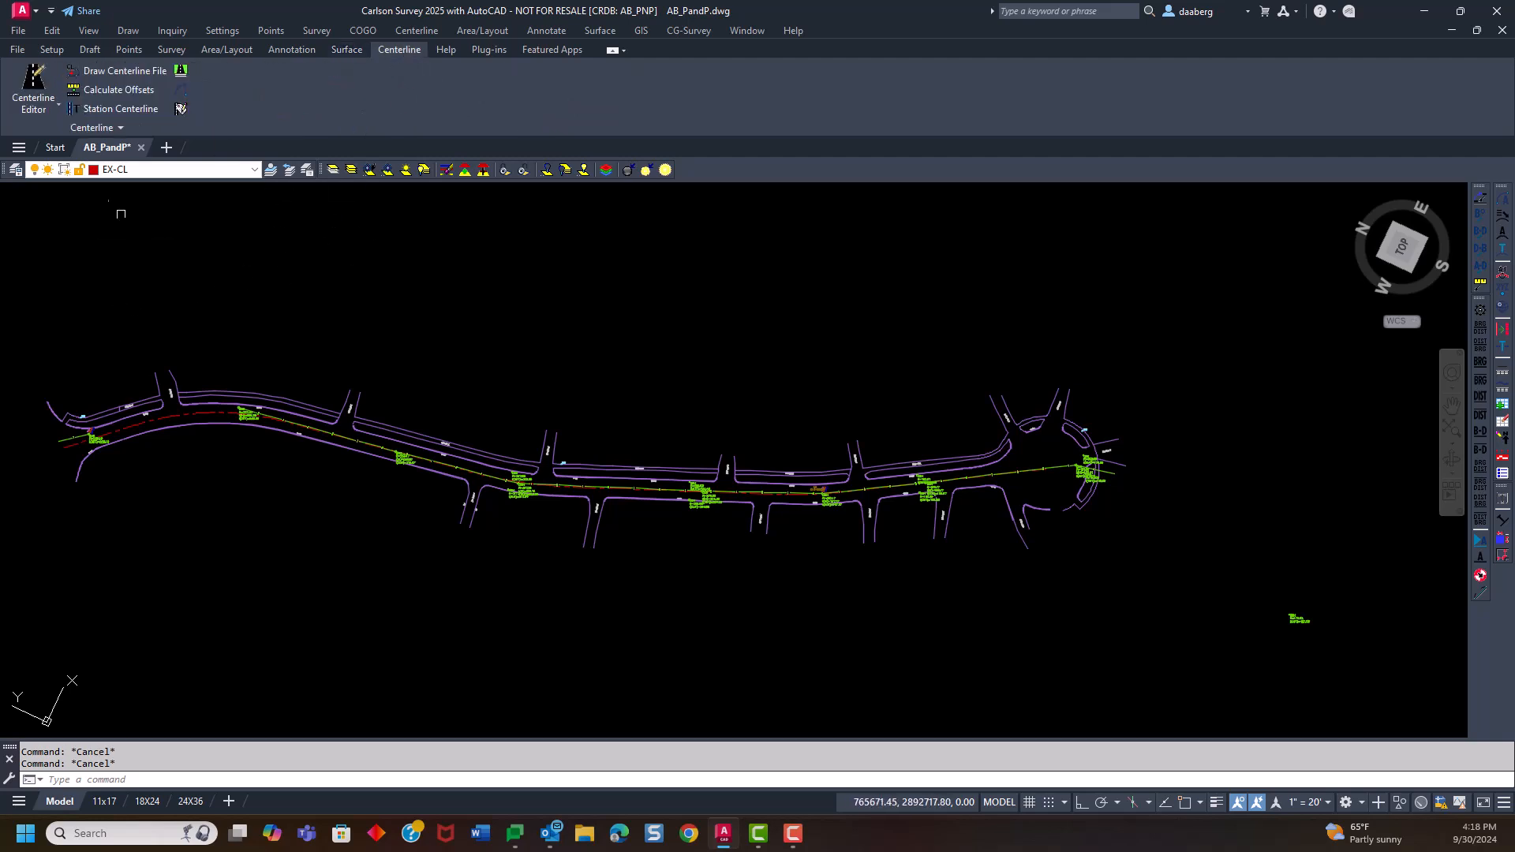
{"action": "left_click", "coordinate": [45, 102]}
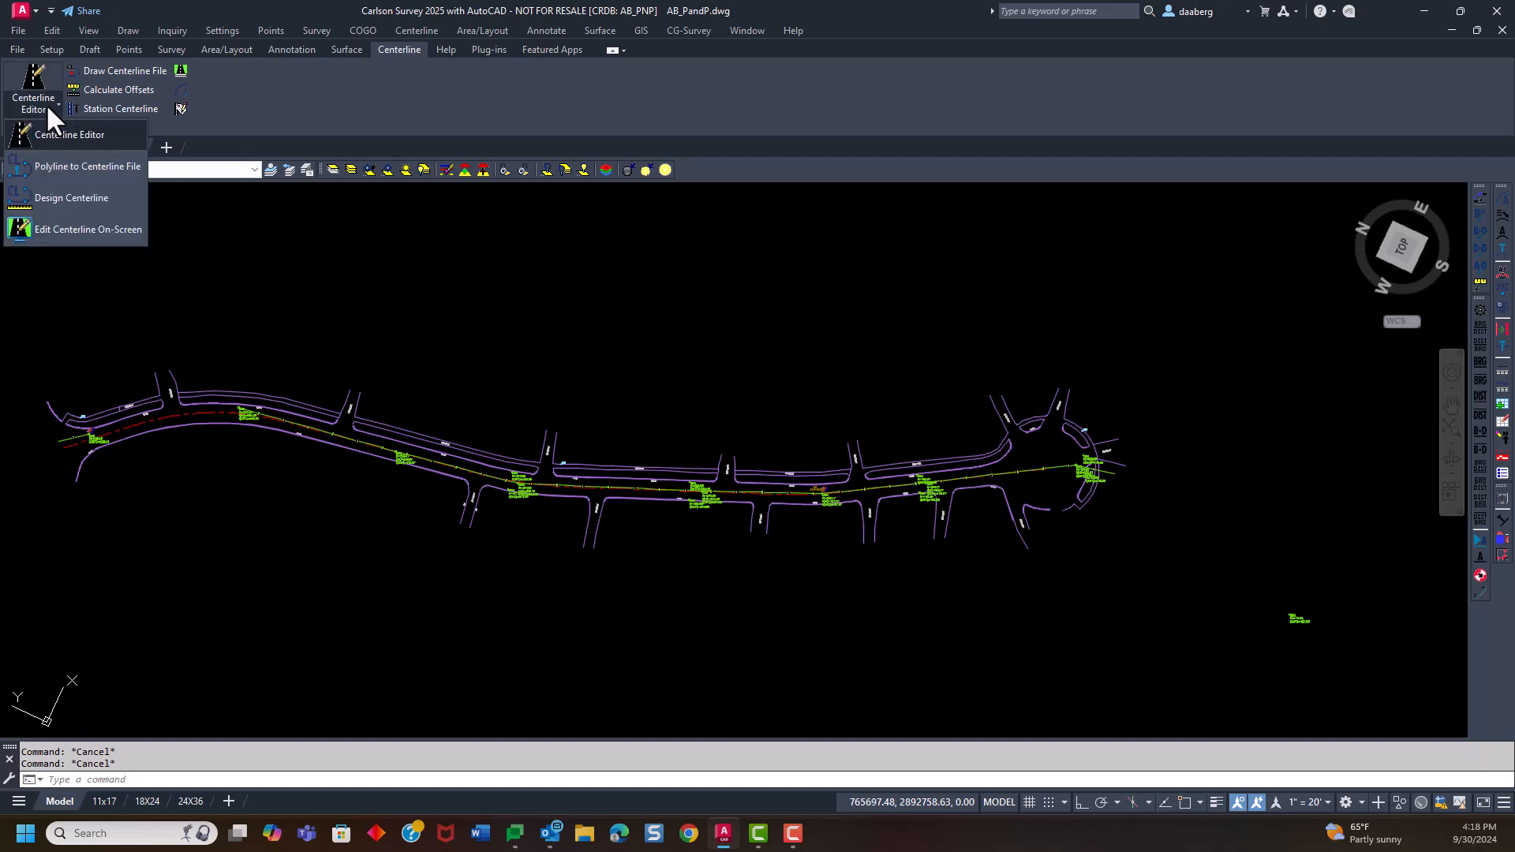
{"action": "left_click", "coordinate": [67, 173]}
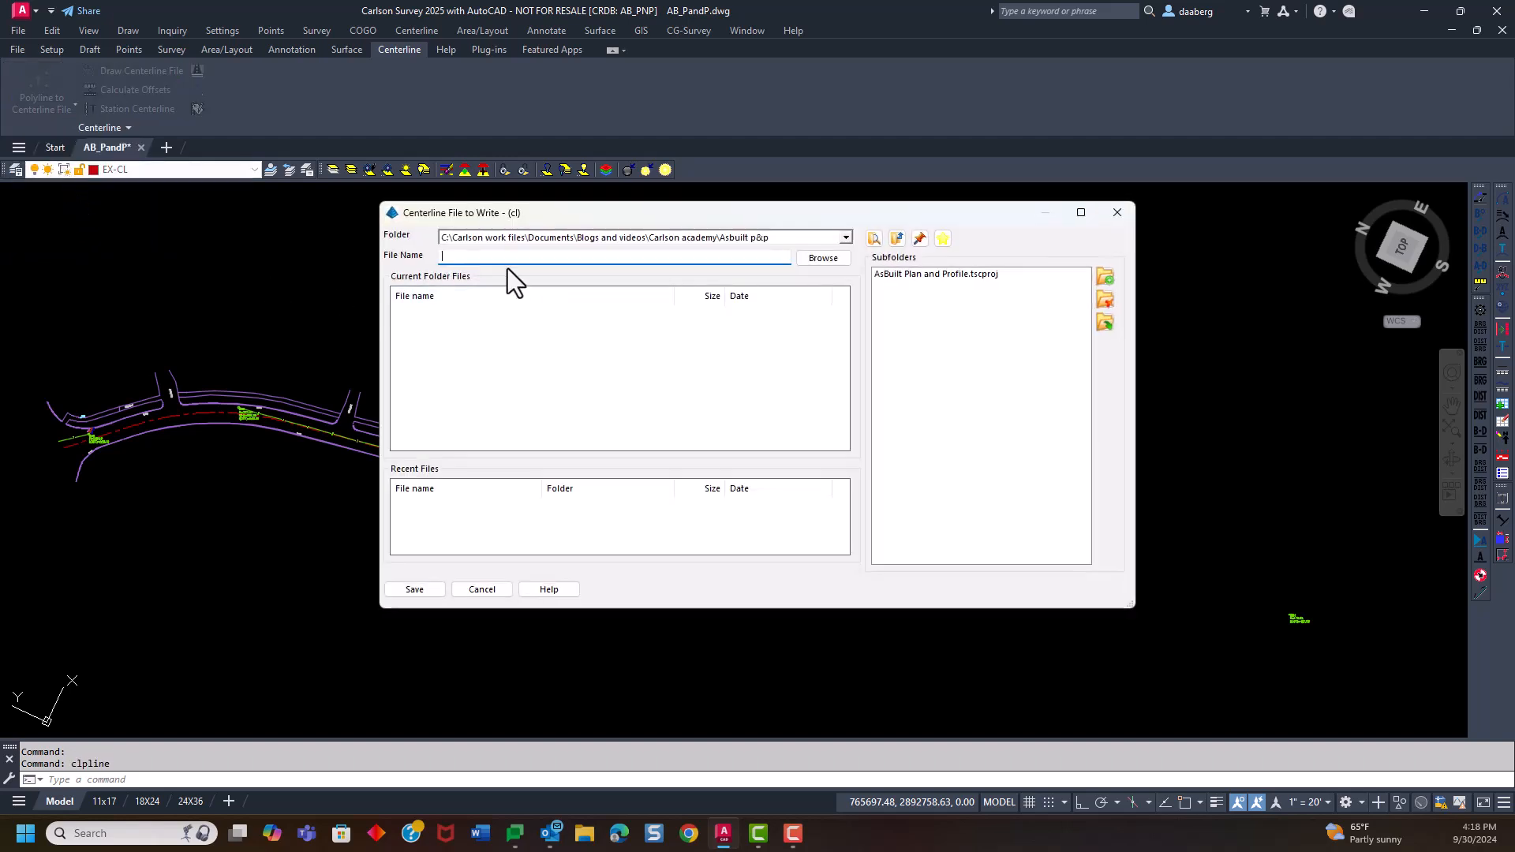
{"action": "left_click_drag", "start_coordinate": [570, 213], "coordinate": [614, 183]}
{"action": "type", "text": "E"}
{"action": "type", "text": "As "}
{"action": "type", "text": "Bu"}
{"action": "key", "text": "BackSpace"}
{"action": "key", "text": "BackSpace"}
{"action": "type", "text": "Bui"}
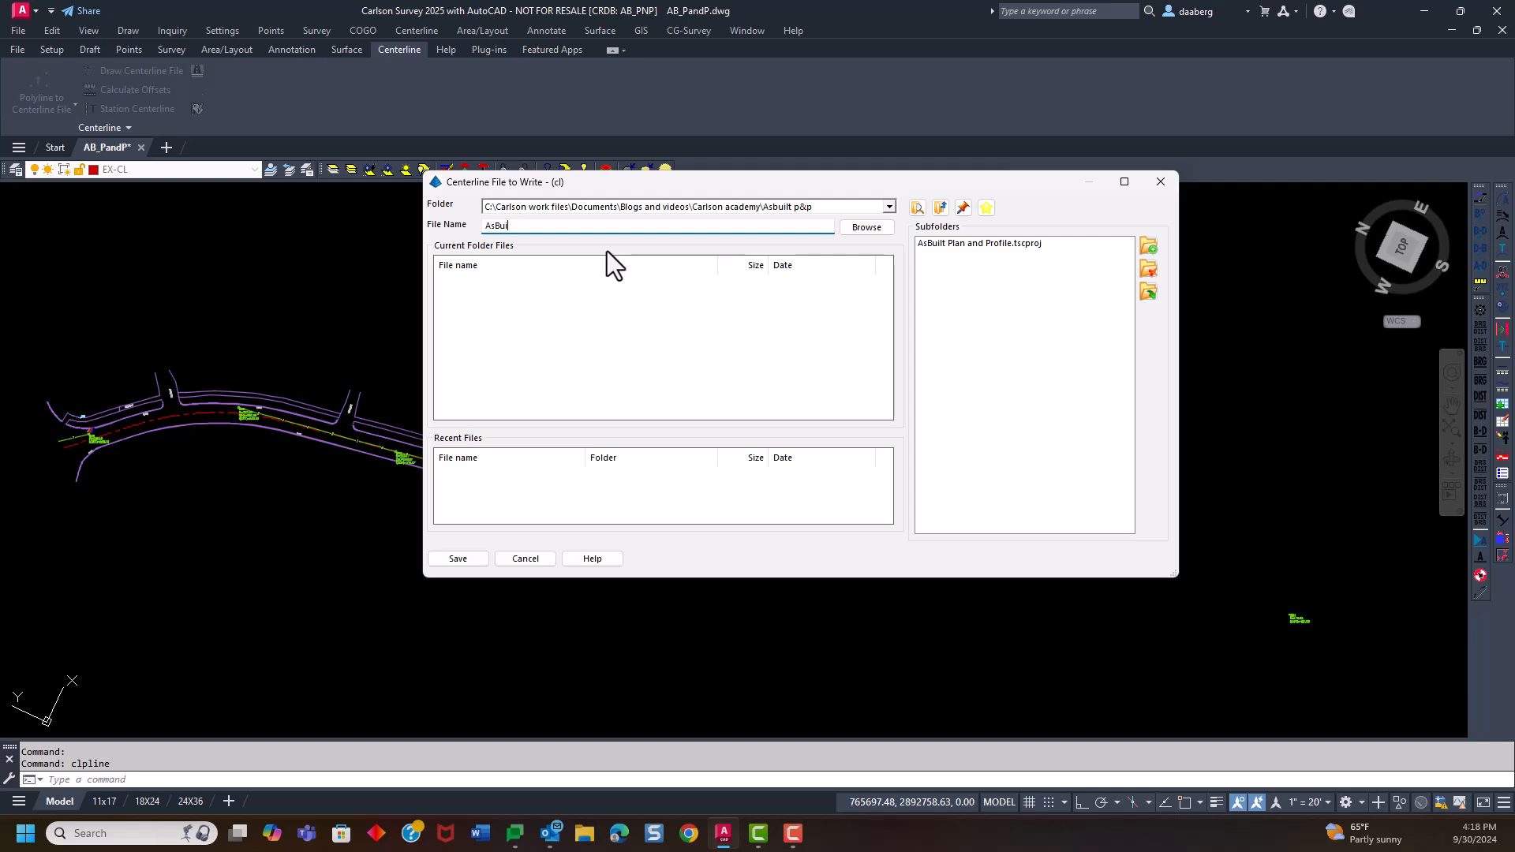
{"action": "type", "text": "lt Road"}
{"action": "left_click", "coordinate": [457, 558]}
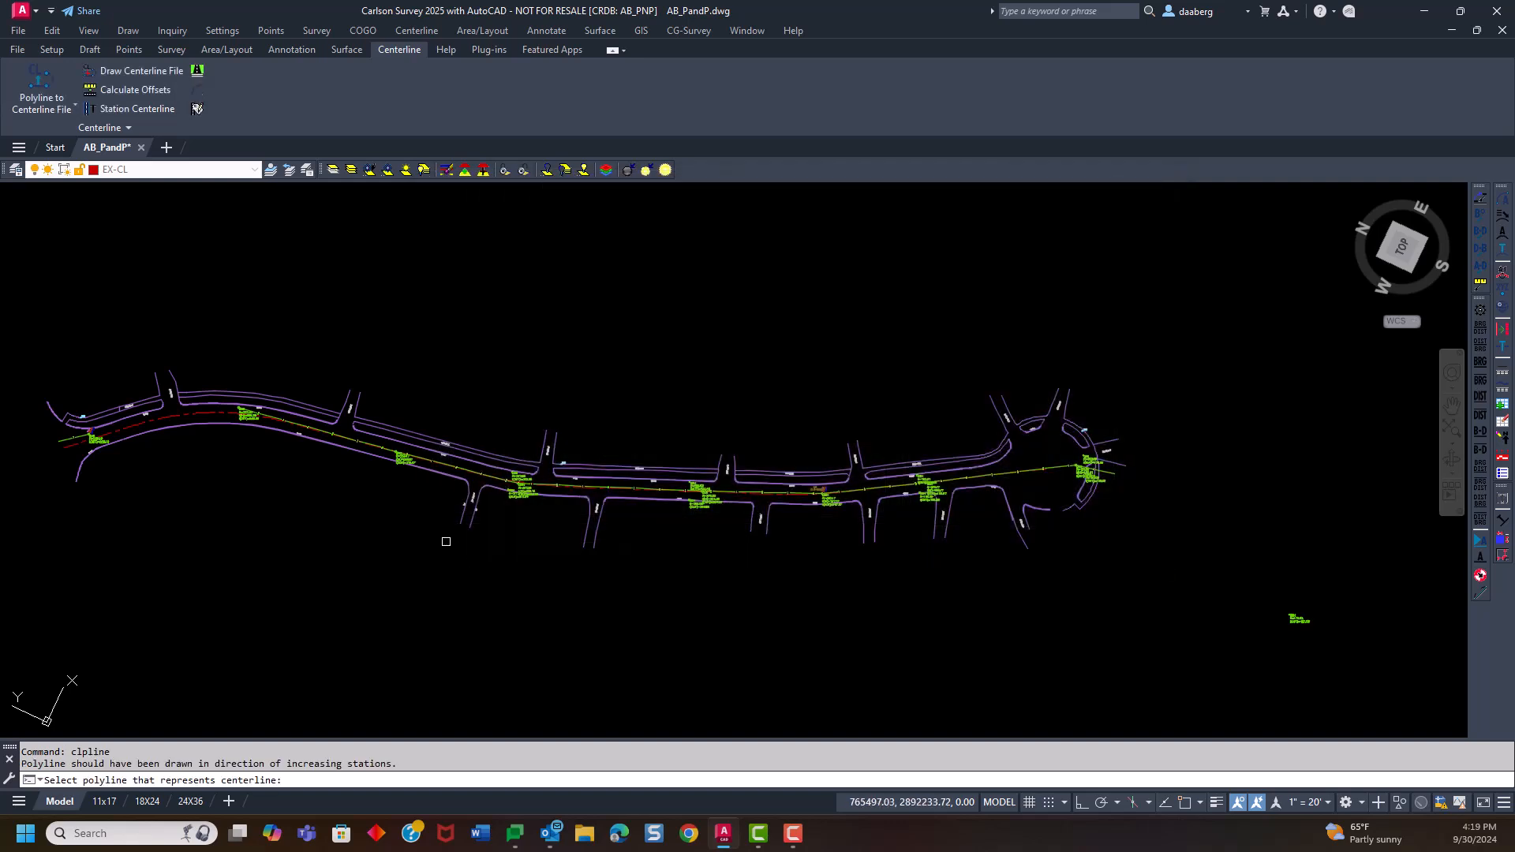
Use the red road centerline polyline for the centerline file, with a beginning station of 0+00
{"action": "left_click", "coordinate": [68, 449]}
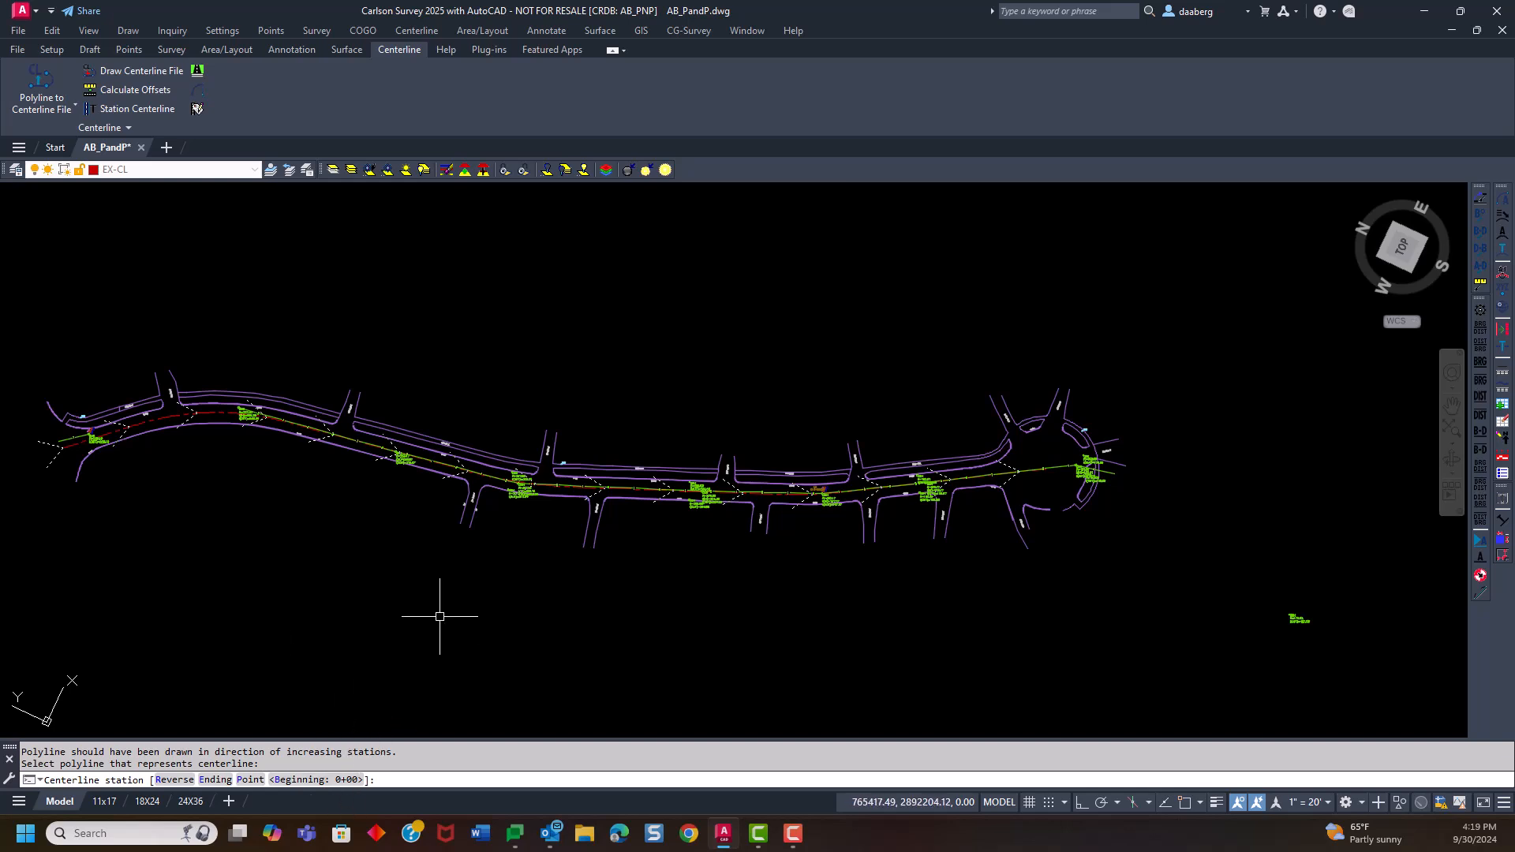
{"action": "key", "text": "Return"}
{"action": "key", "text": "Return"}
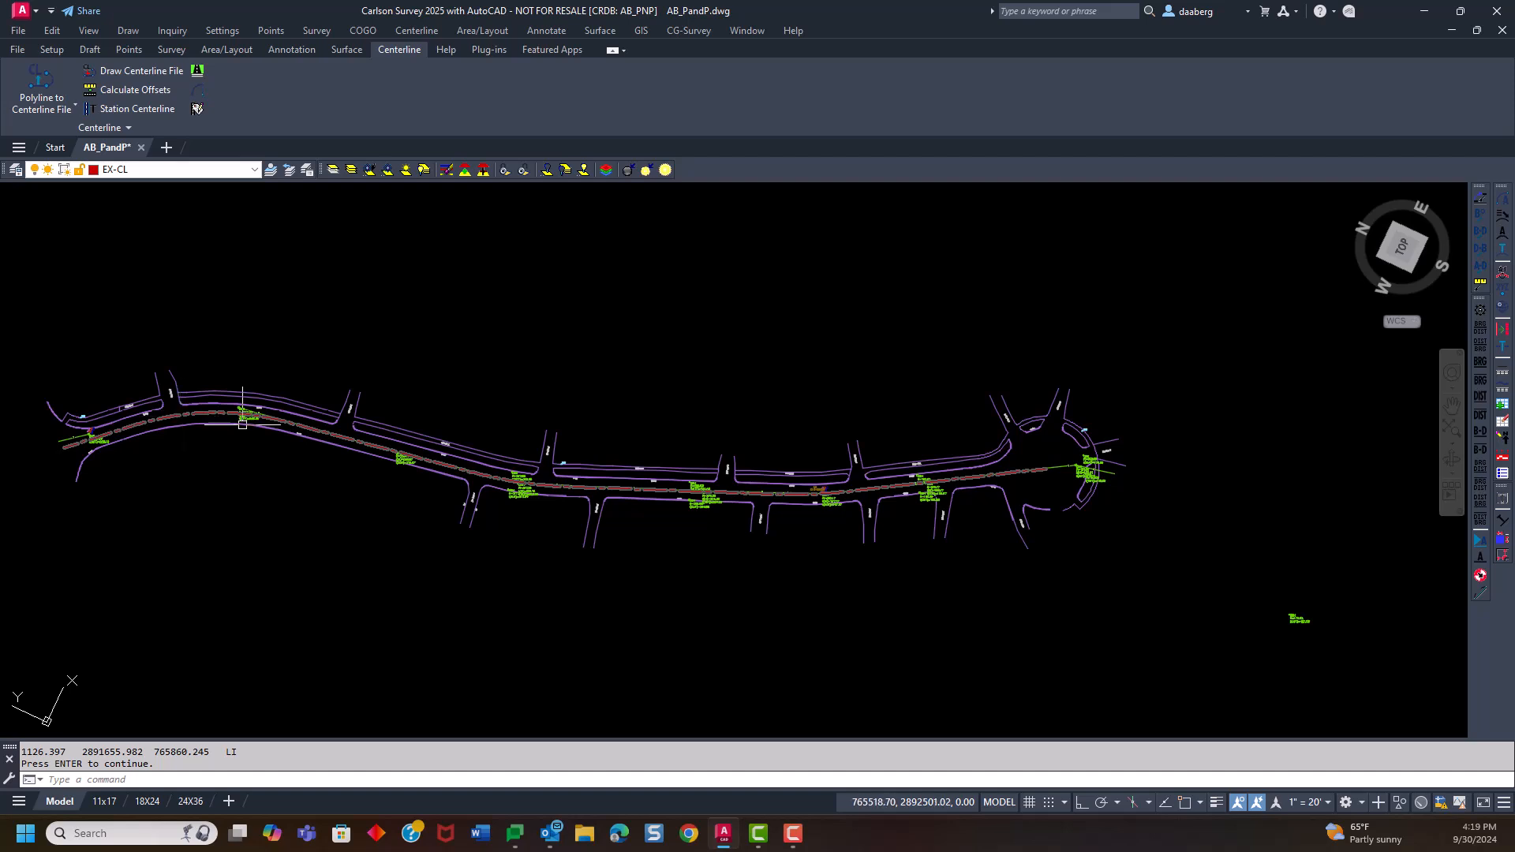
Open the road centerline in the centerline editor and review its line and curve elements from the first to the last
{"action": "left_click", "coordinate": [182, 415]}
{"action": "left_click", "coordinate": [174, 412]}
{"action": "double_click", "coordinate": [171, 414]}
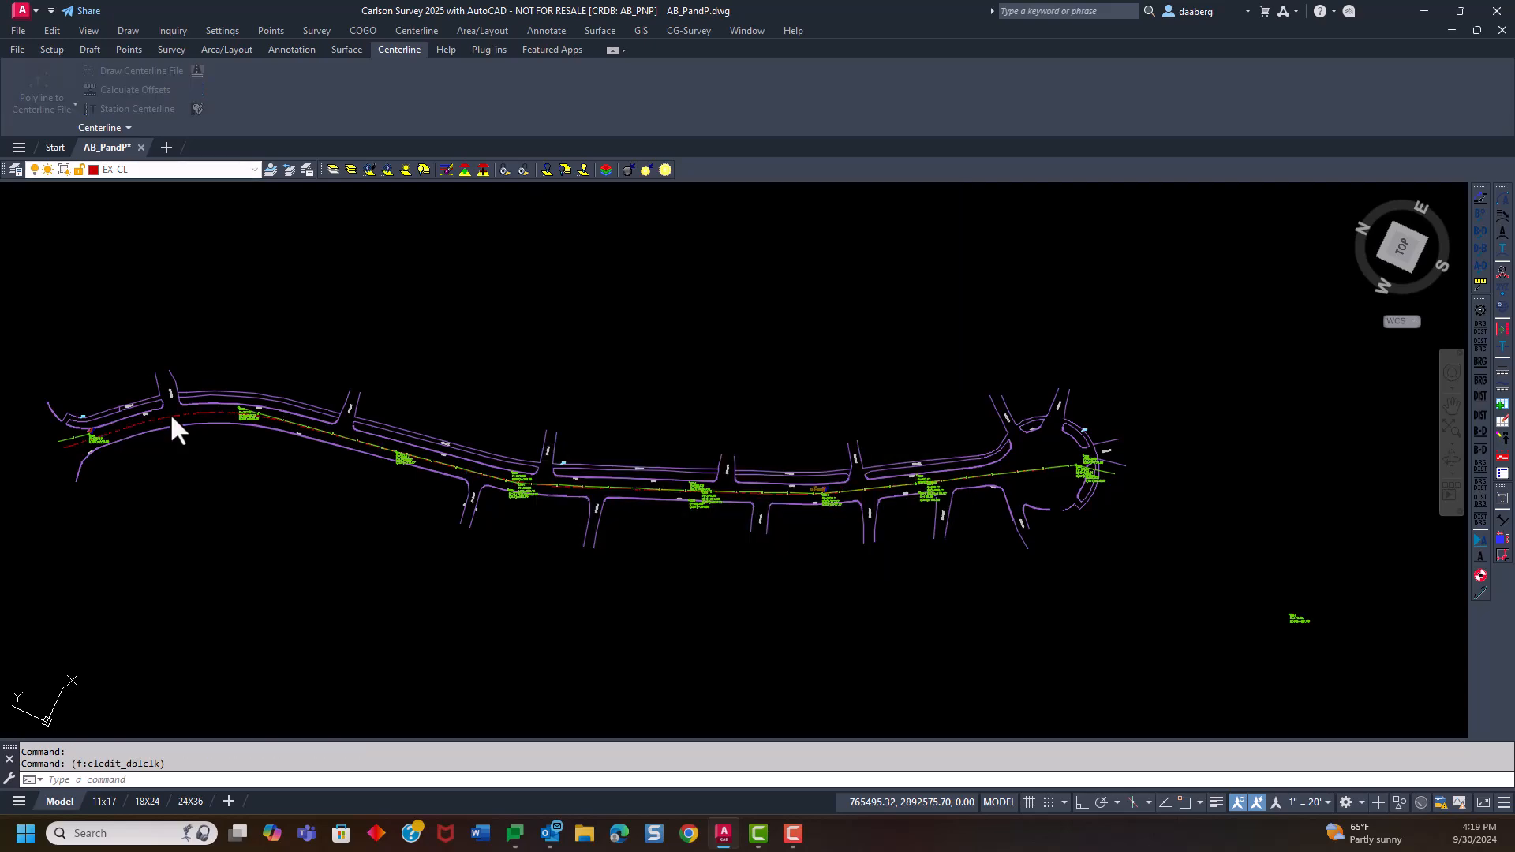
{"action": "left_click_drag", "start_coordinate": [341, 301], "coordinate": [831, 105]}
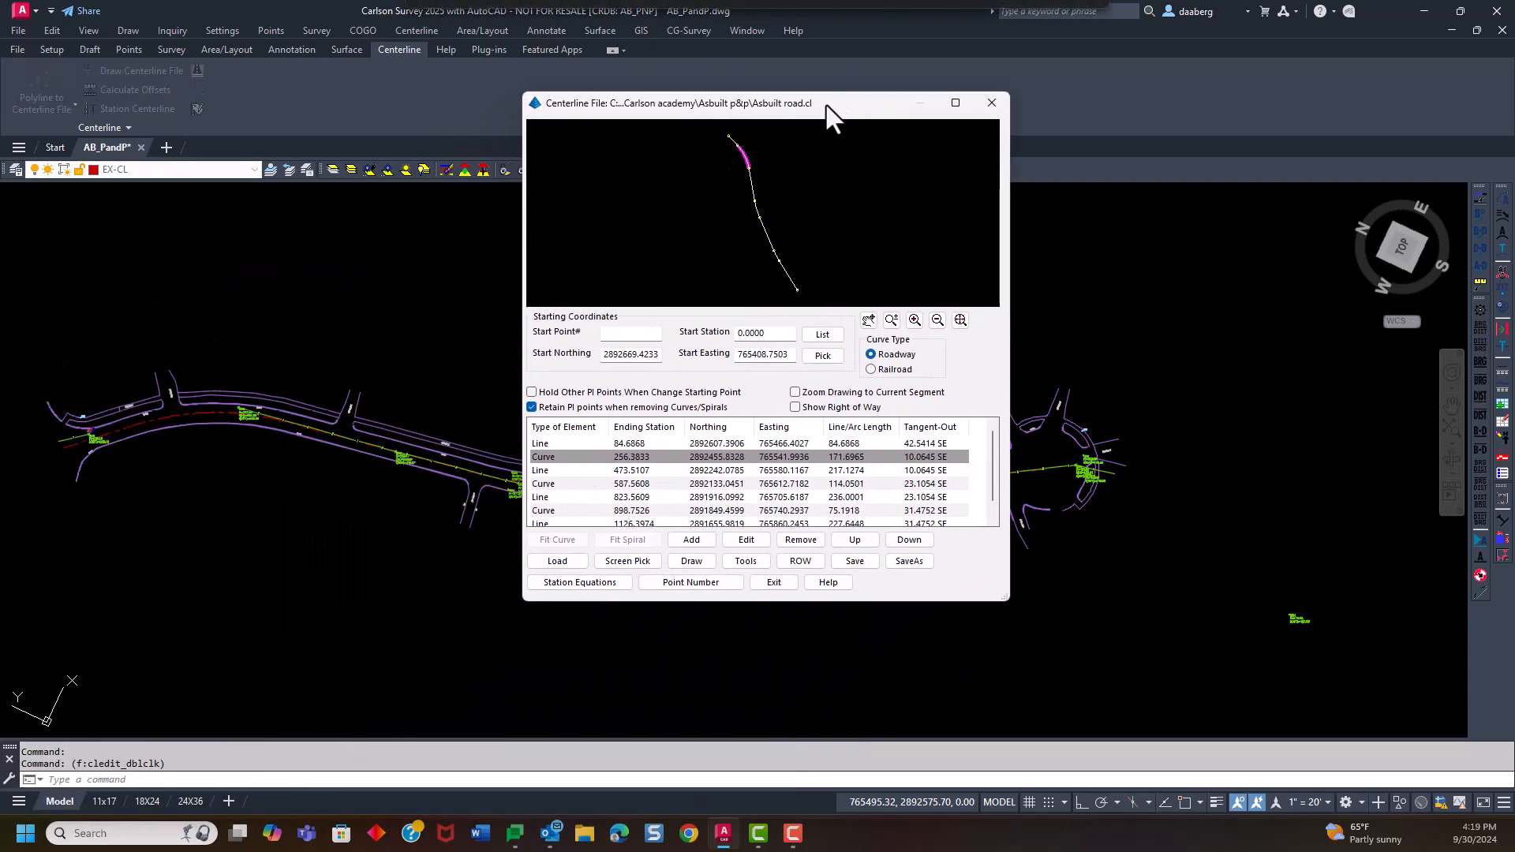
{"action": "left_click", "coordinate": [628, 472]}
{"action": "left_click", "coordinate": [636, 459]}
{"action": "left_click", "coordinate": [633, 442]}
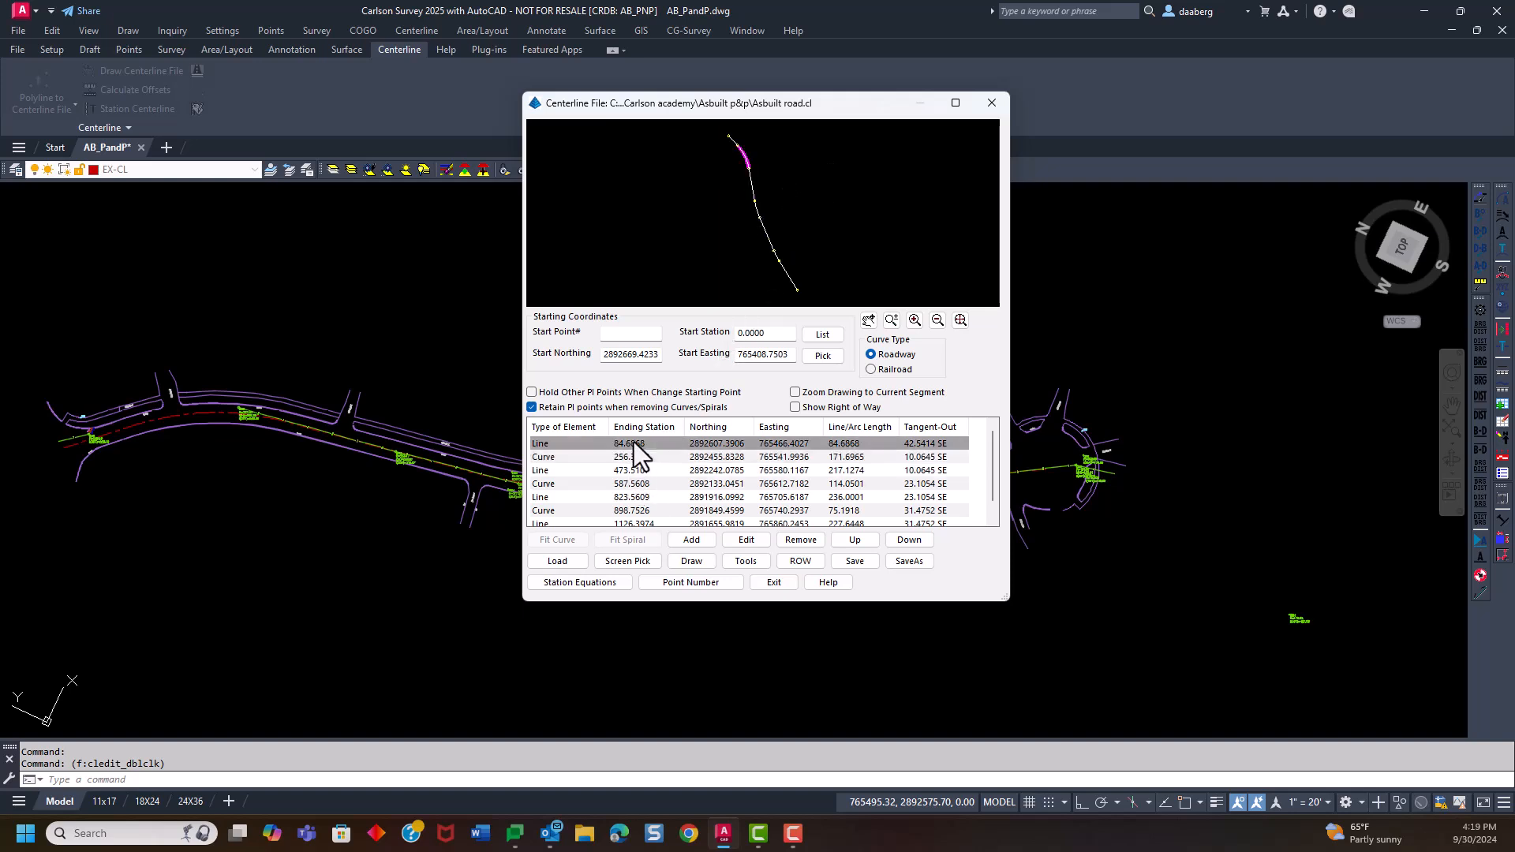
{"action": "left_click", "coordinate": [648, 461]}
{"action": "left_click", "coordinate": [649, 471]}
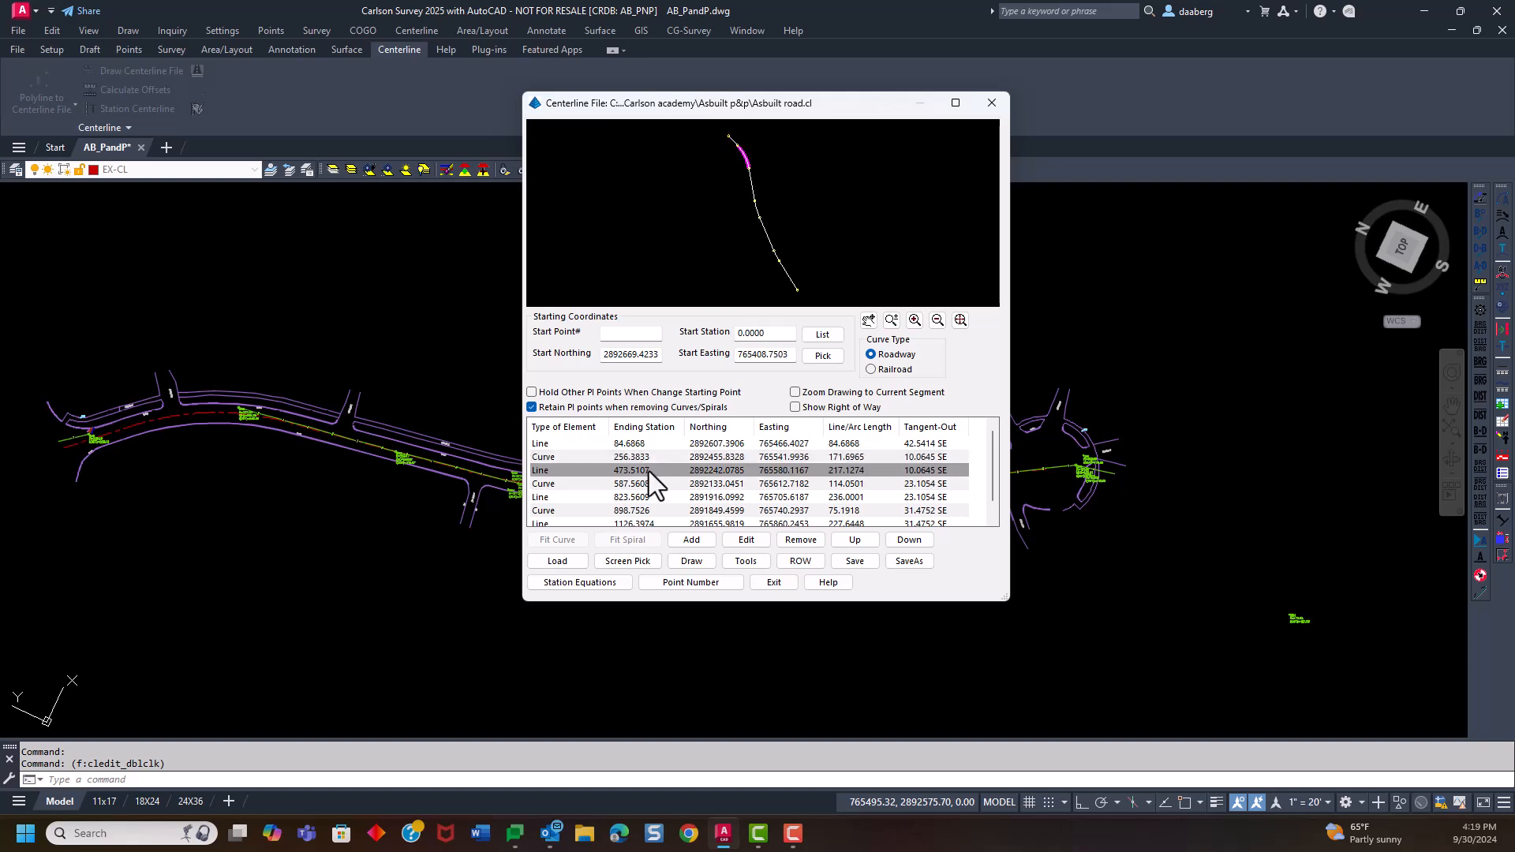
{"action": "scroll", "coordinate": [667, 466], "scroll_direction": "down", "scroll_amount": 1}
{"action": "left_click", "coordinate": [655, 484]}
{"action": "left_click", "coordinate": [656, 505]}
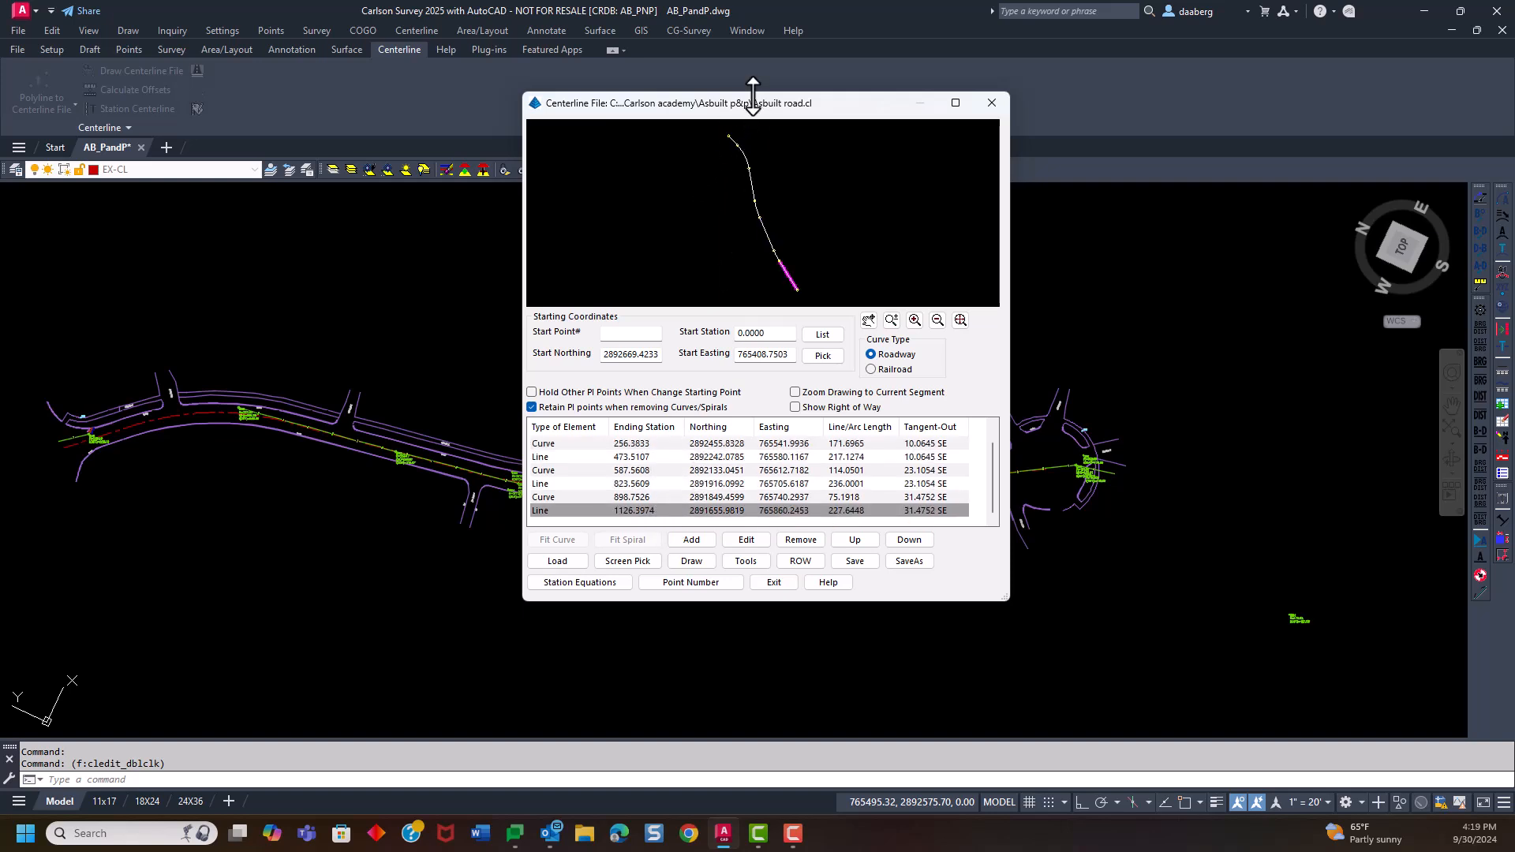
{"action": "left_click_drag", "start_coordinate": [745, 106], "coordinate": [847, 85]}
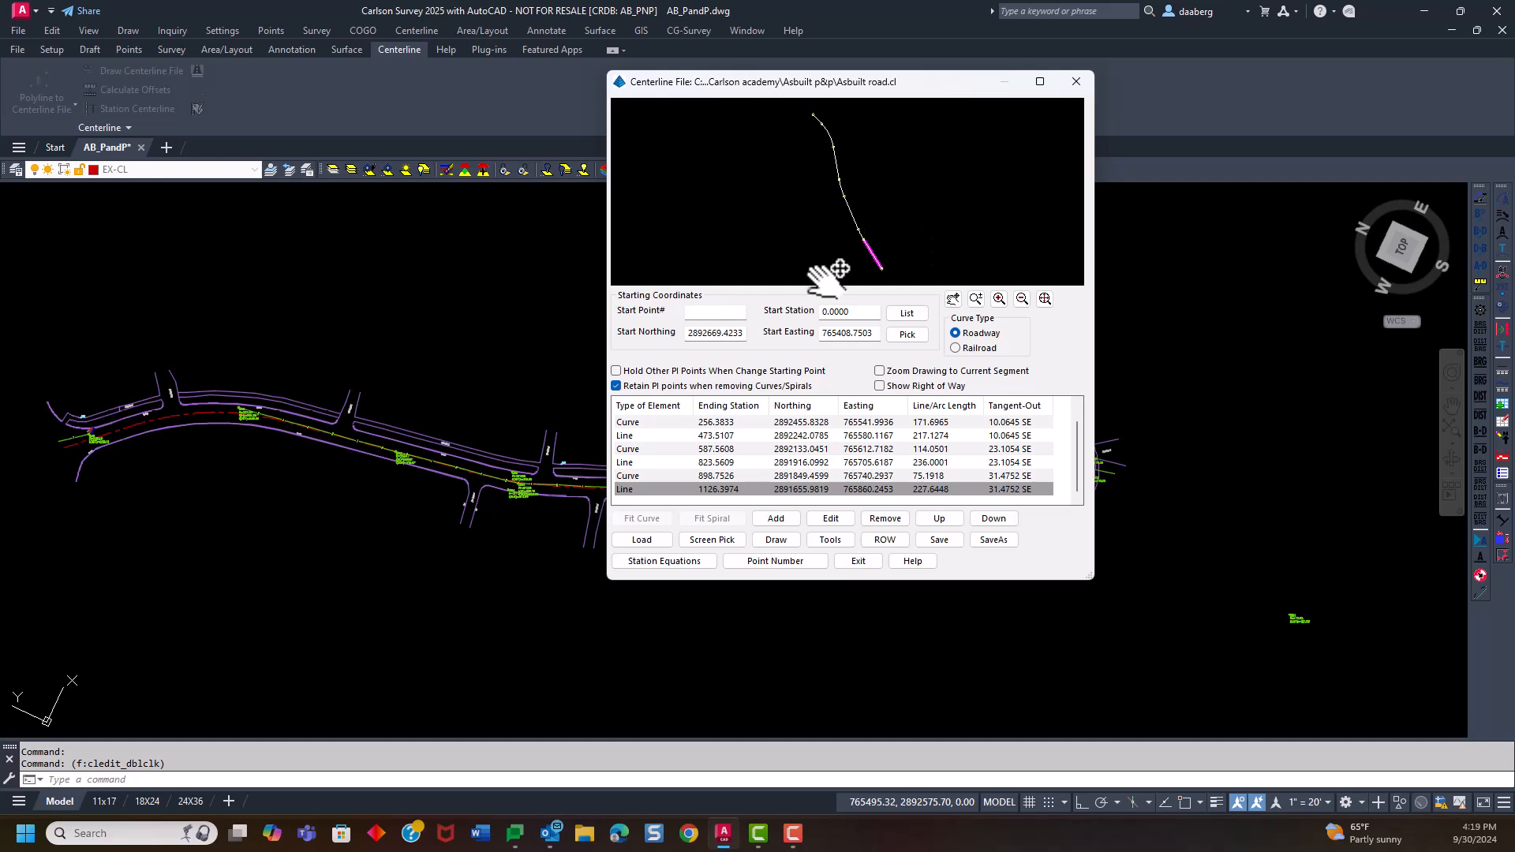
Check the radius and geometry of the centerline's first curve, leave it unedited, and close the centerline editor
{"action": "left_click", "coordinate": [713, 425]}
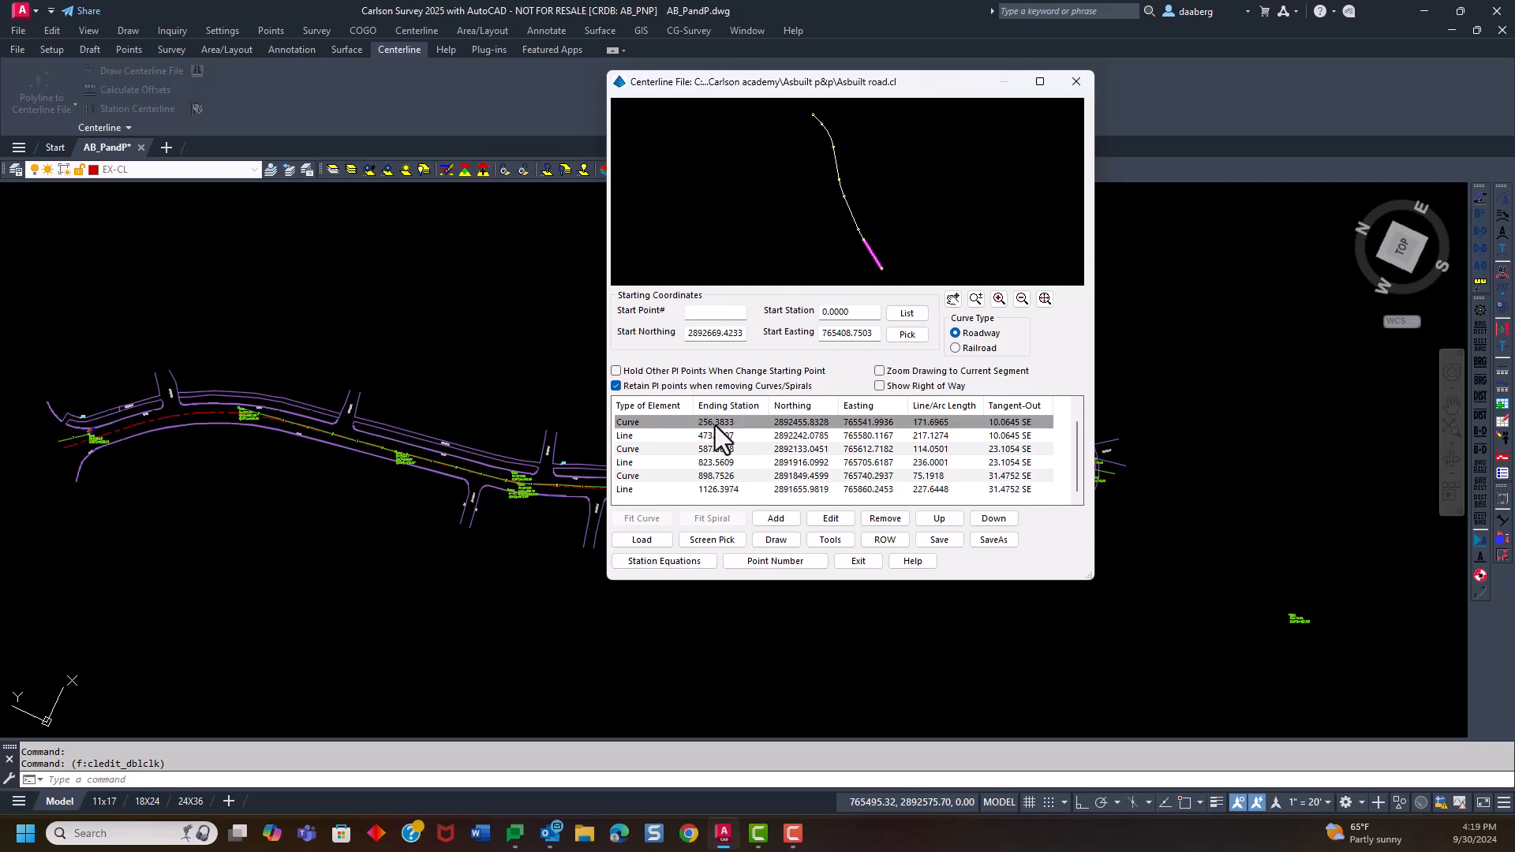
{"action": "left_click", "coordinate": [827, 519]}
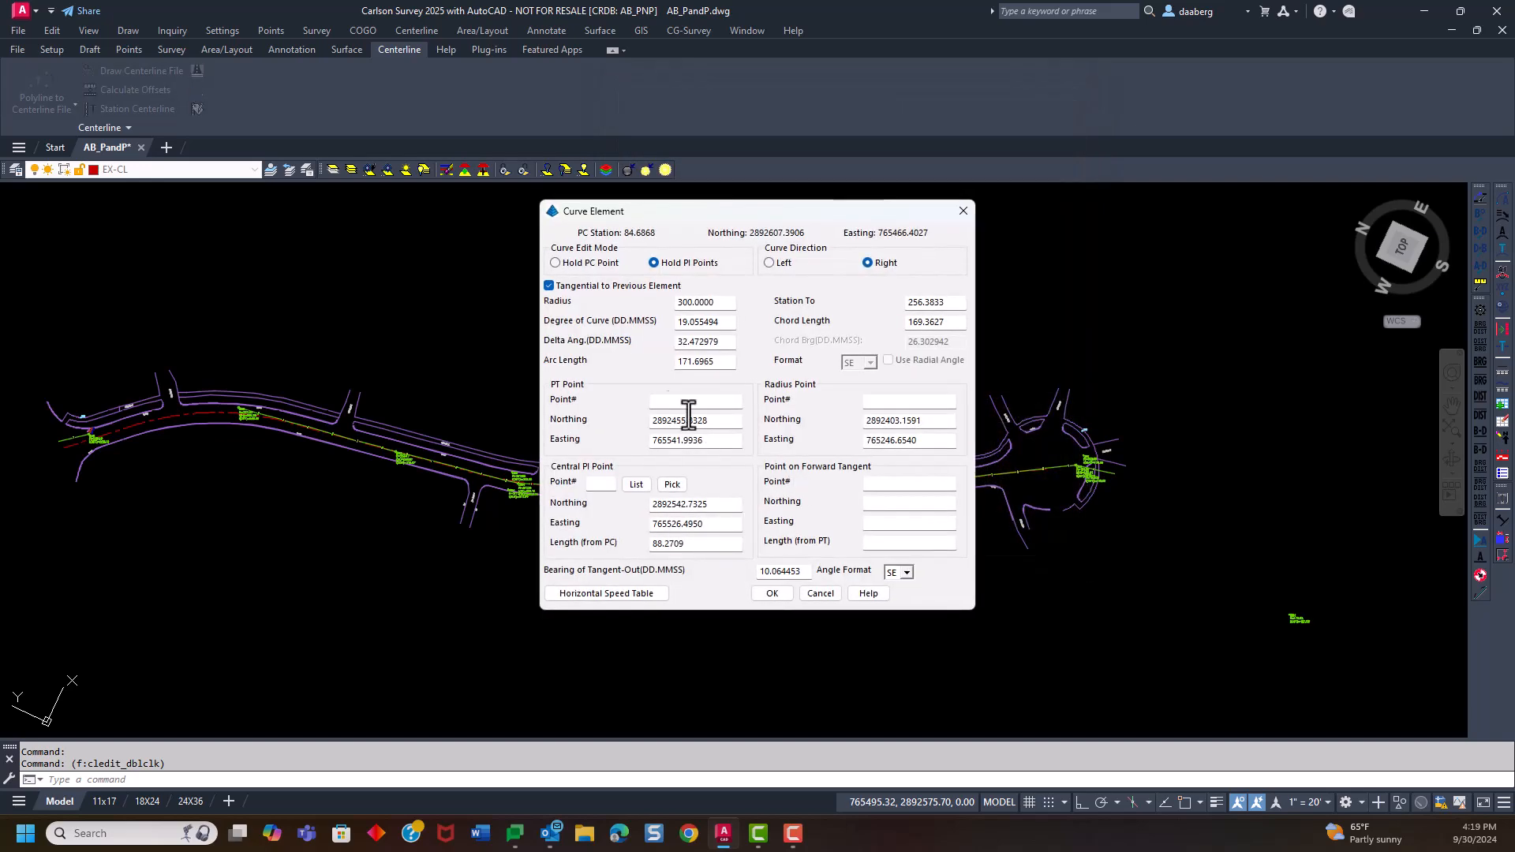
{"action": "left_click", "coordinate": [721, 305]}
{"action": "left_click", "coordinate": [821, 594]}
{"action": "left_click_drag", "start_coordinate": [846, 85], "coordinate": [858, 59]}
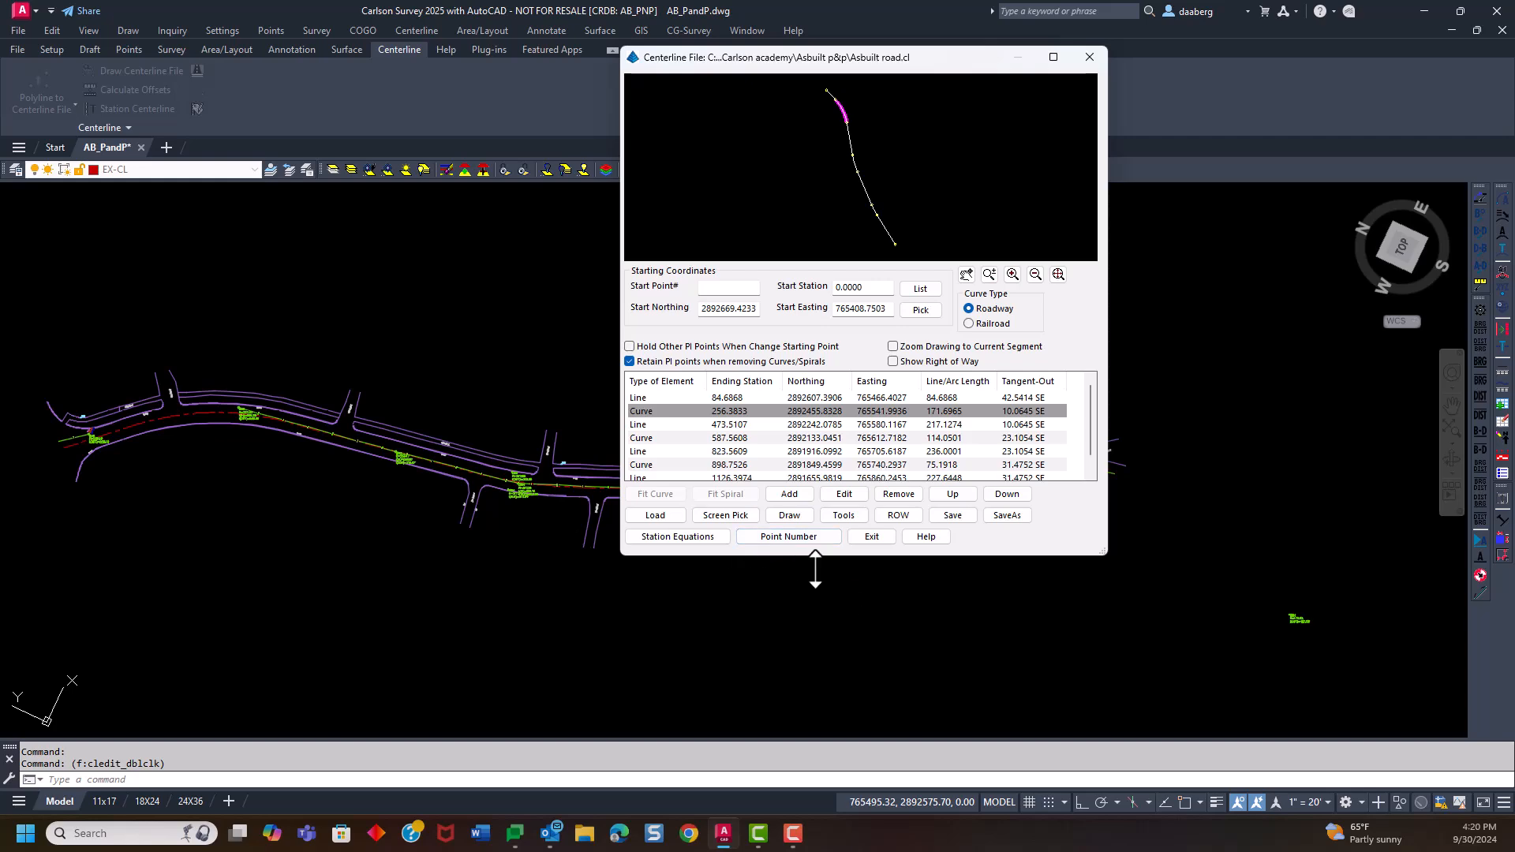
{"action": "left_click", "coordinate": [873, 537]}
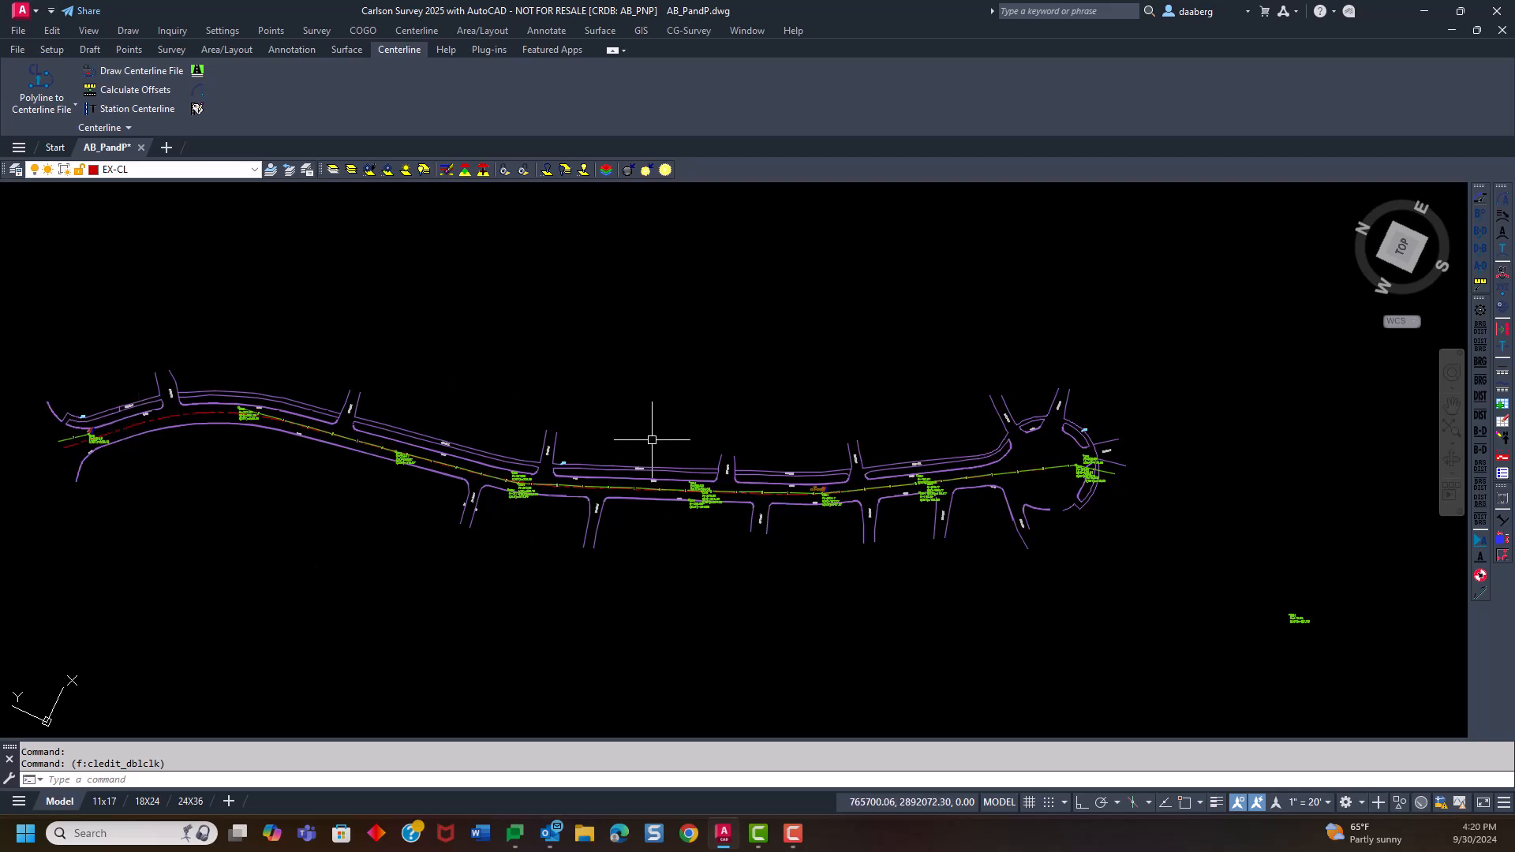
Start a profile from a grid or triangulation surface, using As Built Road Surface.tin as the source
{"action": "left_click", "coordinate": [598, 31]}
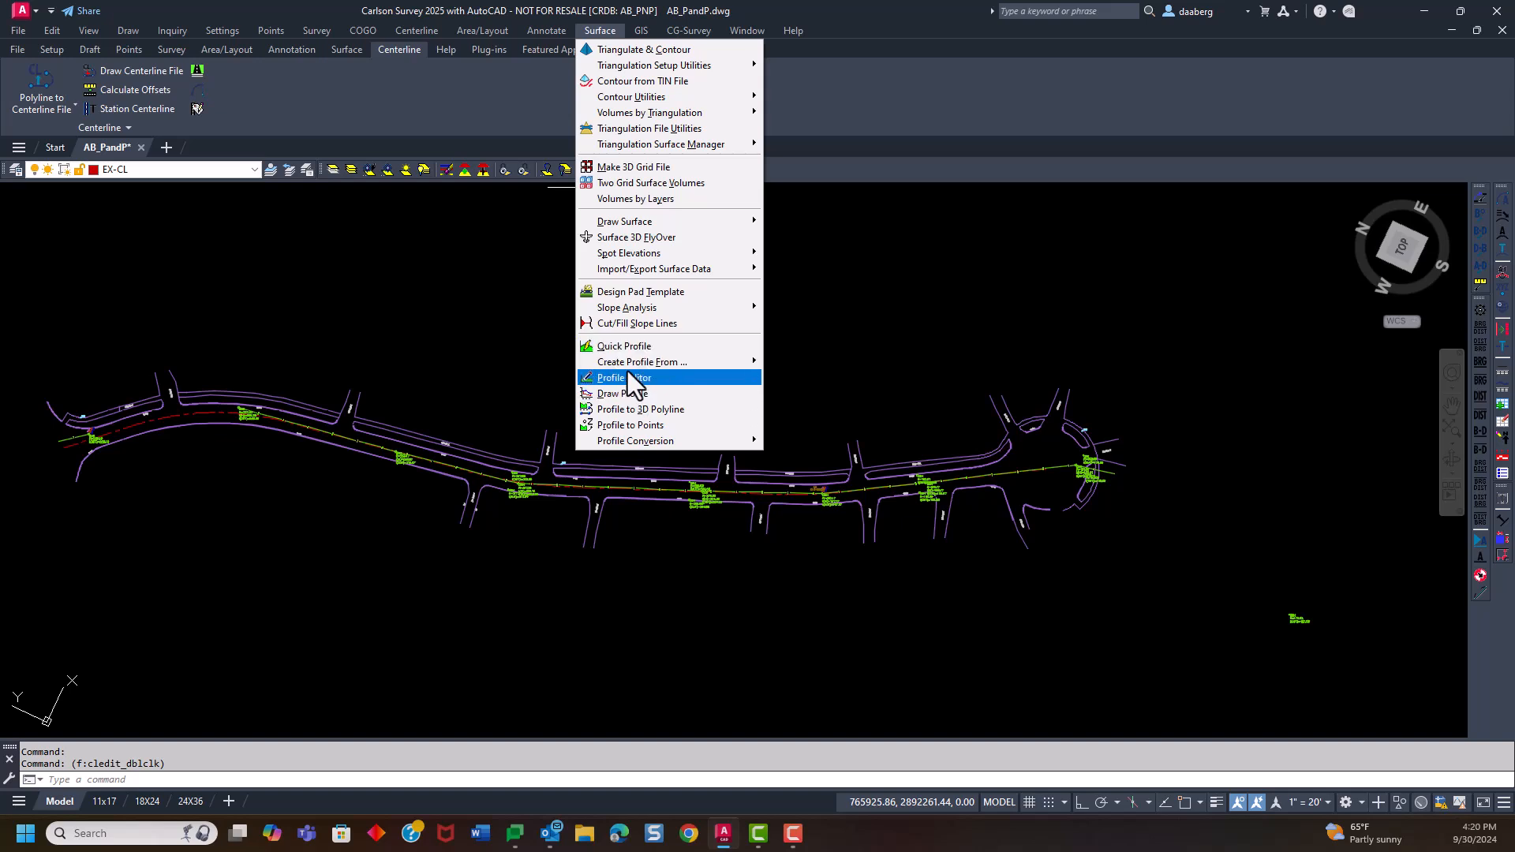
{"action": "mouse_move", "coordinate": [630, 364]}
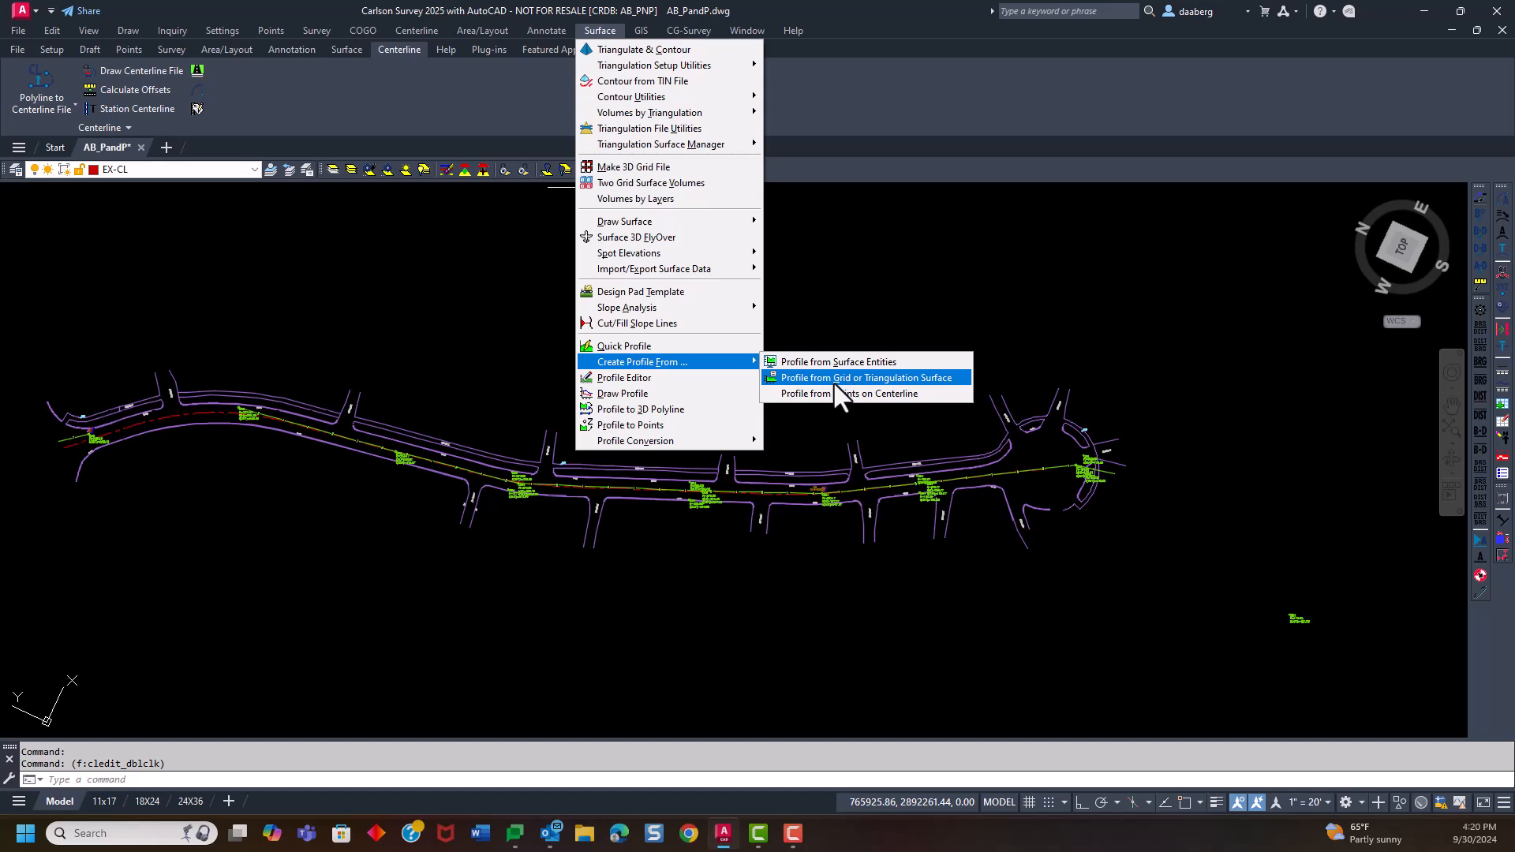
{"action": "left_click", "coordinate": [913, 380]}
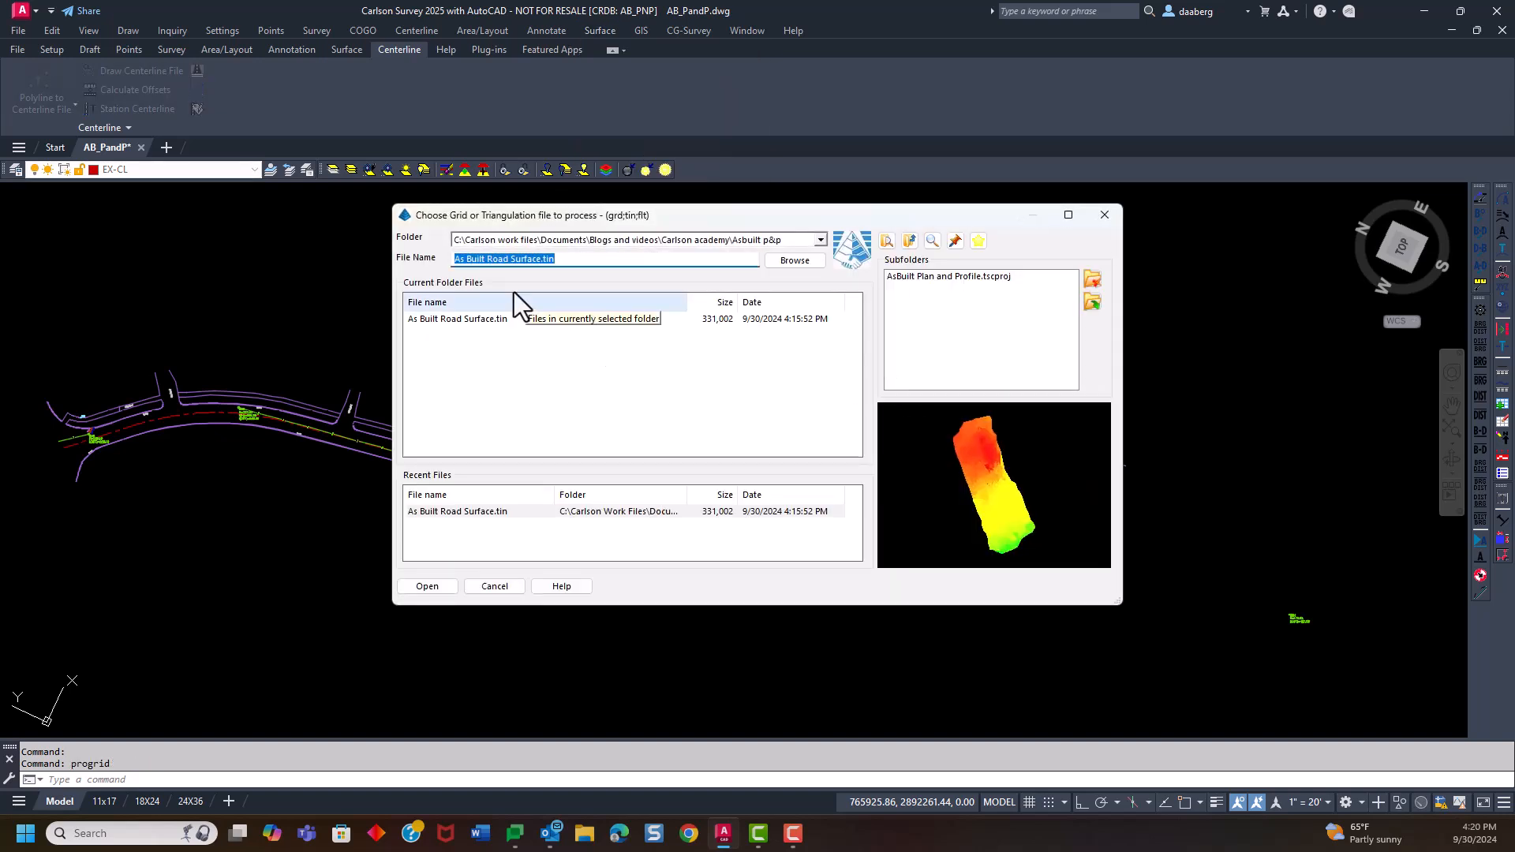
{"action": "left_click", "coordinate": [426, 586]}
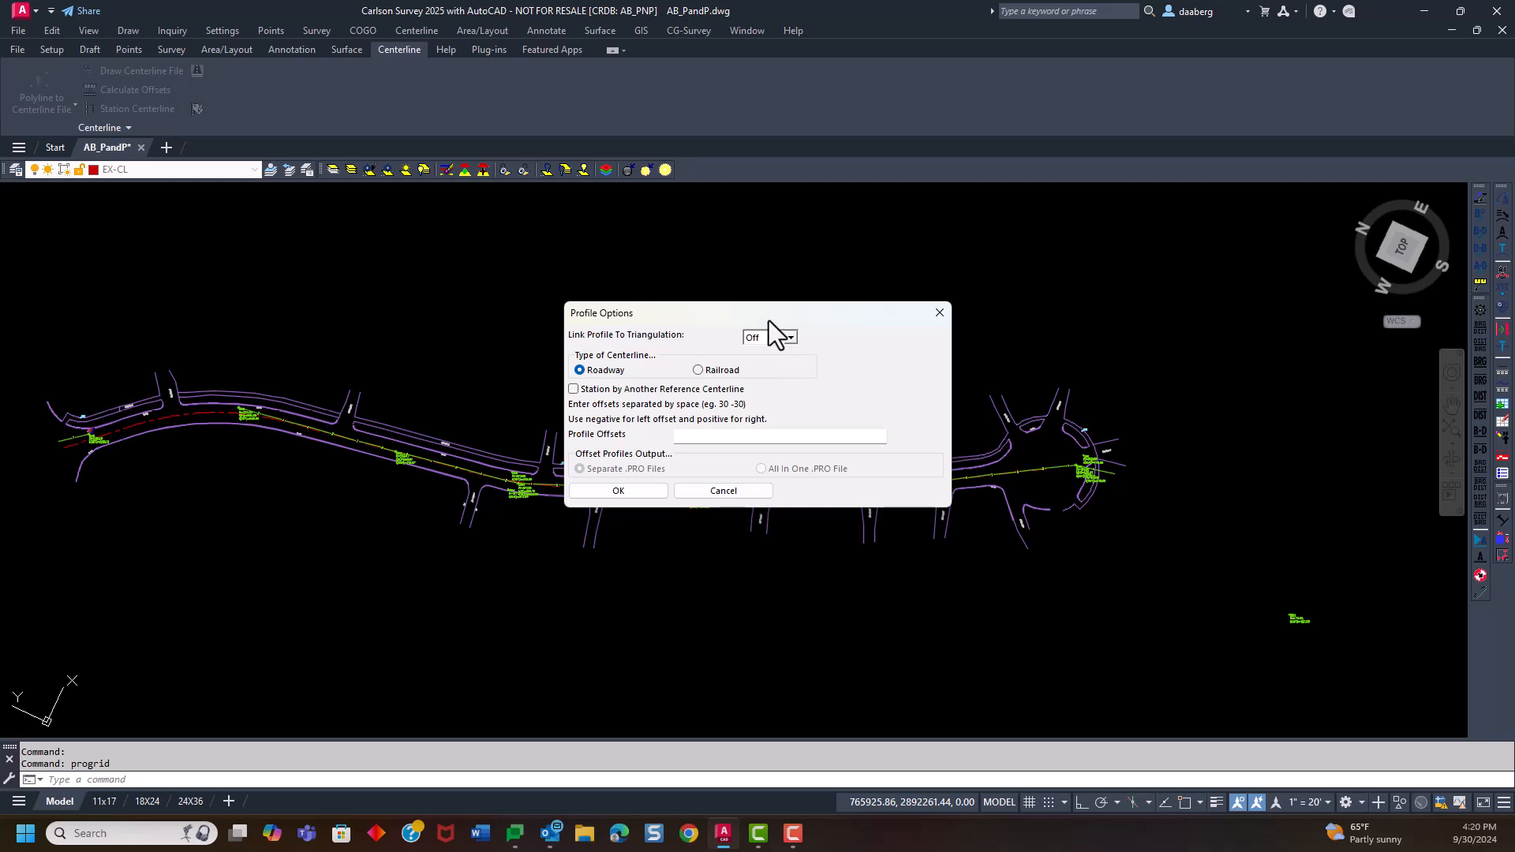
Set the profile's link to triangulation to Prompt, keeping the Roadway centerline type and no profile offsets
{"action": "left_click_drag", "start_coordinate": [769, 307], "coordinate": [757, 200]}
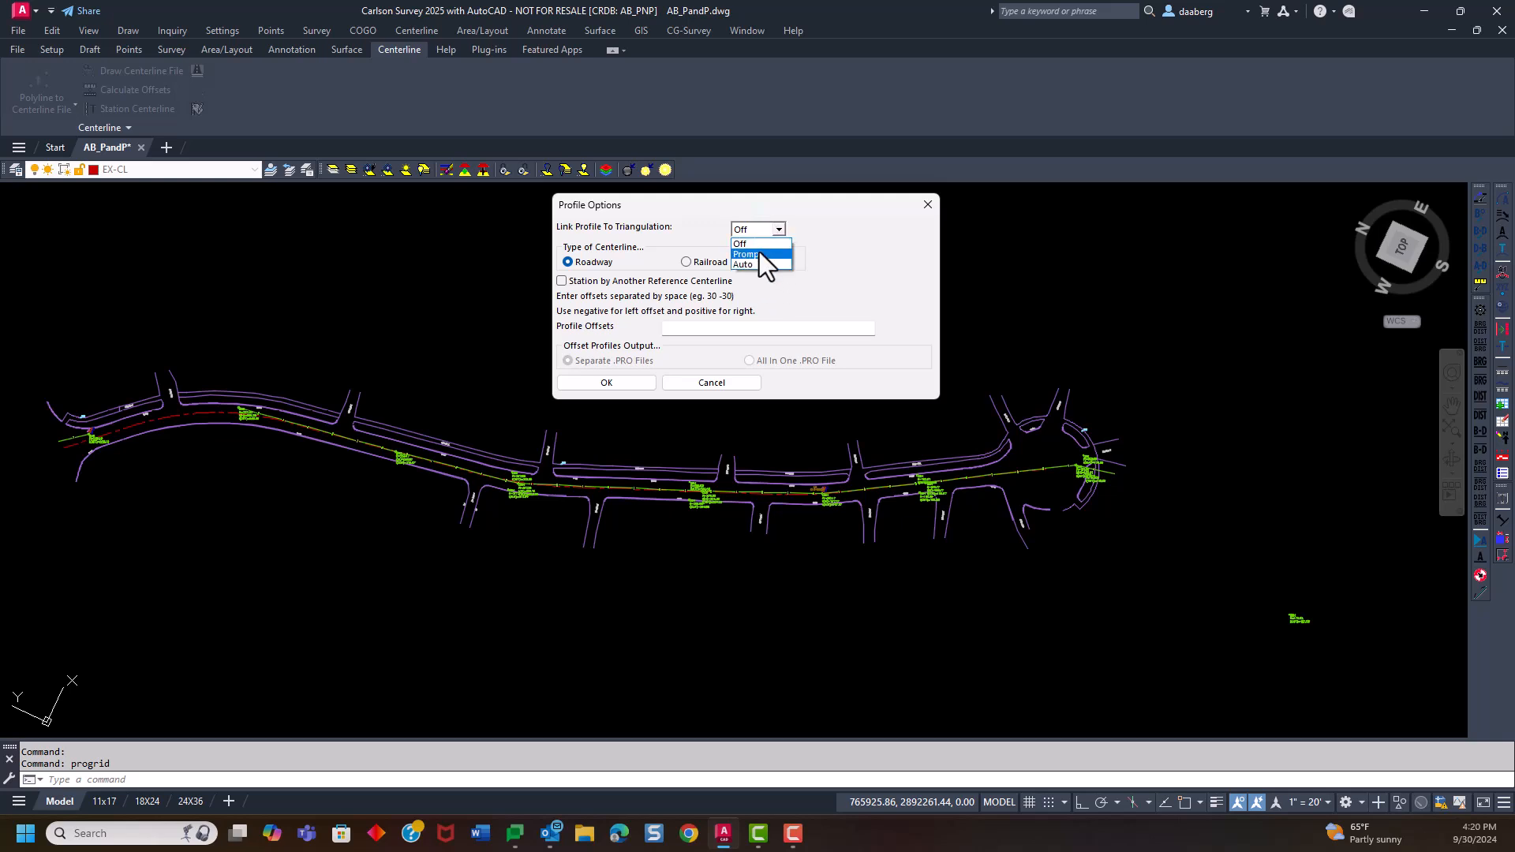
{"action": "left_click", "coordinate": [760, 254]}
{"action": "left_click_drag", "start_coordinate": [830, 197], "coordinate": [832, 179]}
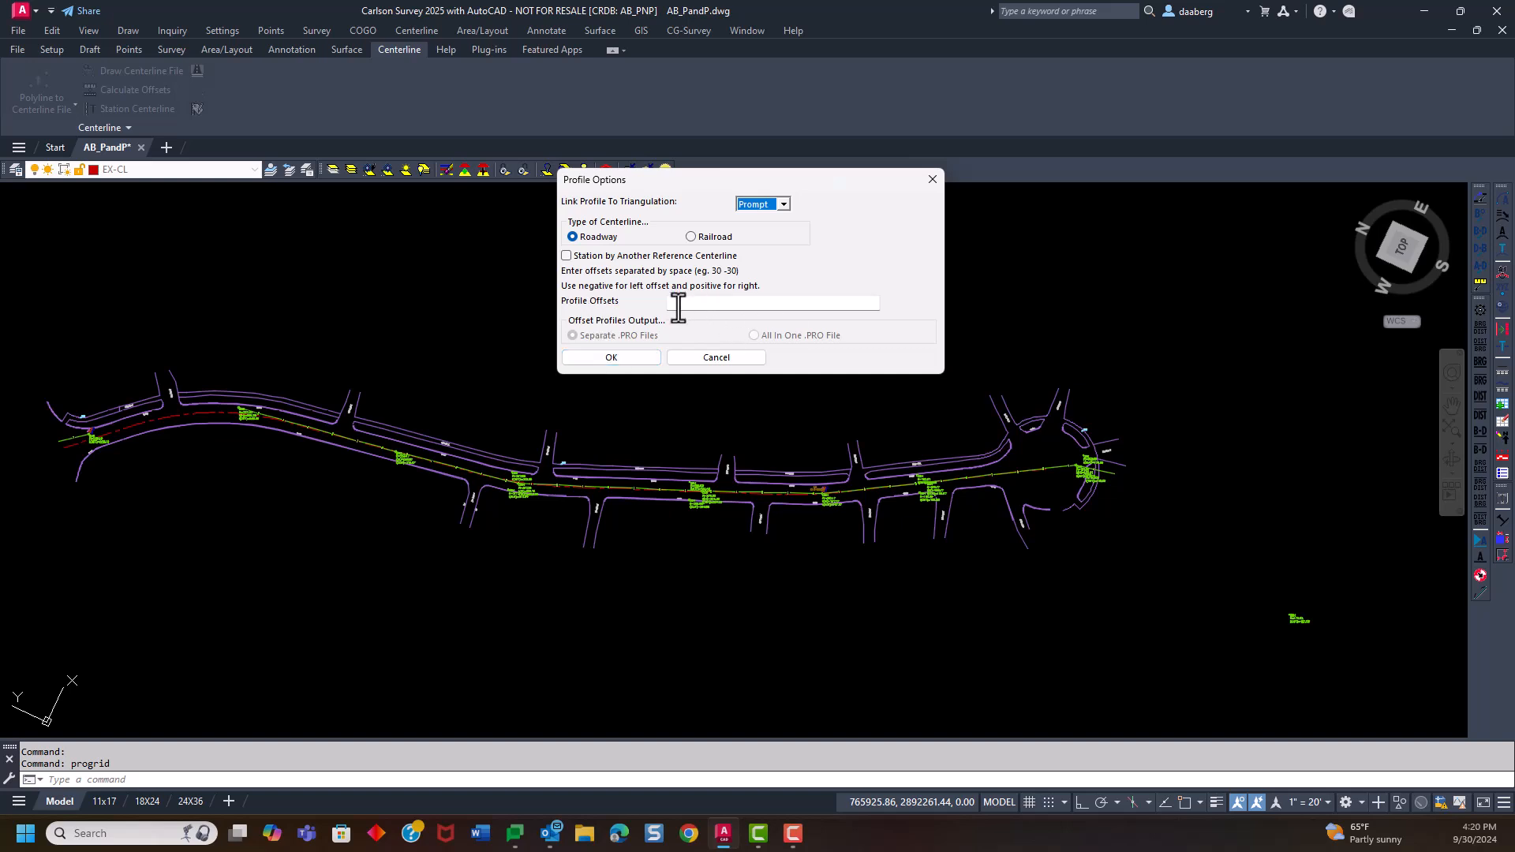
{"action": "left_click", "coordinate": [609, 358]}
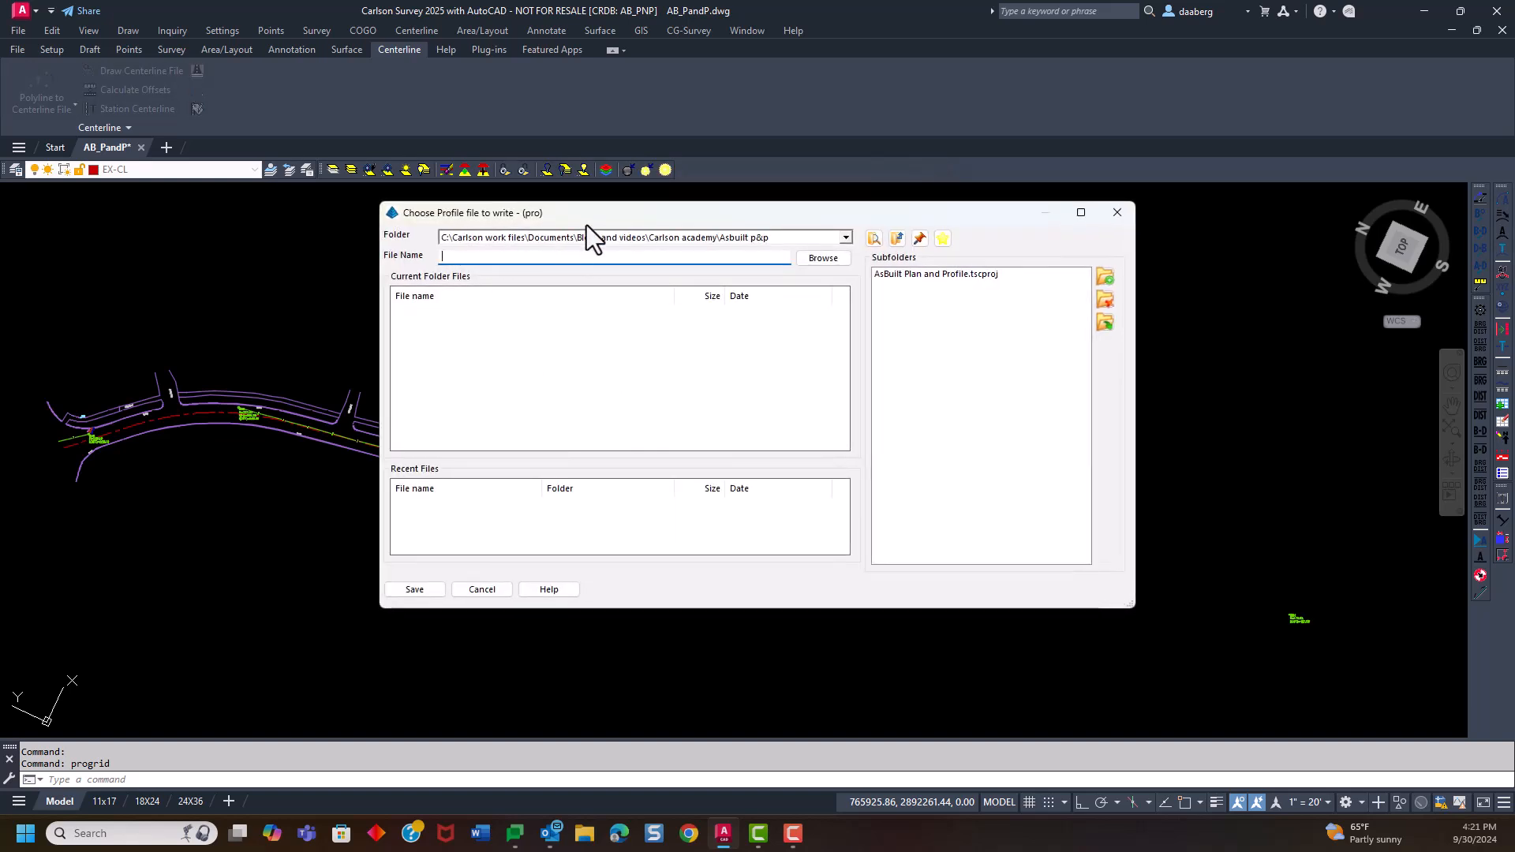
Save the new profile file as AsBuilt Road CL in the as-built project folder
{"action": "left_click_drag", "start_coordinate": [585, 211], "coordinate": [614, 145]}
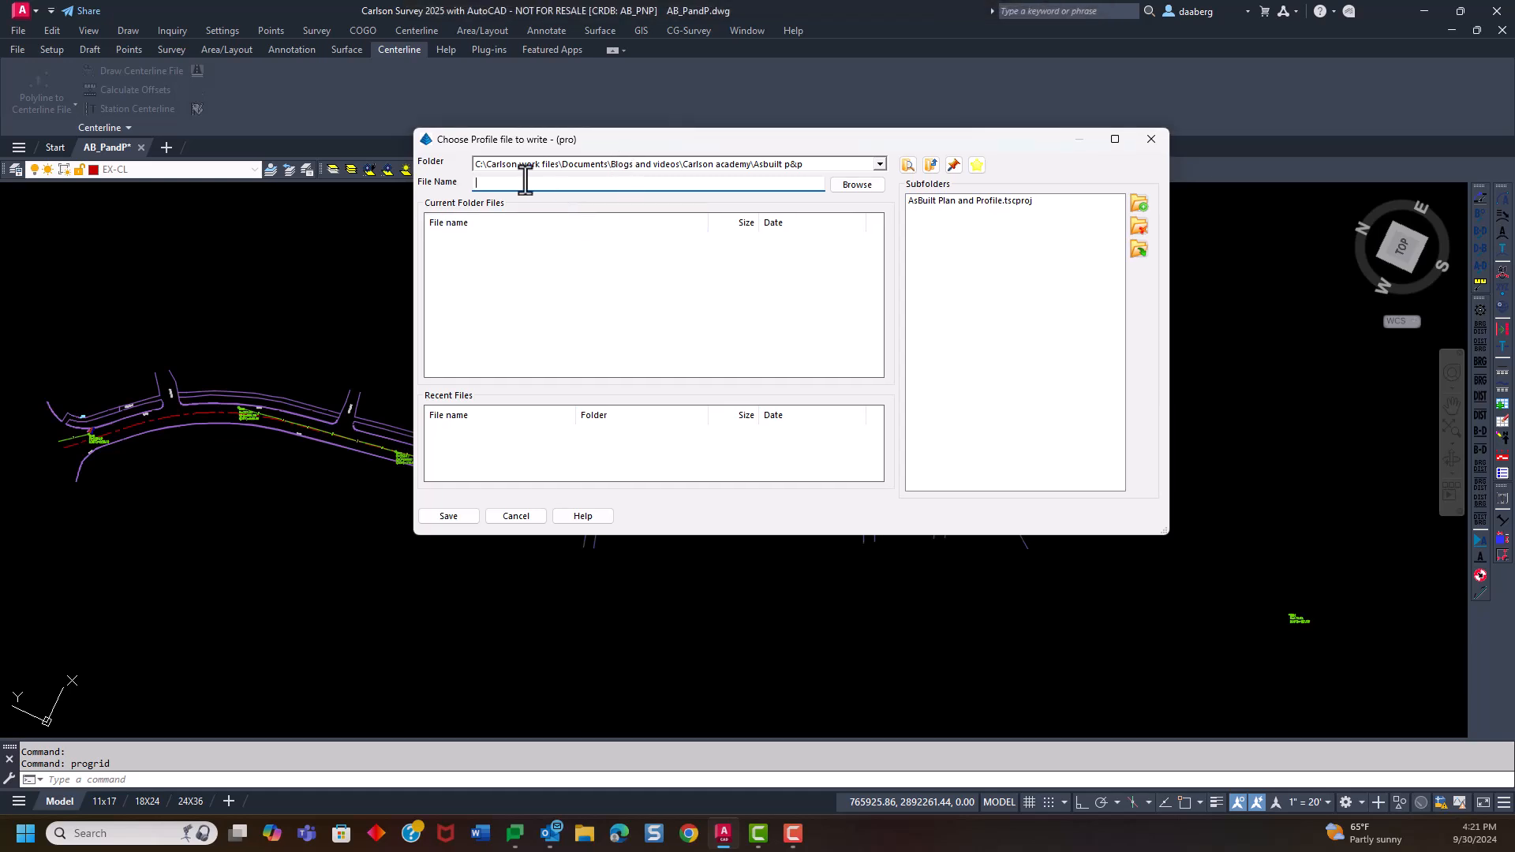
{"action": "type", "text": "AsBuilt Road CL"}
{"action": "left_click", "coordinate": [448, 516]}
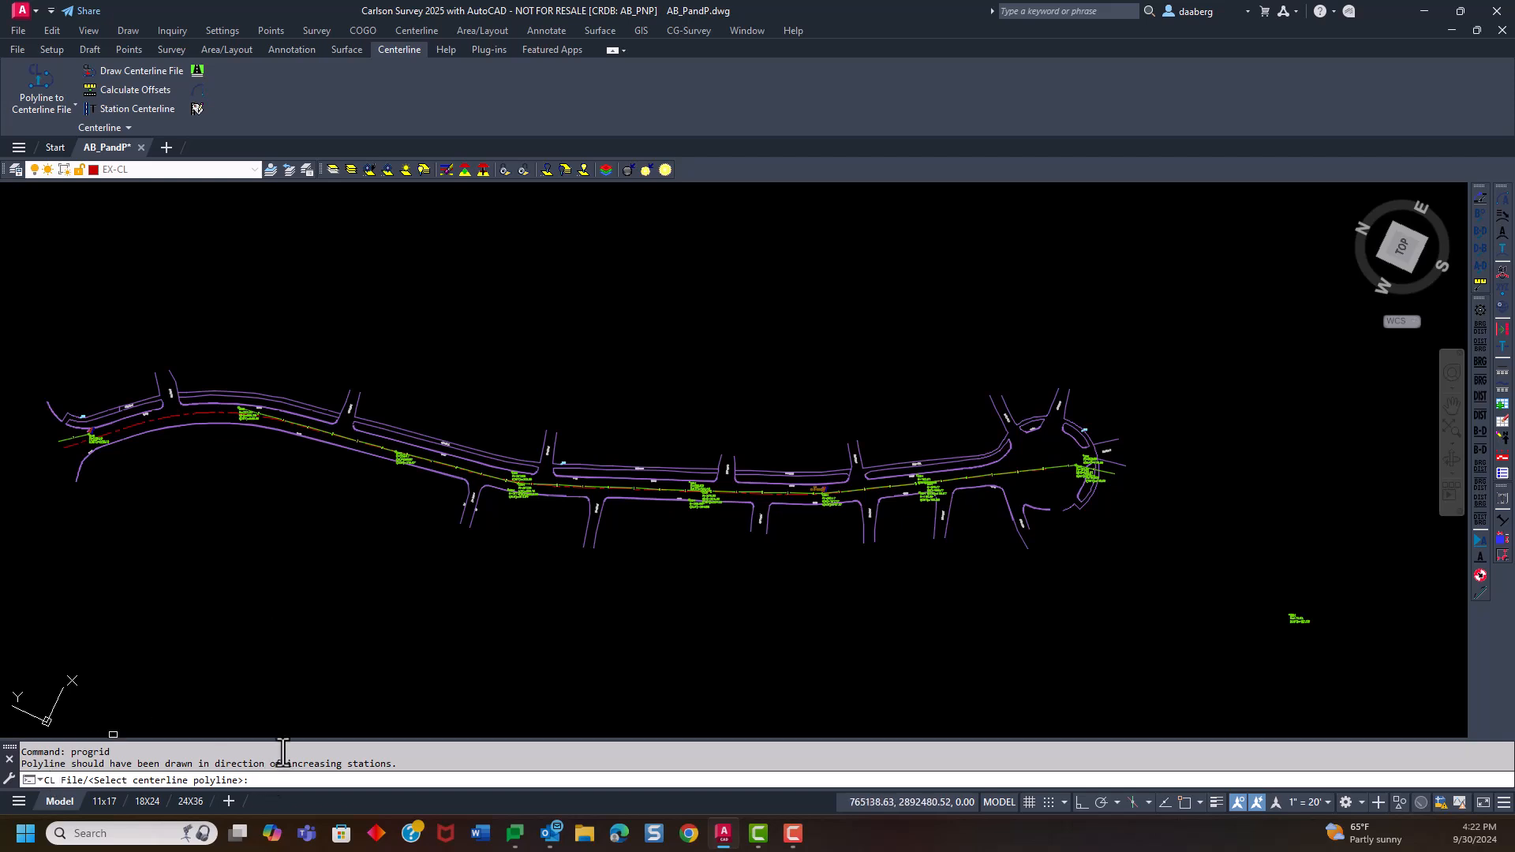
Generate the profile along the centerline file AsBuilt Road.cl instead of picking a polyline
{"action": "key", "text": "Return"}
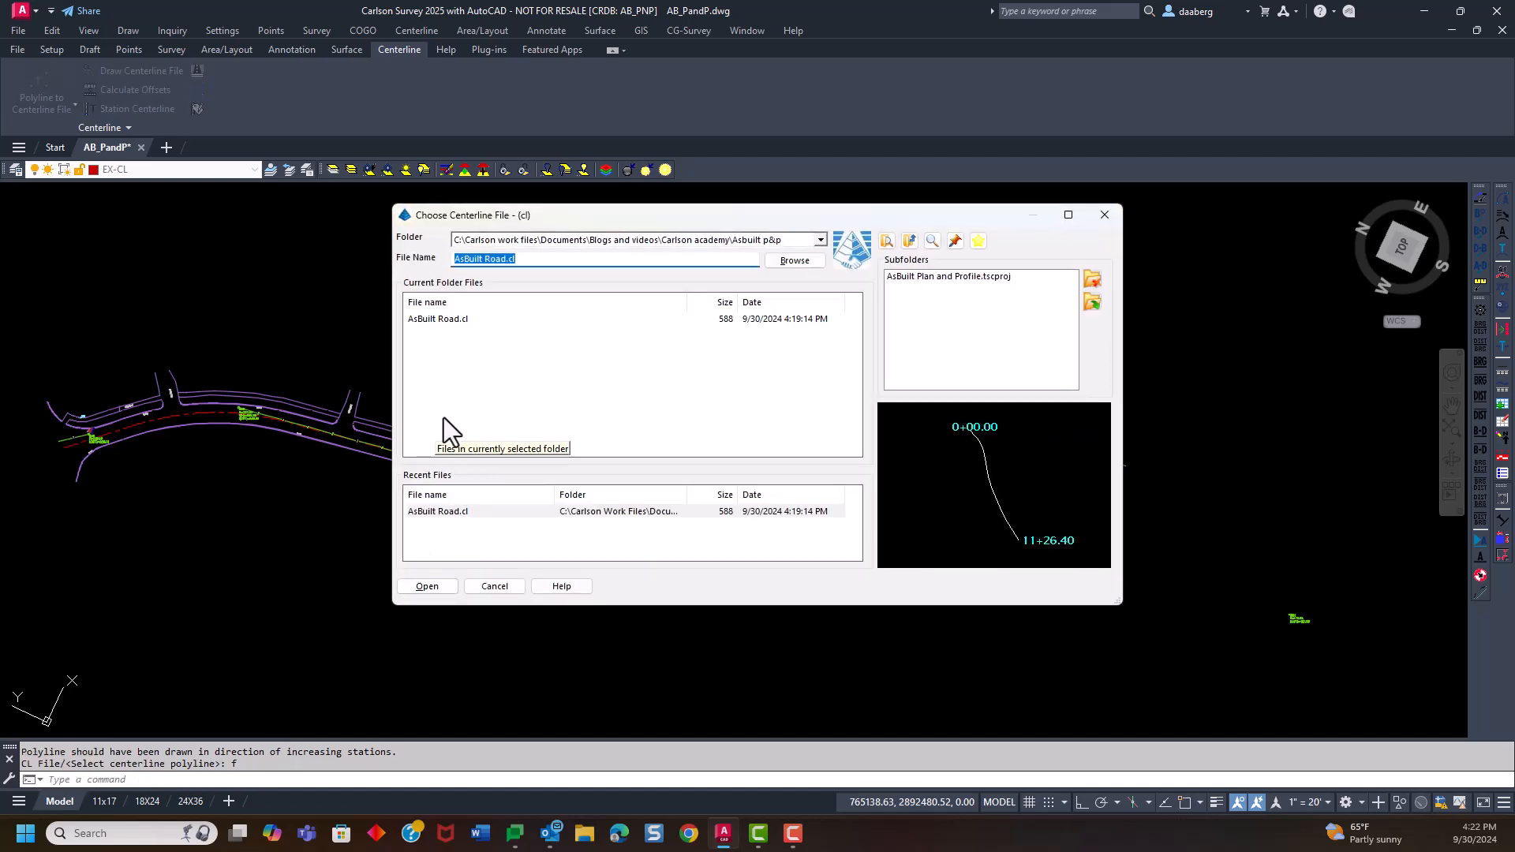
{"action": "left_click", "coordinate": [434, 321]}
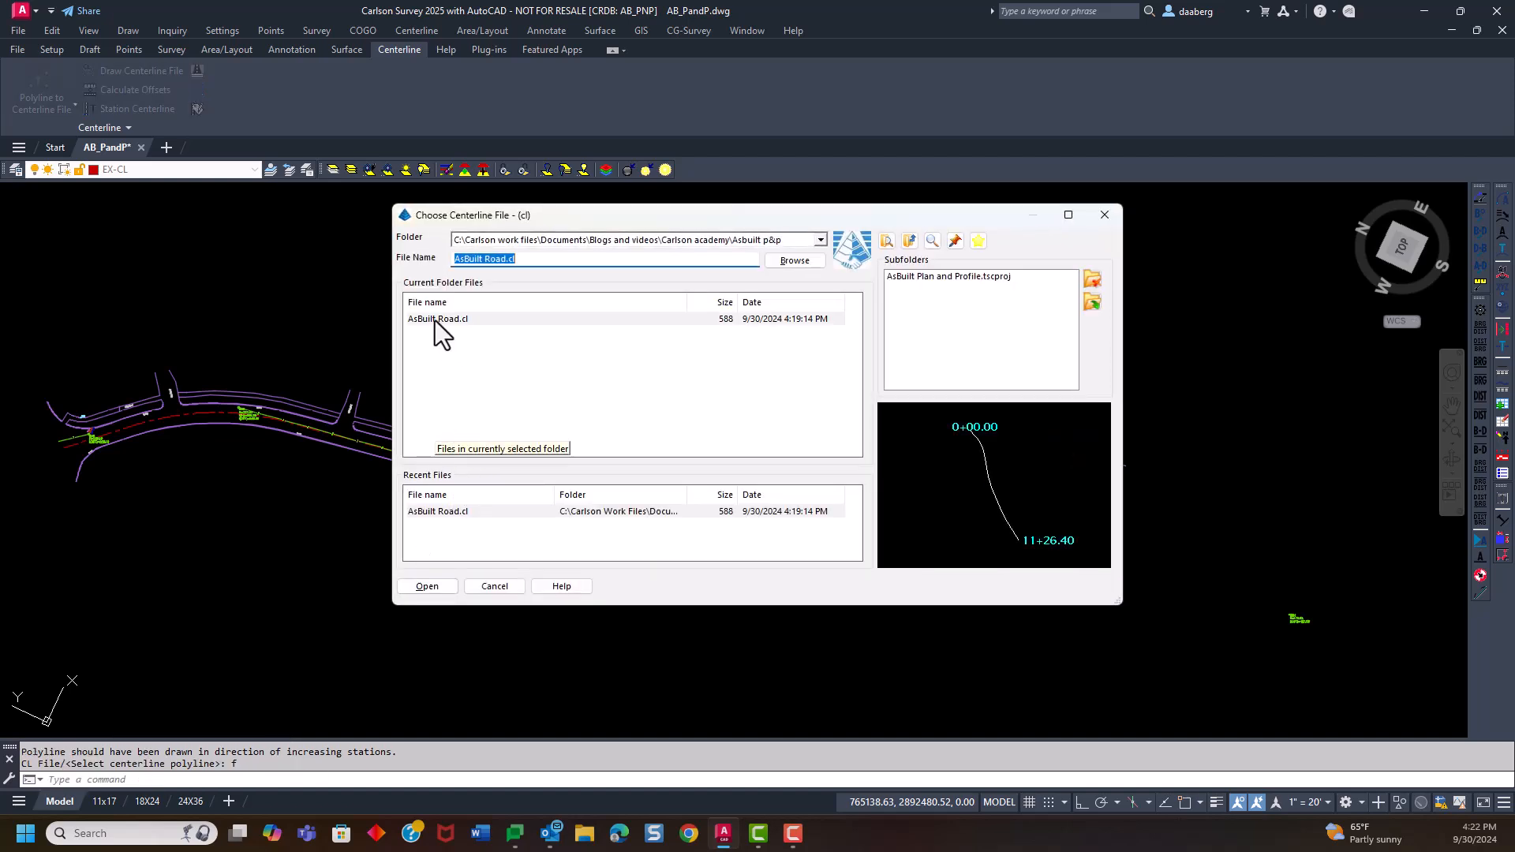
{"action": "left_click", "coordinate": [429, 586]}
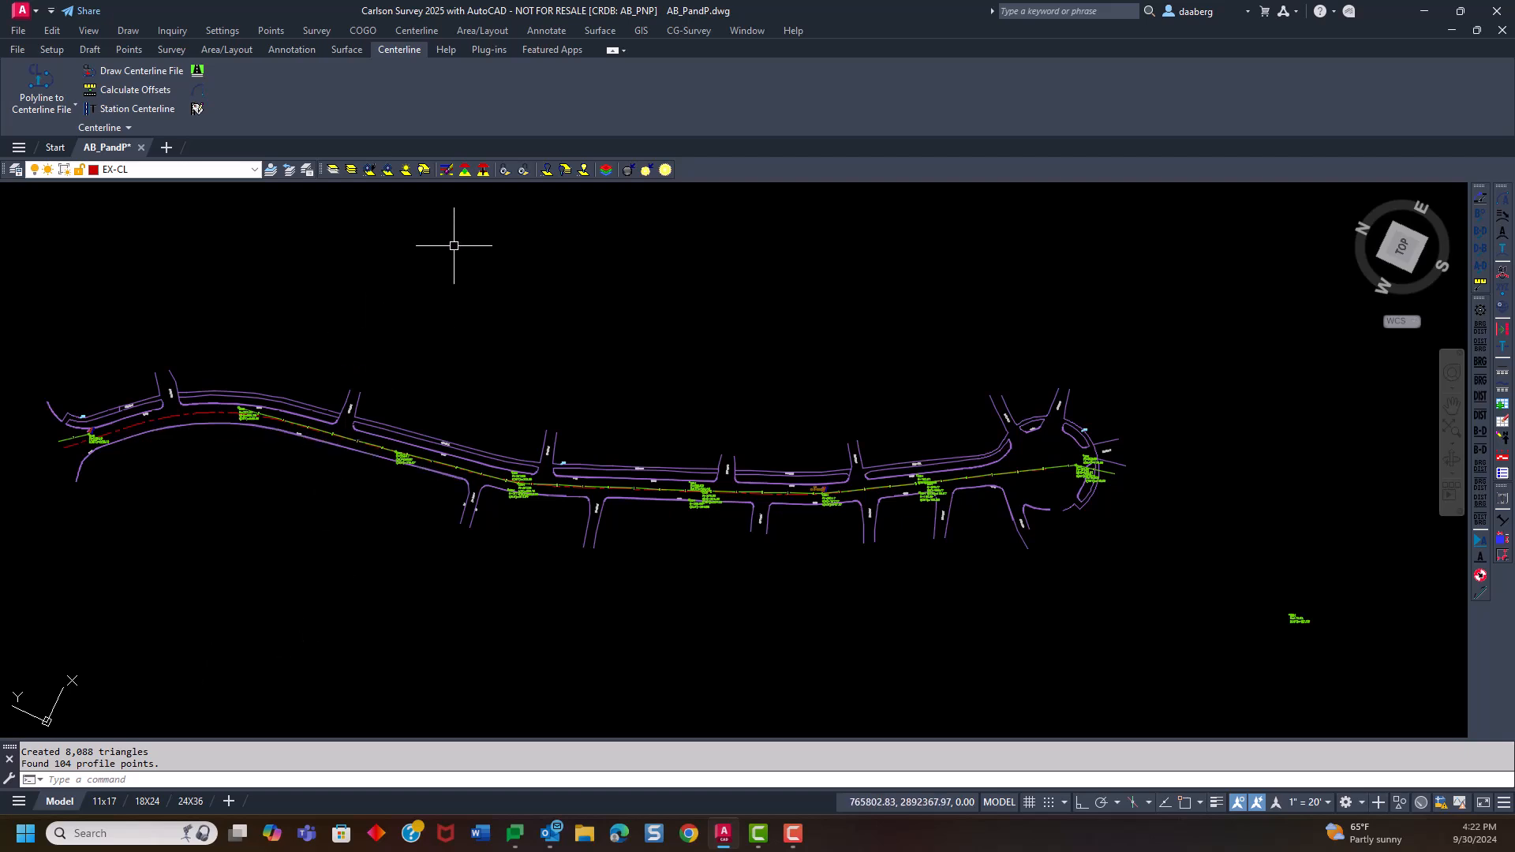
Open AsBuilt Road CL.pro in the Profile Editor and examine its stations, elevations, slopes and profile graph
{"action": "left_click", "coordinate": [600, 32]}
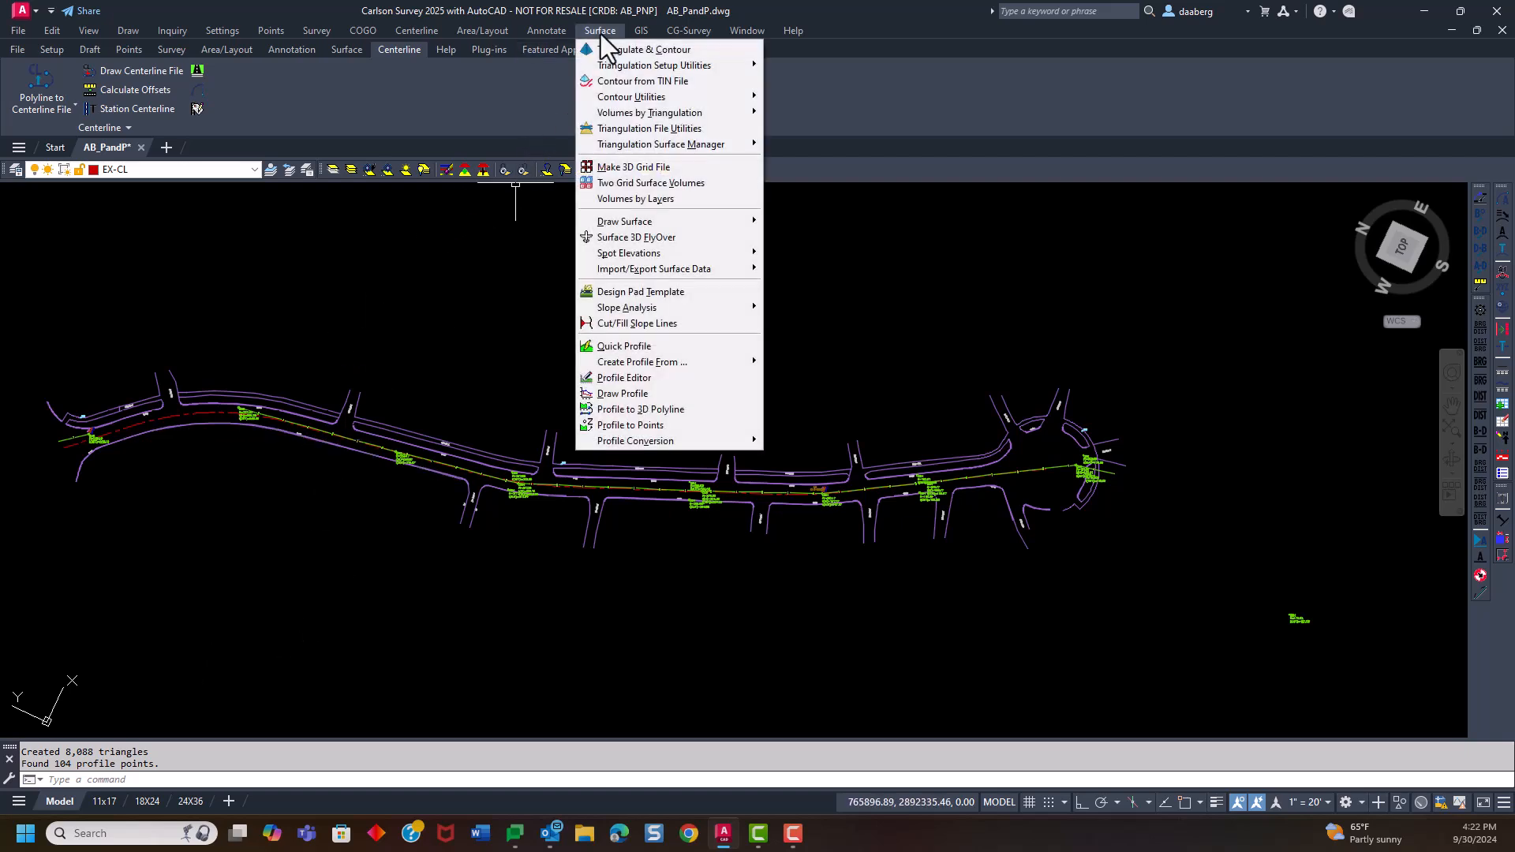
{"action": "left_click", "coordinate": [652, 377]}
{"action": "left_click", "coordinate": [471, 331]}
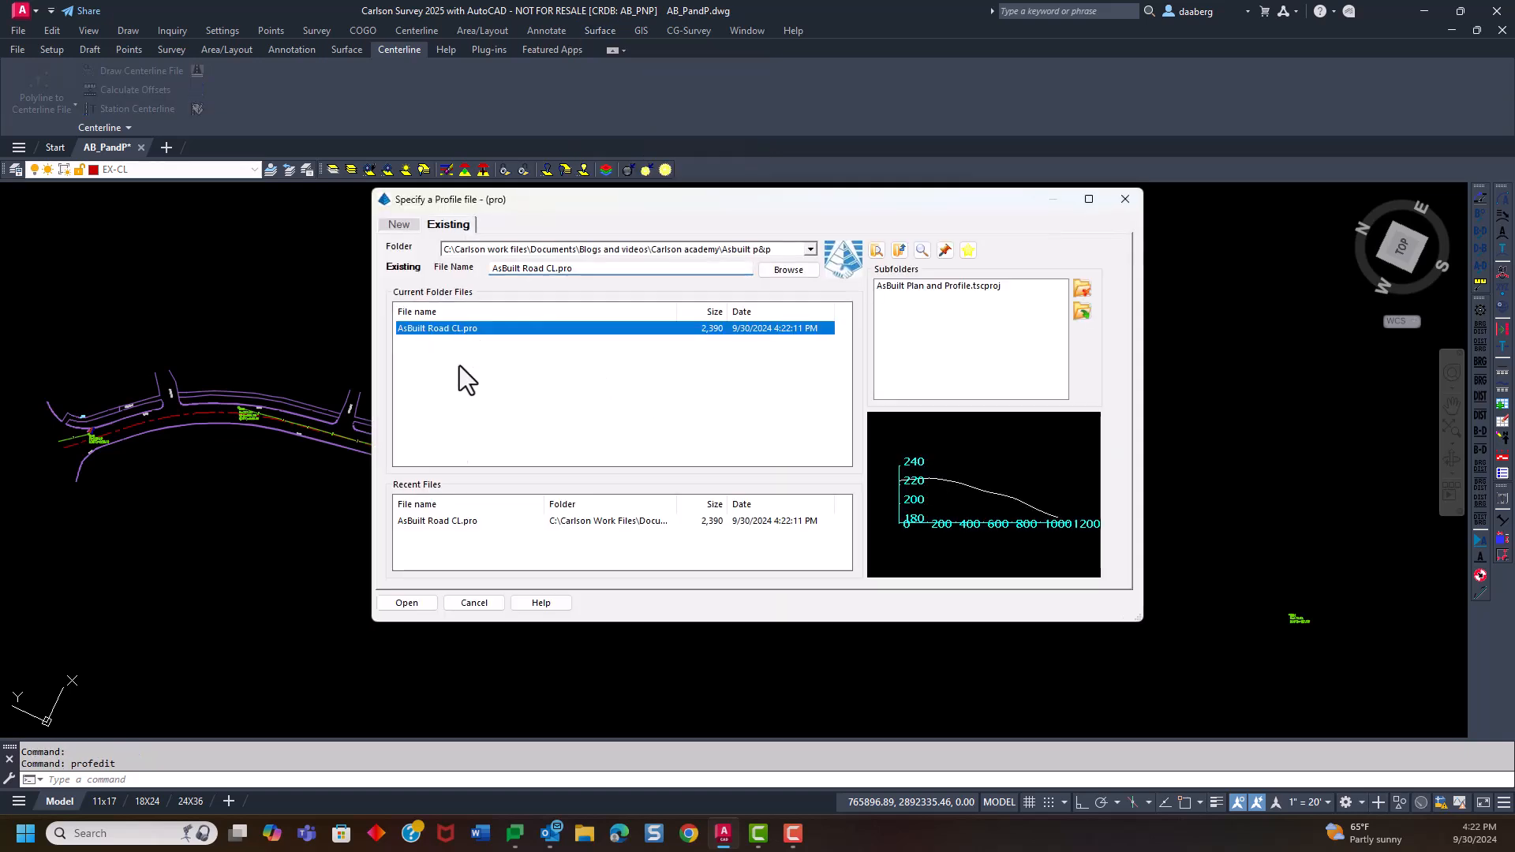
{"action": "left_click", "coordinate": [407, 603]}
{"action": "scroll", "coordinate": [665, 212], "scroll_direction": "up", "scroll_amount": 2}
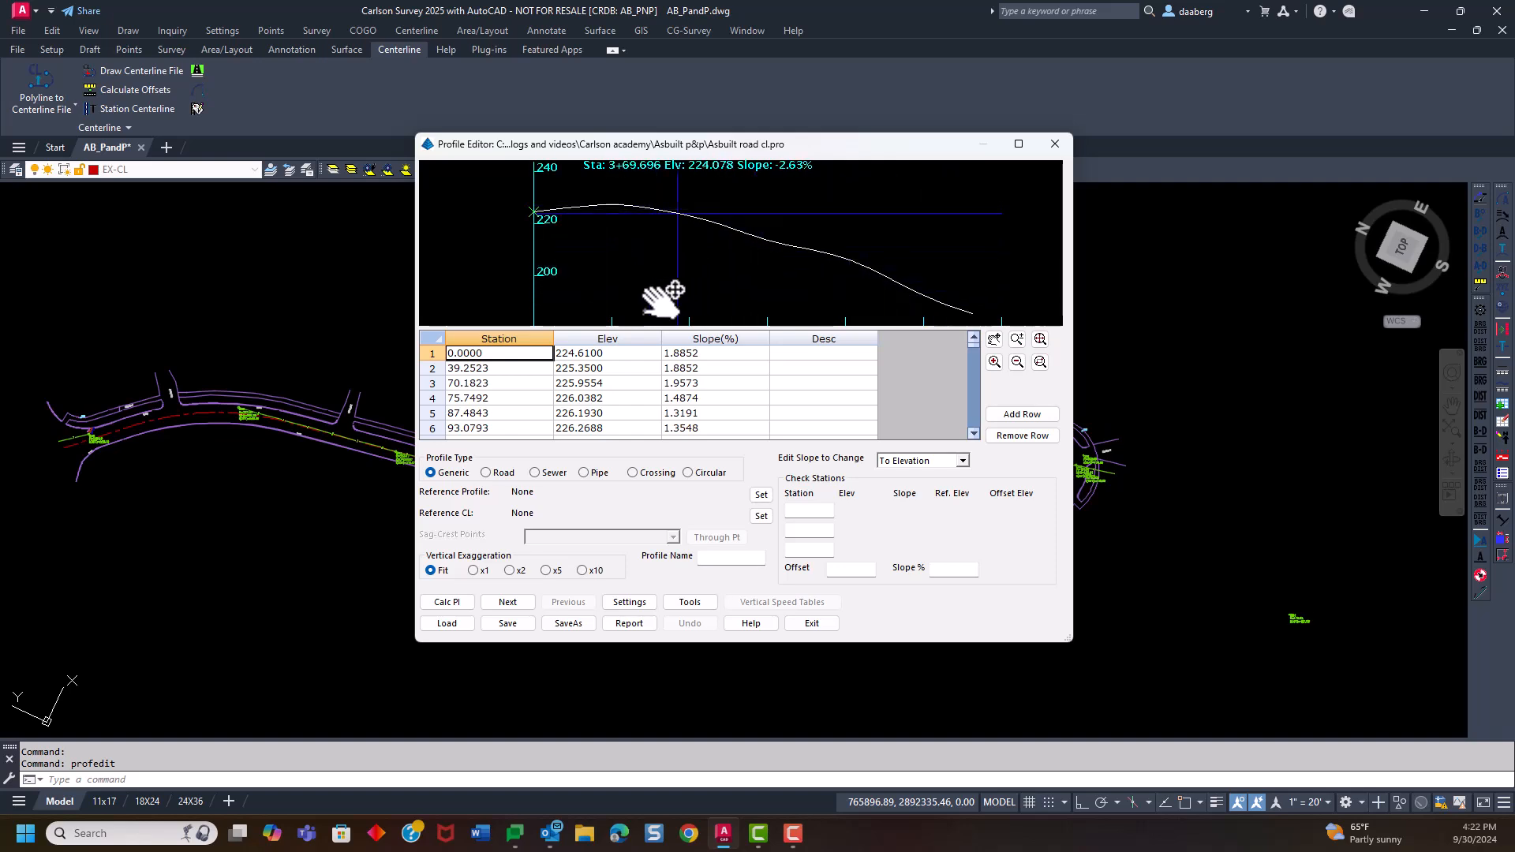
{"action": "left_click_drag", "start_coordinate": [738, 148], "coordinate": [658, 90]}
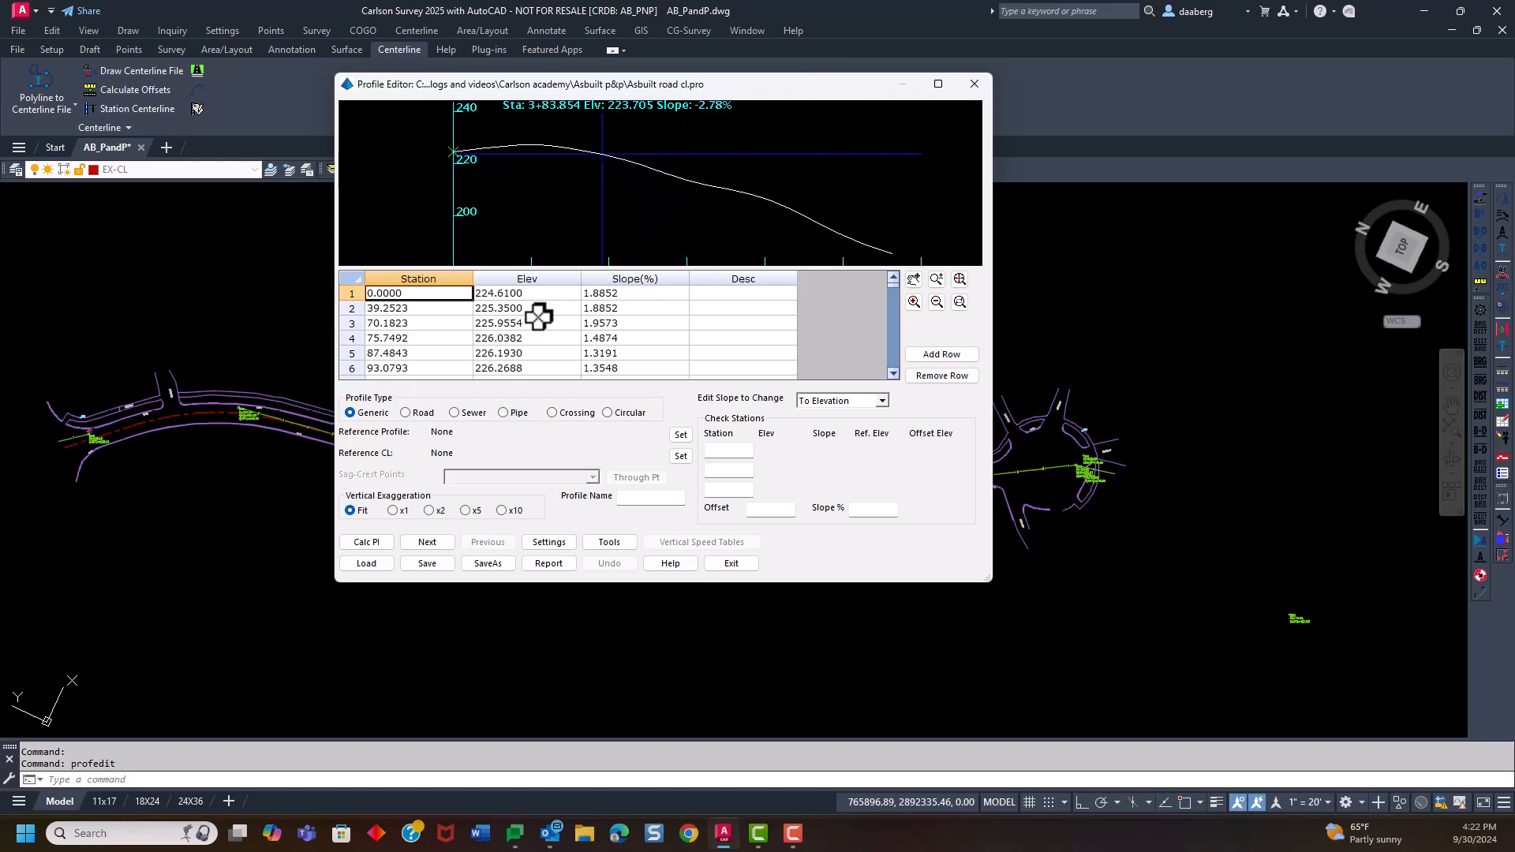
{"action": "scroll", "coordinate": [606, 197], "scroll_direction": "down", "scroll_amount": 3}
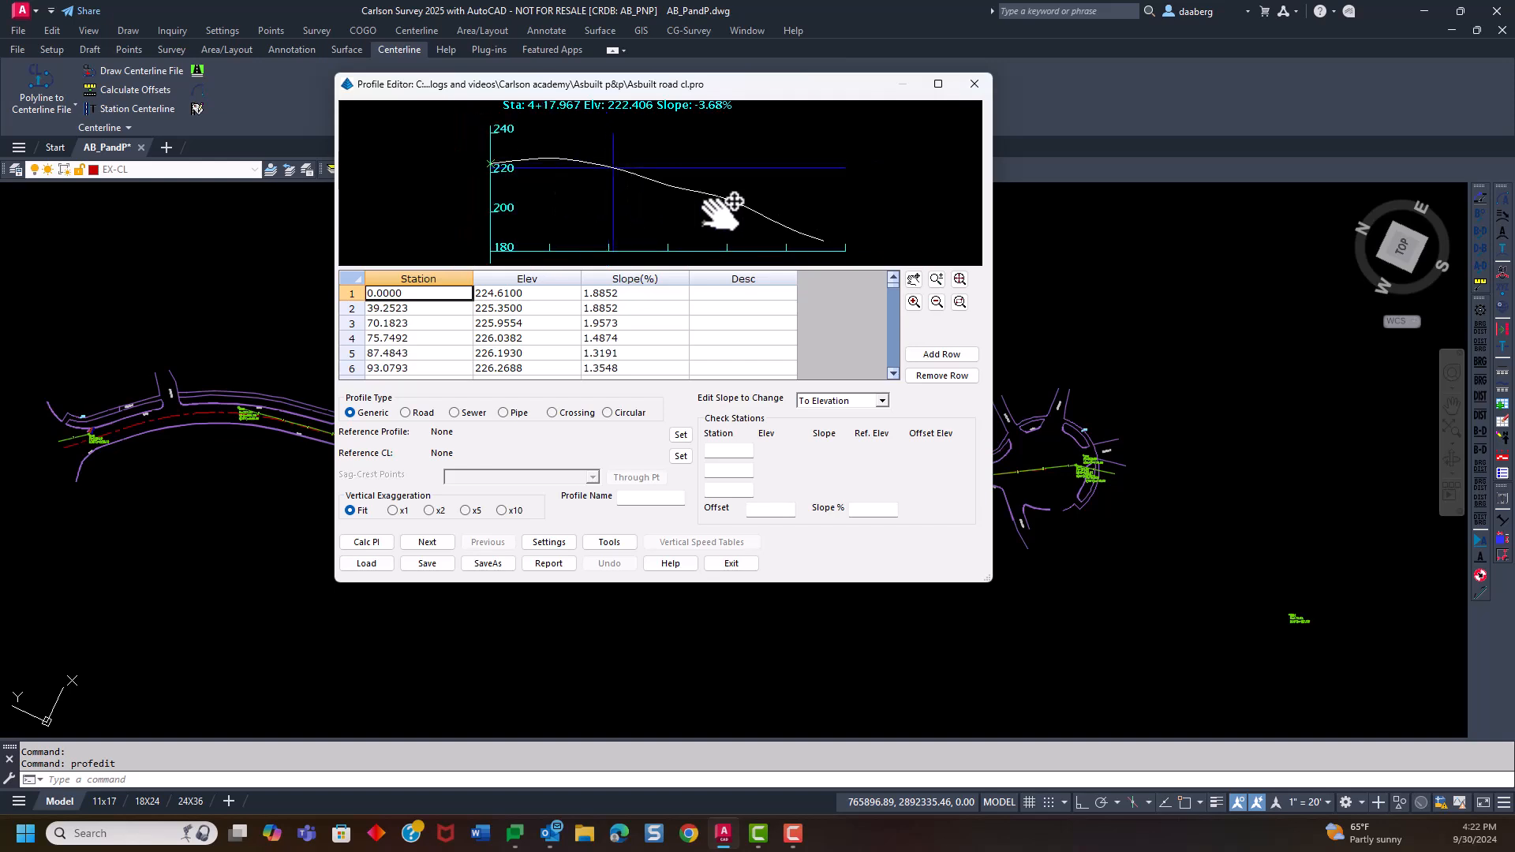
{"action": "scroll", "coordinate": [522, 318], "scroll_direction": "down", "scroll_amount": 3}
{"action": "scroll", "coordinate": [505, 322], "scroll_direction": "up", "scroll_amount": 3}
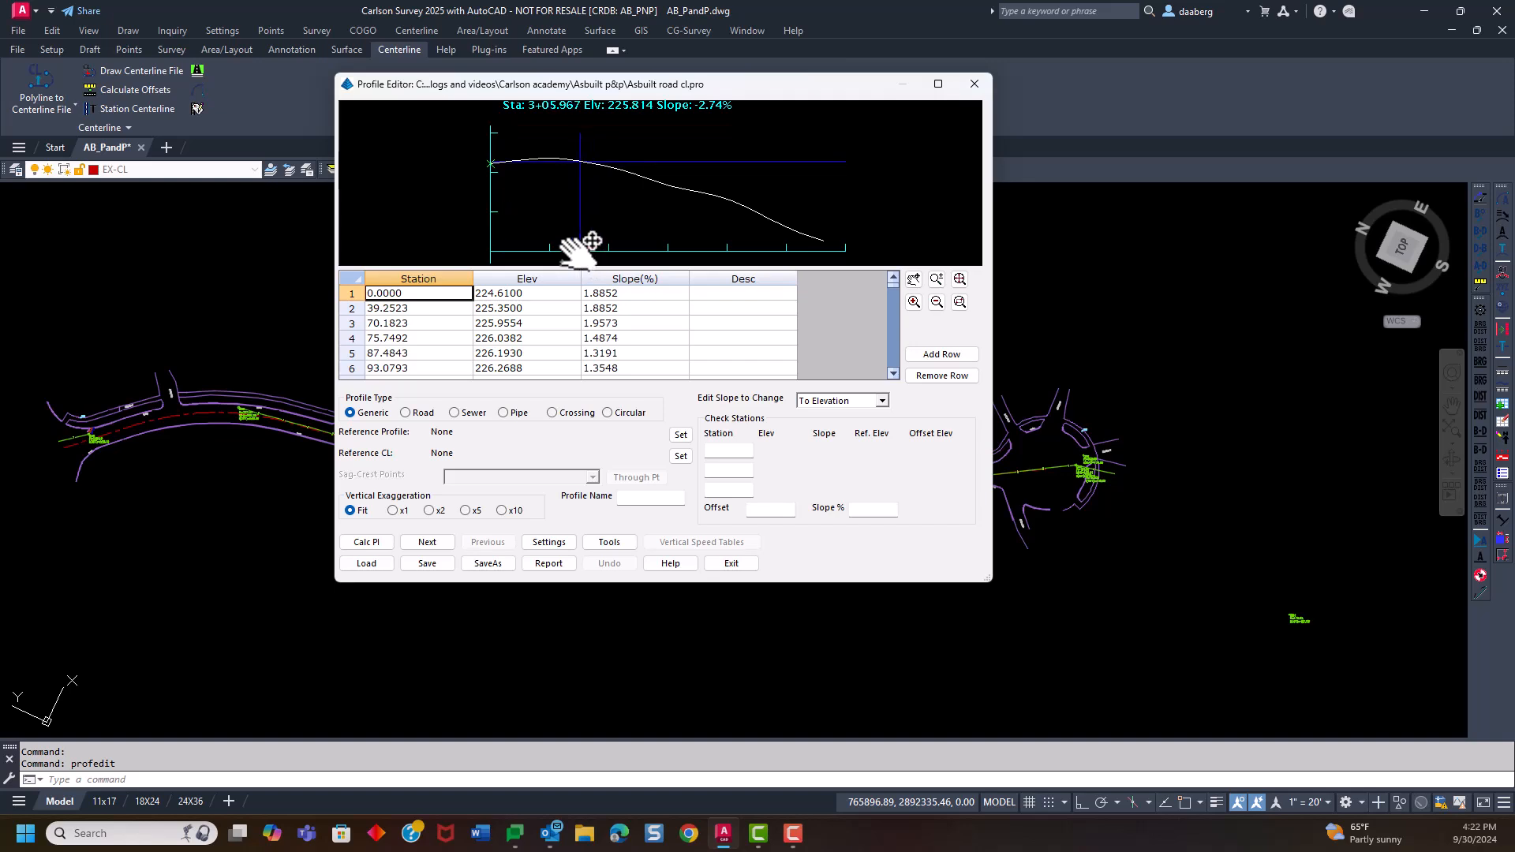
Close the Profile Editor, start Draw Profile and set AsBuilt Road.cl as the reference centerline
{"action": "left_click", "coordinate": [734, 566]}
{"action": "mouse_move", "coordinate": [678, 557]}
{"action": "middle_mouse_down"}
{"action": "mouse_move", "coordinate": [514, 446]}
{"action": "mouse_move", "coordinate": [612, 389]}
{"action": "mouse_move", "coordinate": [619, 406]}
{"action": "middle_mouse_up"}
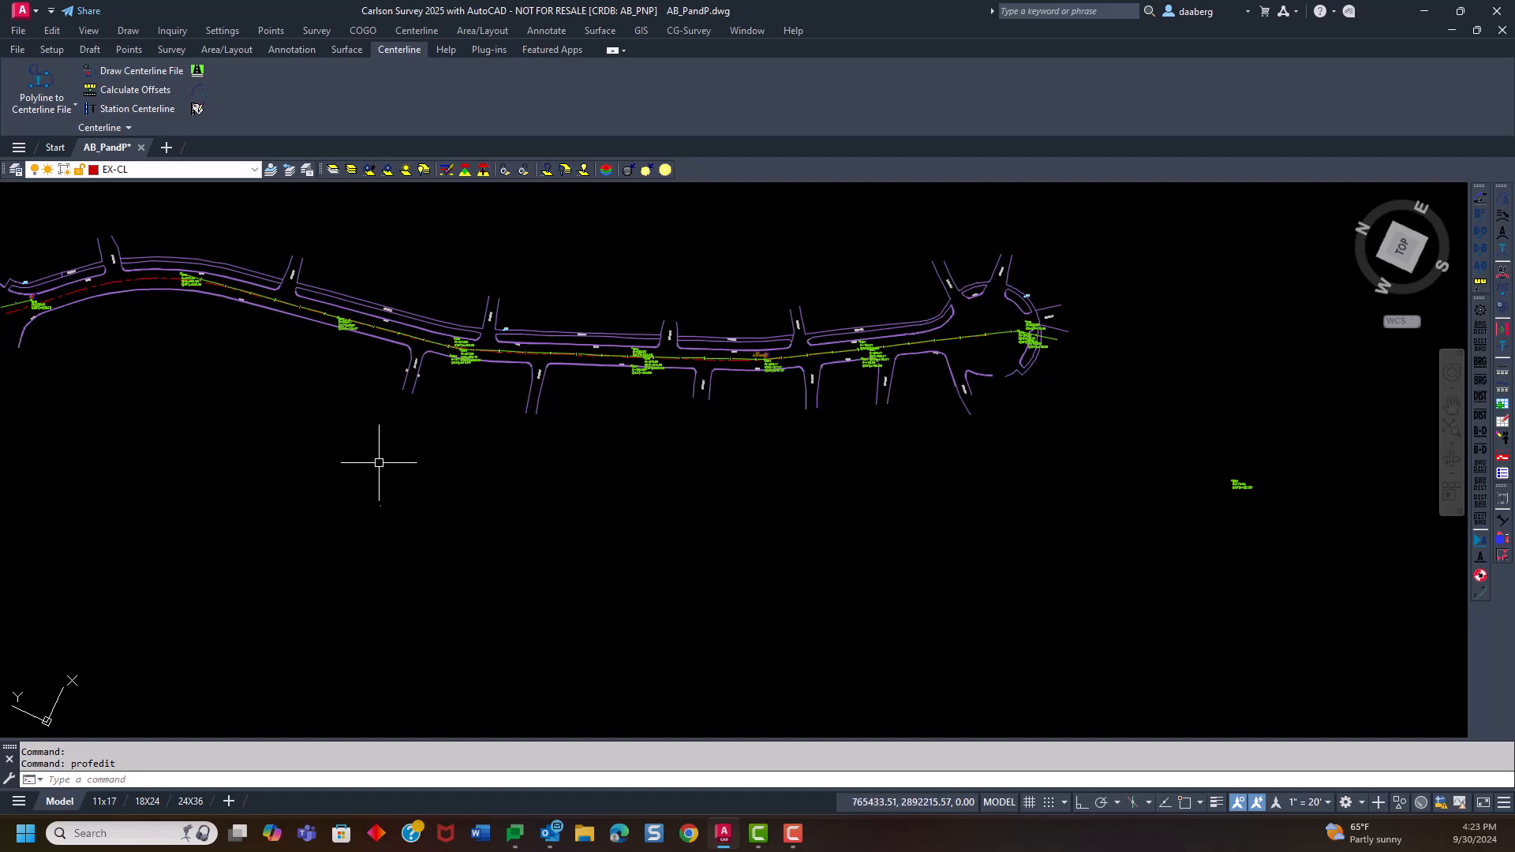
{"action": "left_click", "coordinate": [600, 31]}
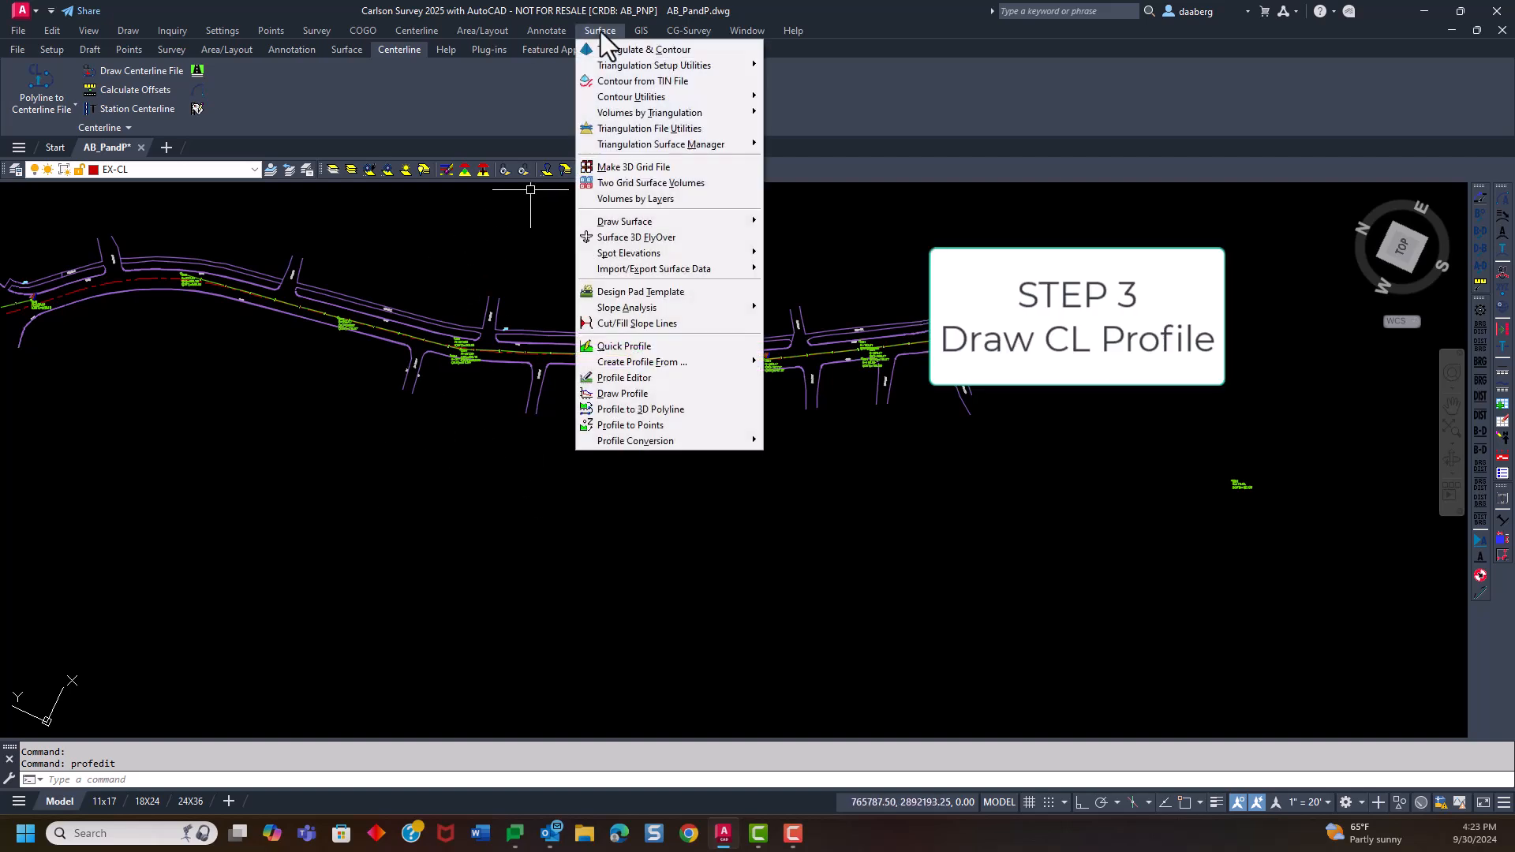
{"action": "left_click", "coordinate": [625, 392]}
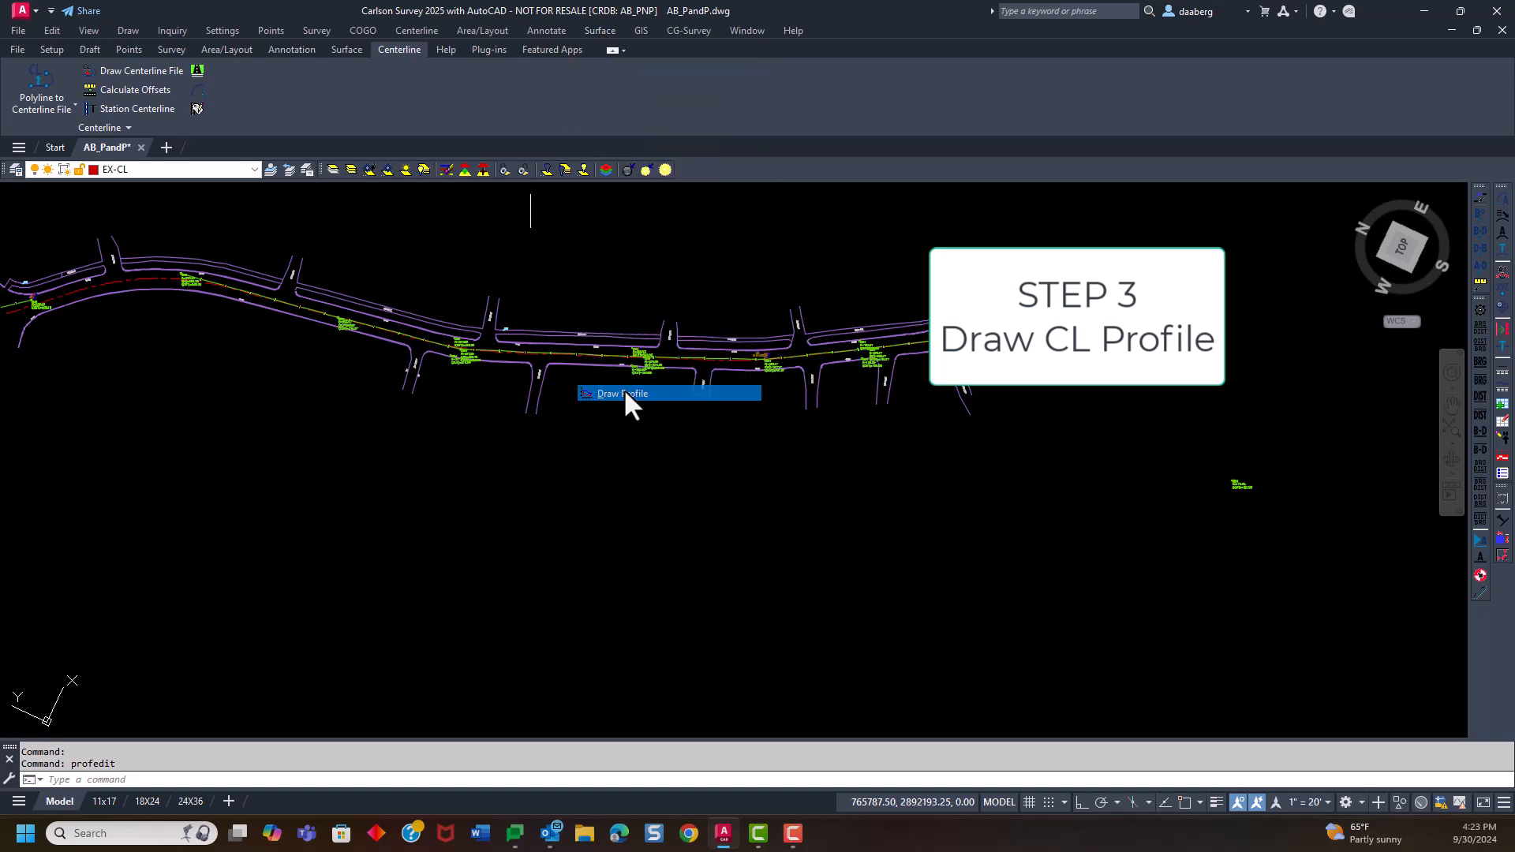
{"action": "left_click_drag", "start_coordinate": [723, 258], "coordinate": [729, 179]}
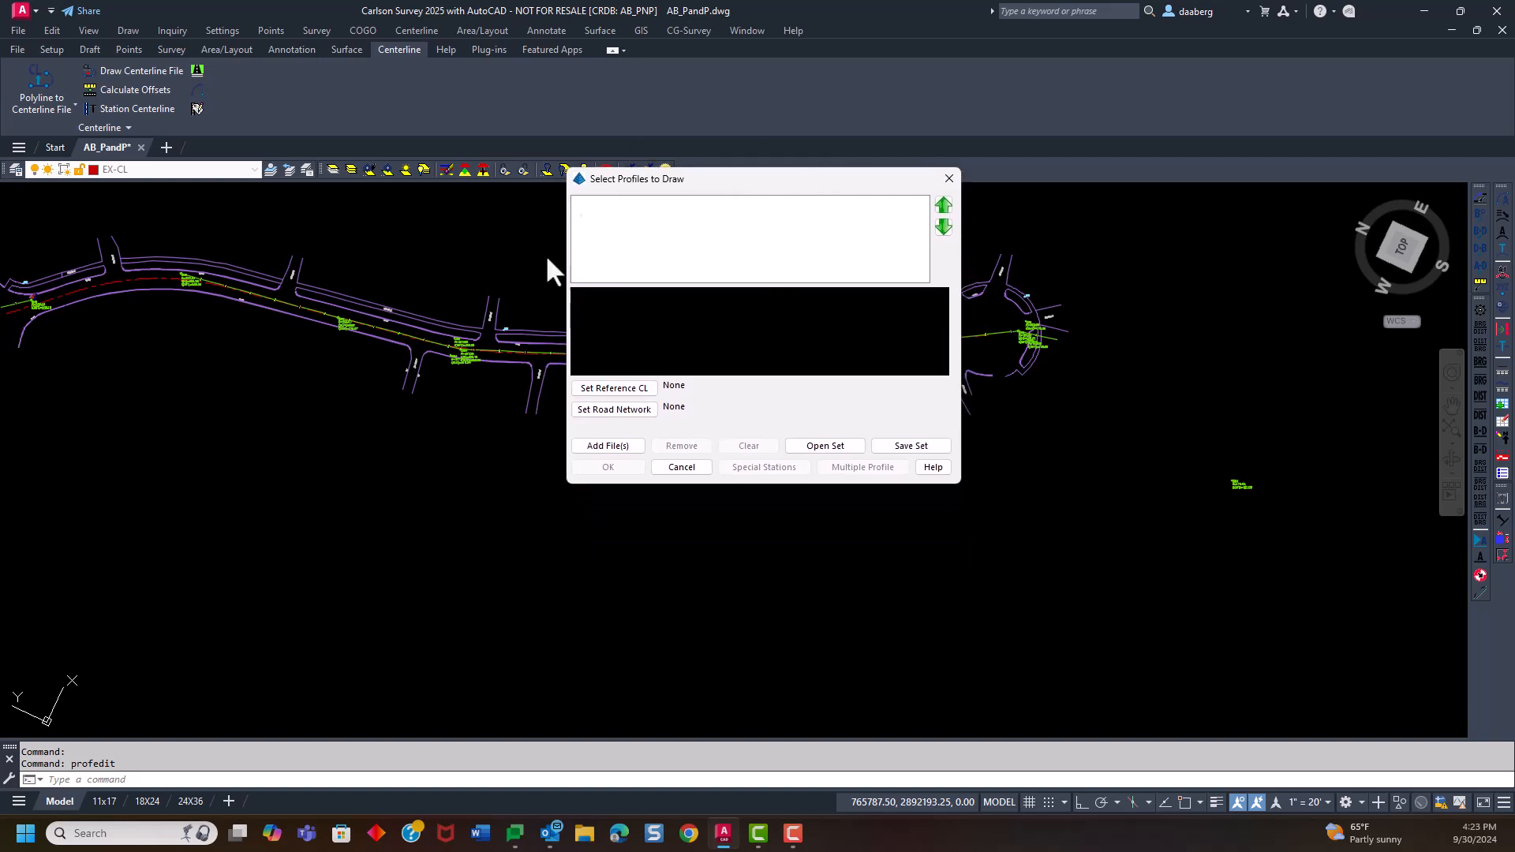
{"action": "left_click", "coordinate": [609, 390]}
{"action": "left_click", "coordinate": [463, 239]}
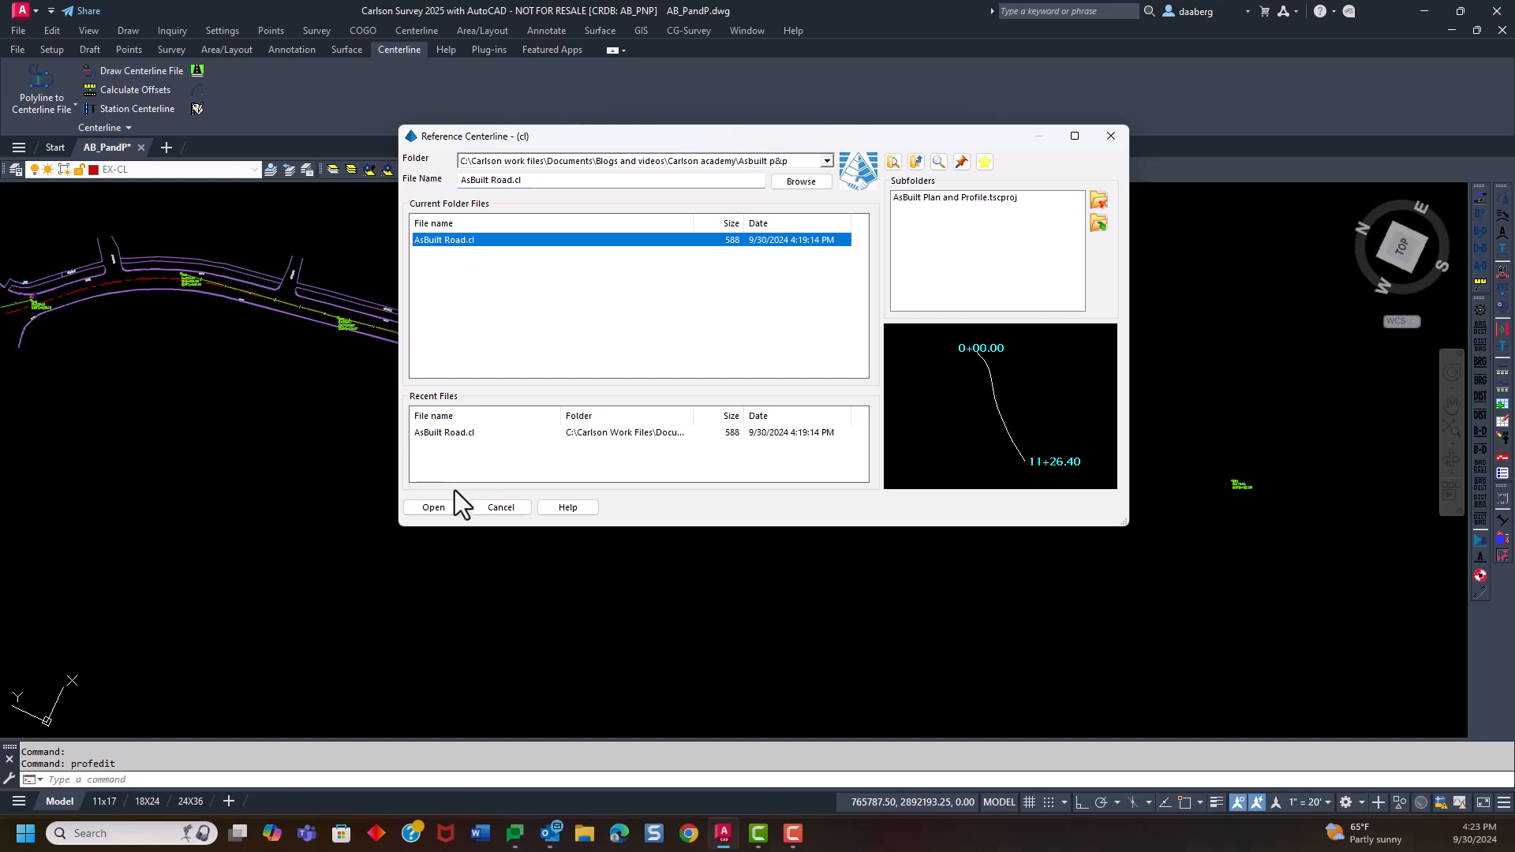
{"action": "left_click", "coordinate": [450, 506]}
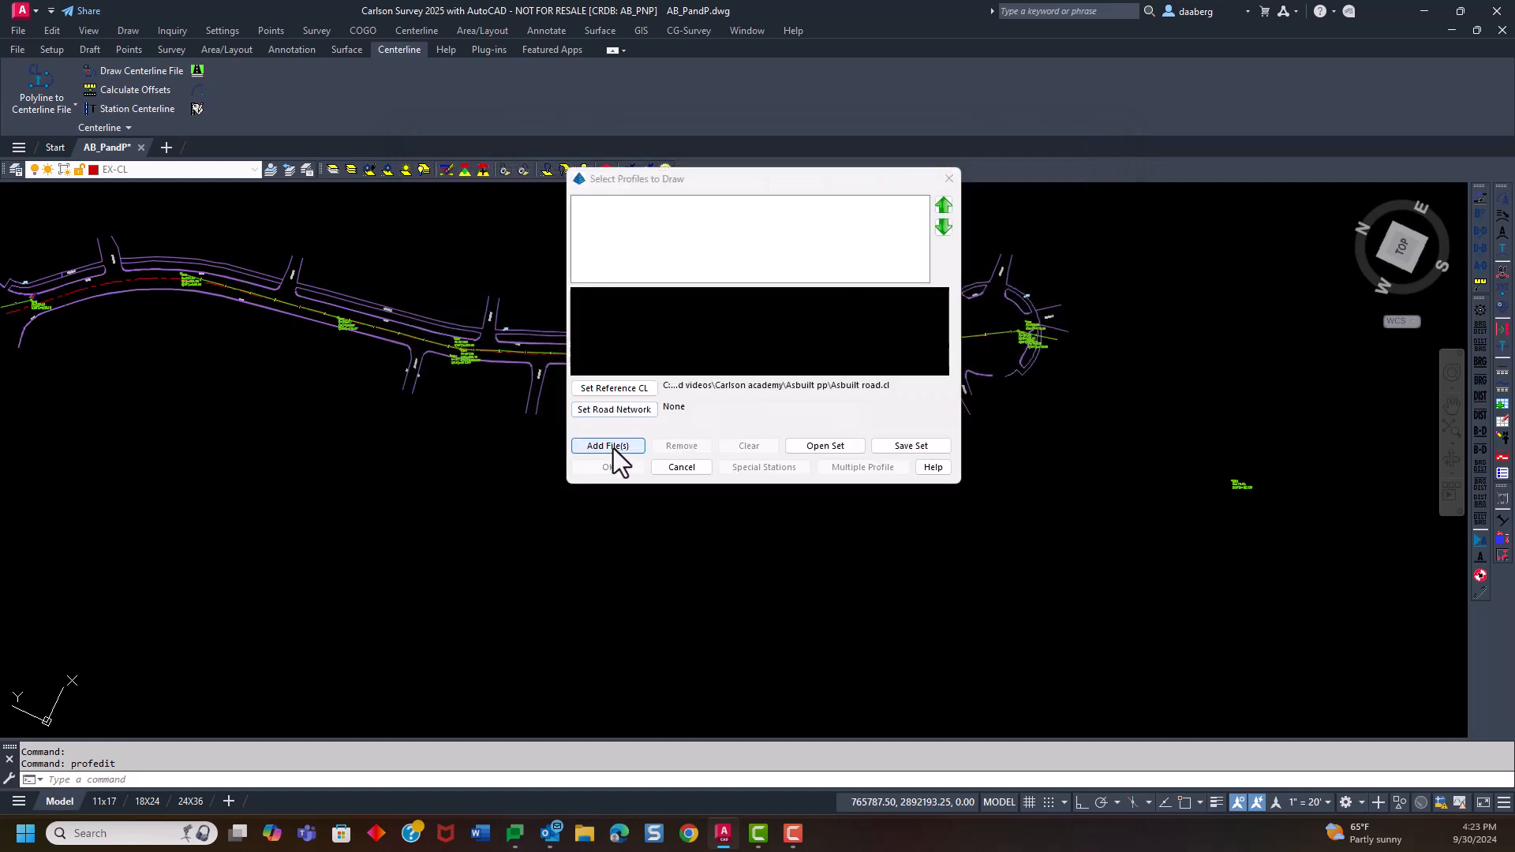
Add AsBuilt Road CL.pro to the profiles to draw and accept the selection
{"action": "left_click", "coordinate": [608, 446]}
{"action": "left_click", "coordinate": [485, 250]}
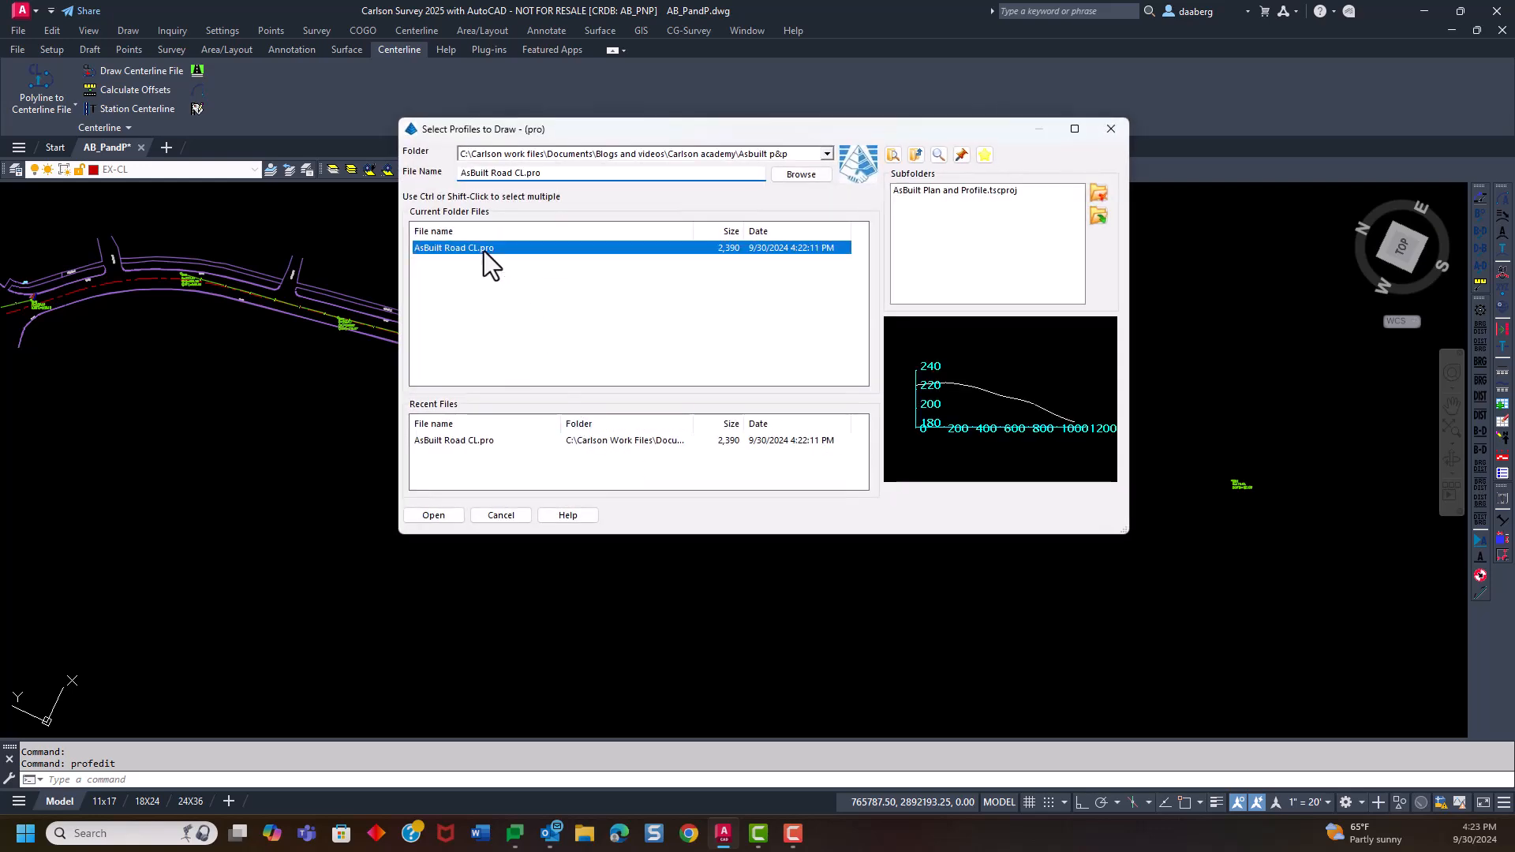
{"action": "left_click", "coordinate": [458, 514]}
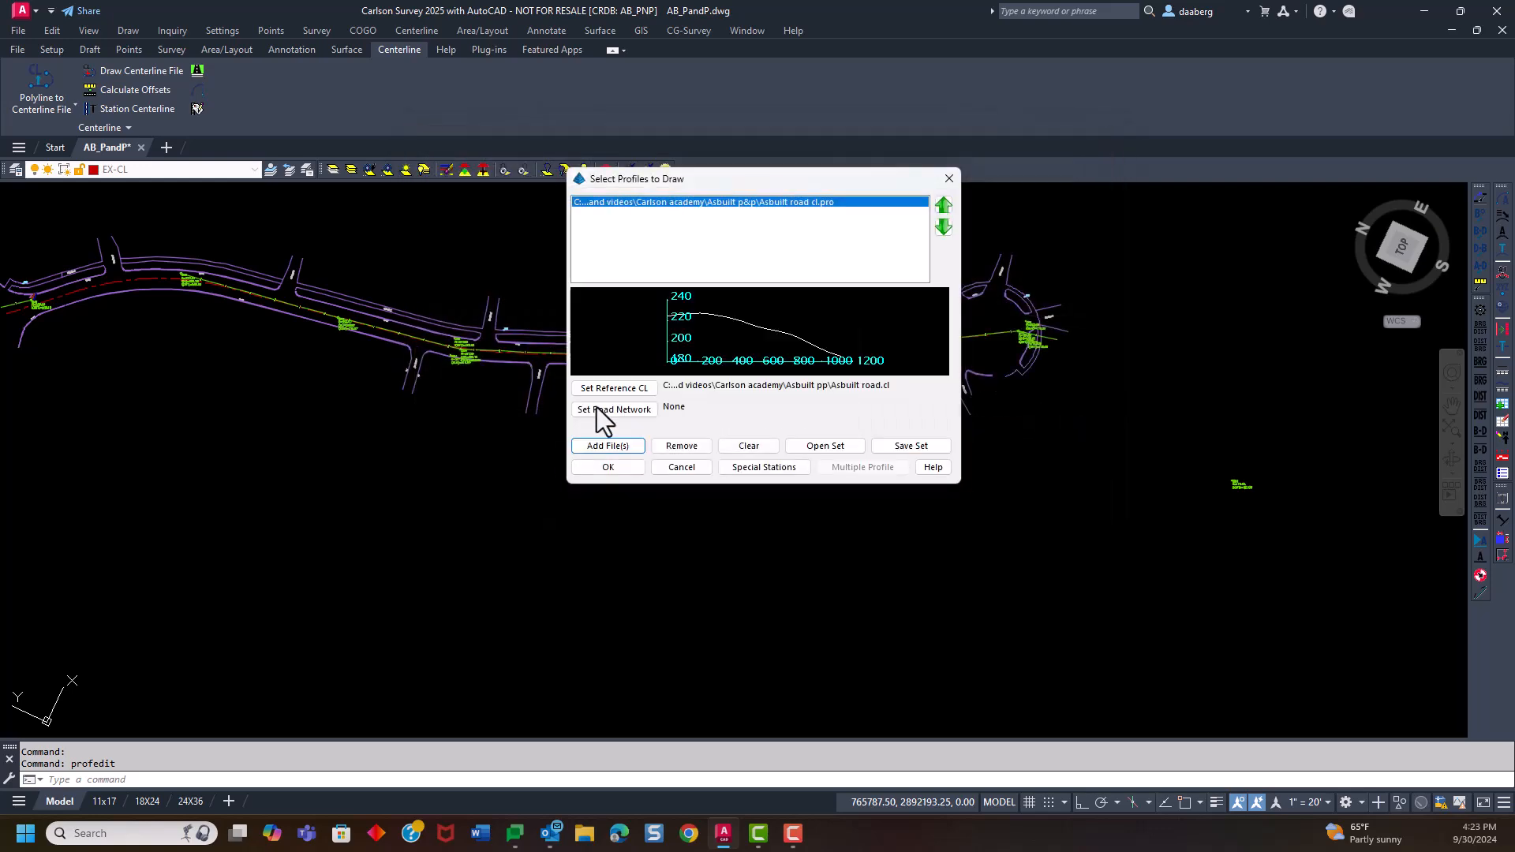
{"action": "left_click", "coordinate": [608, 467]}
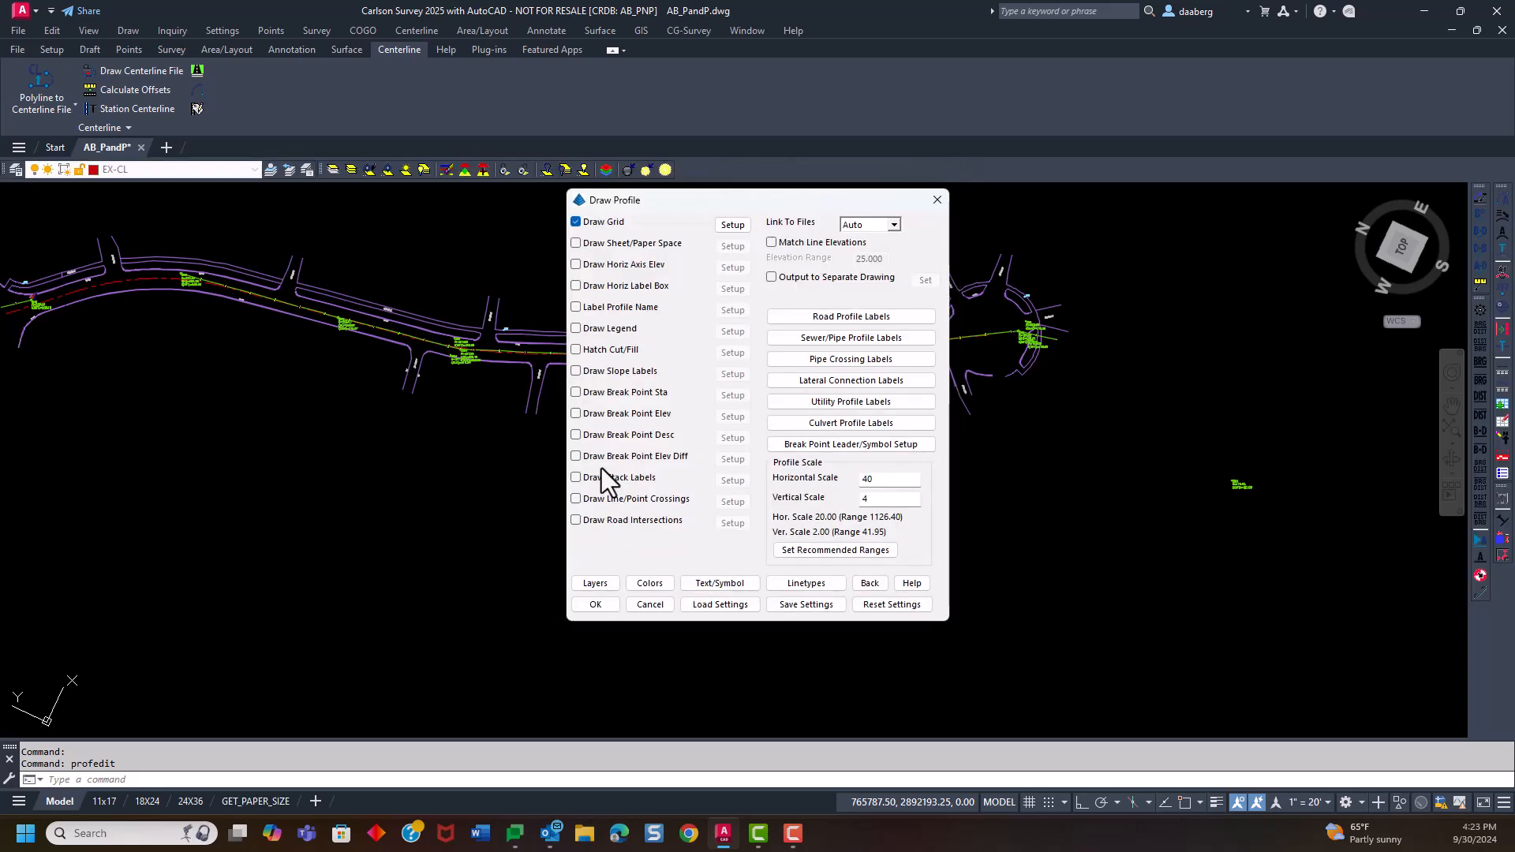
Set the profile's horizontal scale to 20 and its vertical scale to 2
{"action": "mouse_move", "coordinate": [744, 198]}
{"action": "left_mouse_down"}
{"action": "mouse_move", "coordinate": [820, 102]}
{"action": "mouse_move", "coordinate": [826, 83]}
{"action": "mouse_move", "coordinate": [782, 72]}
{"action": "left_mouse_up"}
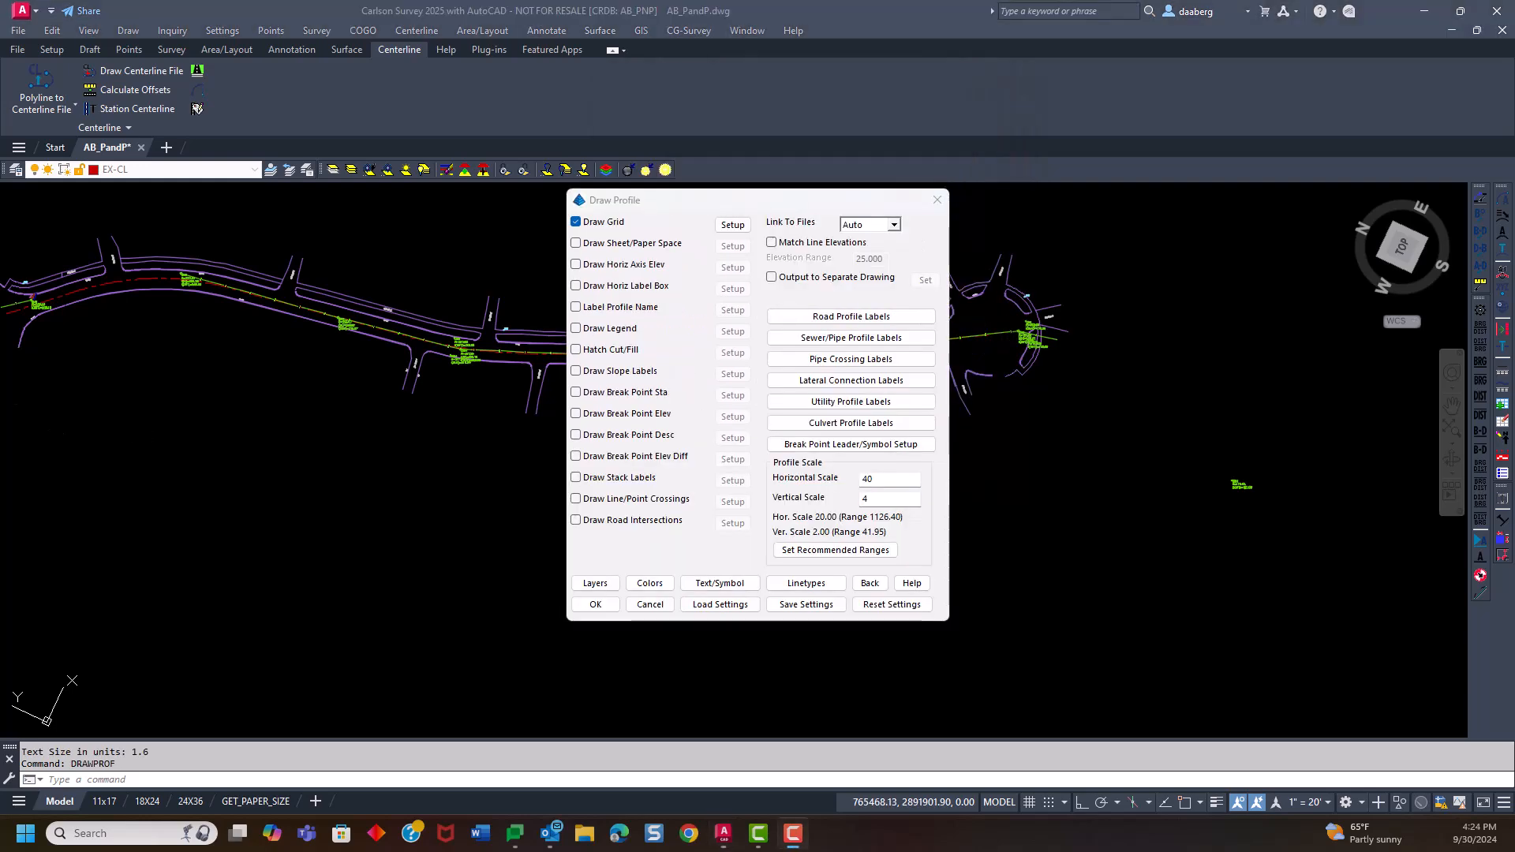
{"action": "mouse_move", "coordinate": [702, 193]}
{"action": "left_mouse_down"}
{"action": "mouse_move", "coordinate": [760, 164]}
{"action": "mouse_move", "coordinate": [777, 172]}
{"action": "mouse_move", "coordinate": [729, 137]}
{"action": "mouse_move", "coordinate": [575, 131]}
{"action": "left_mouse_up"}
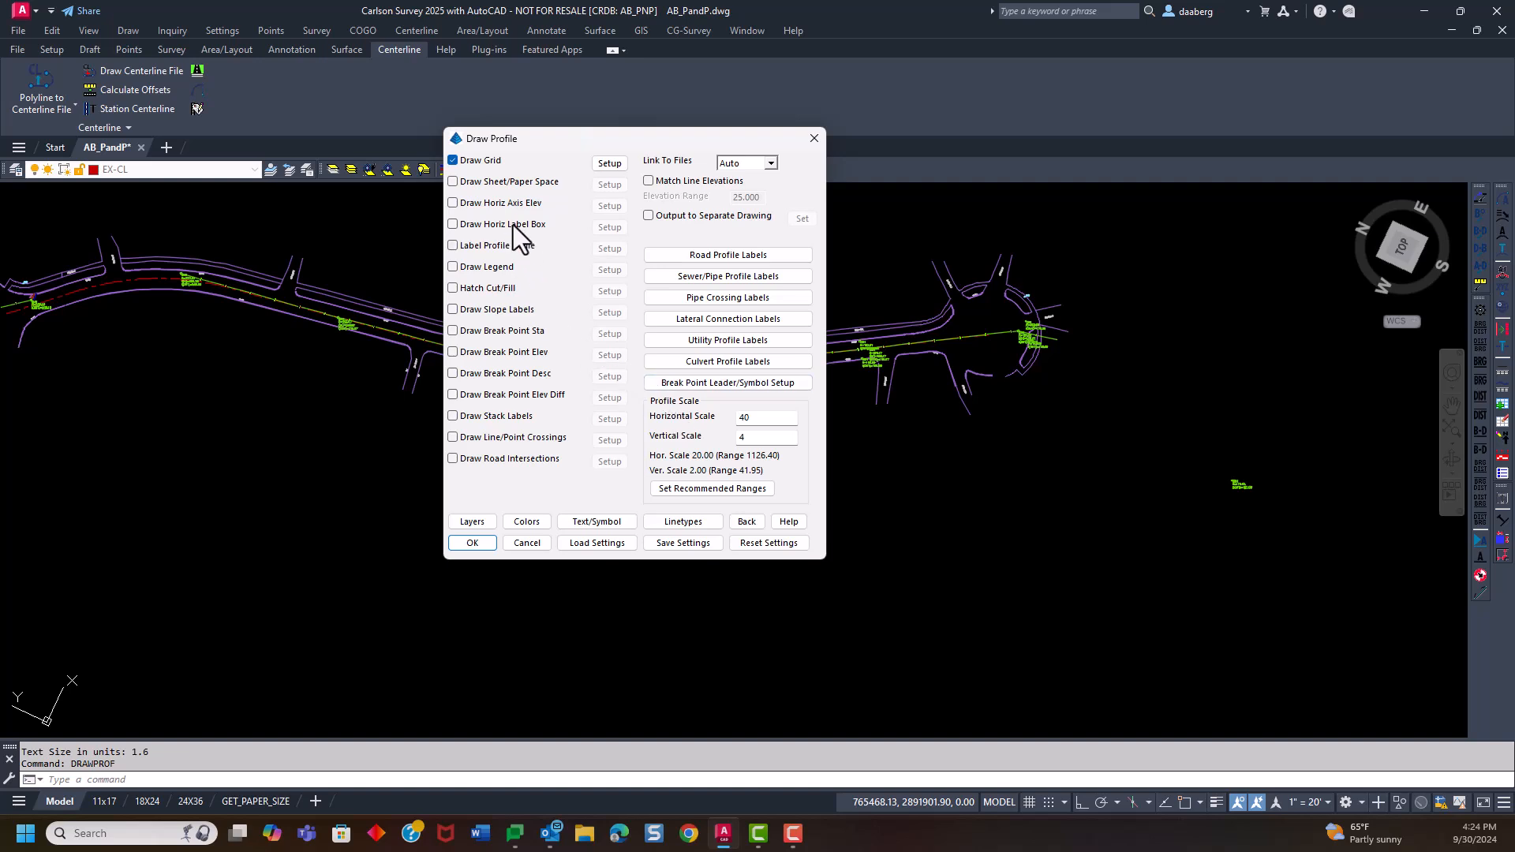
{"action": "left_click_drag", "start_coordinate": [607, 132], "coordinate": [627, 123]}
{"action": "double_click", "coordinate": [784, 408]}
{"action": "type", "text": "20"}
{"action": "double_click", "coordinate": [771, 427]}
{"action": "type", "text": "2"}
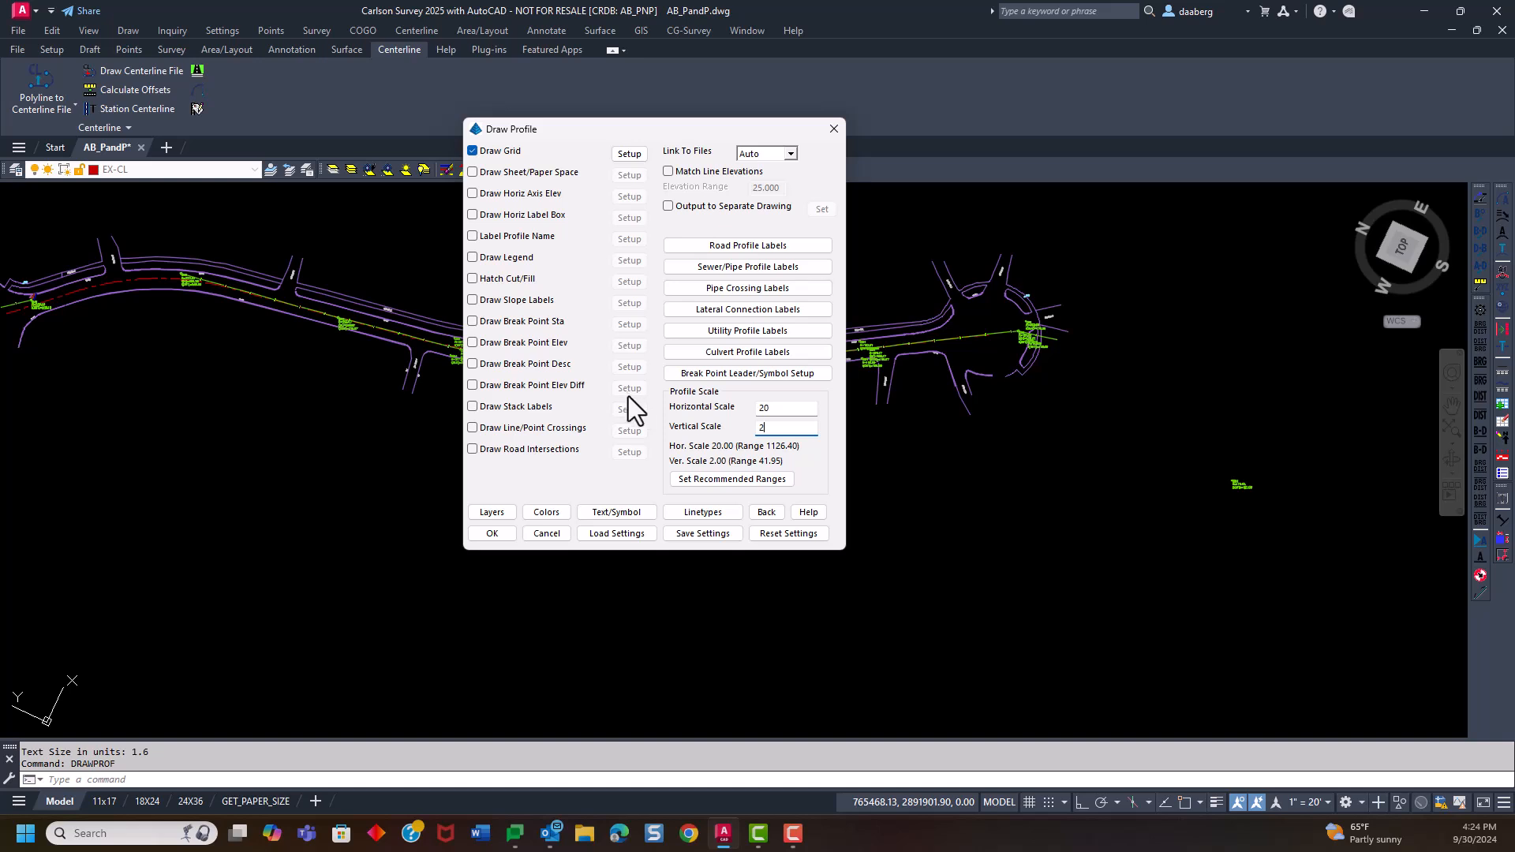
{"action": "left_click_drag", "start_coordinate": [633, 126], "coordinate": [643, 121]}
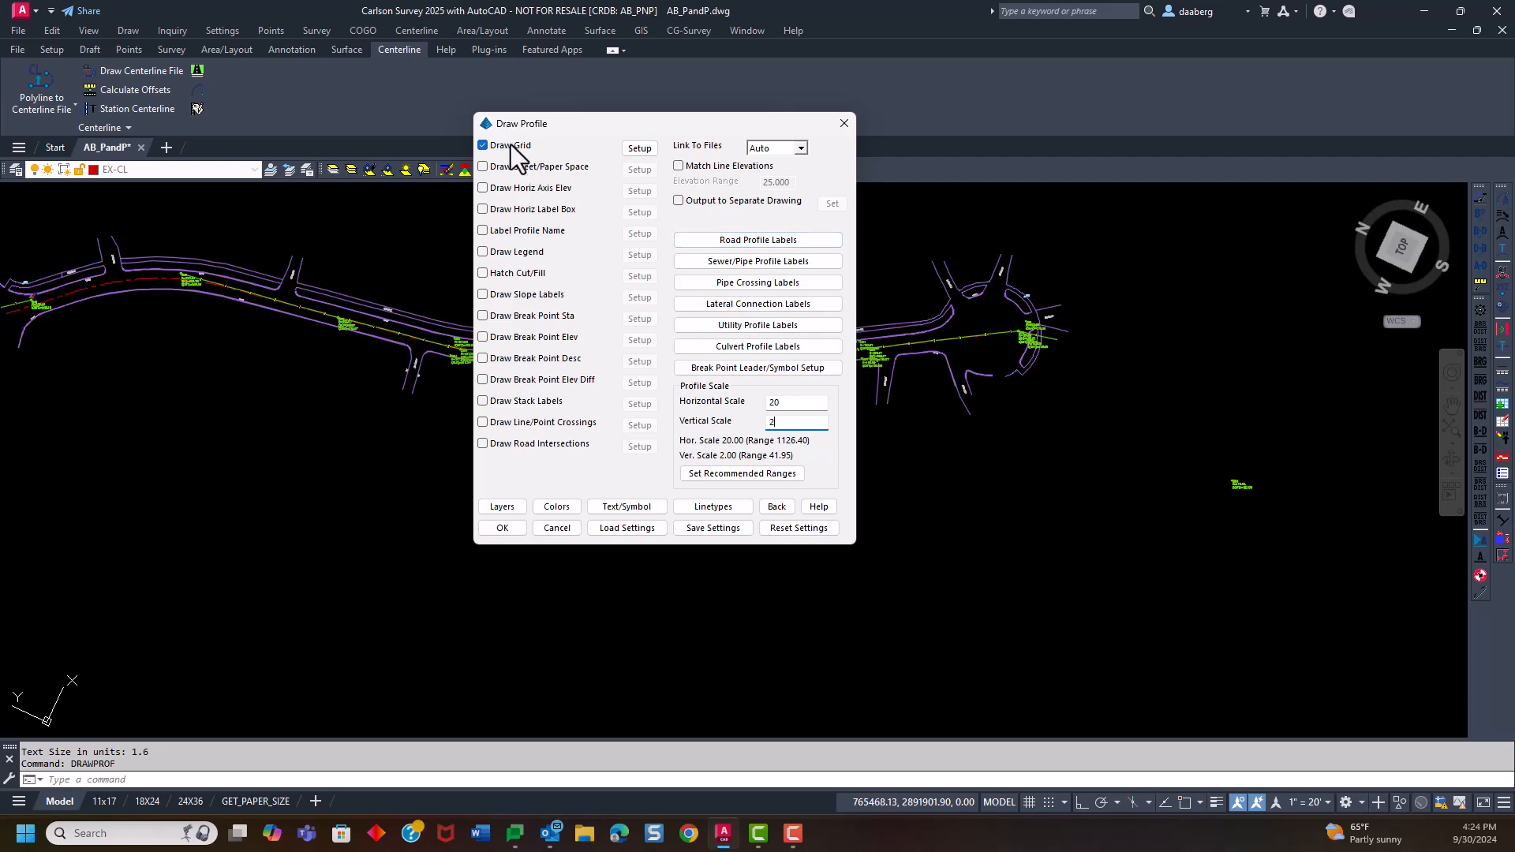
Load the MER ROAD PROFILES.pfs profile settings and turn off drawing of road intersections
{"action": "left_click", "coordinate": [639, 149]}
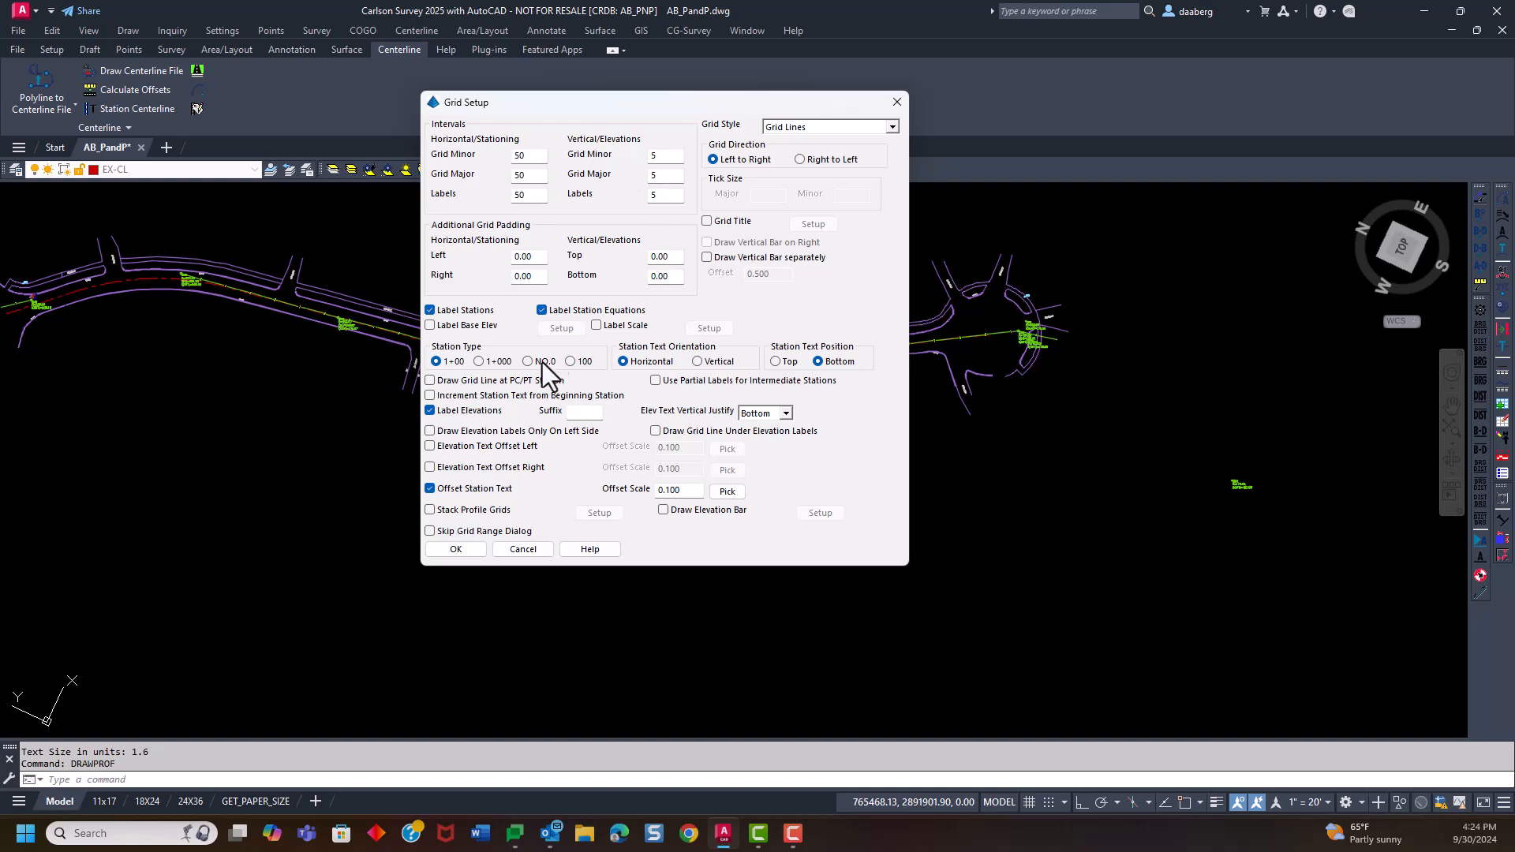
{"action": "left_click", "coordinate": [521, 549]}
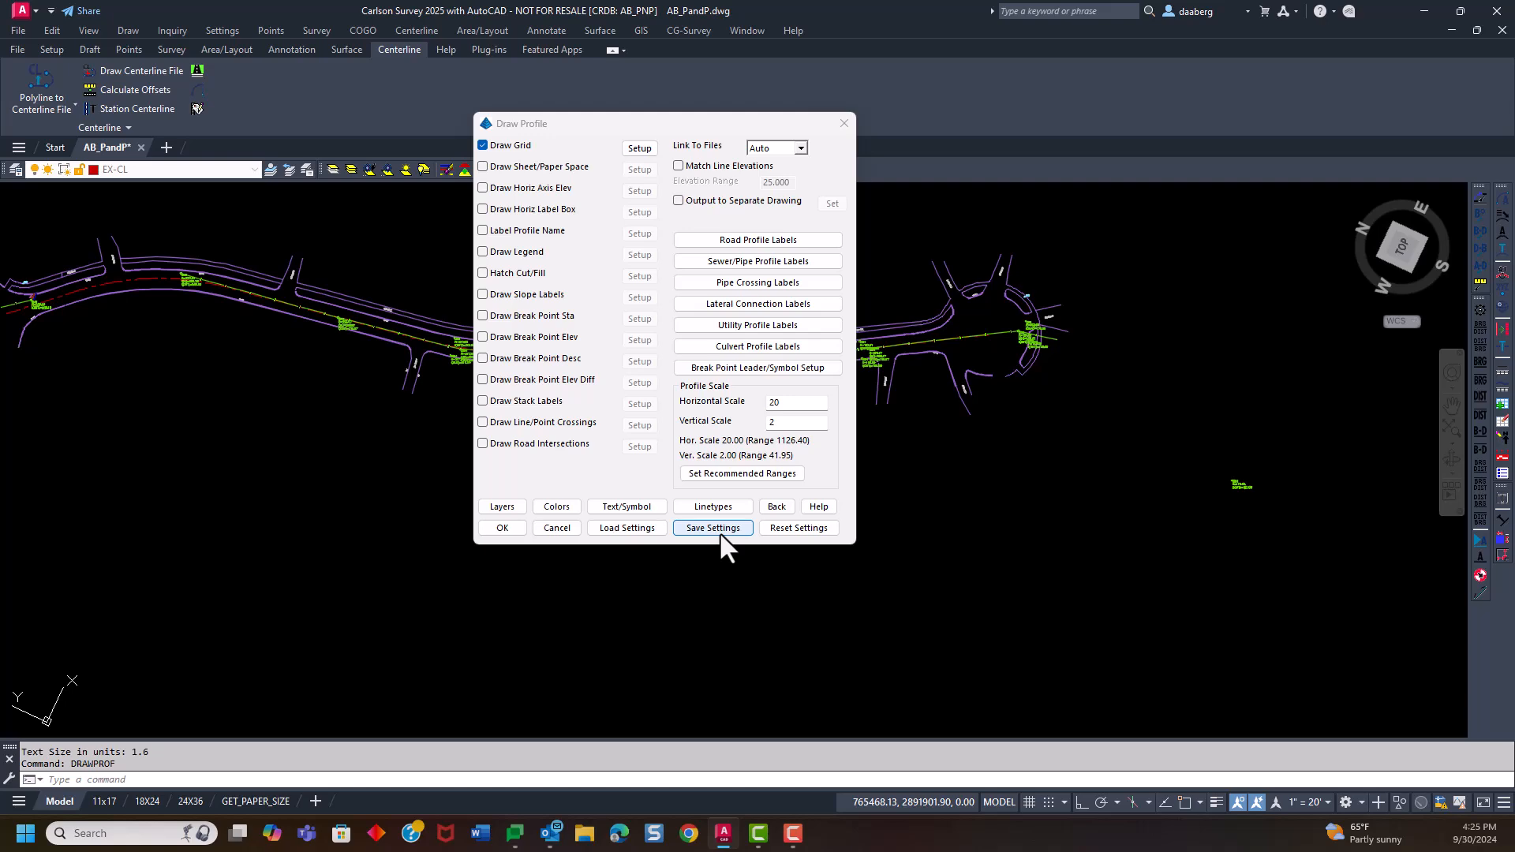
{"action": "left_click", "coordinate": [632, 527]}
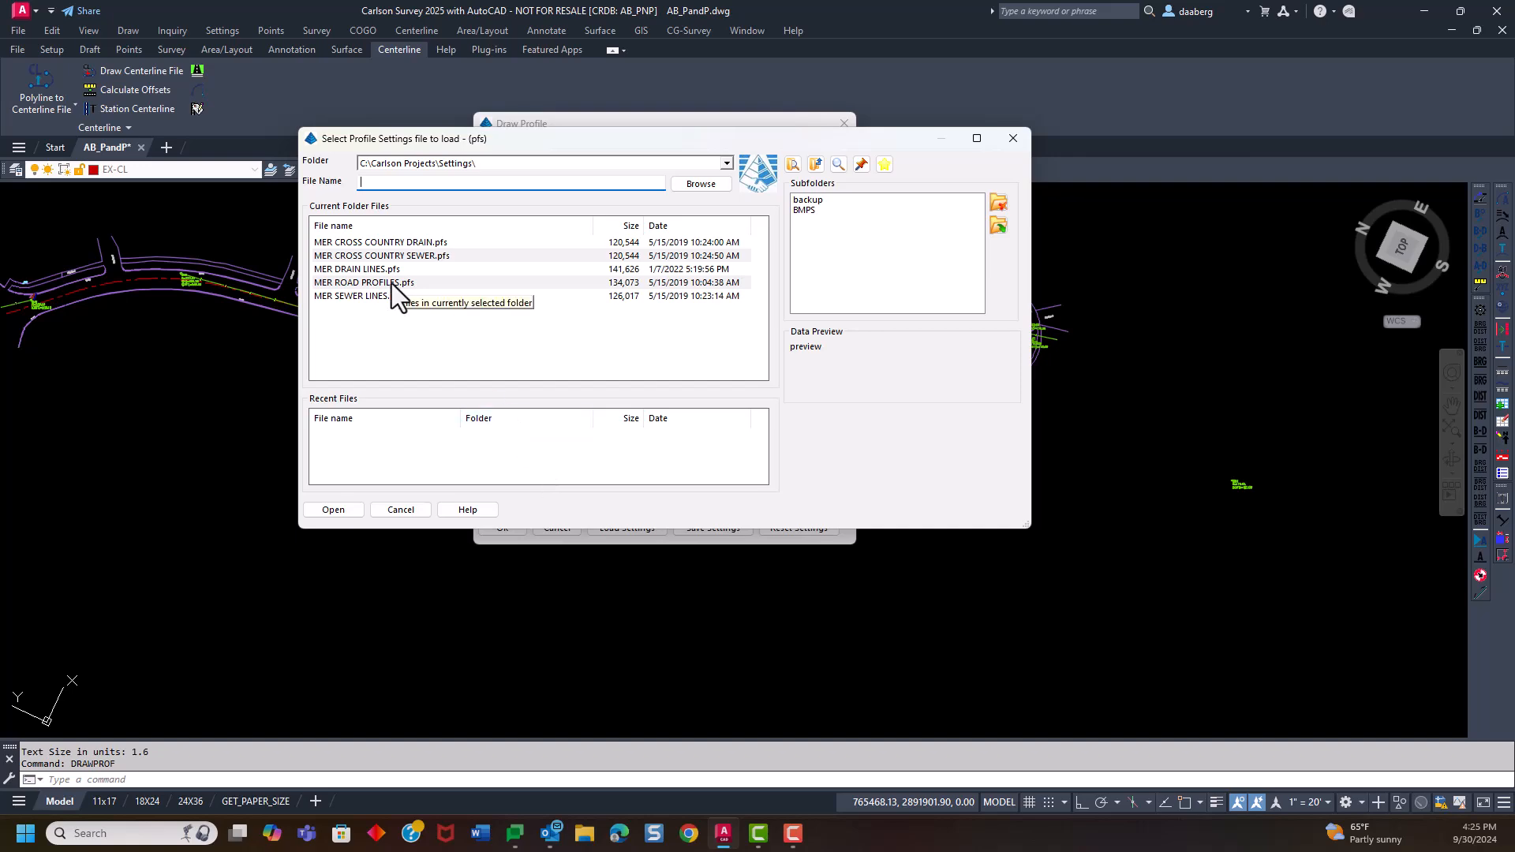
{"action": "left_click", "coordinate": [342, 283]}
{"action": "left_click", "coordinate": [353, 508]}
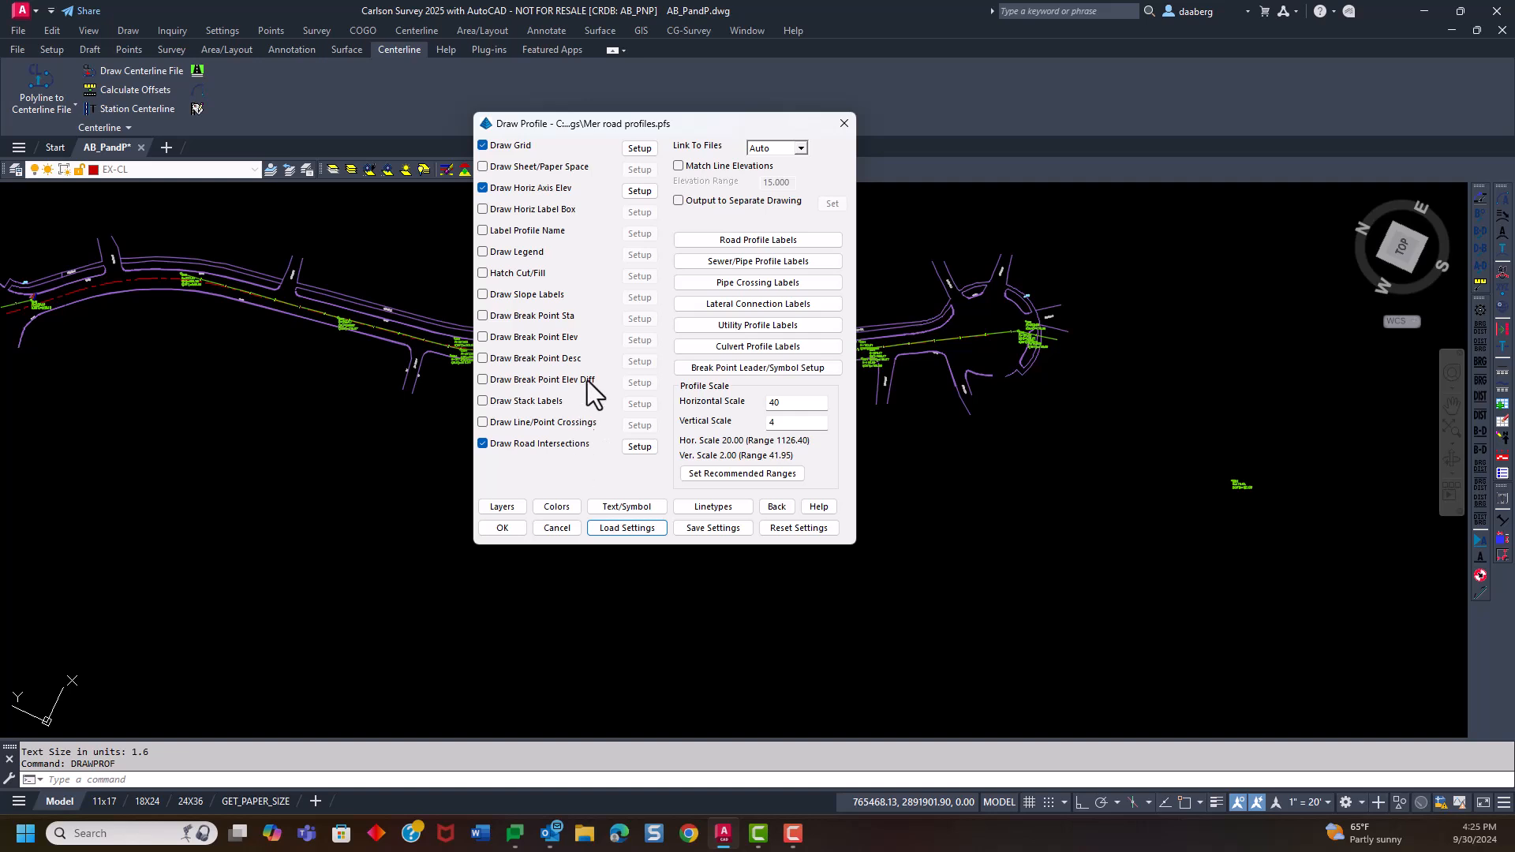
{"action": "left_click", "coordinate": [483, 443]}
Review the road profile label, horizontal axis elevation and profile layer settings
{"action": "left_click", "coordinate": [745, 240]}
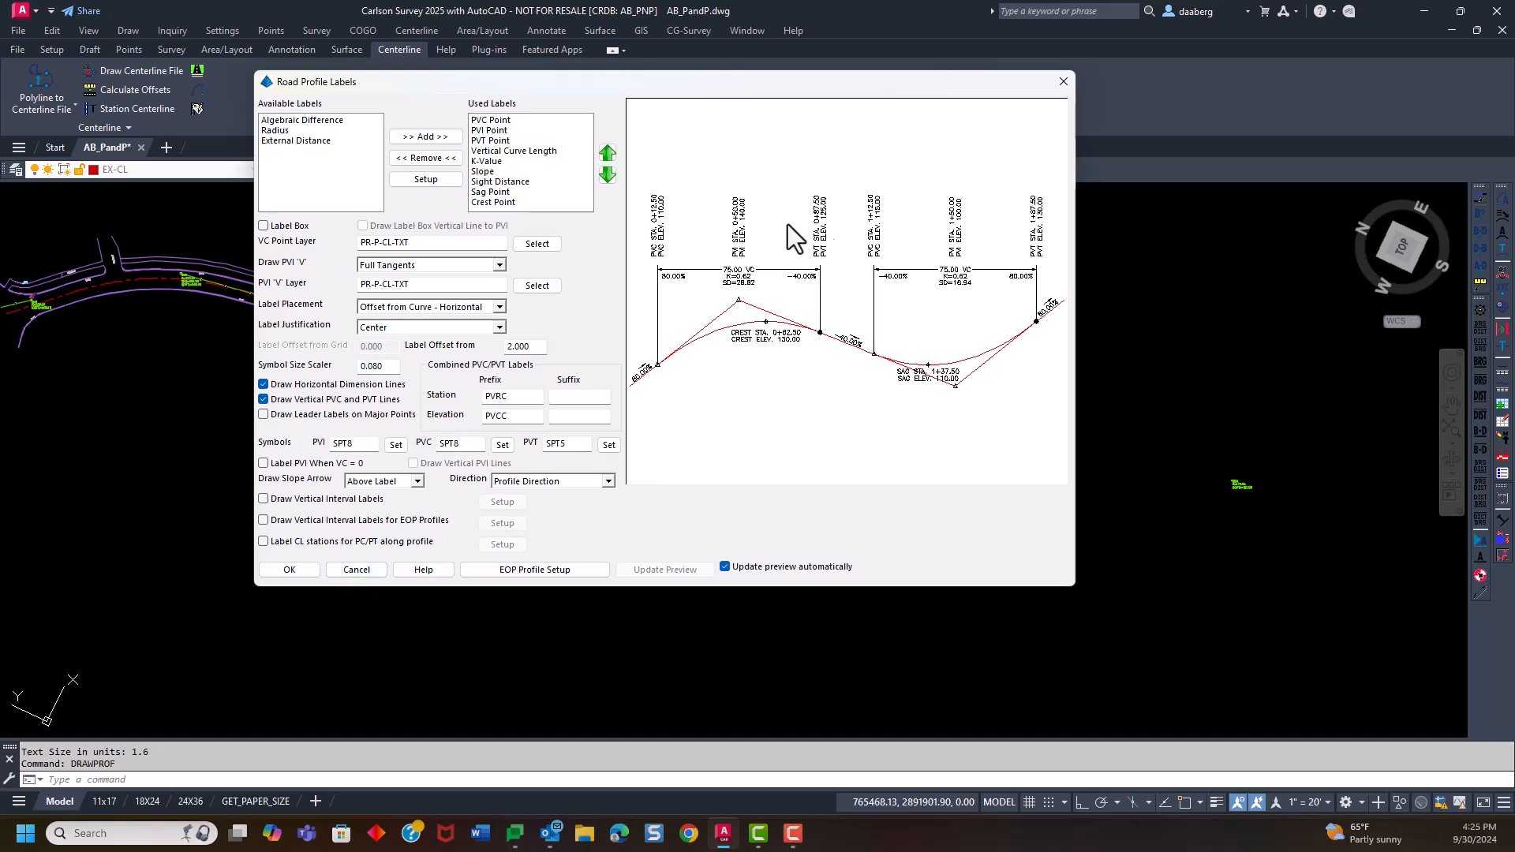
{"action": "left_click", "coordinate": [356, 568]}
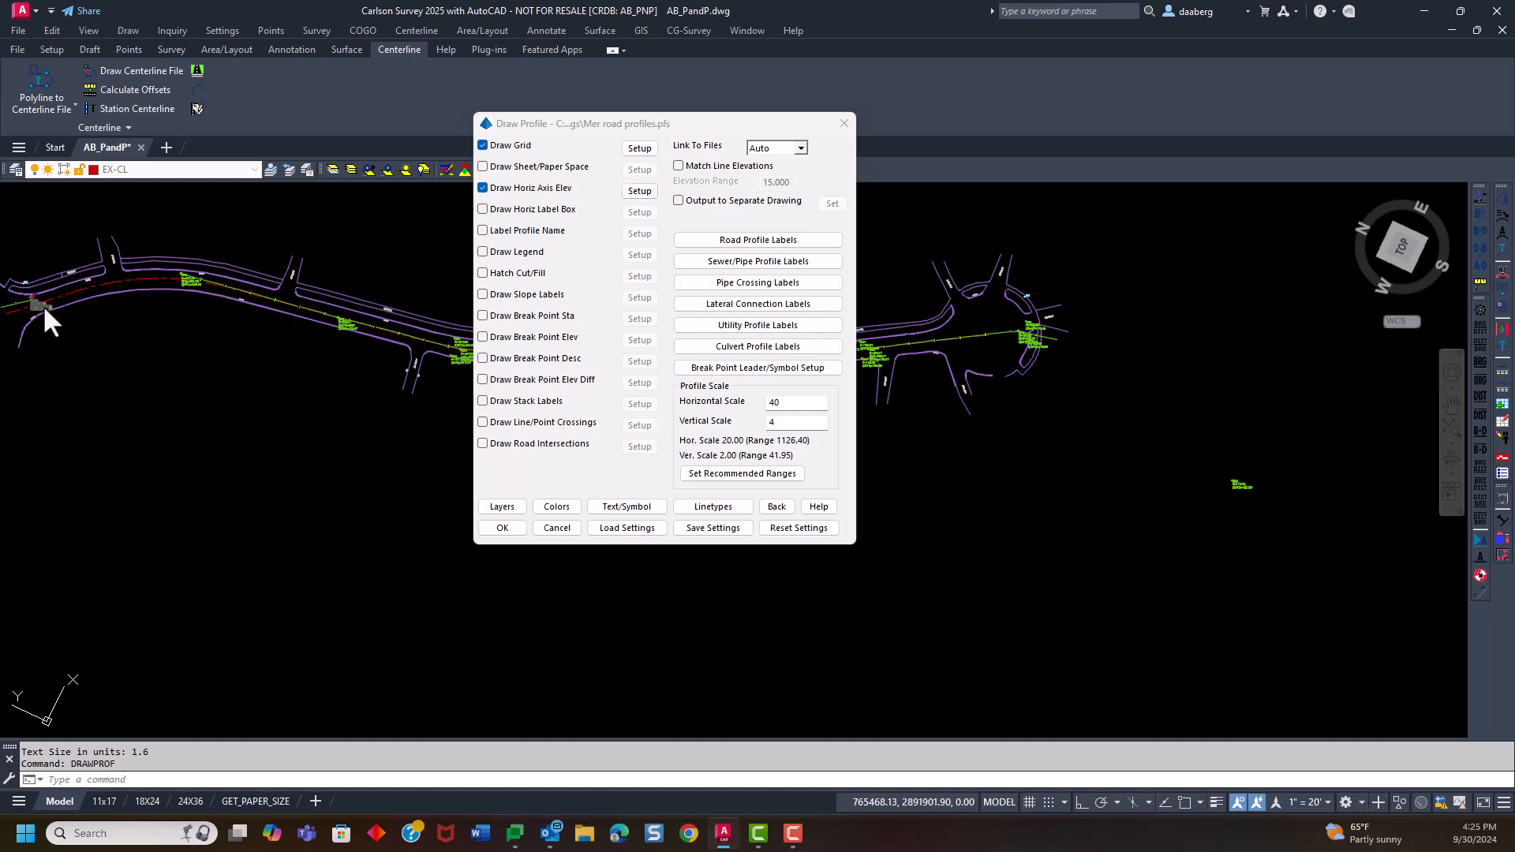
{"action": "left_click", "coordinate": [660, 120]}
{"action": "left_click_drag", "start_coordinate": [660, 121], "coordinate": [659, 122]}
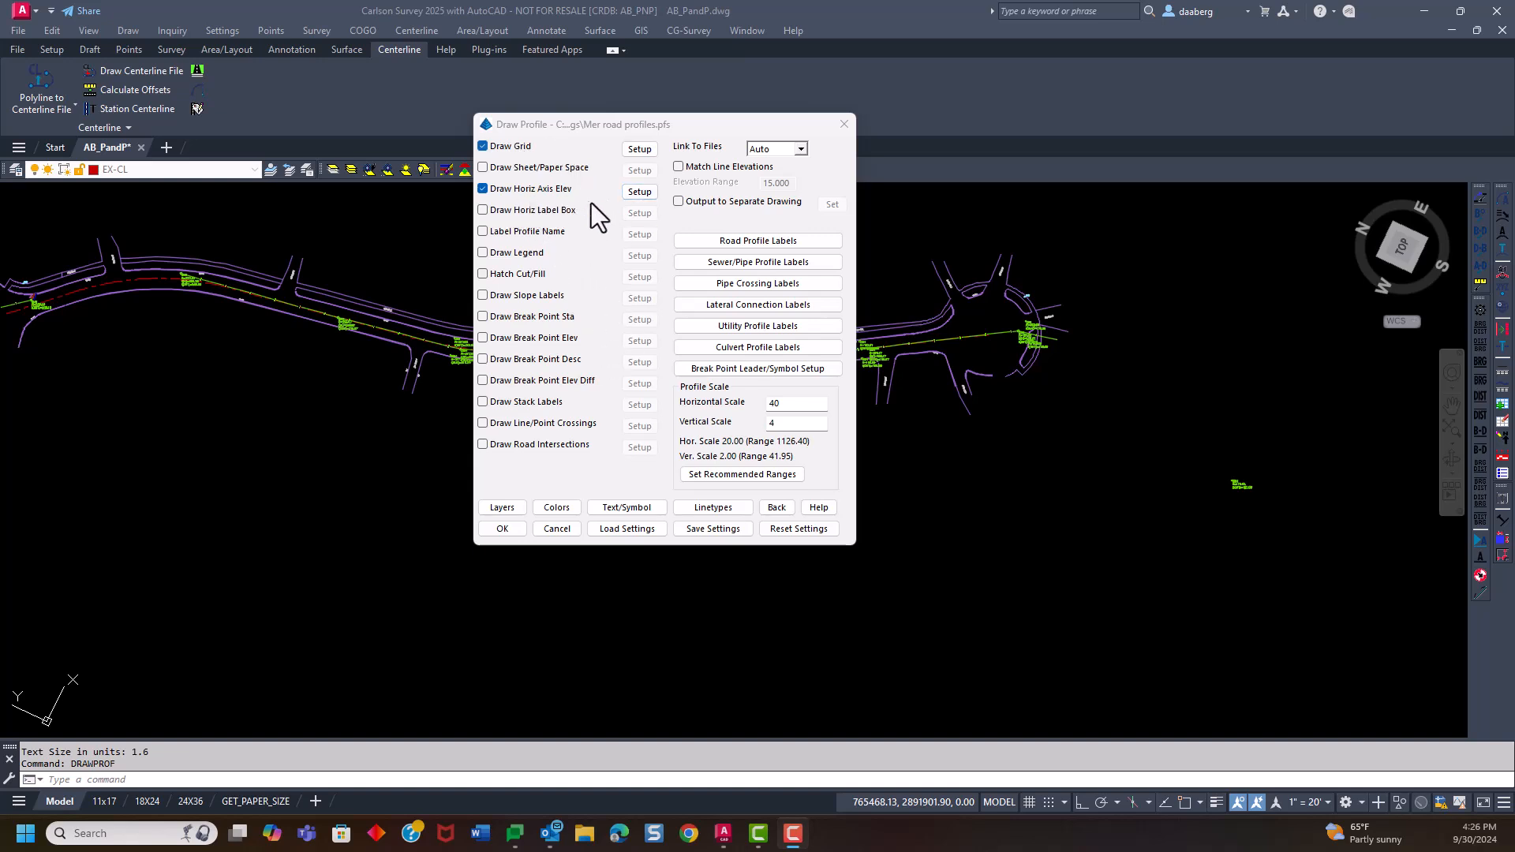
{"action": "left_click", "coordinate": [639, 194]}
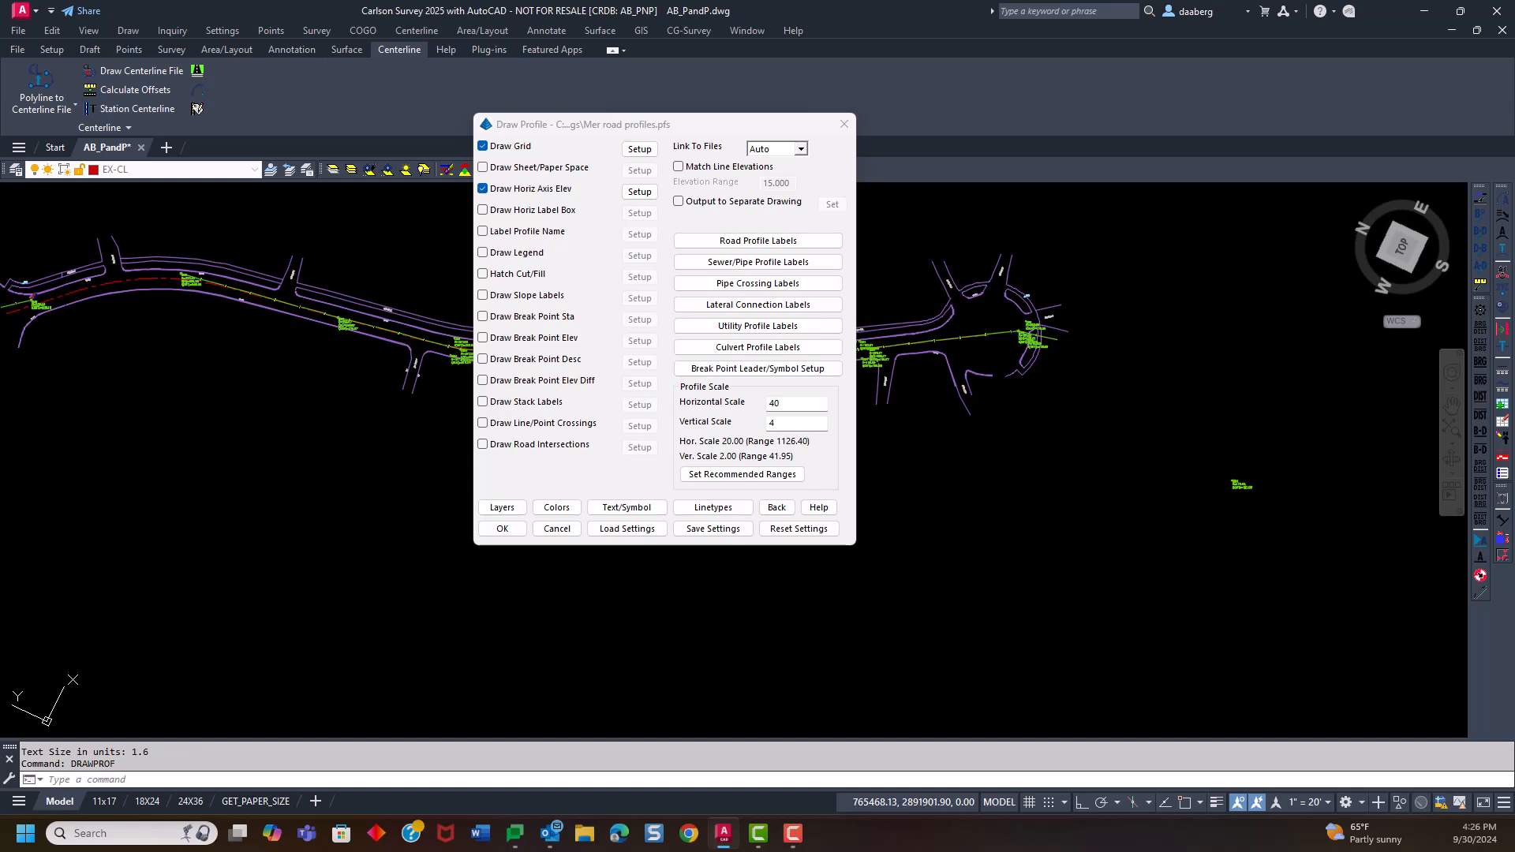
{"action": "left_click", "coordinate": [509, 511]}
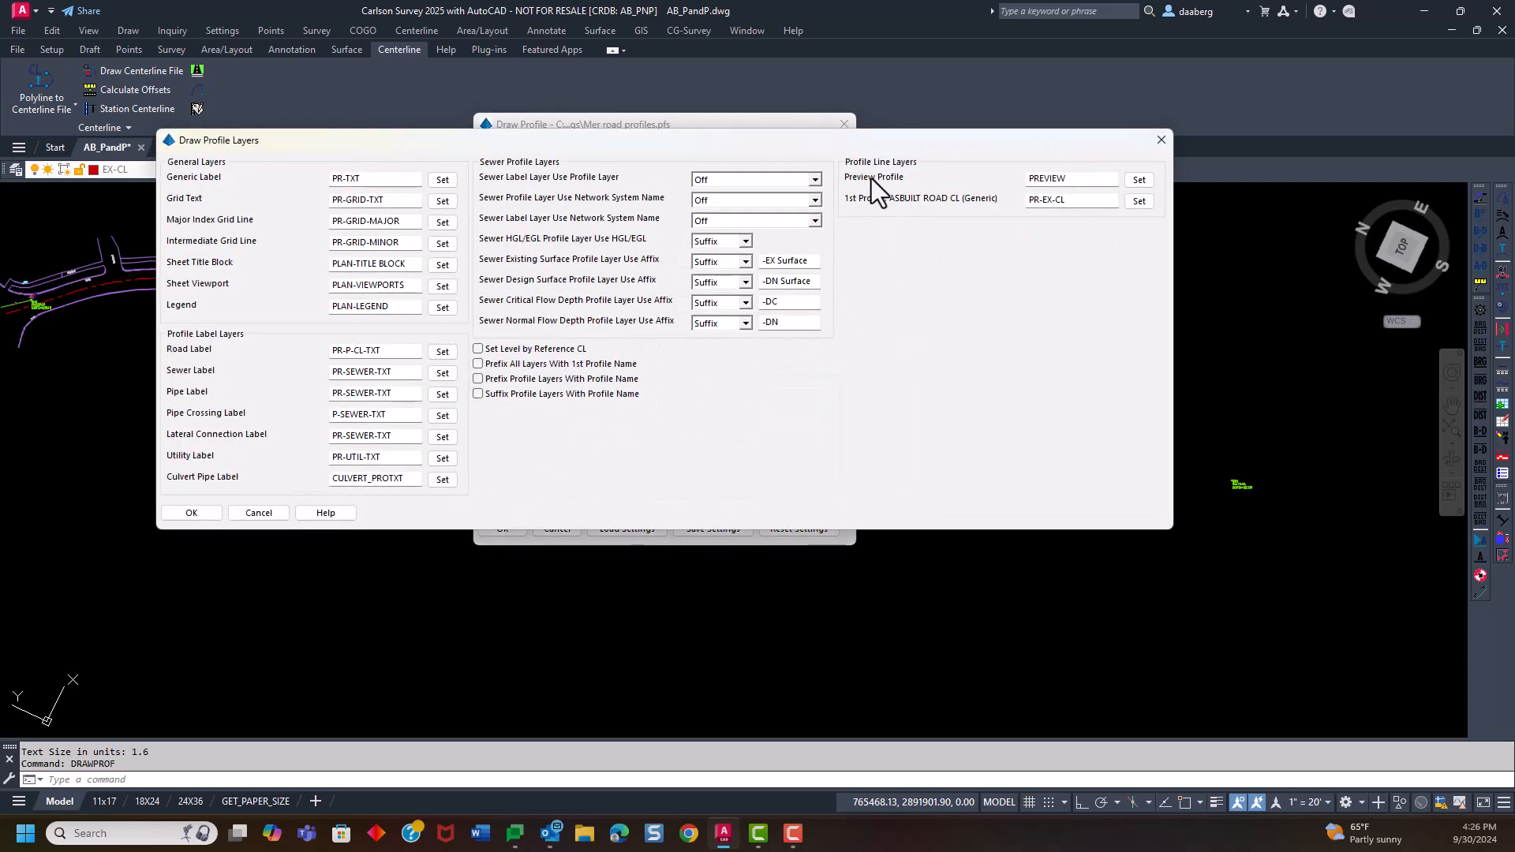
{"action": "left_click", "coordinate": [1092, 179]}
{"action": "left_click", "coordinate": [1072, 202]}
{"action": "left_click", "coordinate": [257, 514]}
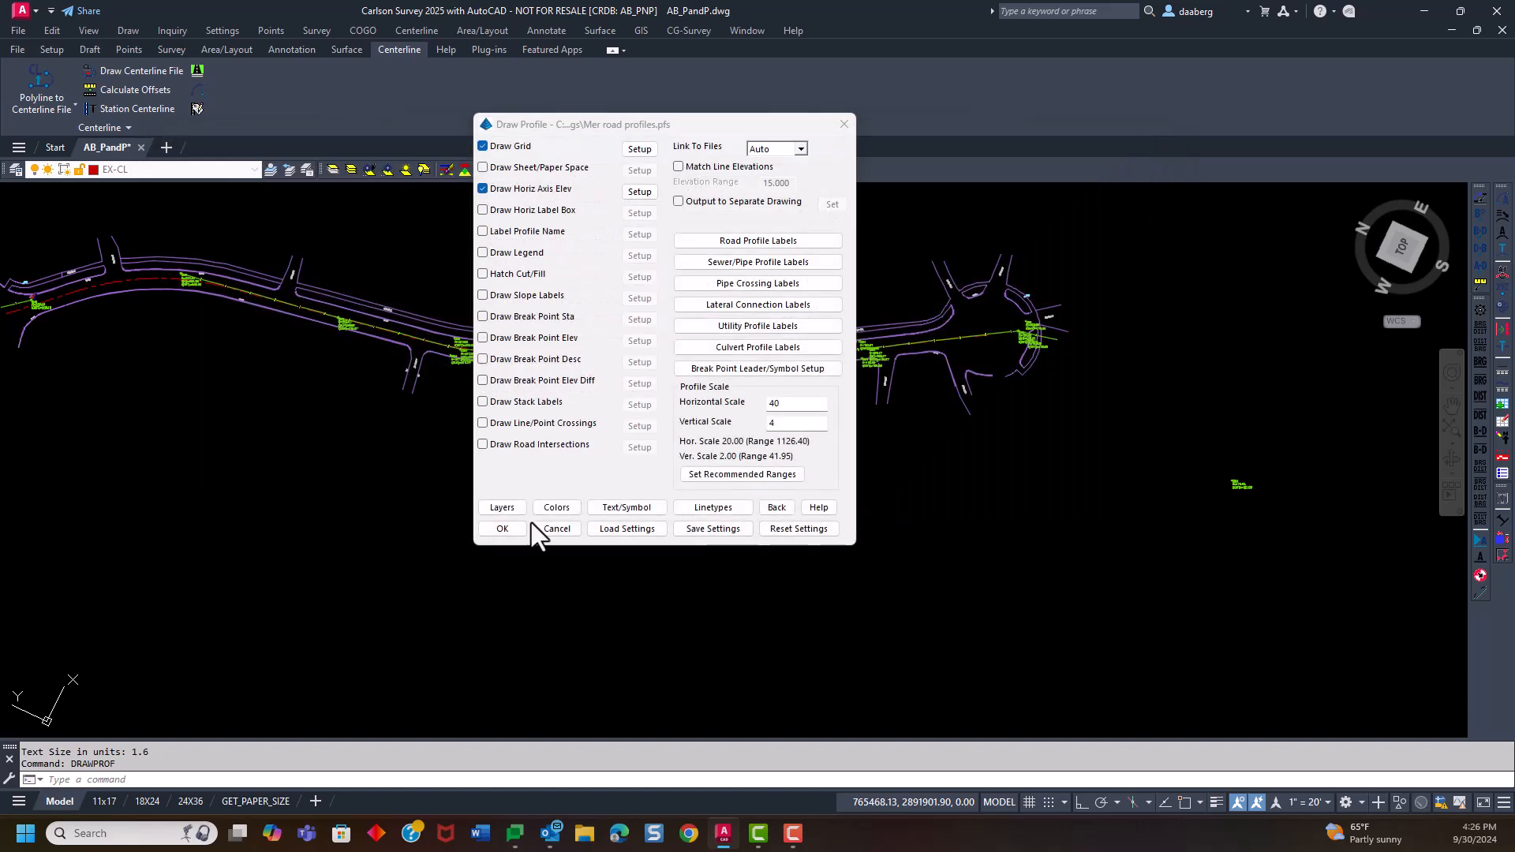
Set the profile grid's bottom elevation to 150 and place the profile in the empty area beside the road plan
{"action": "left_click", "coordinate": [505, 529]}
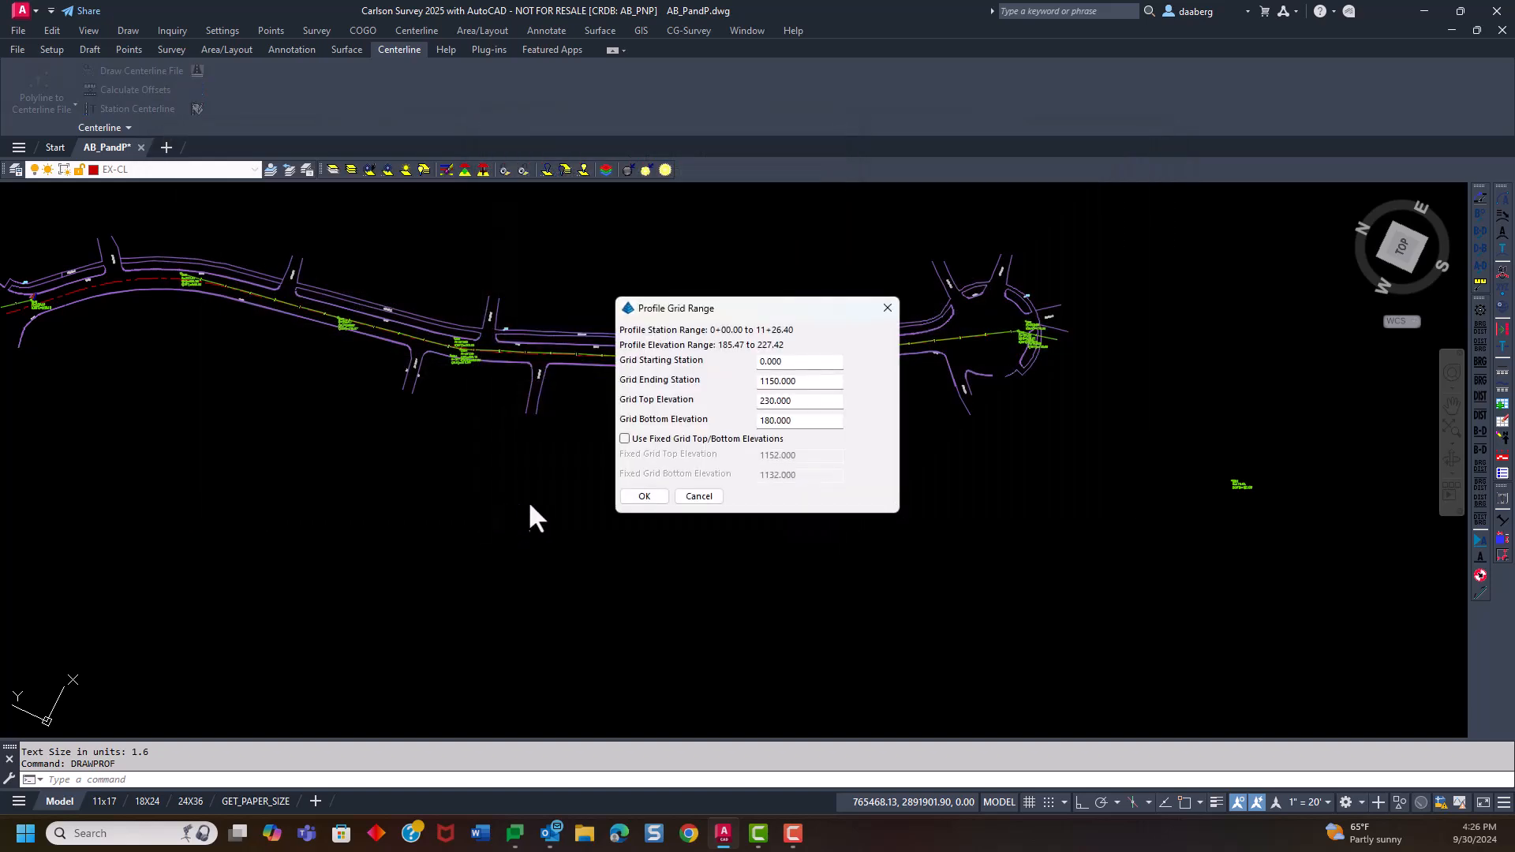
{"action": "left_click_drag", "start_coordinate": [720, 309], "coordinate": [569, 268]}
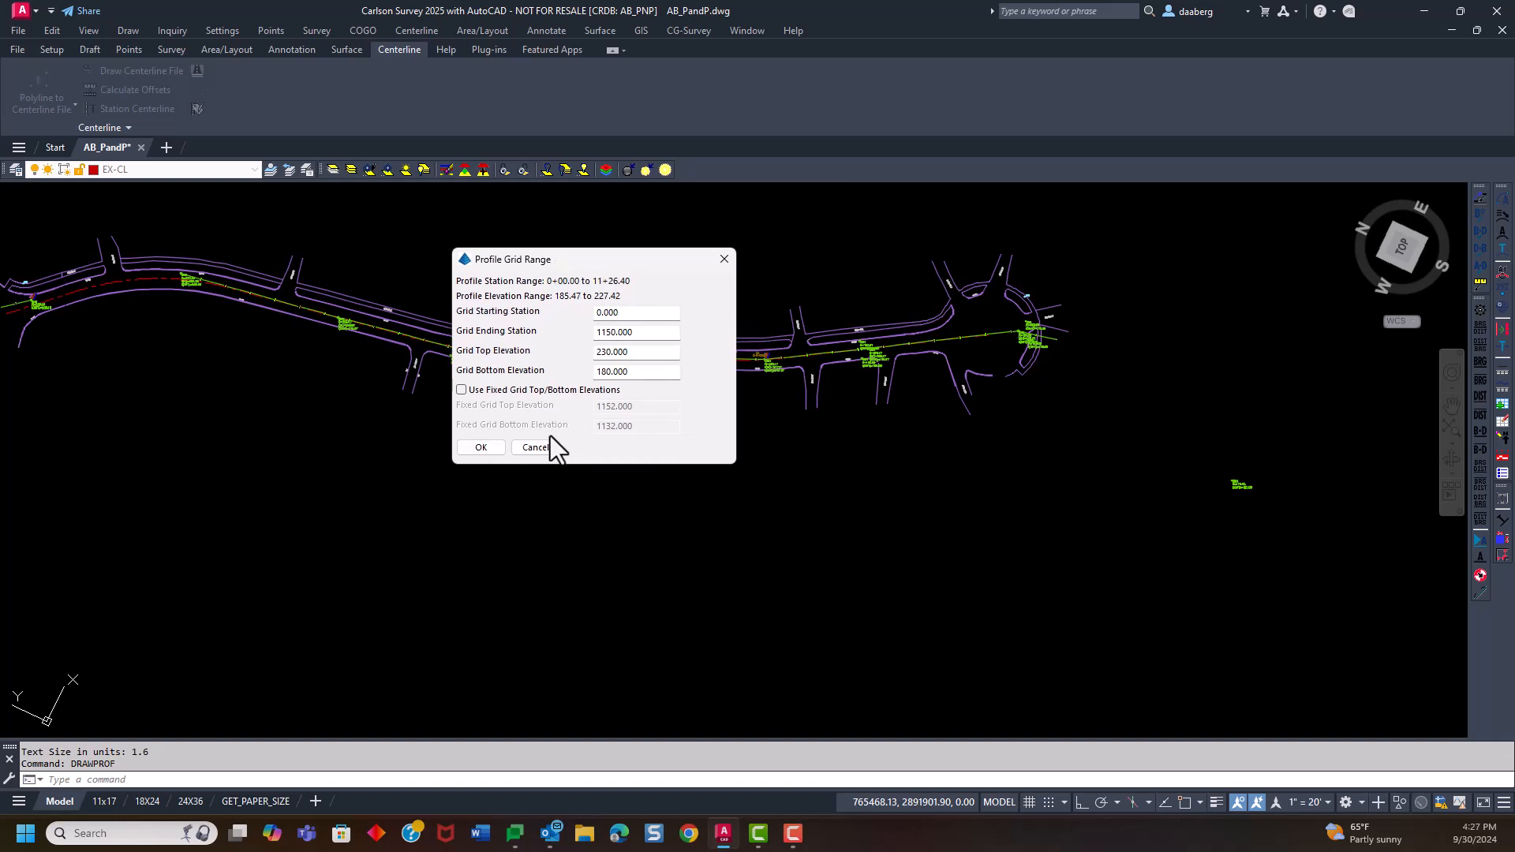
{"action": "left_click_drag", "start_coordinate": [568, 255], "coordinate": [534, 236]}
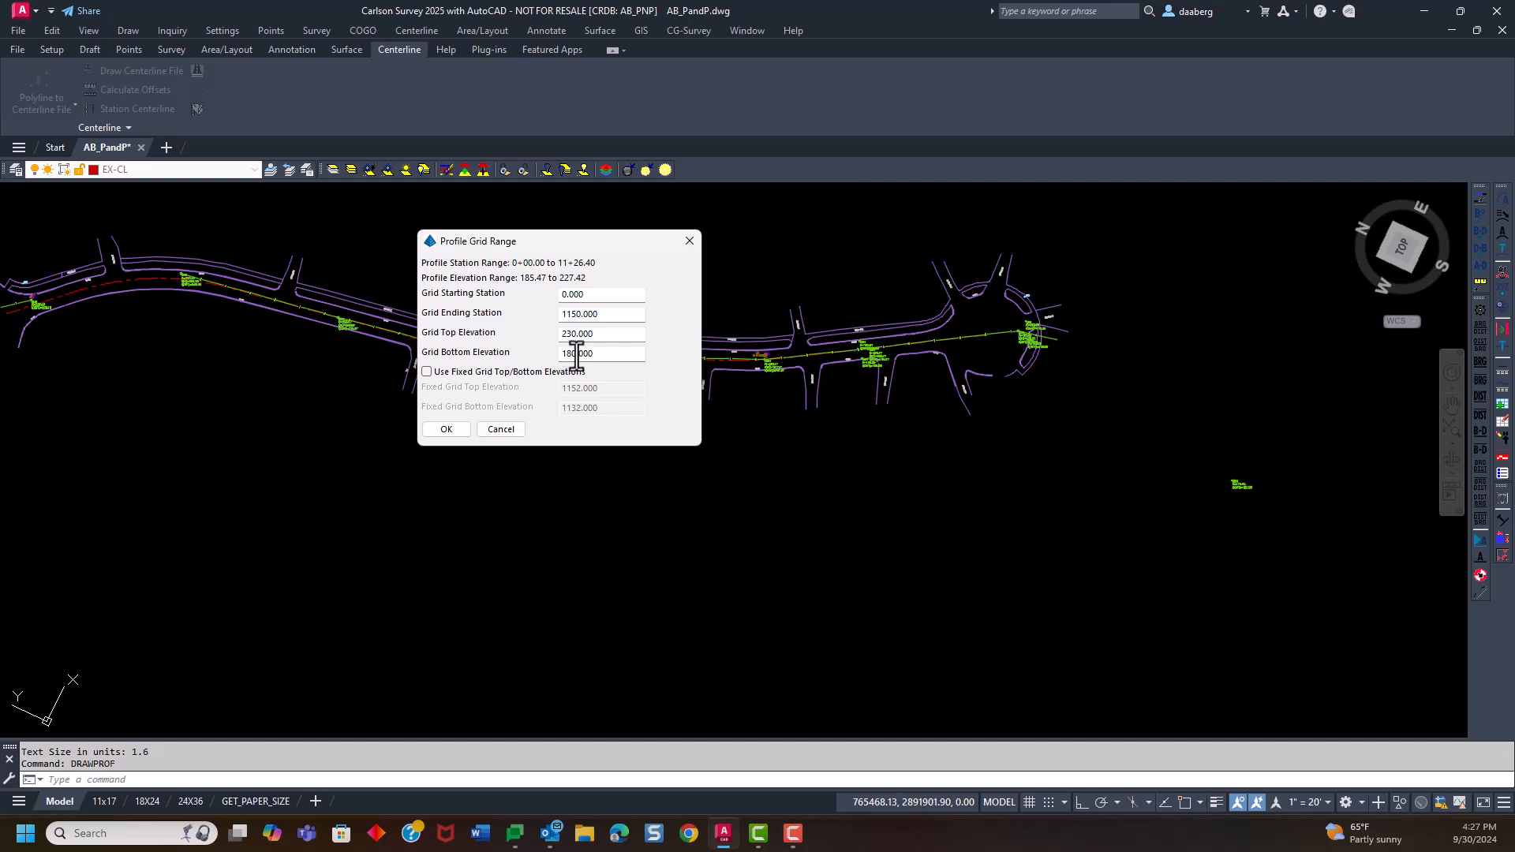
{"action": "left_click_drag", "start_coordinate": [567, 355], "coordinate": [619, 348]}
{"action": "left_click", "coordinate": [444, 428]}
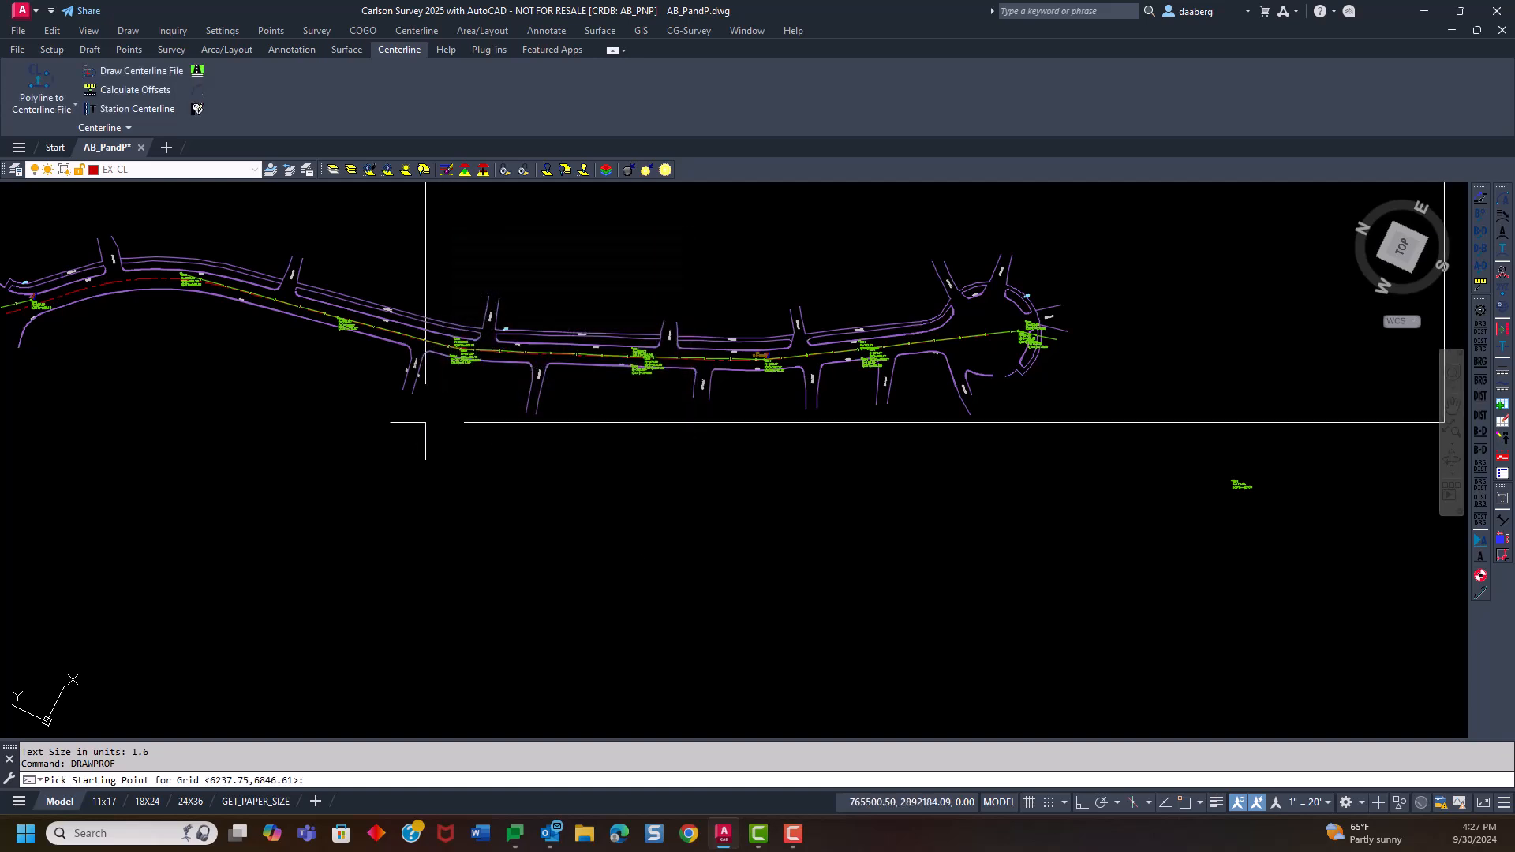
{"action": "scroll", "coordinate": [341, 375], "scroll_direction": "down", "scroll_amount": 5}
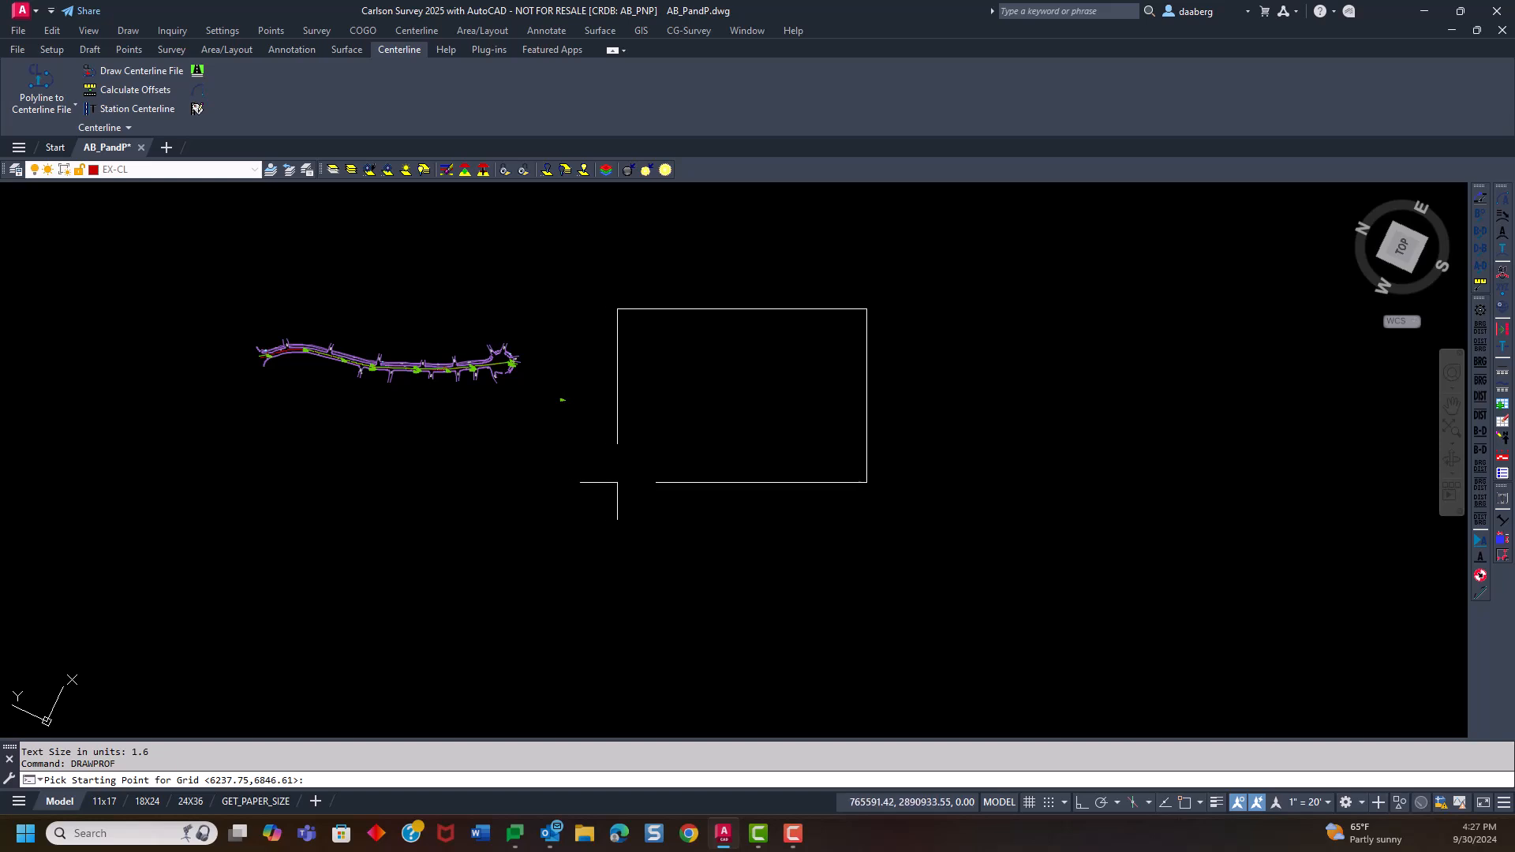
{"action": "left_click", "coordinate": [617, 482]}
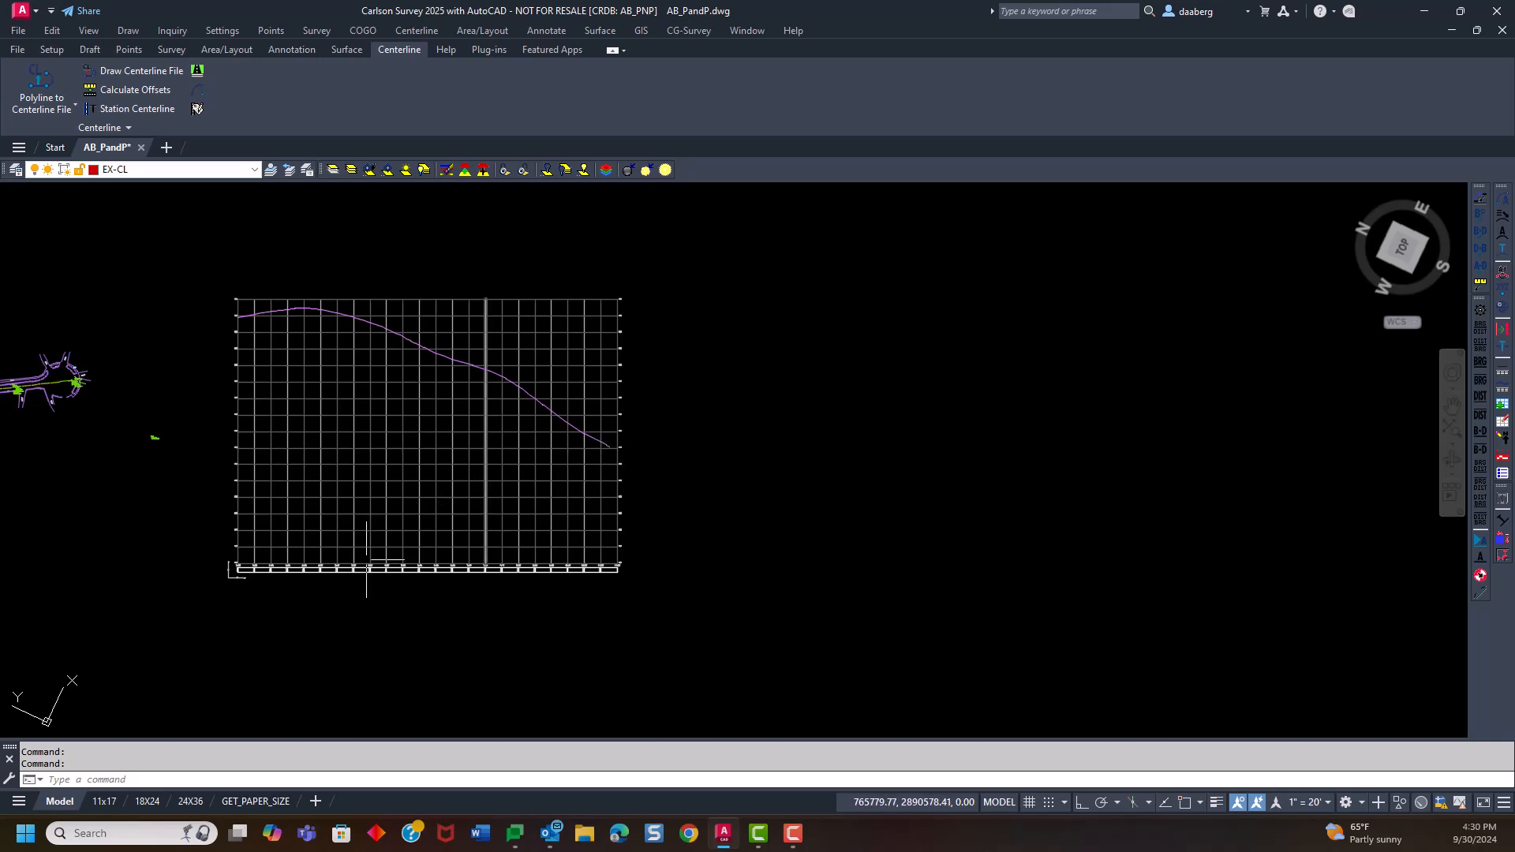
Examine the drawn profile's station labels, elevation row, scale bars and grid
{"action": "scroll", "coordinate": [182, 563], "scroll_direction": "up", "scroll_amount": 6}
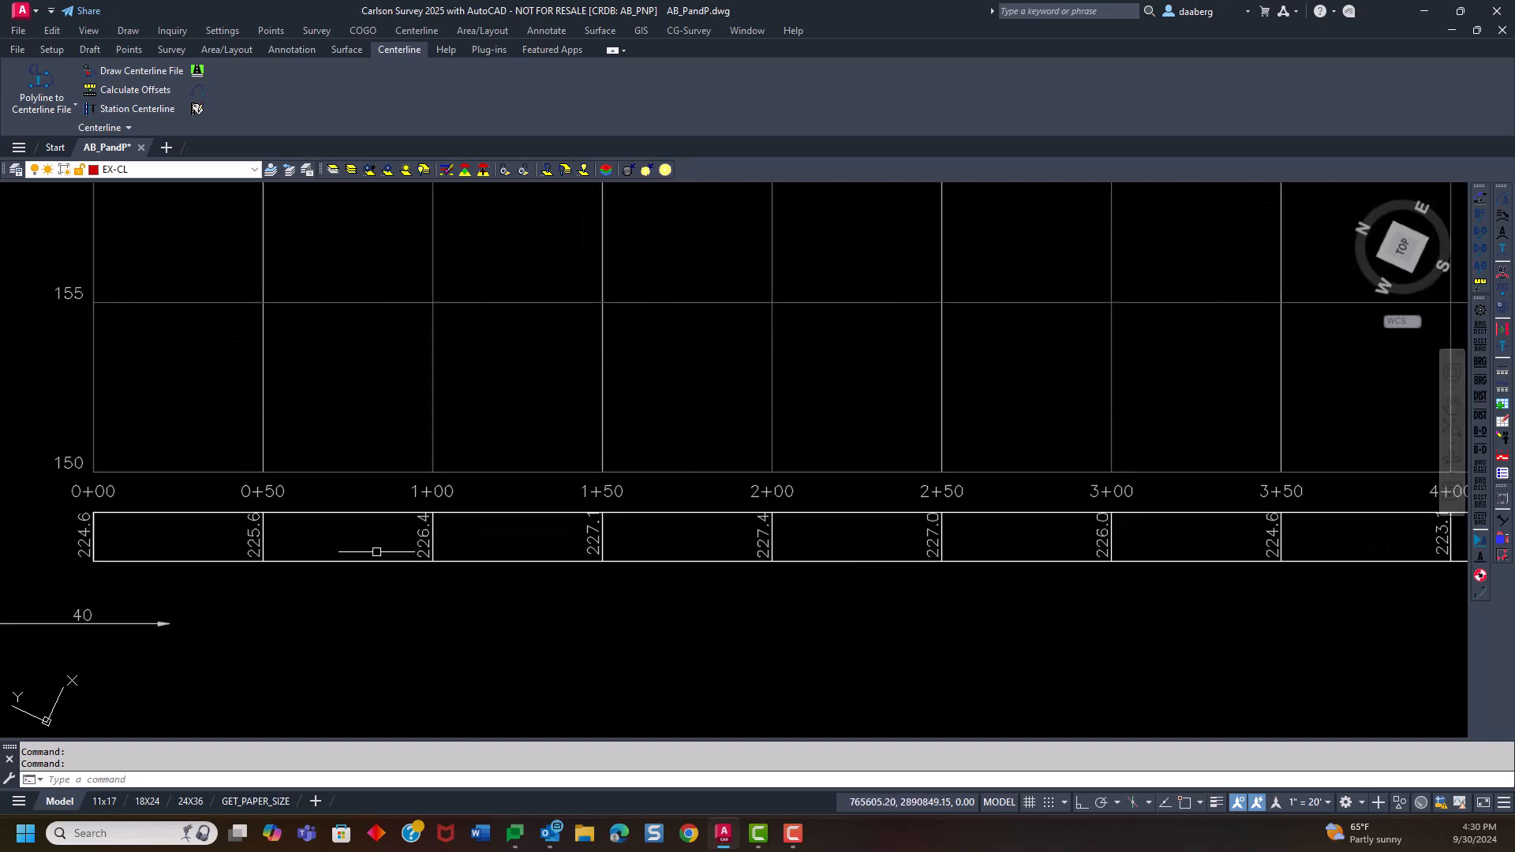
{"action": "middle_click_drag", "start_coordinate": [282, 609], "coordinate": [465, 573]}
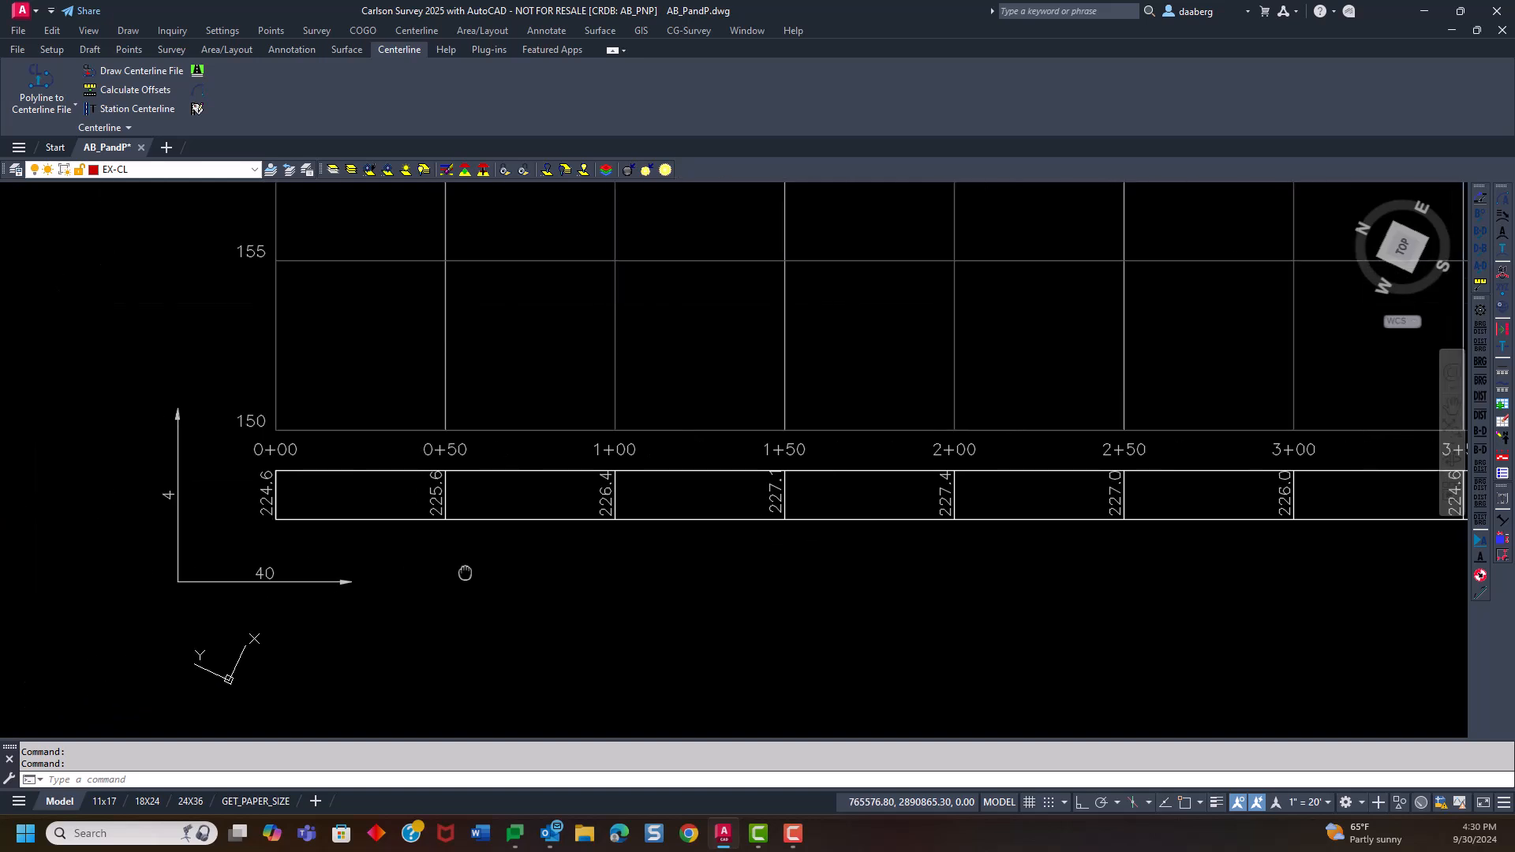
{"action": "scroll", "coordinate": [457, 578], "scroll_direction": "down", "scroll_amount": 8}
{"action": "middle_click_drag", "start_coordinate": [643, 570], "coordinate": [325, 672]}
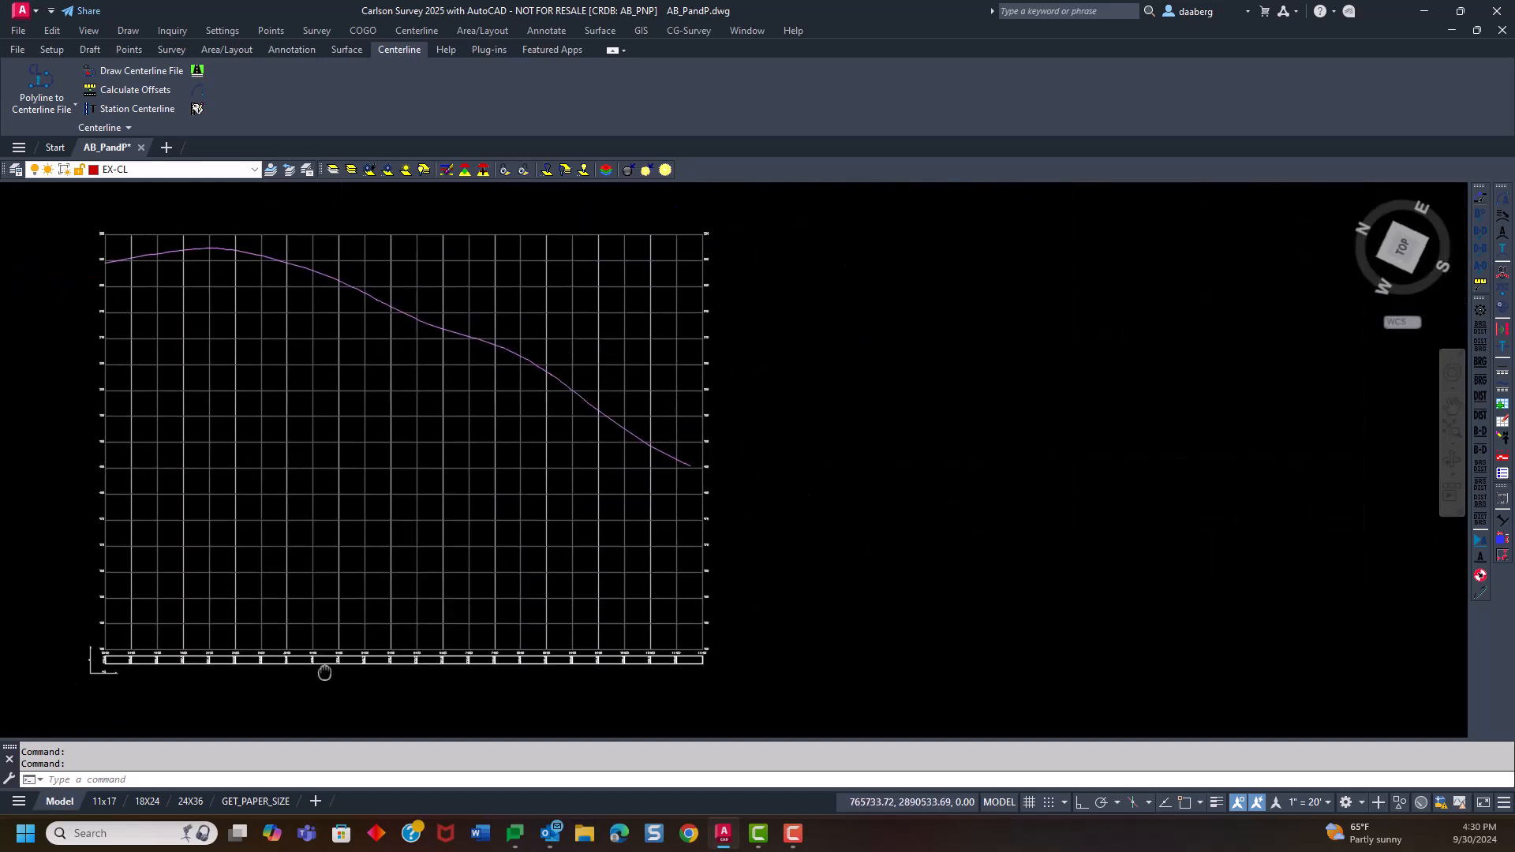
Examine the drain manhole and catch basin labels along the full length of the road plan
{"action": "middle_click_drag", "start_coordinate": [416, 457], "coordinate": [536, 472]}
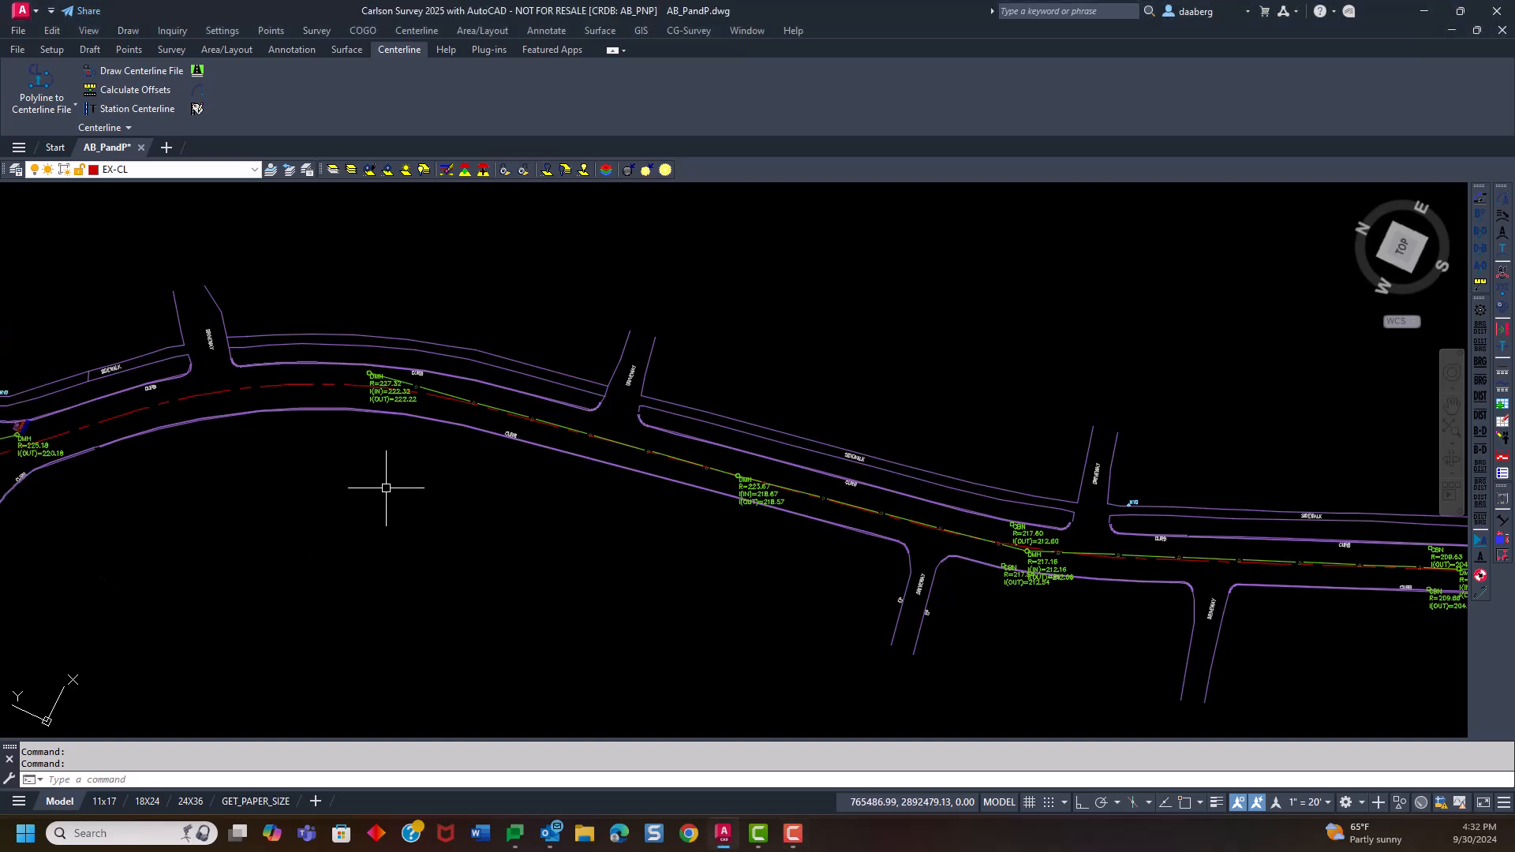
{"action": "middle_click_drag", "start_coordinate": [497, 517], "coordinate": [329, 534]}
{"action": "scroll", "coordinate": [298, 375], "scroll_direction": "up", "scroll_amount": 6}
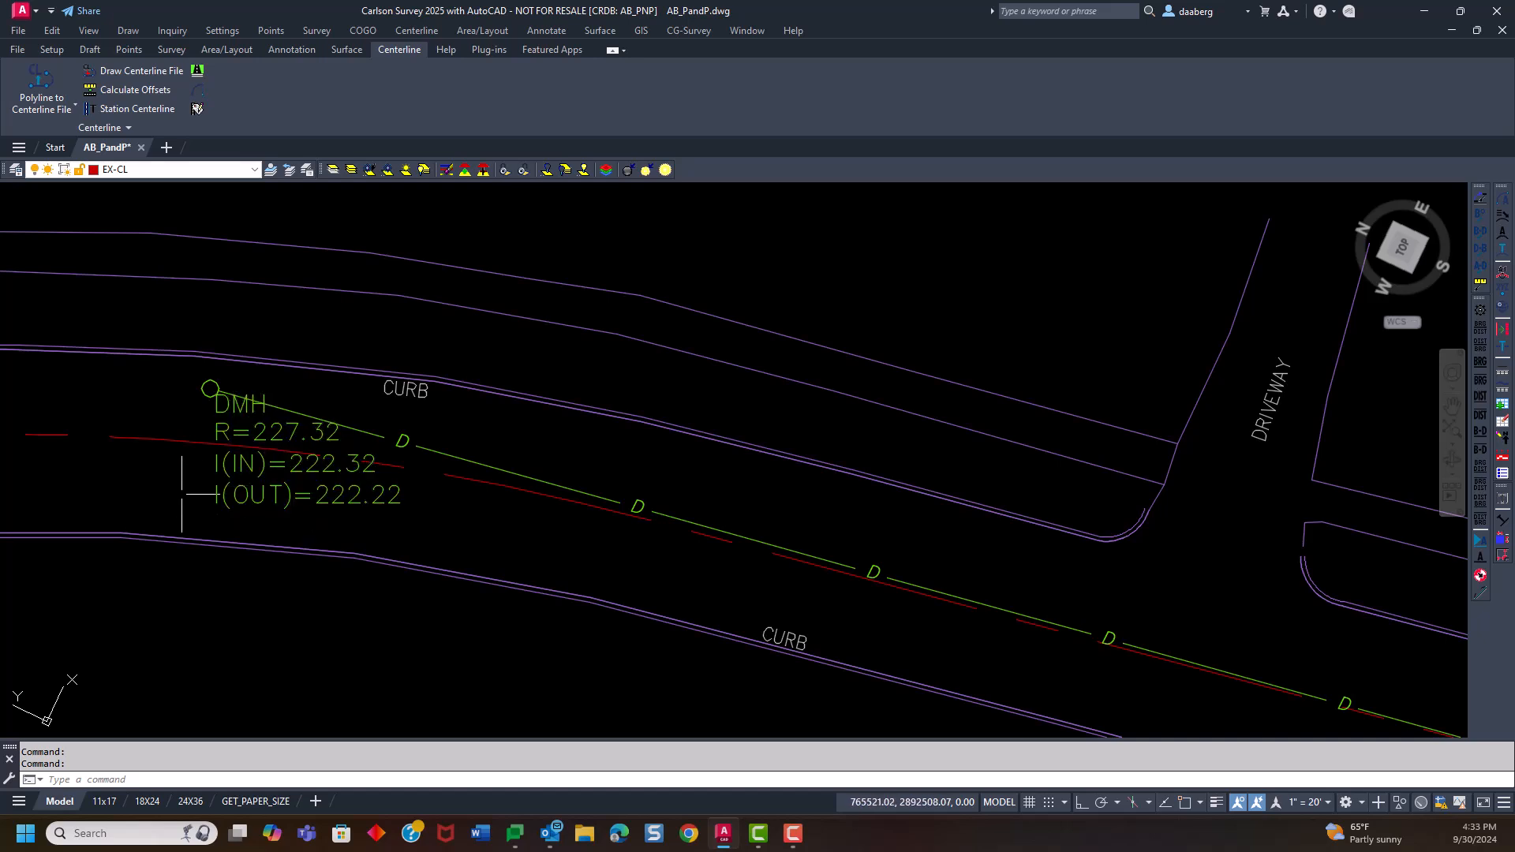
{"action": "scroll", "coordinate": [162, 500], "scroll_direction": "down", "scroll_amount": 2}
{"action": "middle_click_drag", "start_coordinate": [528, 650], "coordinate": [135, 484]}
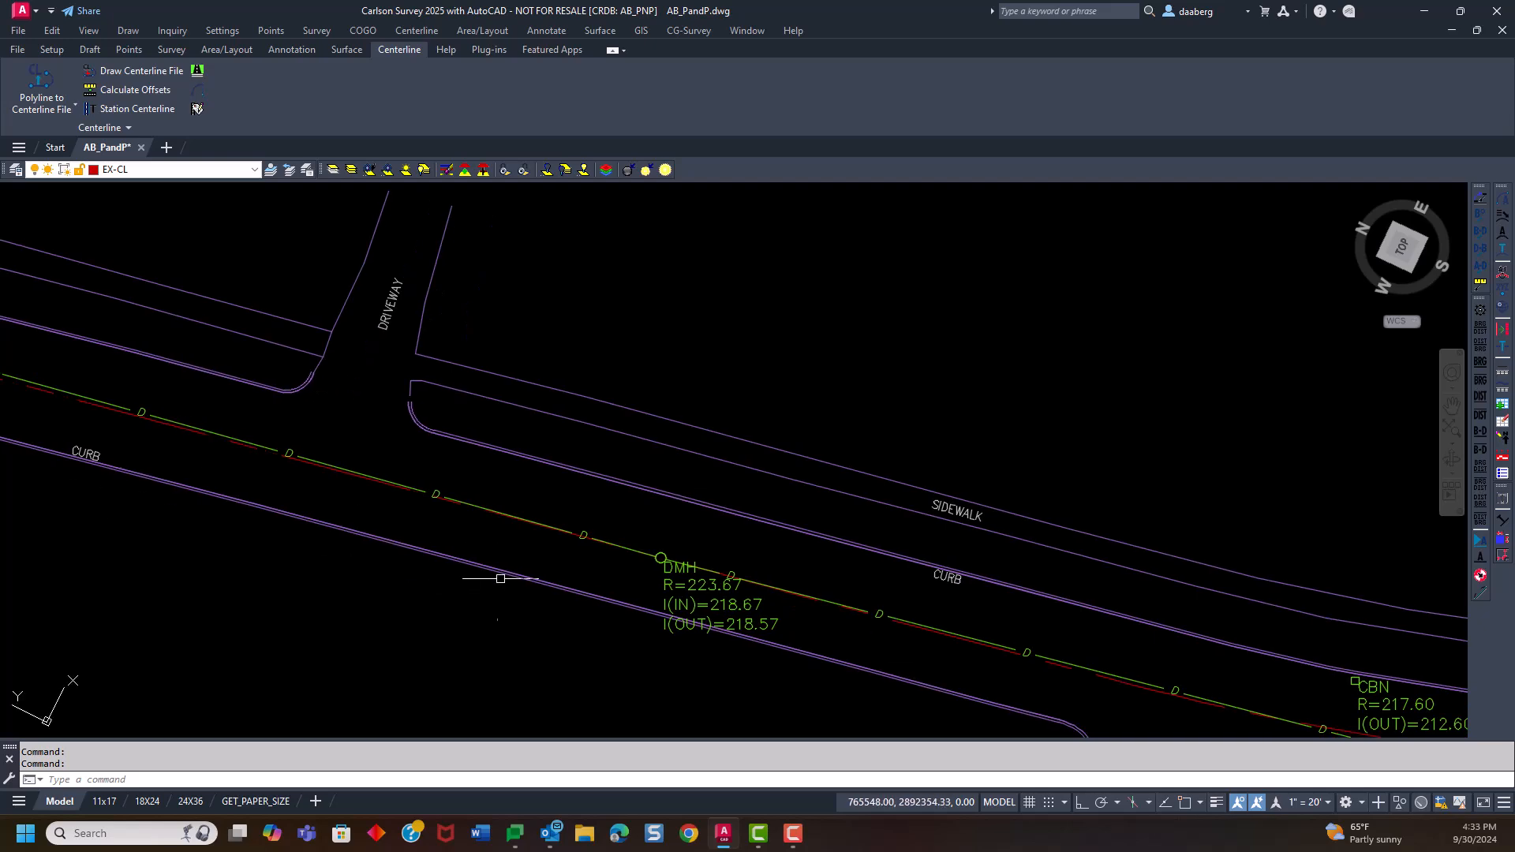
{"action": "middle_click_drag", "start_coordinate": [500, 581], "coordinate": [244, 453]}
{"action": "scroll", "coordinate": [412, 475], "scroll_direction": "down", "scroll_amount": 2}
{"action": "middle_click_drag", "start_coordinate": [709, 638], "coordinate": [347, 562]}
{"action": "middle_click_drag", "start_coordinate": [820, 608], "coordinate": [277, 580]}
{"action": "middle_click_drag", "start_coordinate": [529, 622], "coordinate": [334, 612]}
{"action": "scroll", "coordinate": [318, 516], "scroll_direction": "up", "scroll_amount": 5}
{"action": "scroll", "coordinate": [318, 515], "scroll_direction": "down", "scroll_amount": 13}
{"action": "scroll", "coordinate": [215, 631], "scroll_direction": "up", "scroll_amount": 2}
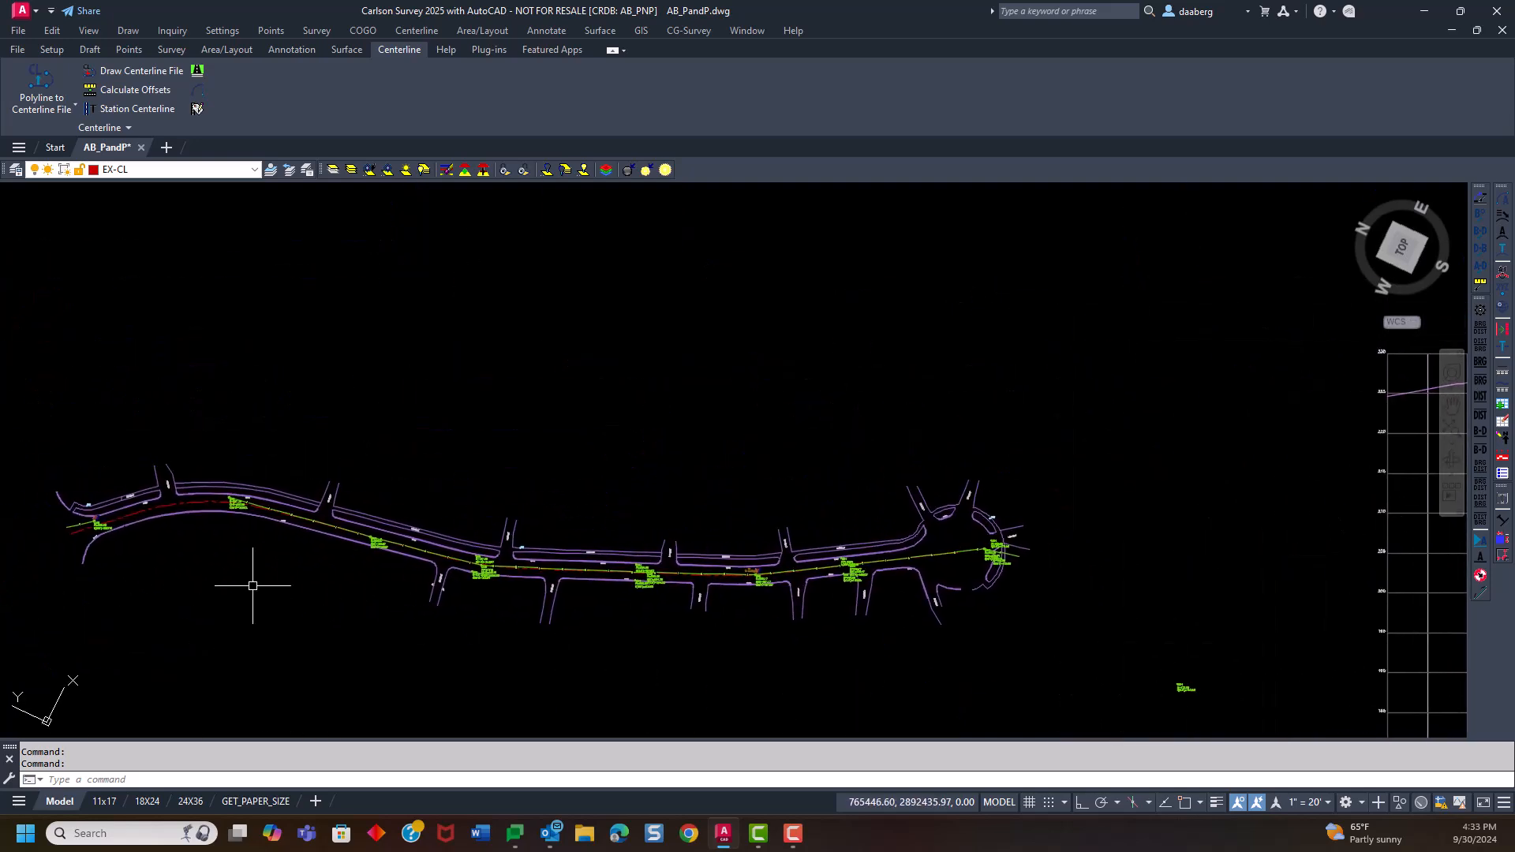
{"action": "scroll", "coordinate": [252, 585], "scroll_direction": "up", "scroll_amount": 2}
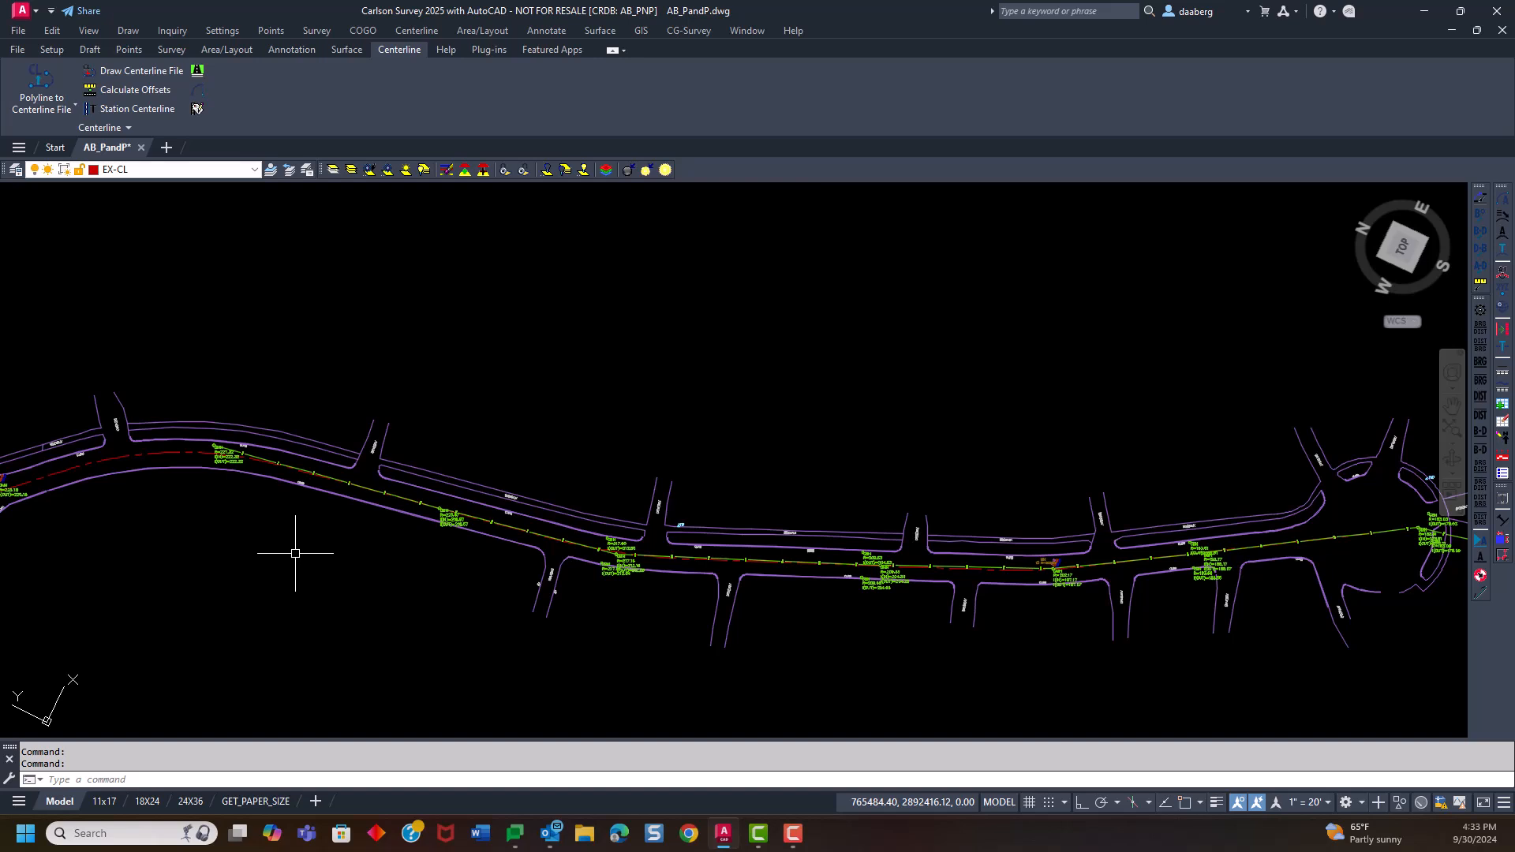
{"action": "scroll", "coordinate": [308, 553], "scroll_direction": "down", "scroll_amount": 2}
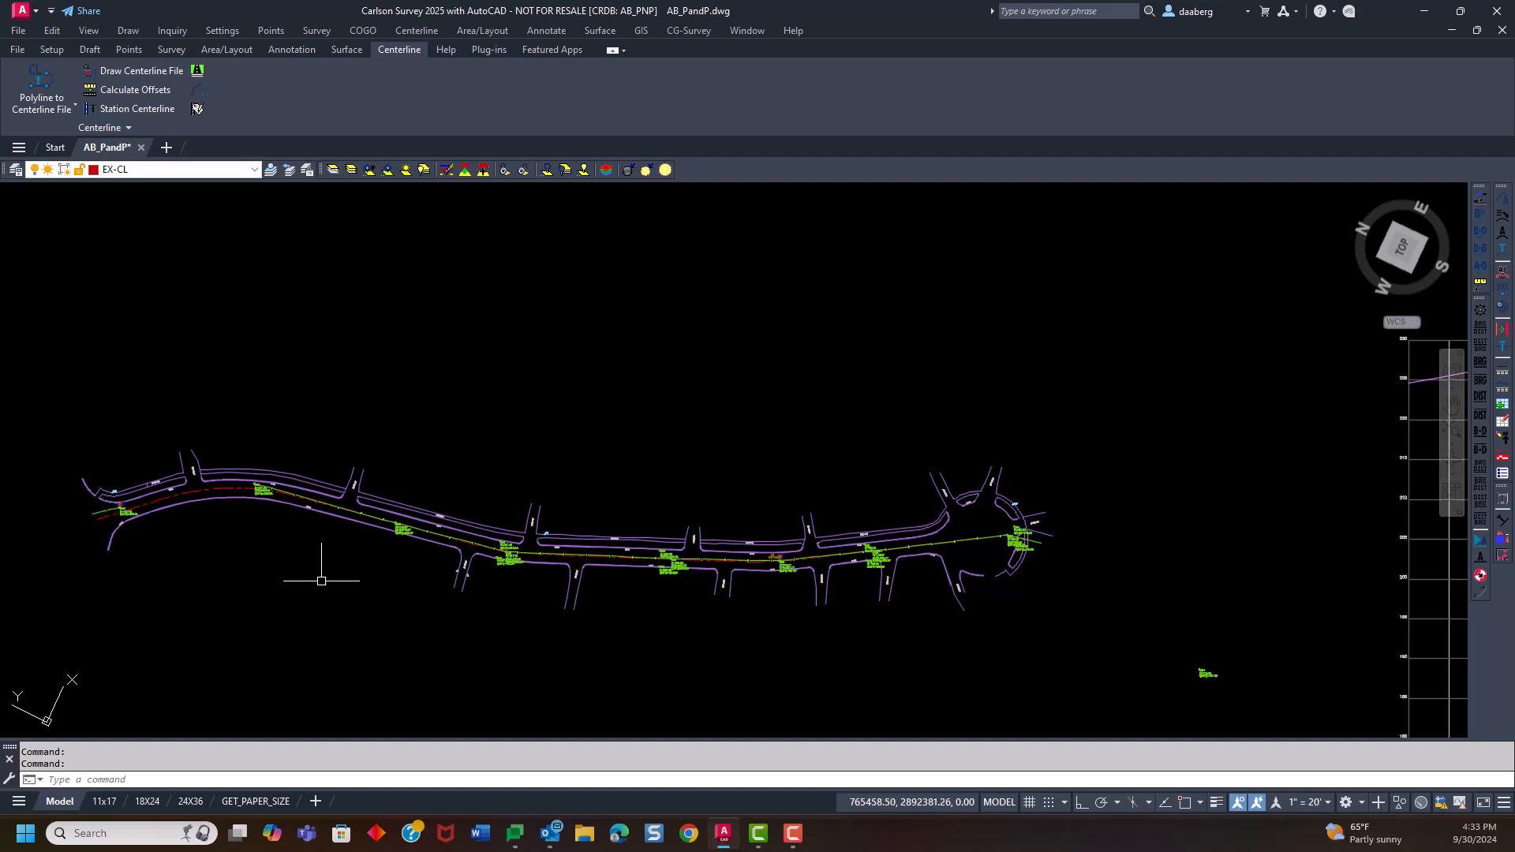
{"action": "scroll", "coordinate": [321, 569], "scroll_direction": "up", "scroll_amount": 2}
{"action": "middle_click_drag", "start_coordinate": [321, 569], "coordinate": [316, 519]}
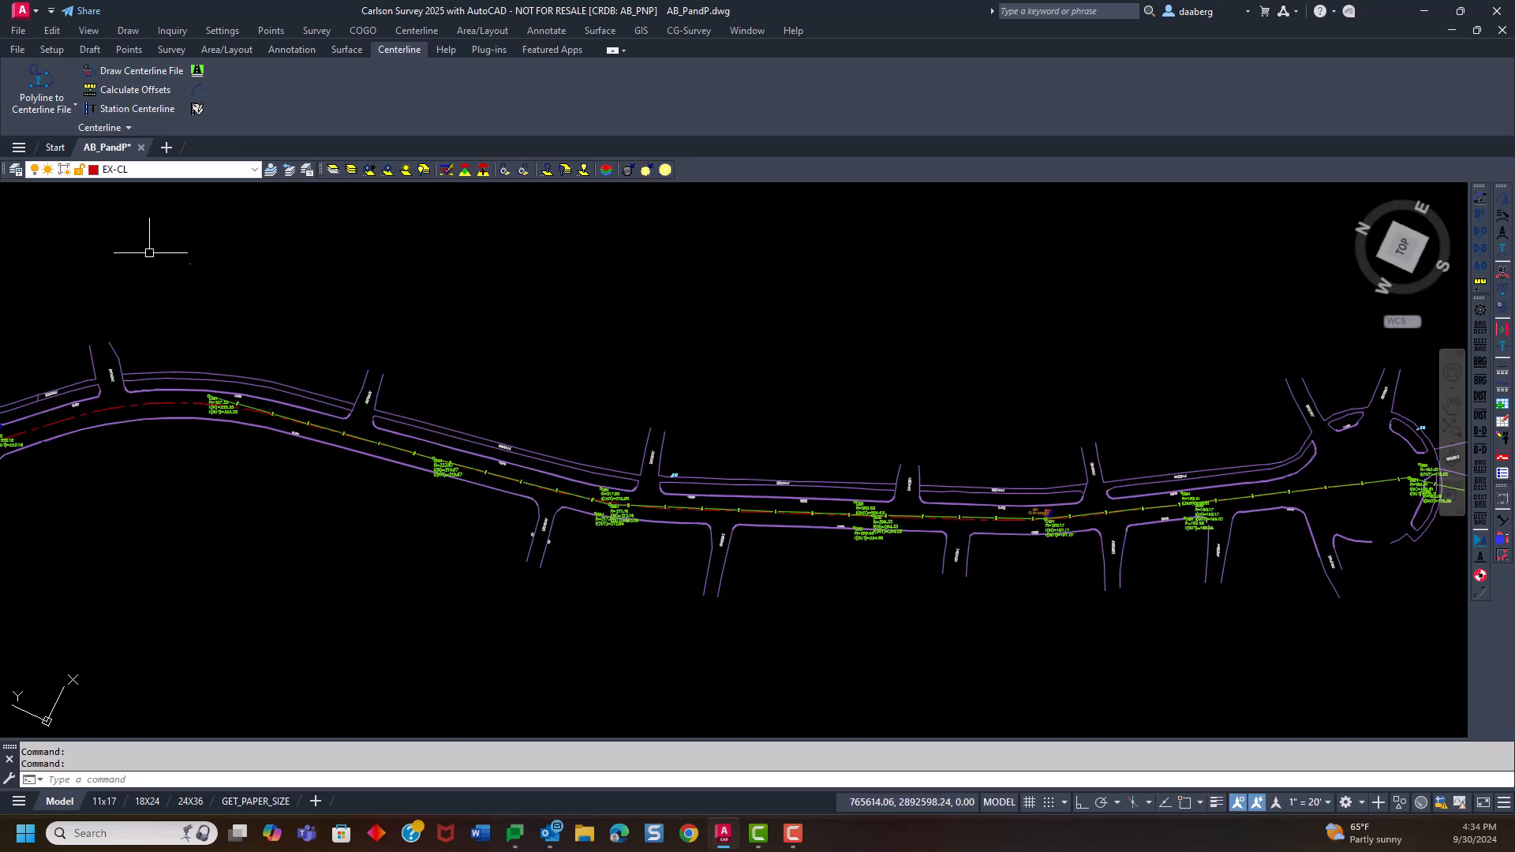
Review the points listed in the Sewer and Drain point group
{"action": "left_click", "coordinate": [129, 49]}
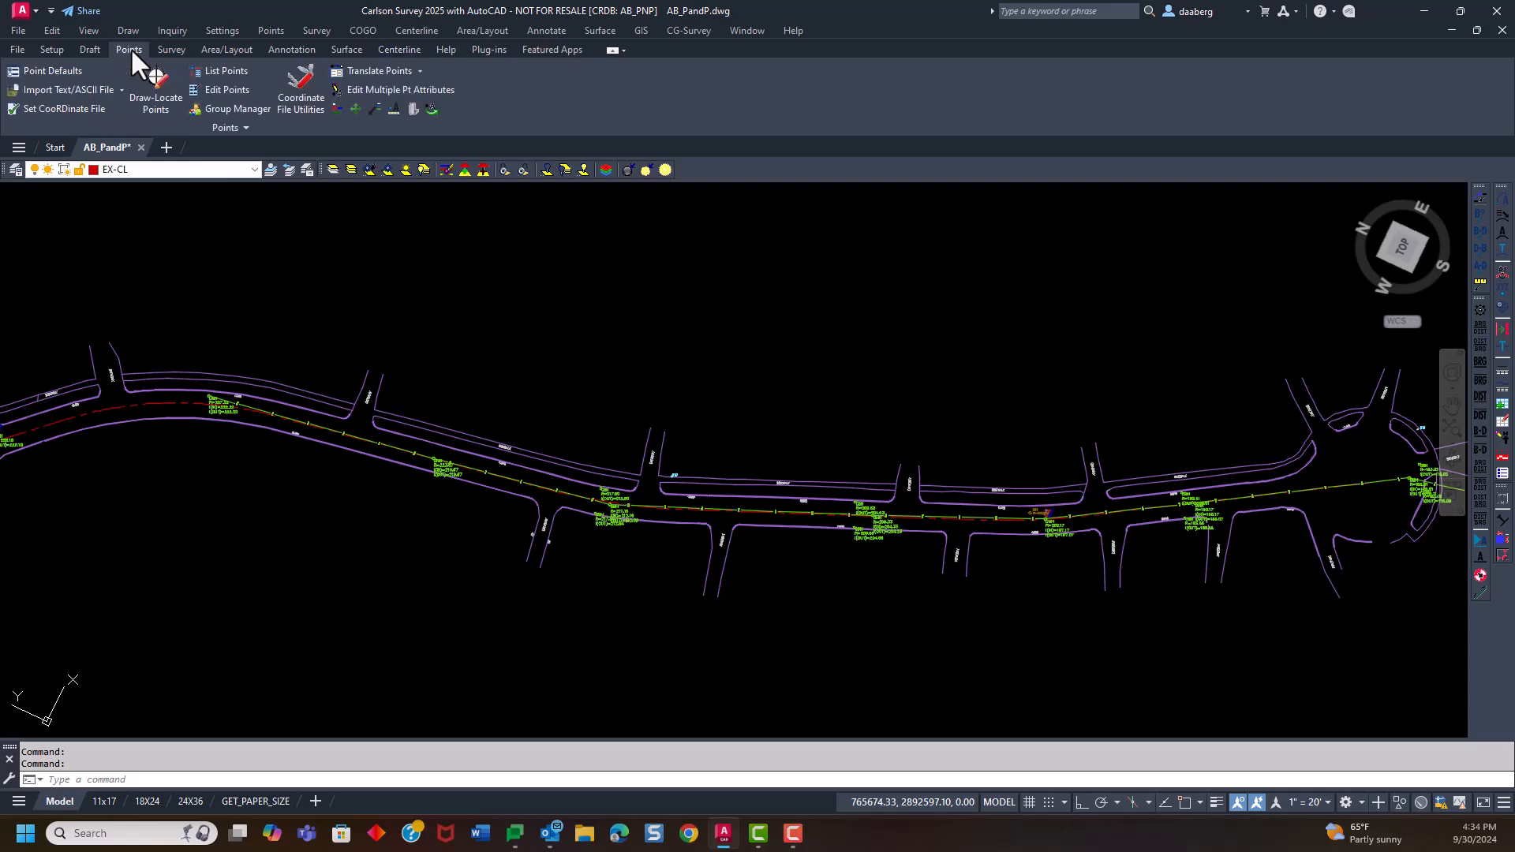
{"action": "left_click", "coordinate": [234, 107]}
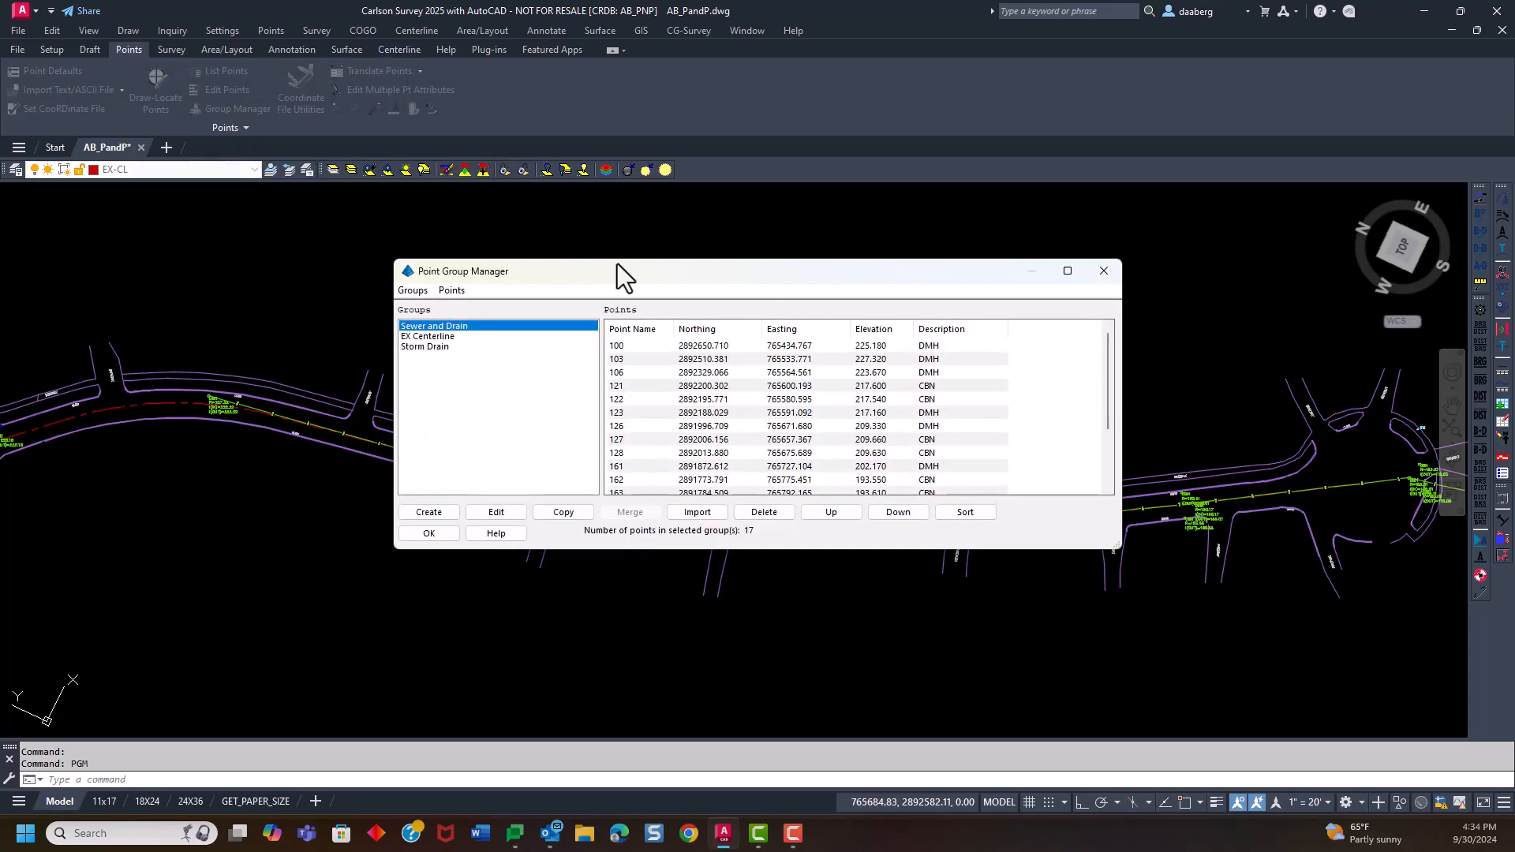
{"action": "left_click_drag", "start_coordinate": [627, 272], "coordinate": [462, 239]}
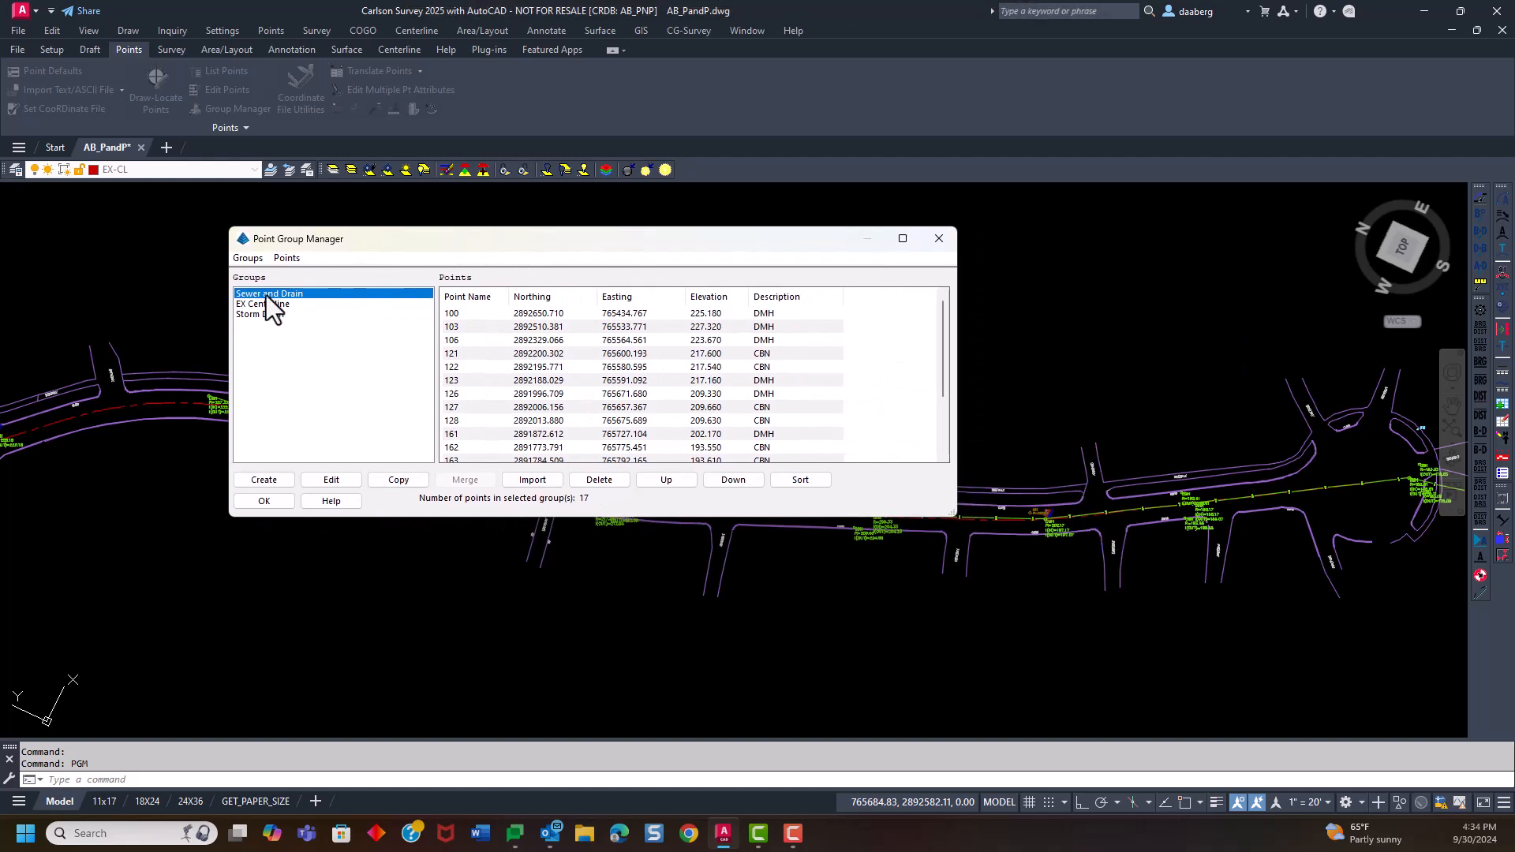
{"action": "left_click", "coordinate": [766, 315]}
{"action": "scroll", "coordinate": [767, 335], "scroll_direction": "down", "scroll_amount": 3}
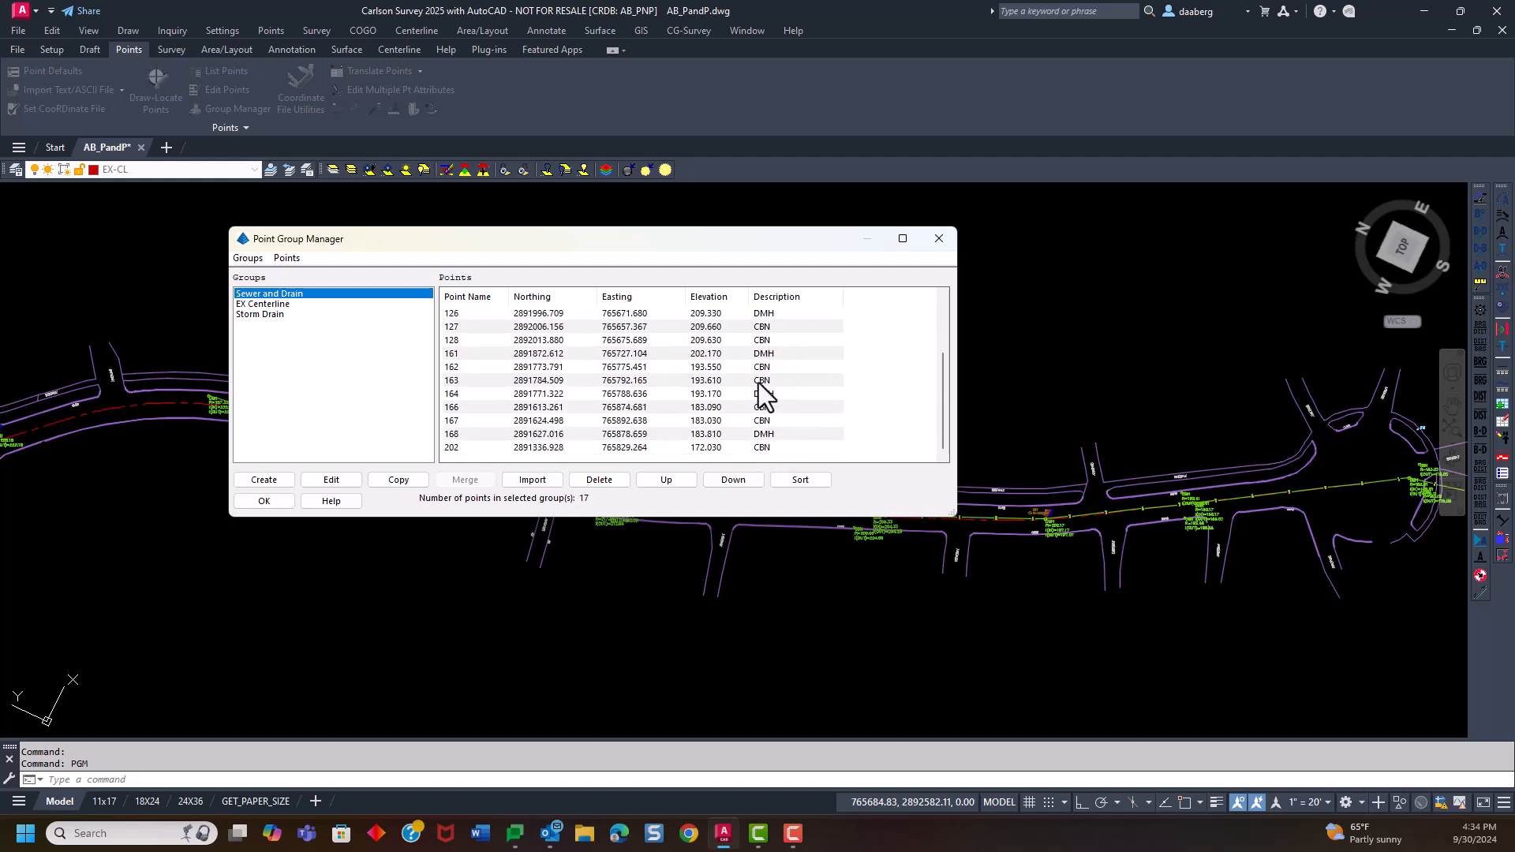
{"action": "scroll", "coordinate": [760, 387], "scroll_direction": "up", "scroll_amount": 3}
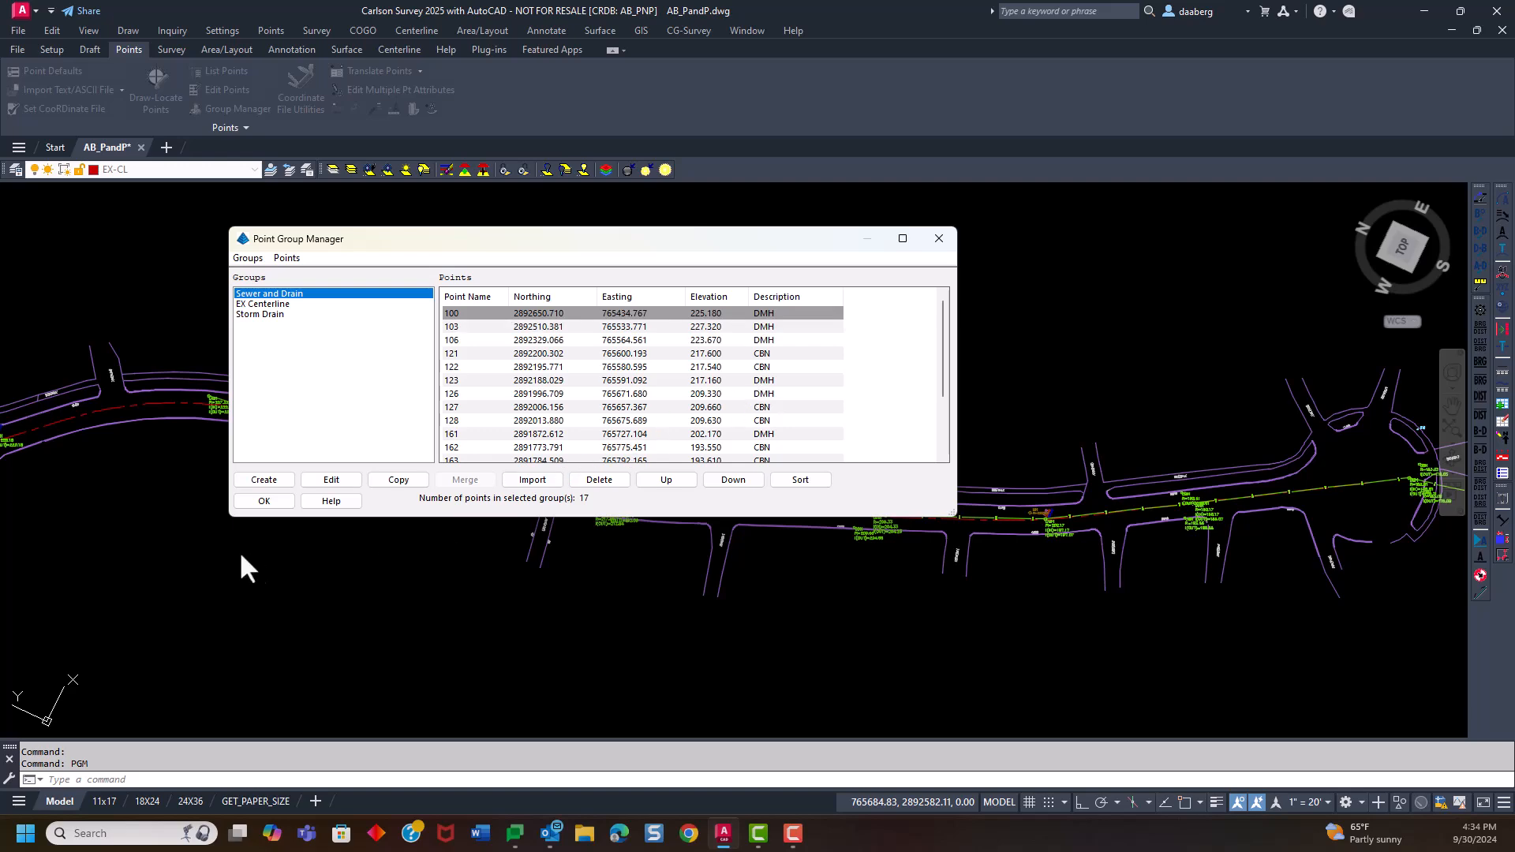
{"action": "left_click", "coordinate": [264, 501]}
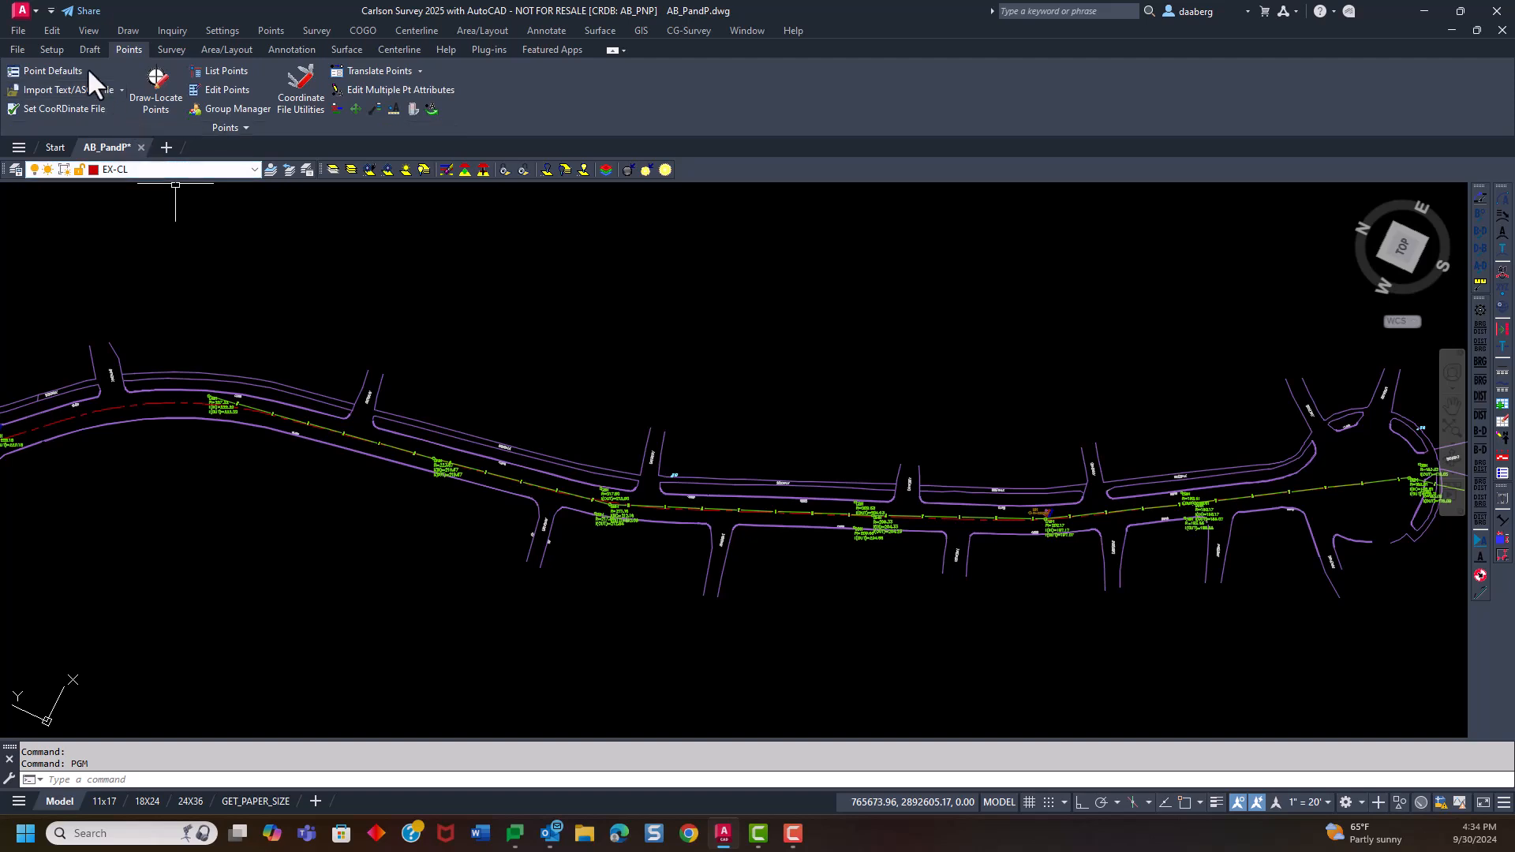
Set up station-offset labeling with the centerline file AsBuilt Road.cl as the first alignment
{"action": "left_click", "coordinate": [393, 50]}
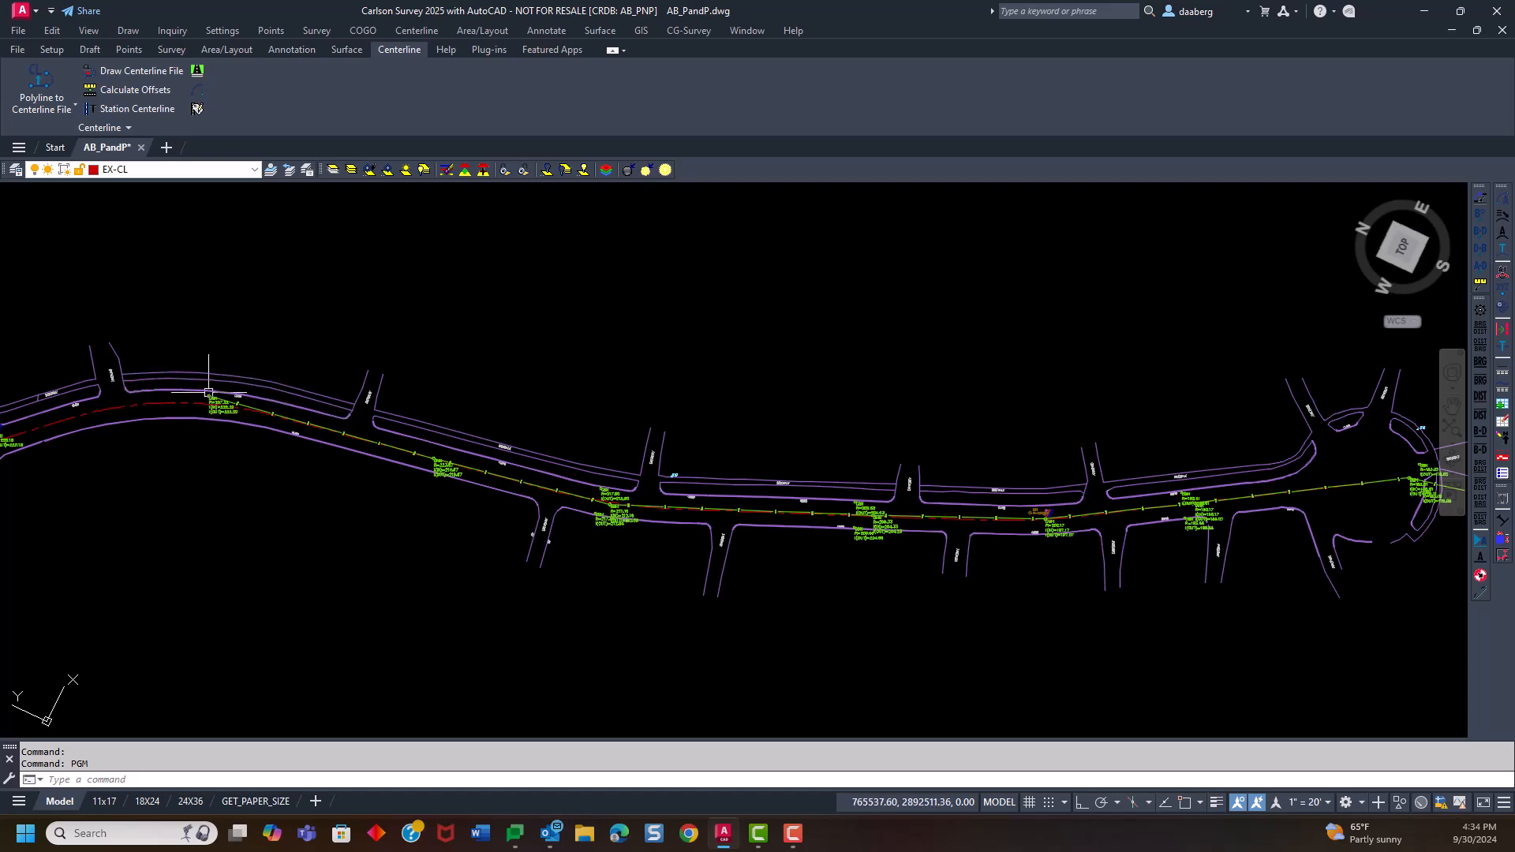
{"action": "scroll", "coordinate": [215, 403], "scroll_direction": "up", "scroll_amount": 5}
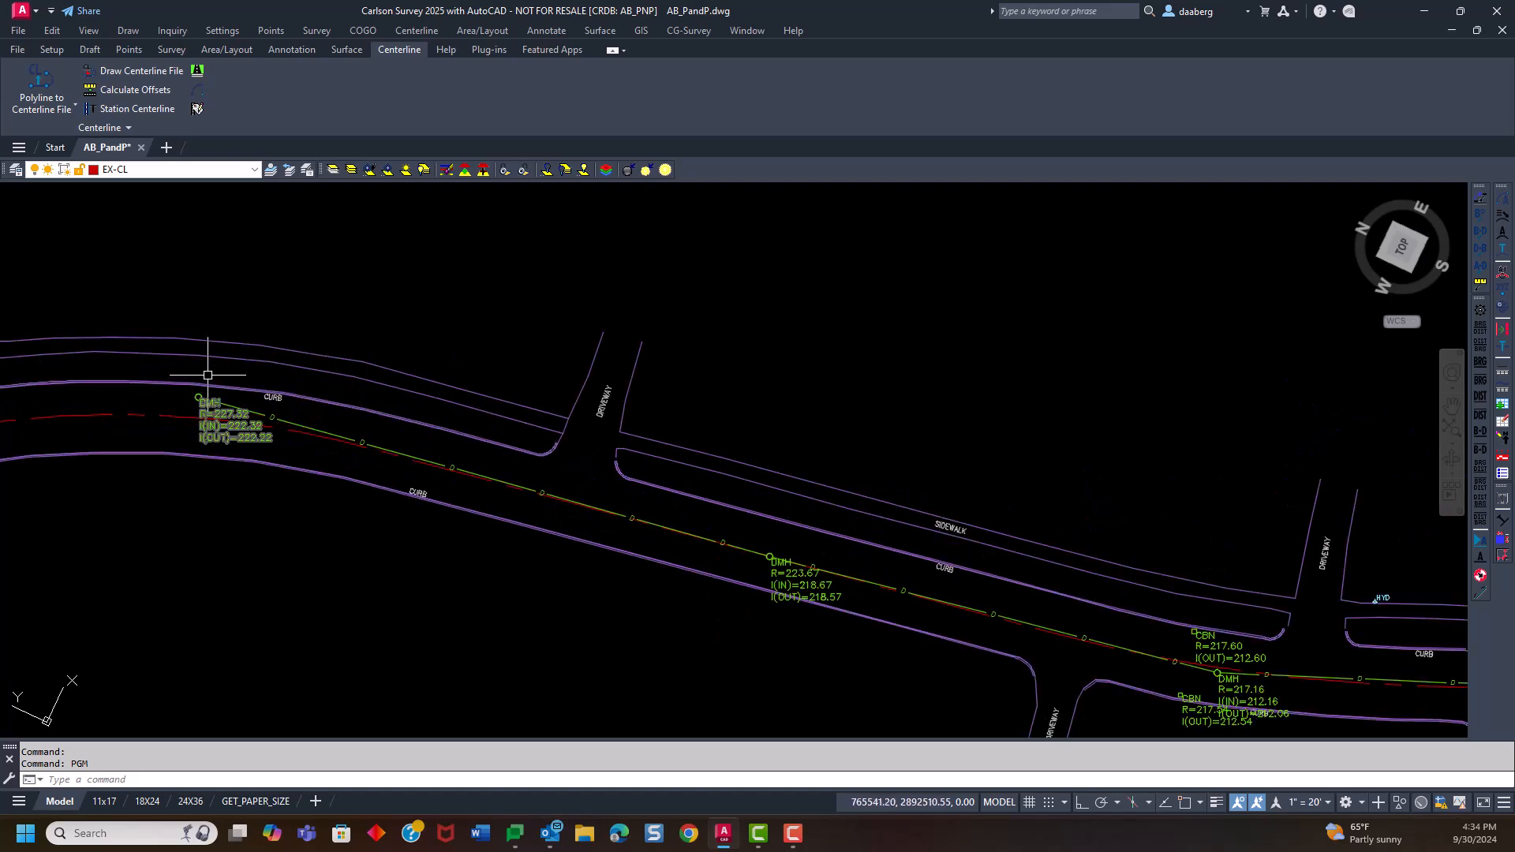
{"action": "scroll", "coordinate": [223, 367], "scroll_direction": "down", "scroll_amount": 5}
{"action": "scroll", "coordinate": [224, 366], "scroll_direction": "down", "scroll_amount": 2}
{"action": "scroll", "coordinate": [231, 455], "scroll_direction": "up", "scroll_amount": 2}
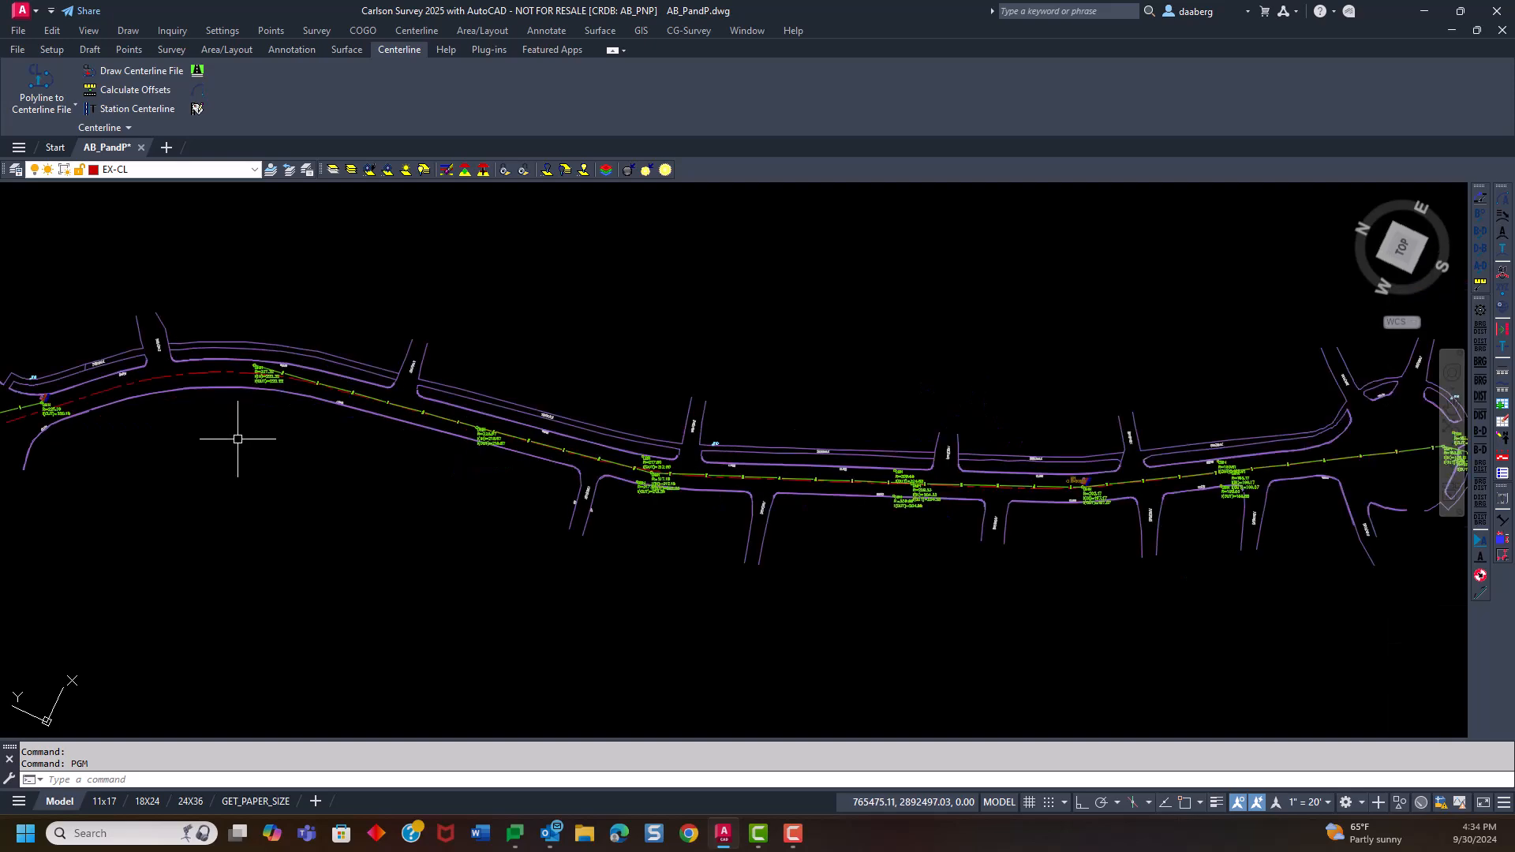
{"action": "left_click", "coordinate": [197, 109]}
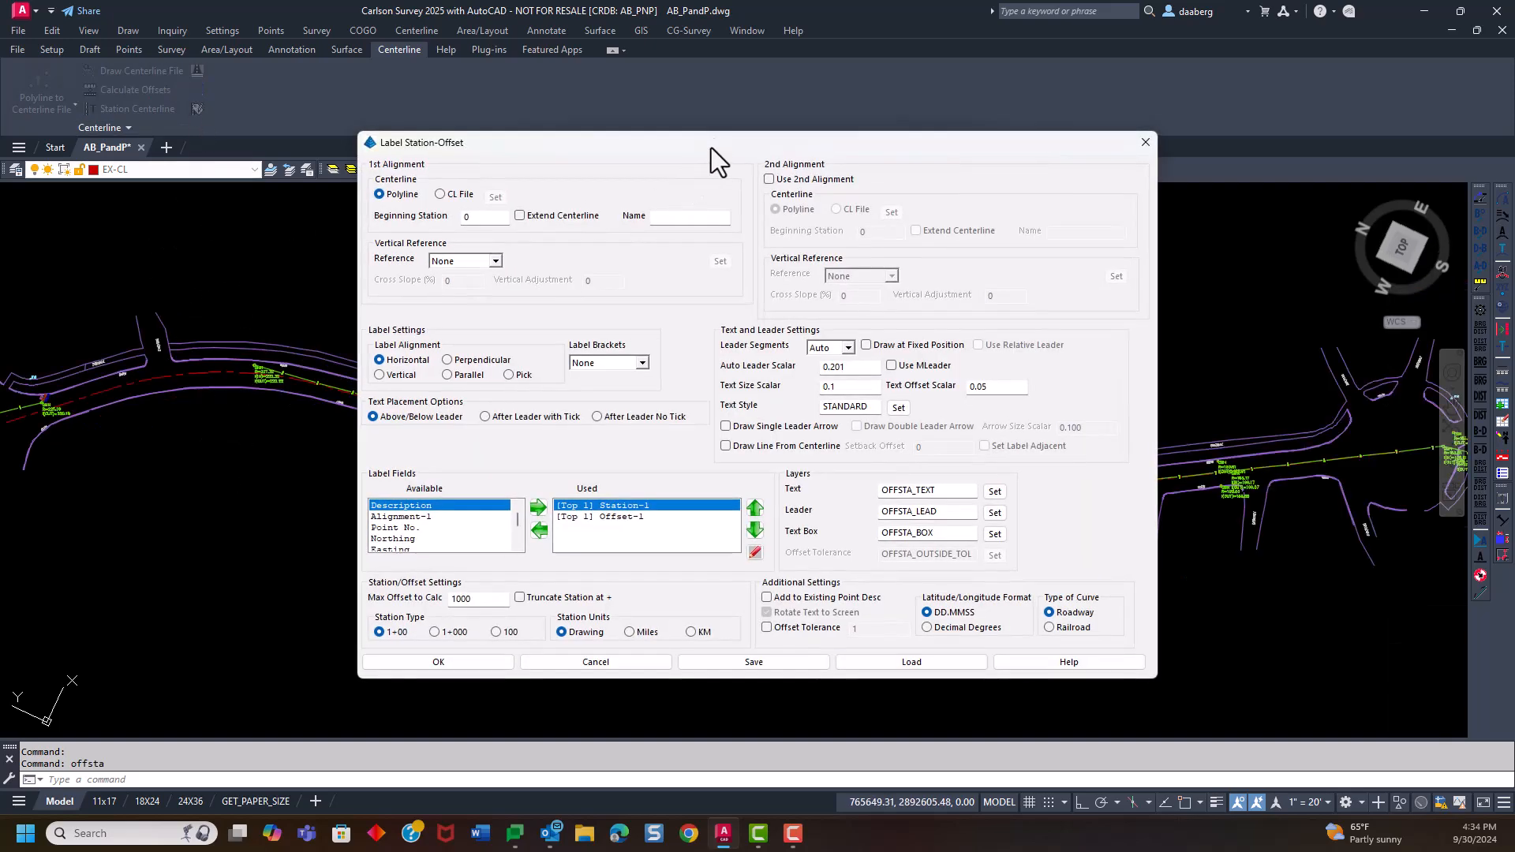
{"action": "left_click_drag", "start_coordinate": [712, 148], "coordinate": [688, 78]}
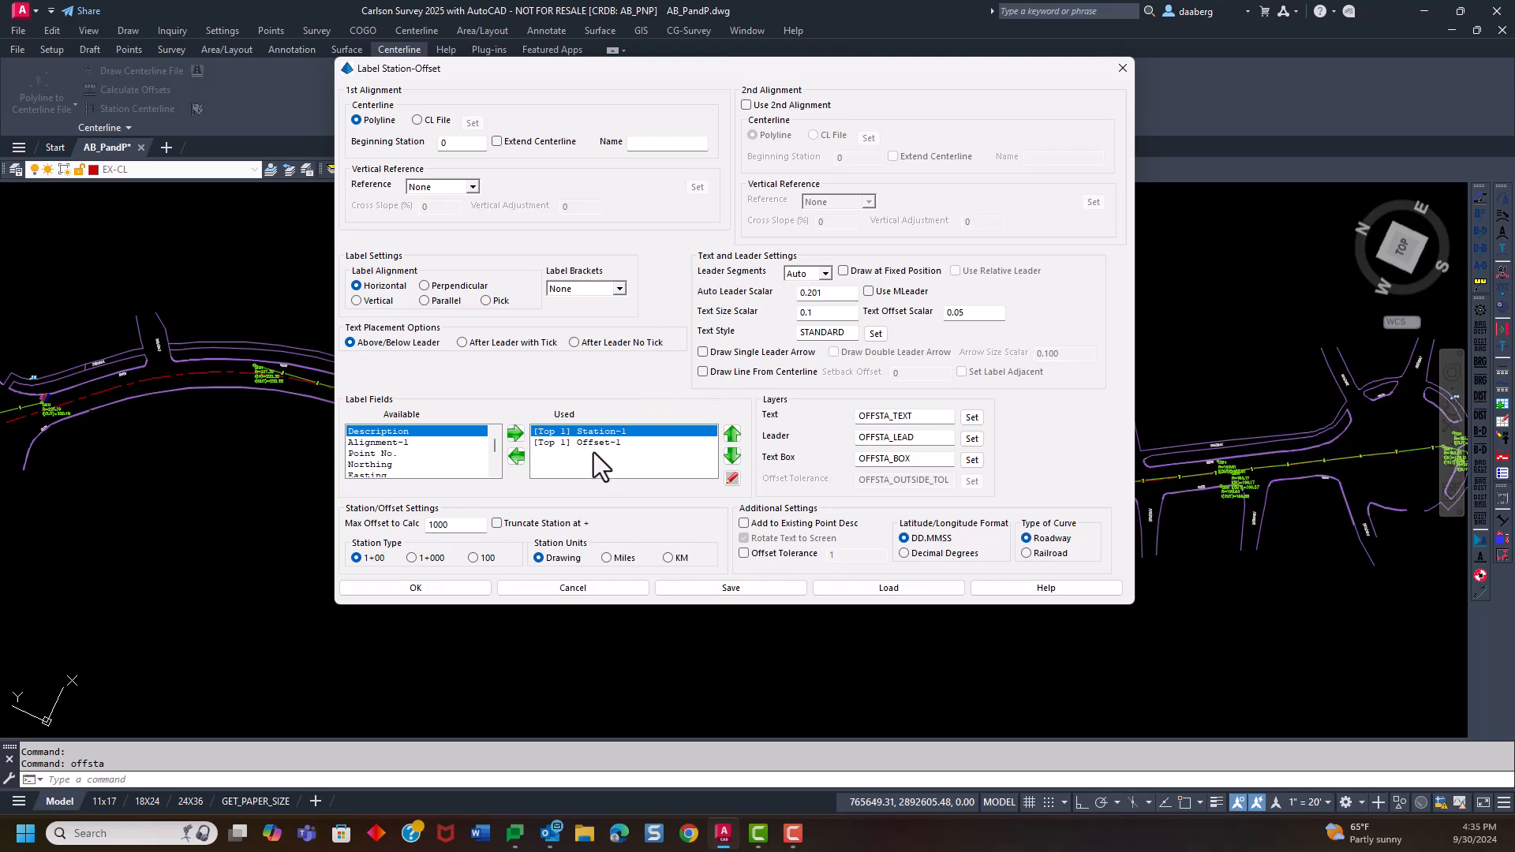
{"action": "scroll", "coordinate": [418, 455], "scroll_direction": "down", "scroll_amount": 5}
{"action": "scroll", "coordinate": [418, 455], "scroll_direction": "up", "scroll_amount": 5}
{"action": "left_click", "coordinate": [416, 120]}
{"action": "left_click", "coordinate": [472, 122]}
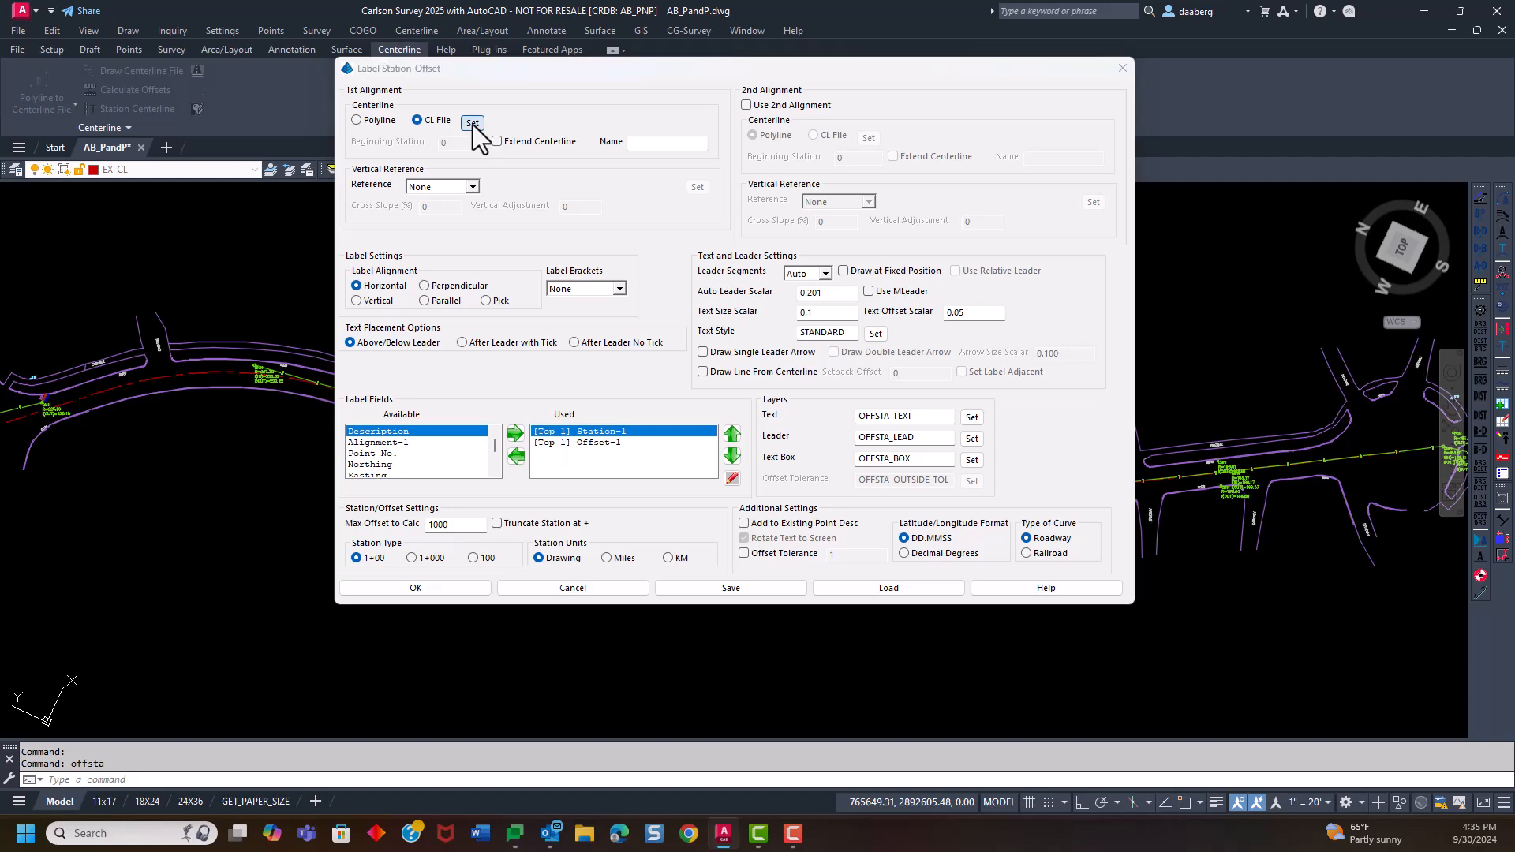
{"action": "left_click", "coordinate": [433, 247]}
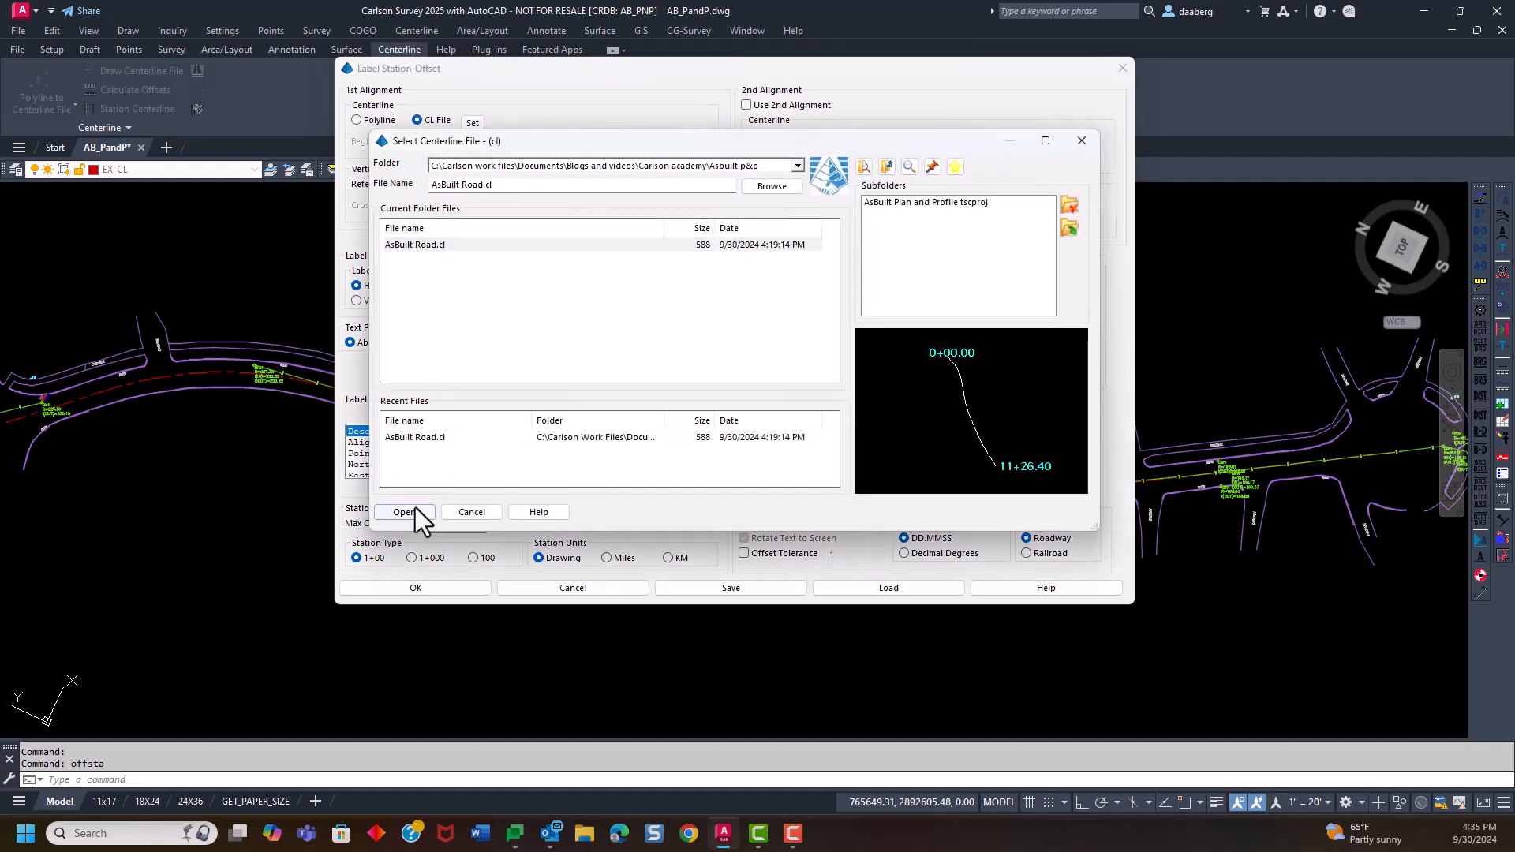
{"action": "left_click", "coordinate": [415, 510]}
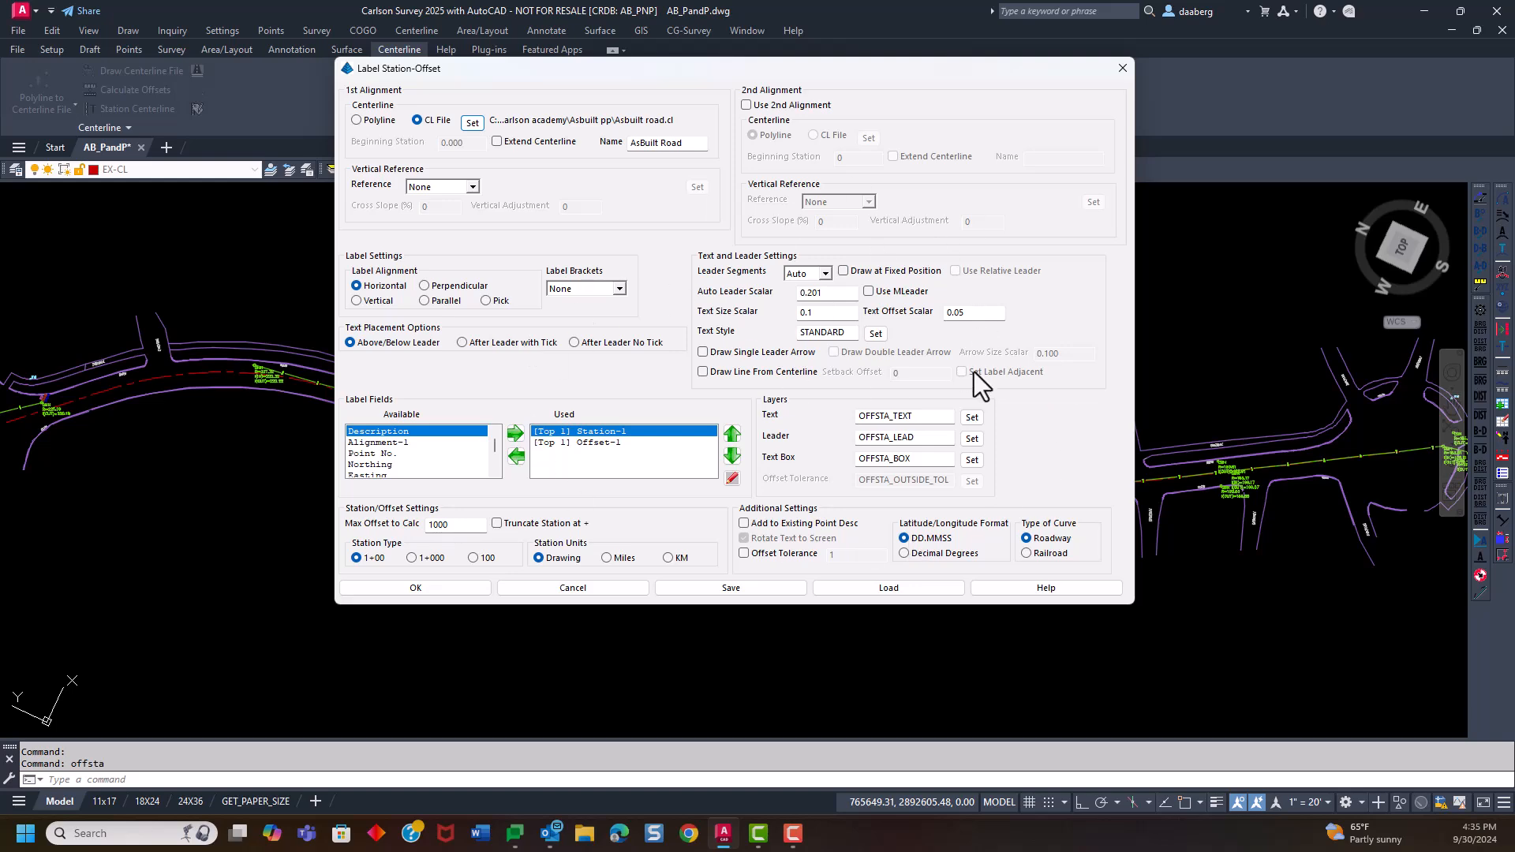
Label the stations and offsets of all points in the Sewer and Drain group and inspect the labels at the manholes
{"action": "left_click", "coordinate": [425, 589]}
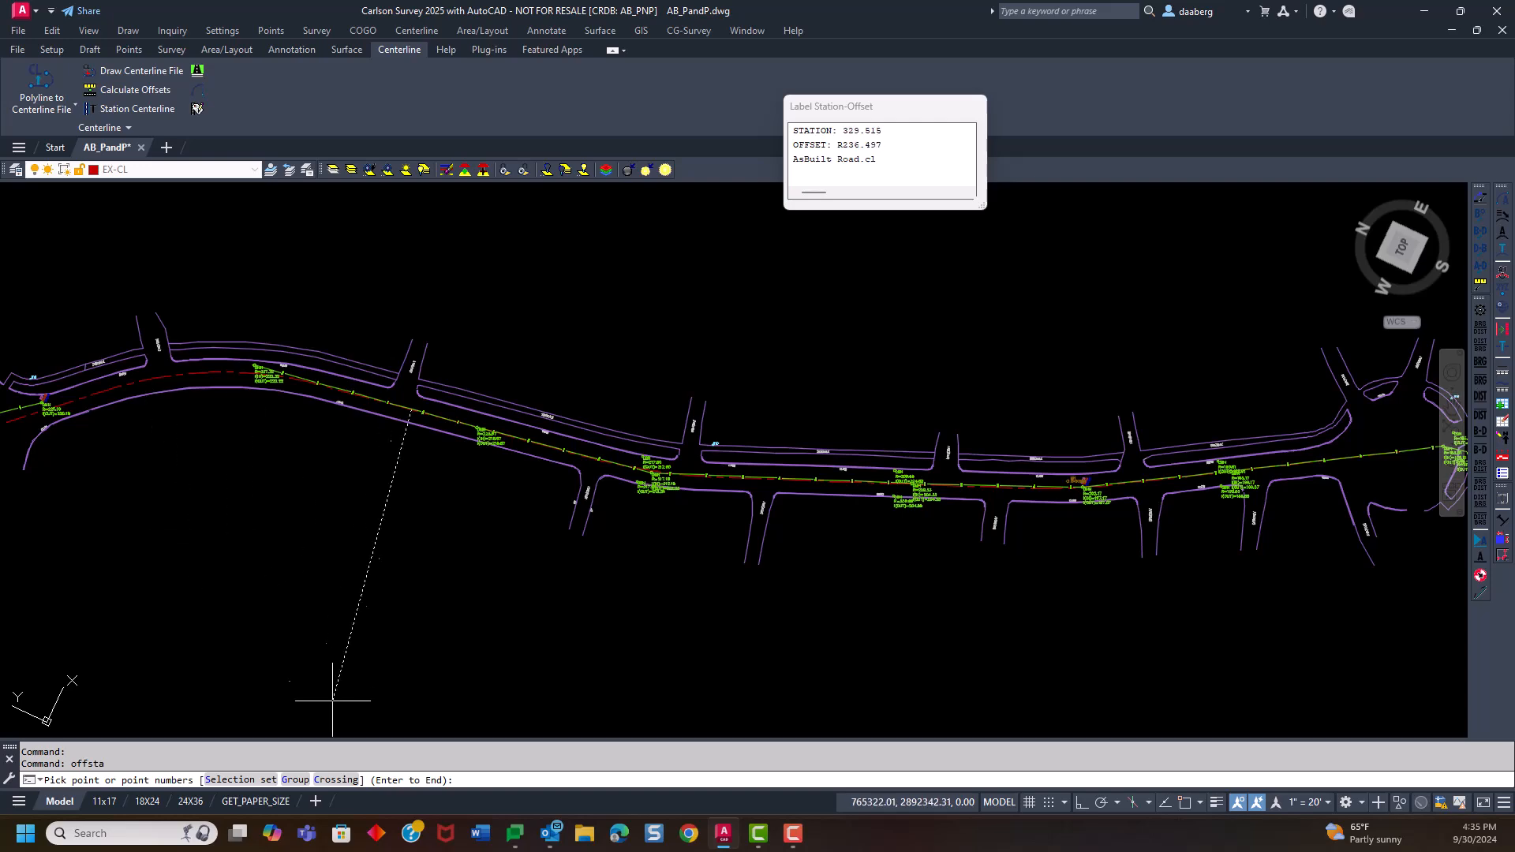
{"action": "left_click", "coordinate": [296, 780]}
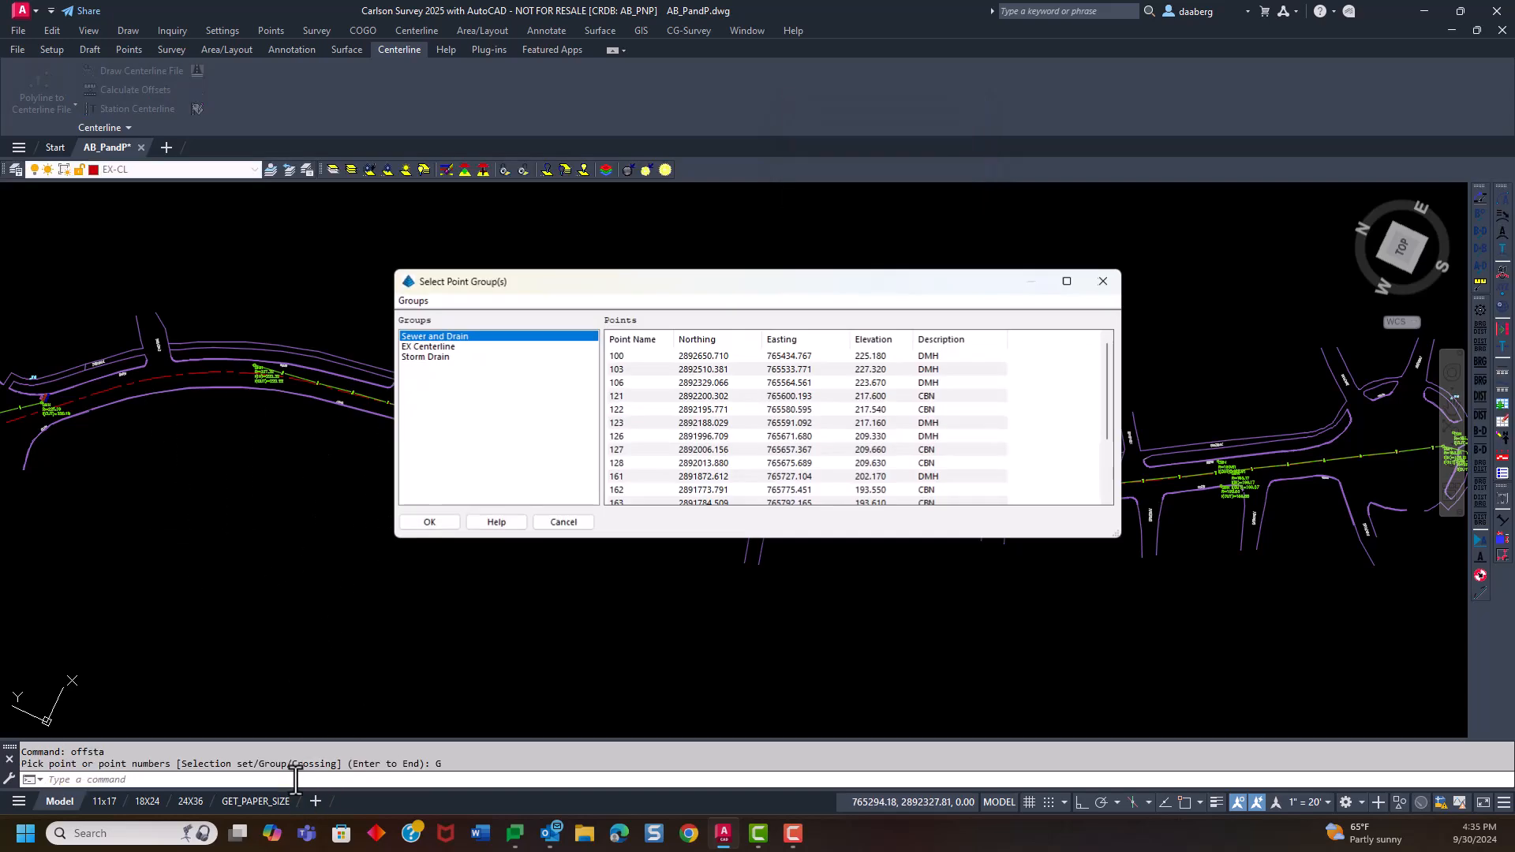
{"action": "left_click", "coordinate": [430, 523]}
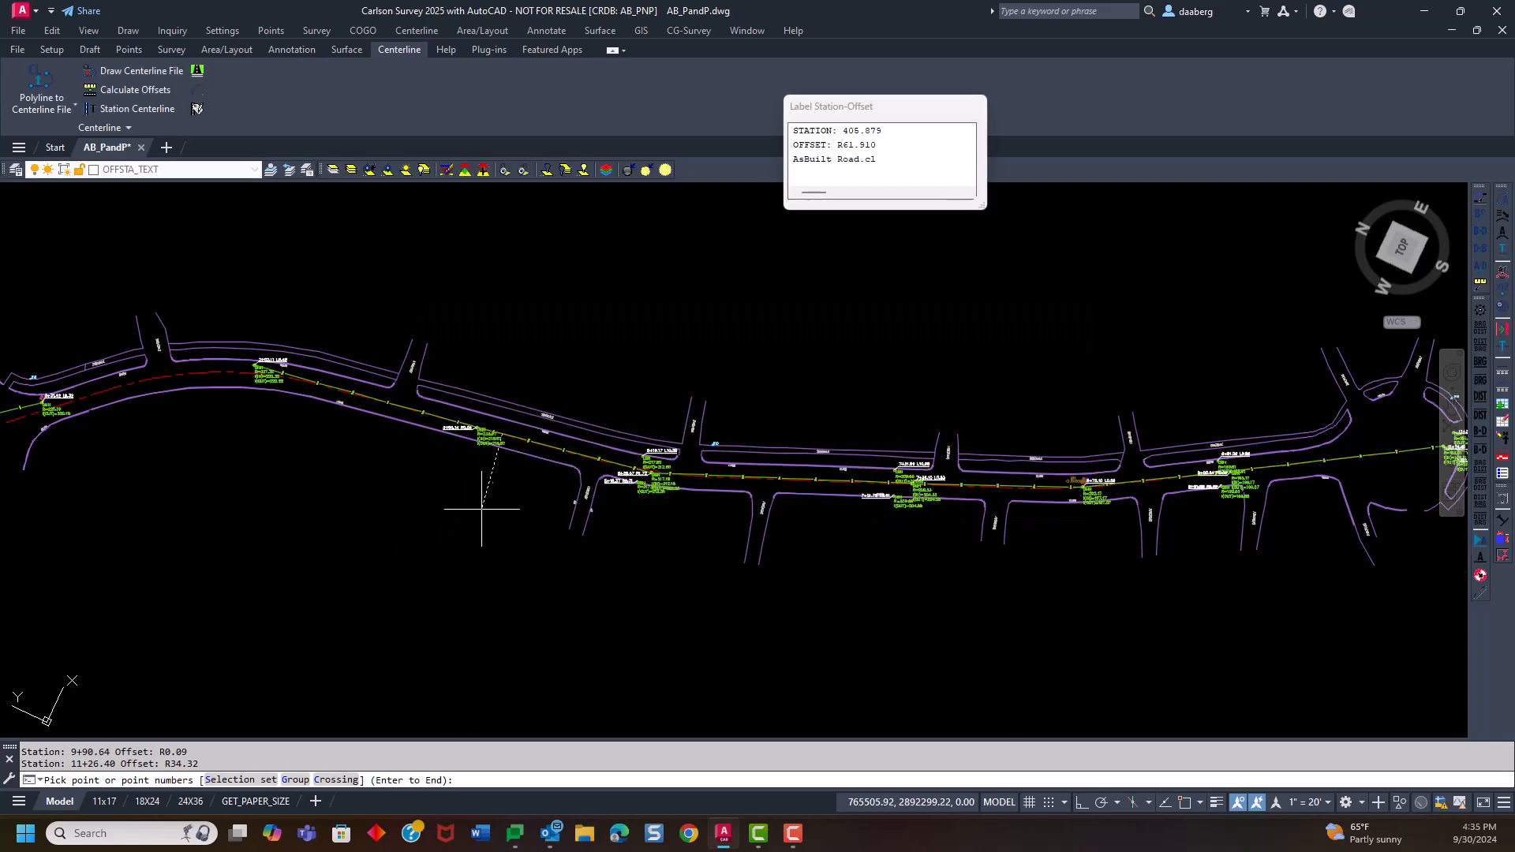
{"action": "key", "text": "Return"}
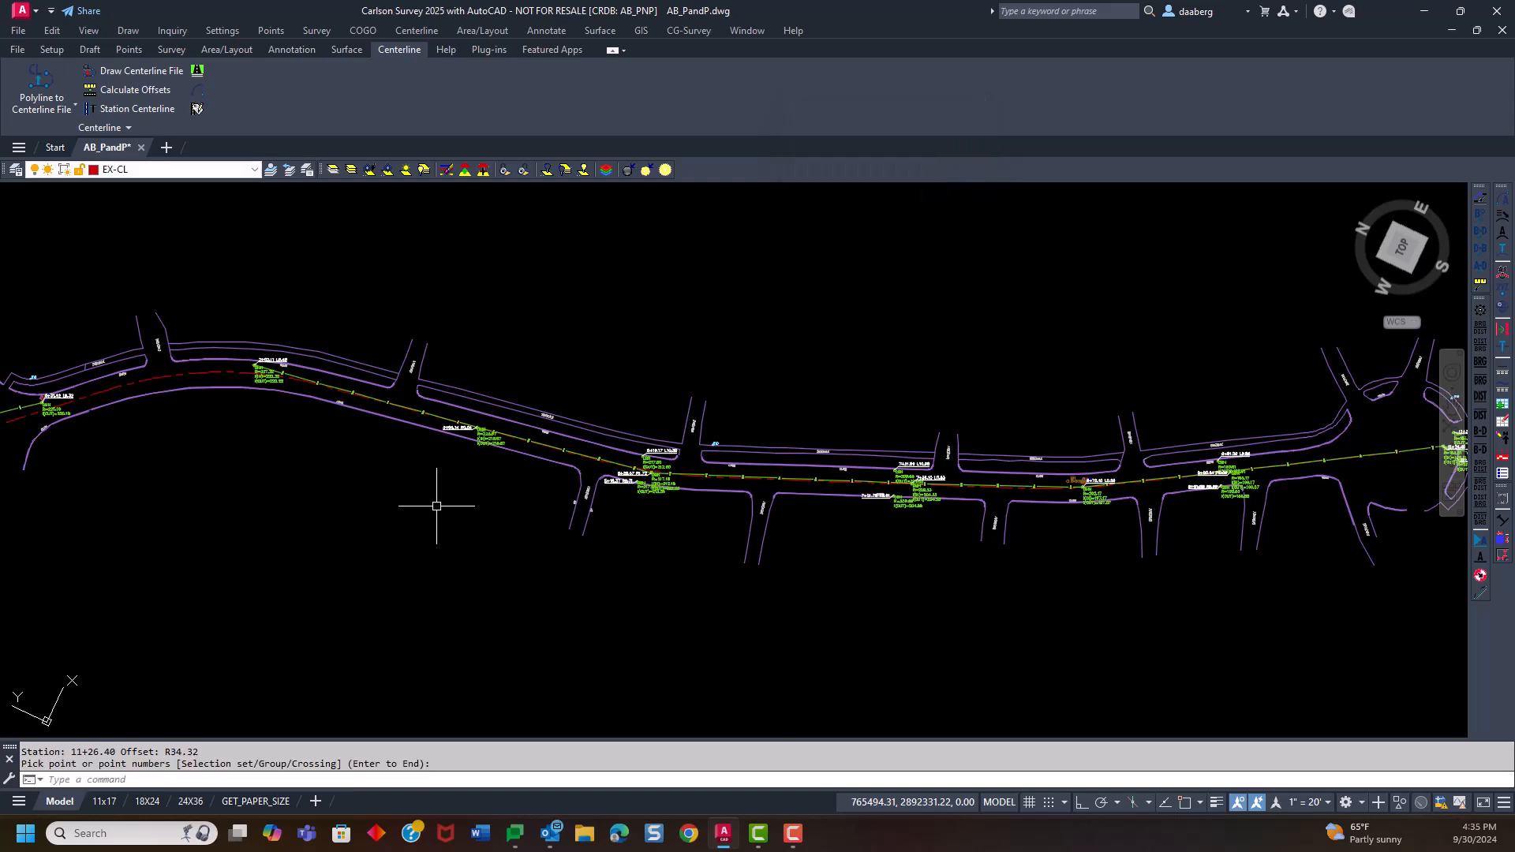
{"action": "scroll", "coordinate": [231, 347], "scroll_direction": "up", "scroll_amount": 8}
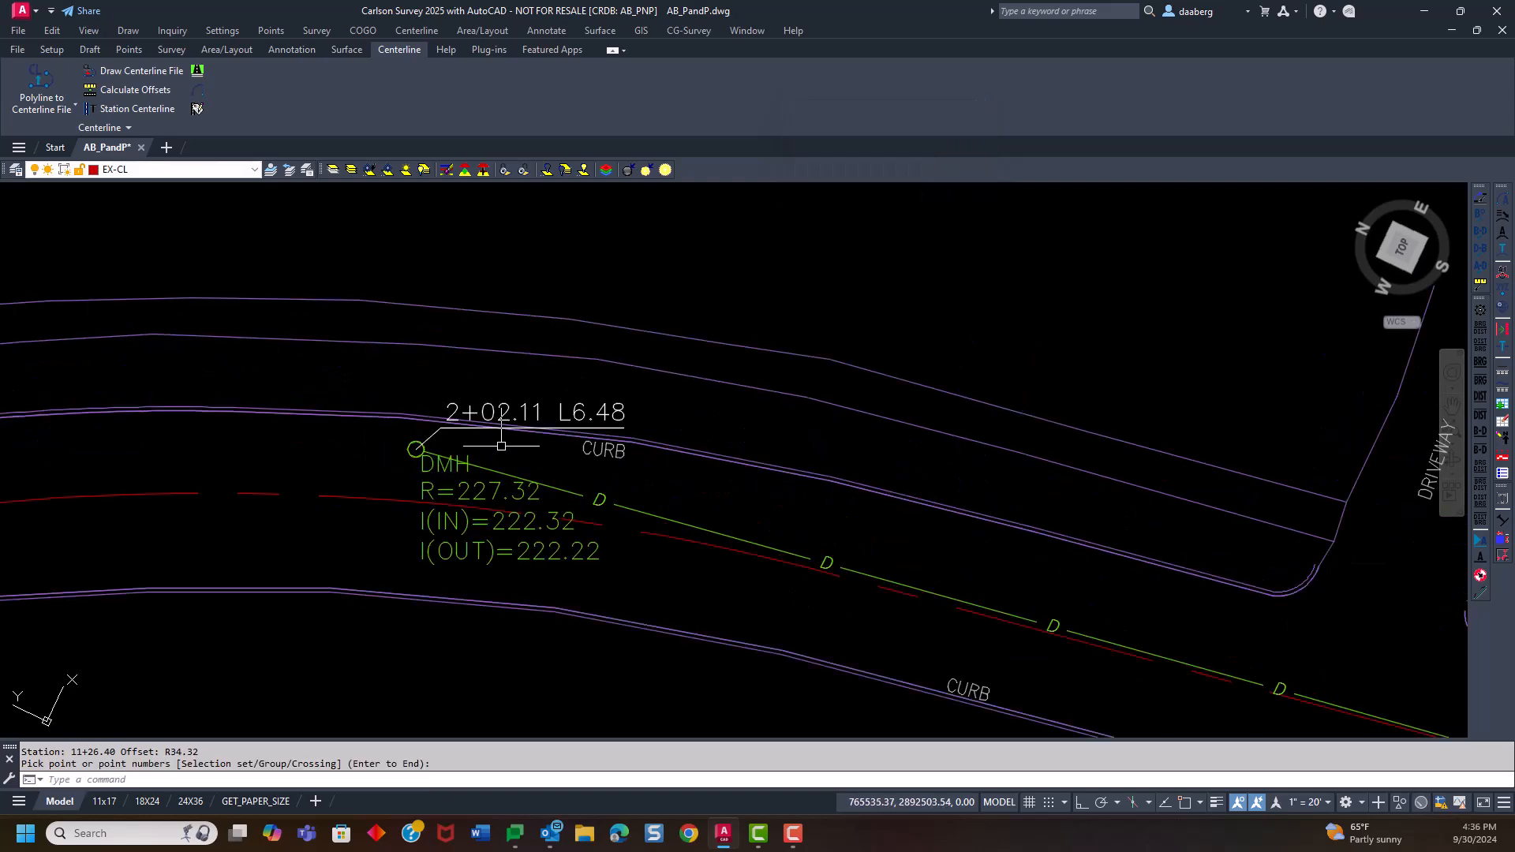
{"action": "scroll", "coordinate": [358, 475], "scroll_direction": "down", "scroll_amount": 5}
{"action": "middle_click_drag", "start_coordinate": [421, 457], "coordinate": [361, 467]}
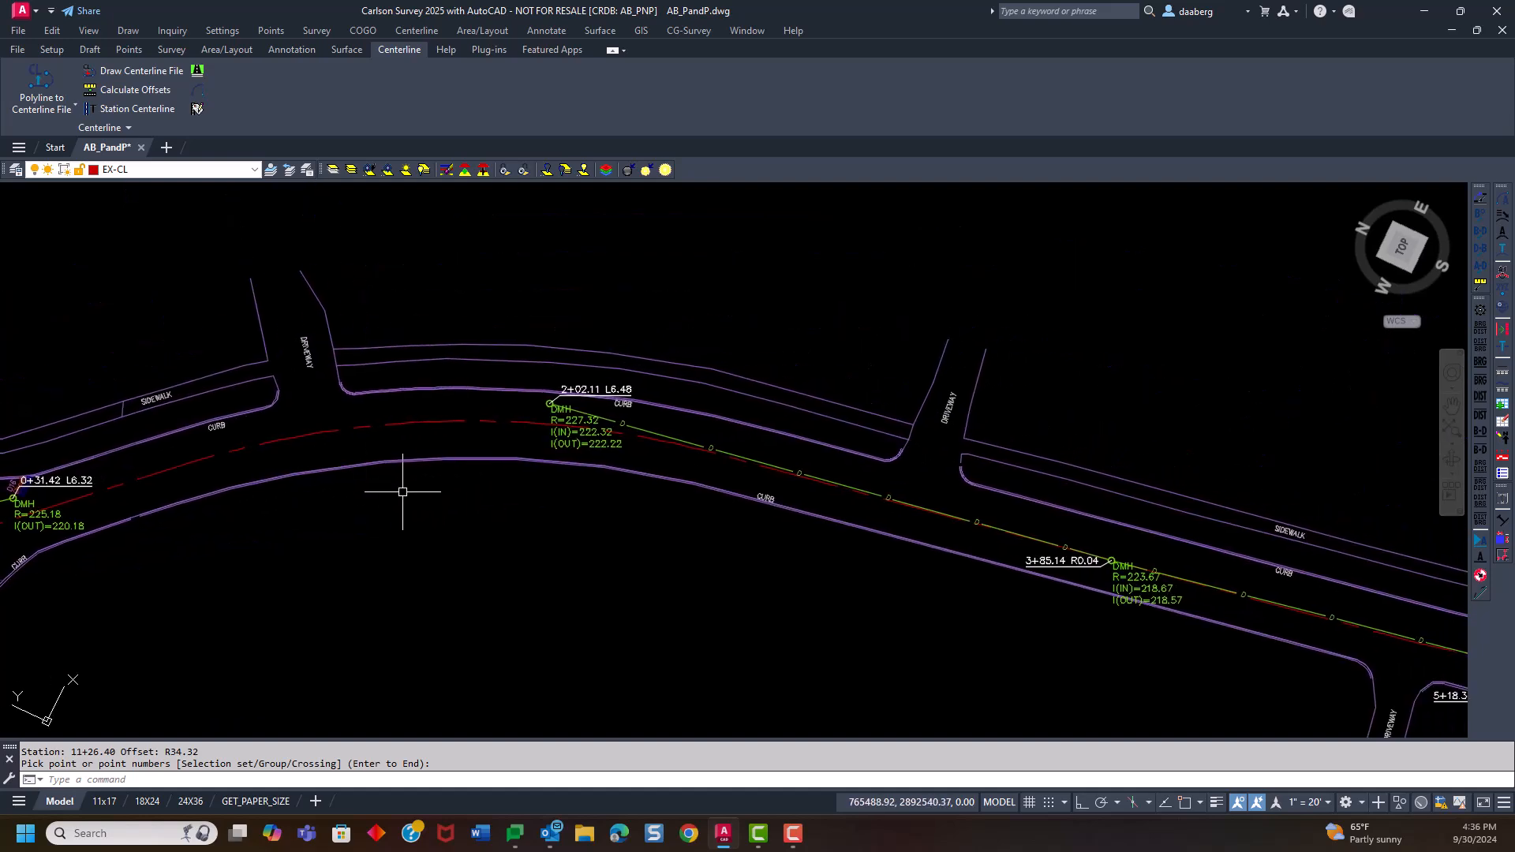
{"action": "mouse_move", "coordinate": [564, 508]}
{"action": "middle_mouse_down"}
{"action": "mouse_move", "coordinate": [283, 537]}
{"action": "mouse_move", "coordinate": [225, 571]}
{"action": "middle_mouse_up"}
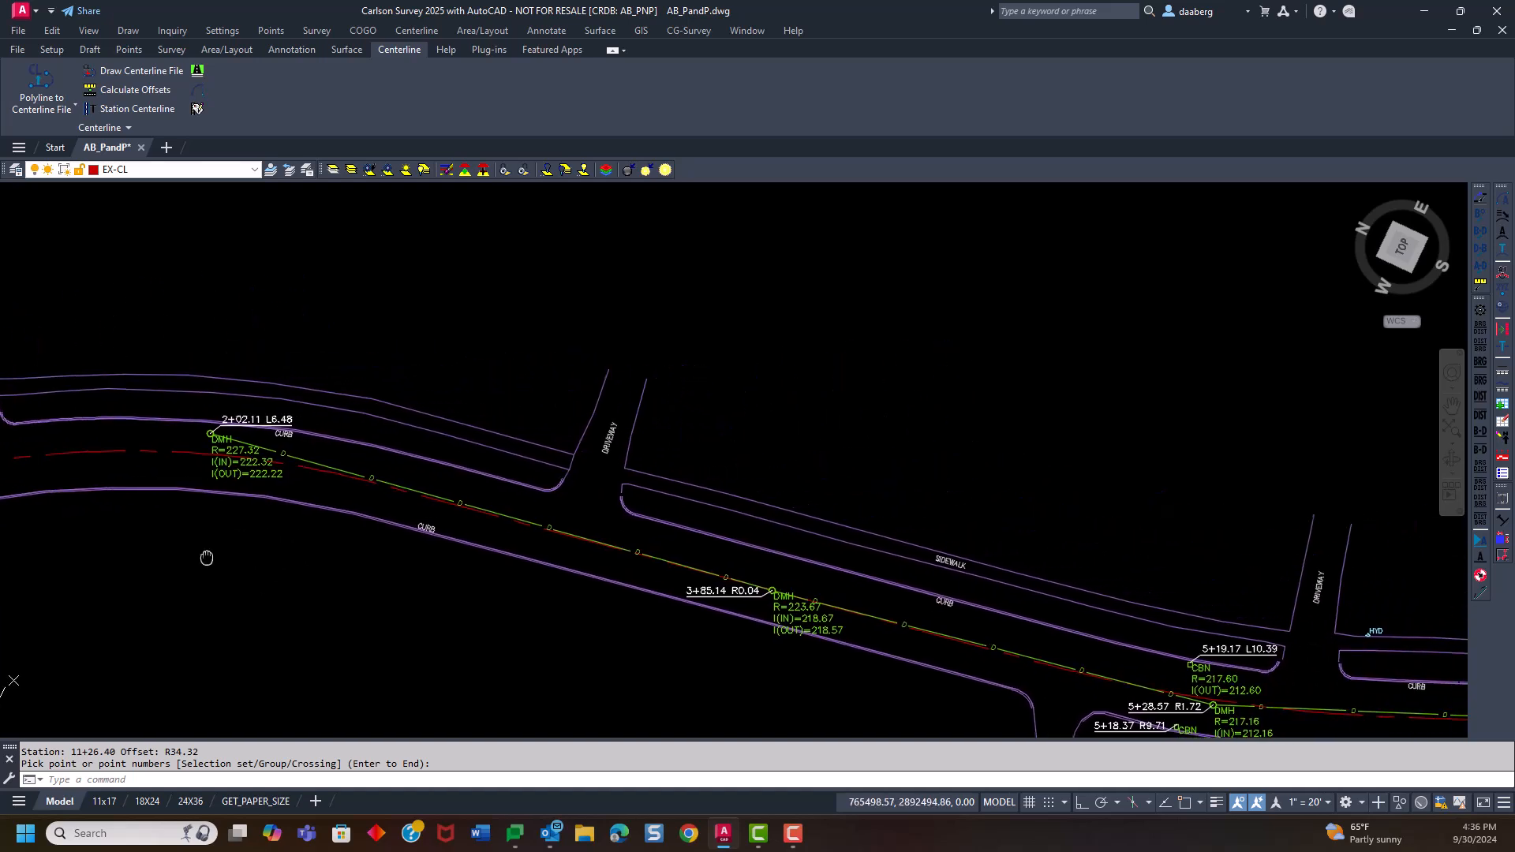
Create a new profile file named AsBuilt Road Drain.pro in the Profile Editor
{"action": "left_click", "coordinate": [600, 30]}
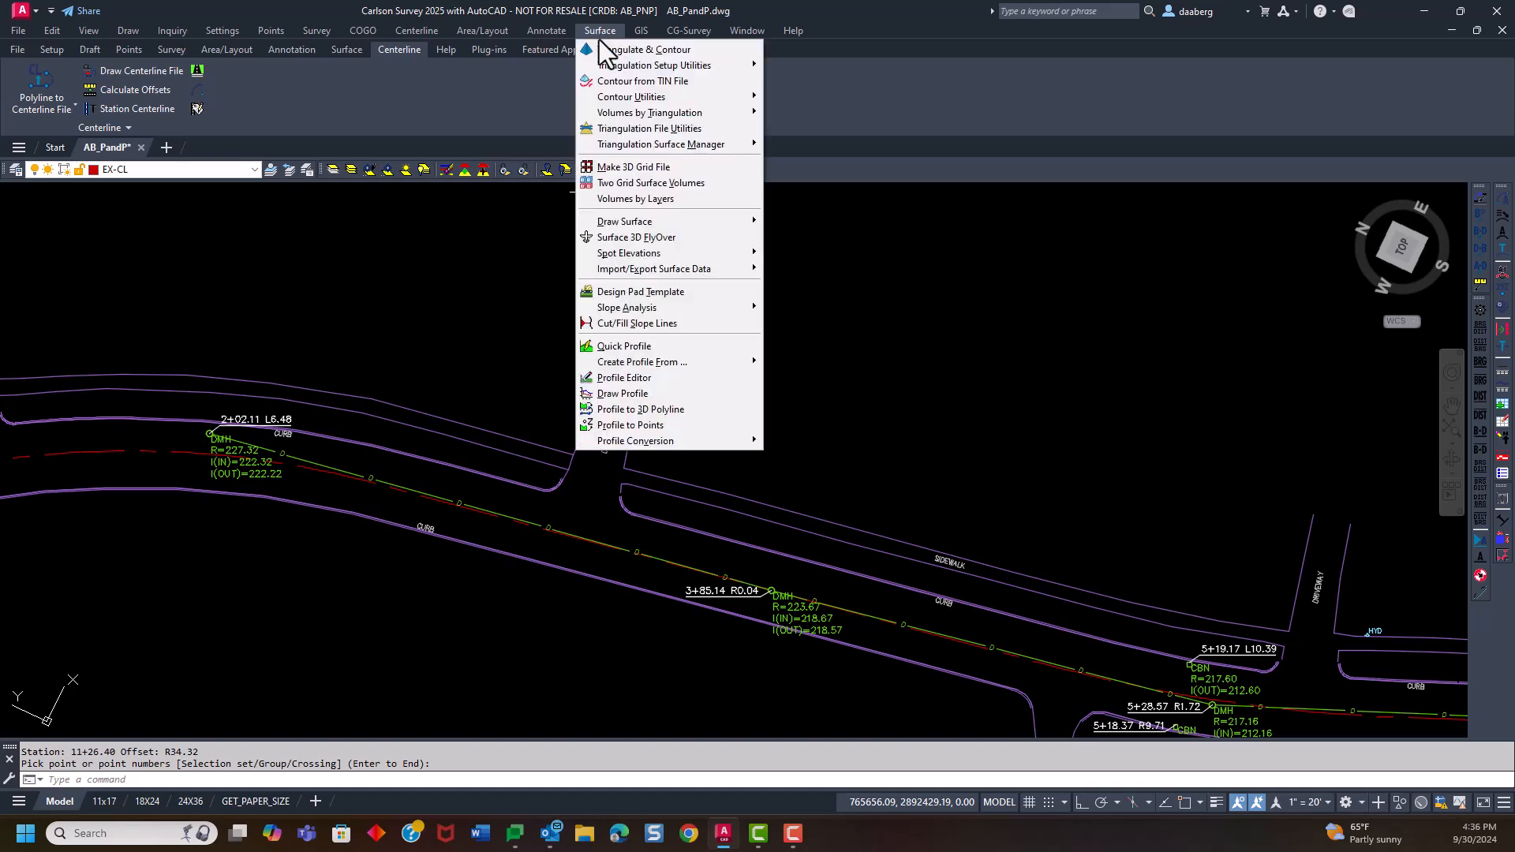
{"action": "left_click", "coordinate": [641, 377]}
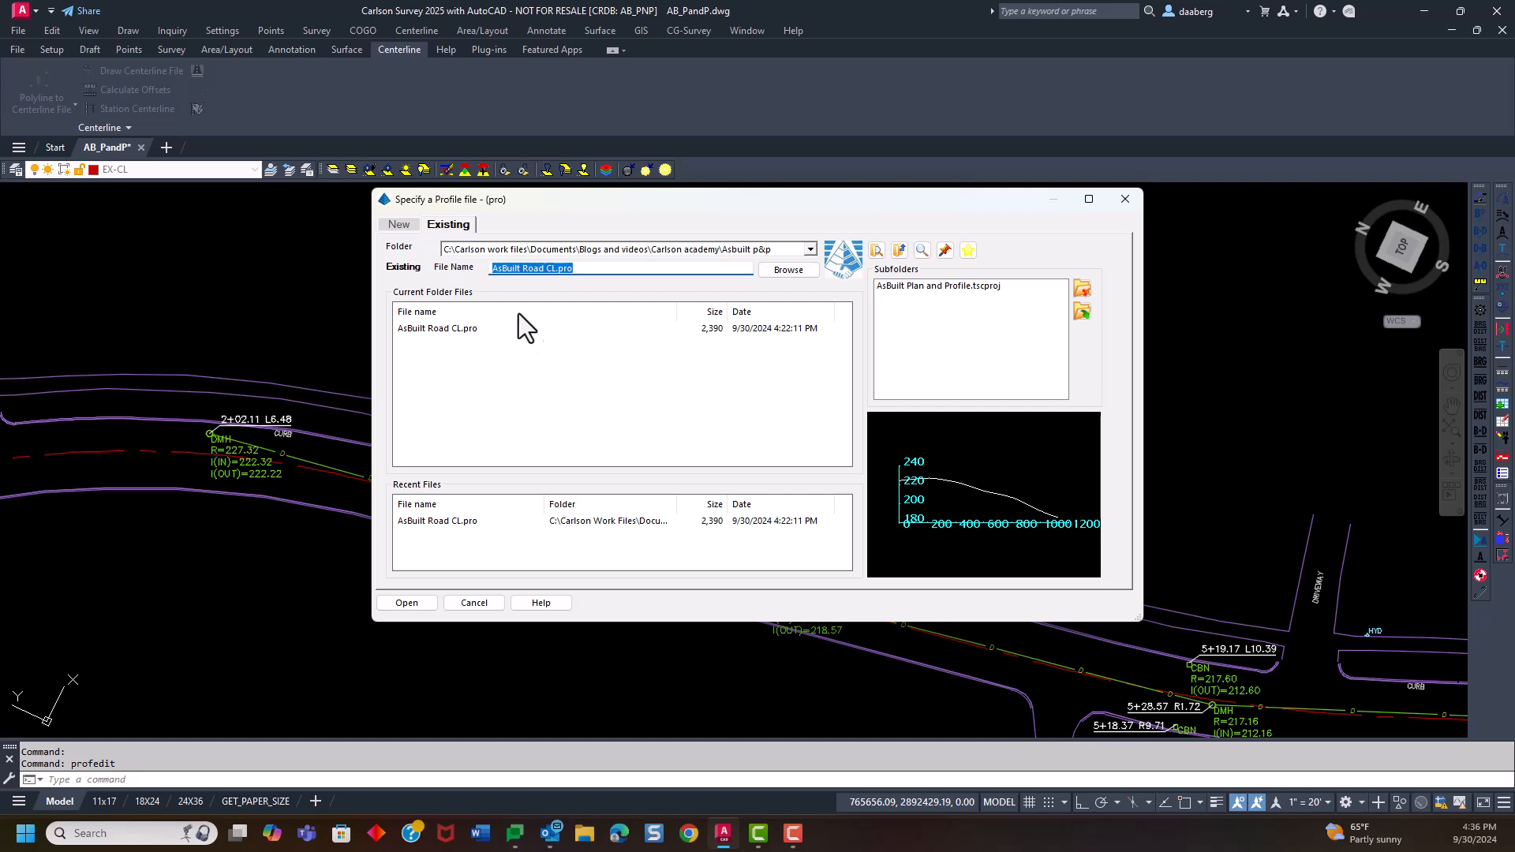
{"action": "left_click", "coordinate": [400, 225]}
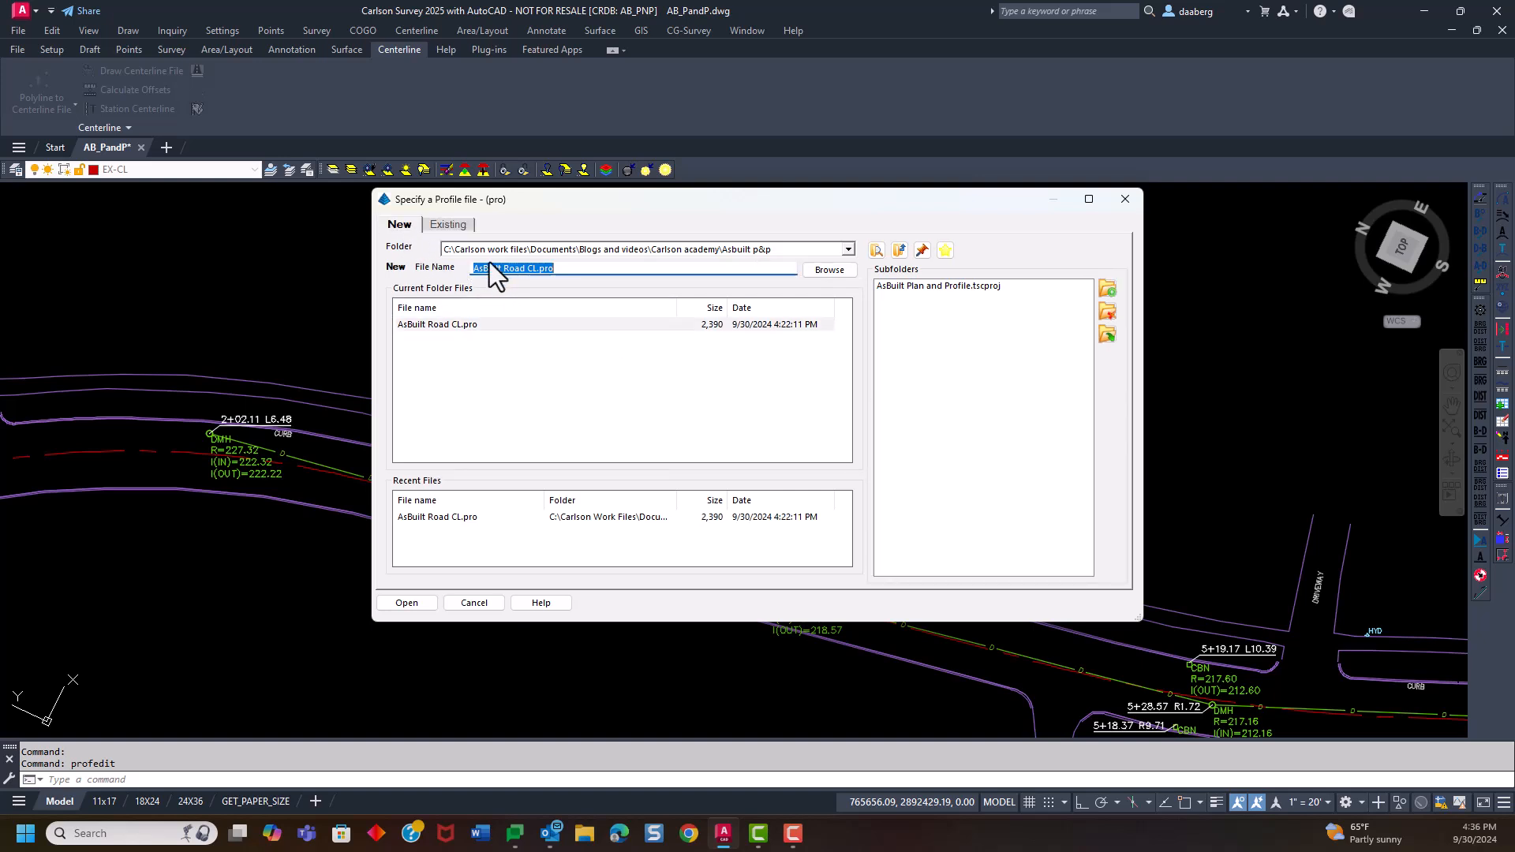
{"action": "left_click", "coordinate": [527, 270]}
{"action": "left_click_drag", "start_coordinate": [538, 270], "coordinate": [530, 270]}
{"action": "type", "text": "Drain"}
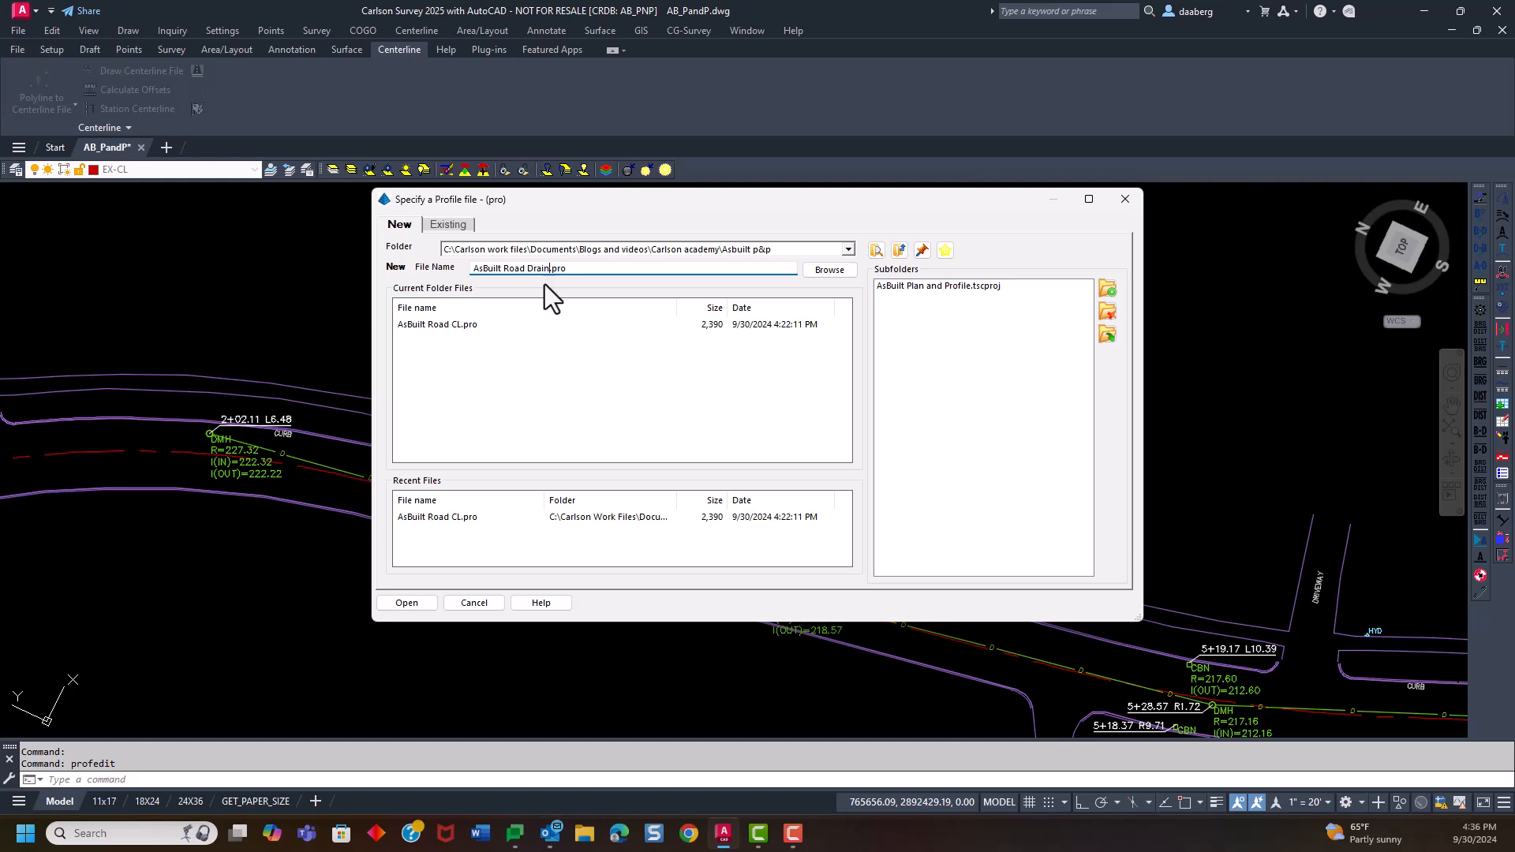
{"action": "left_click", "coordinate": [423, 598]}
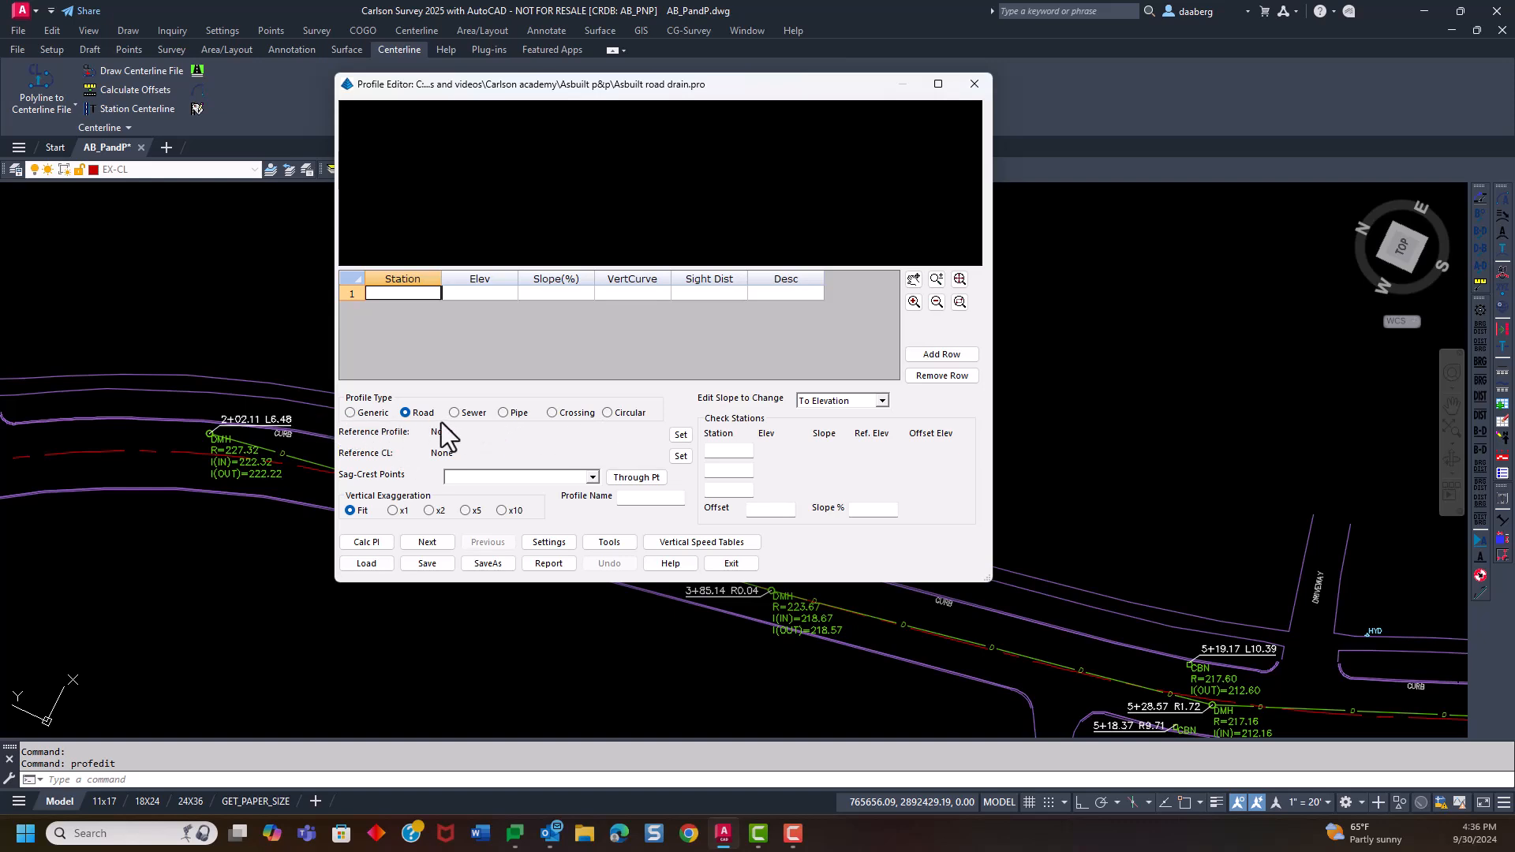
Set the profile type to Sewer and enter the first manhole at station 202.11 with elevation 222.22
{"action": "left_click", "coordinate": [350, 412]}
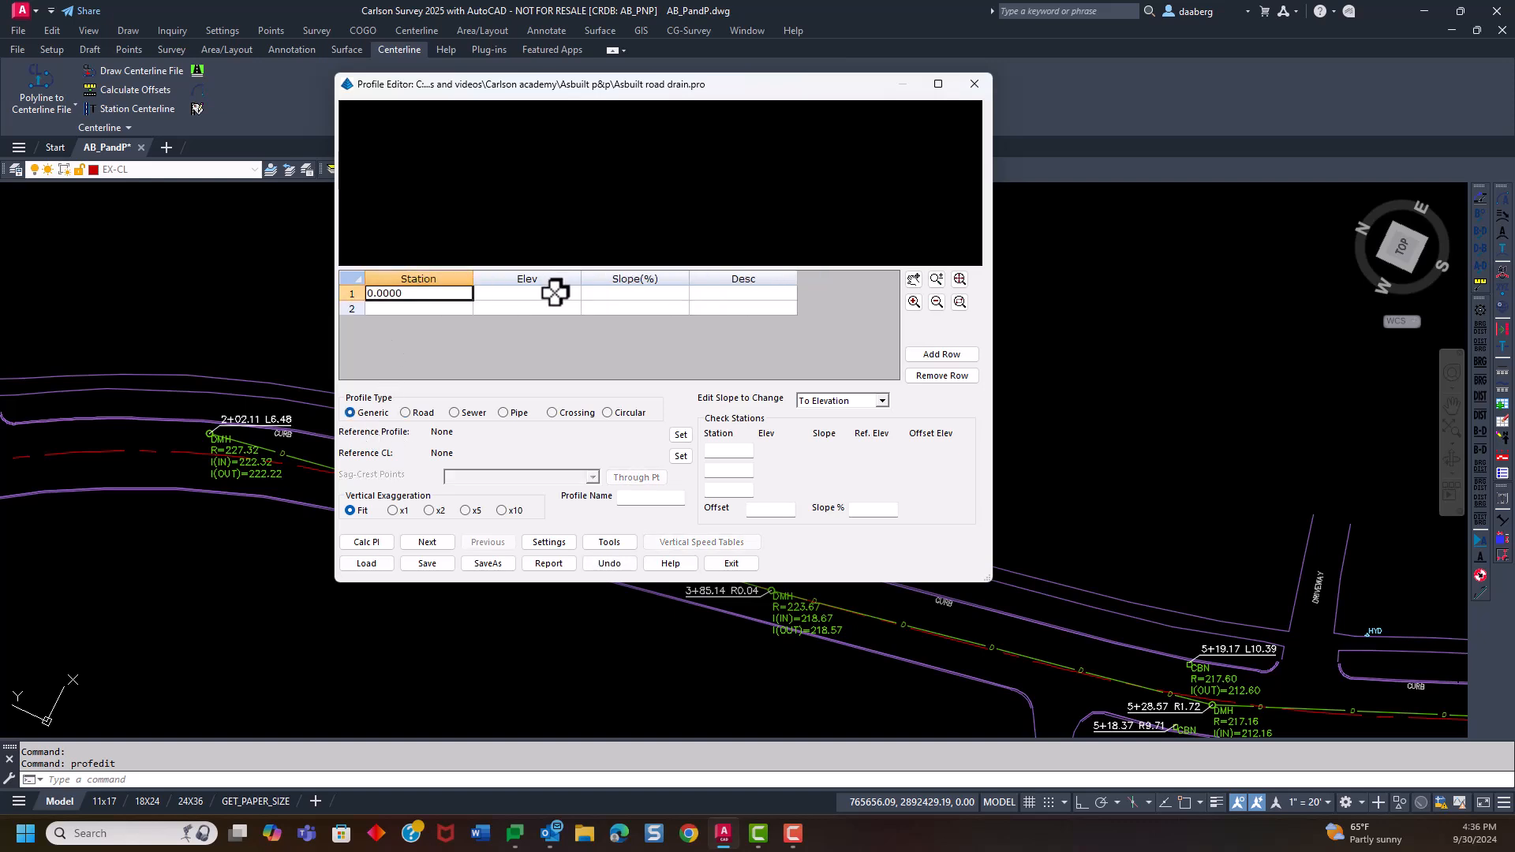
{"action": "left_click", "coordinate": [409, 413]}
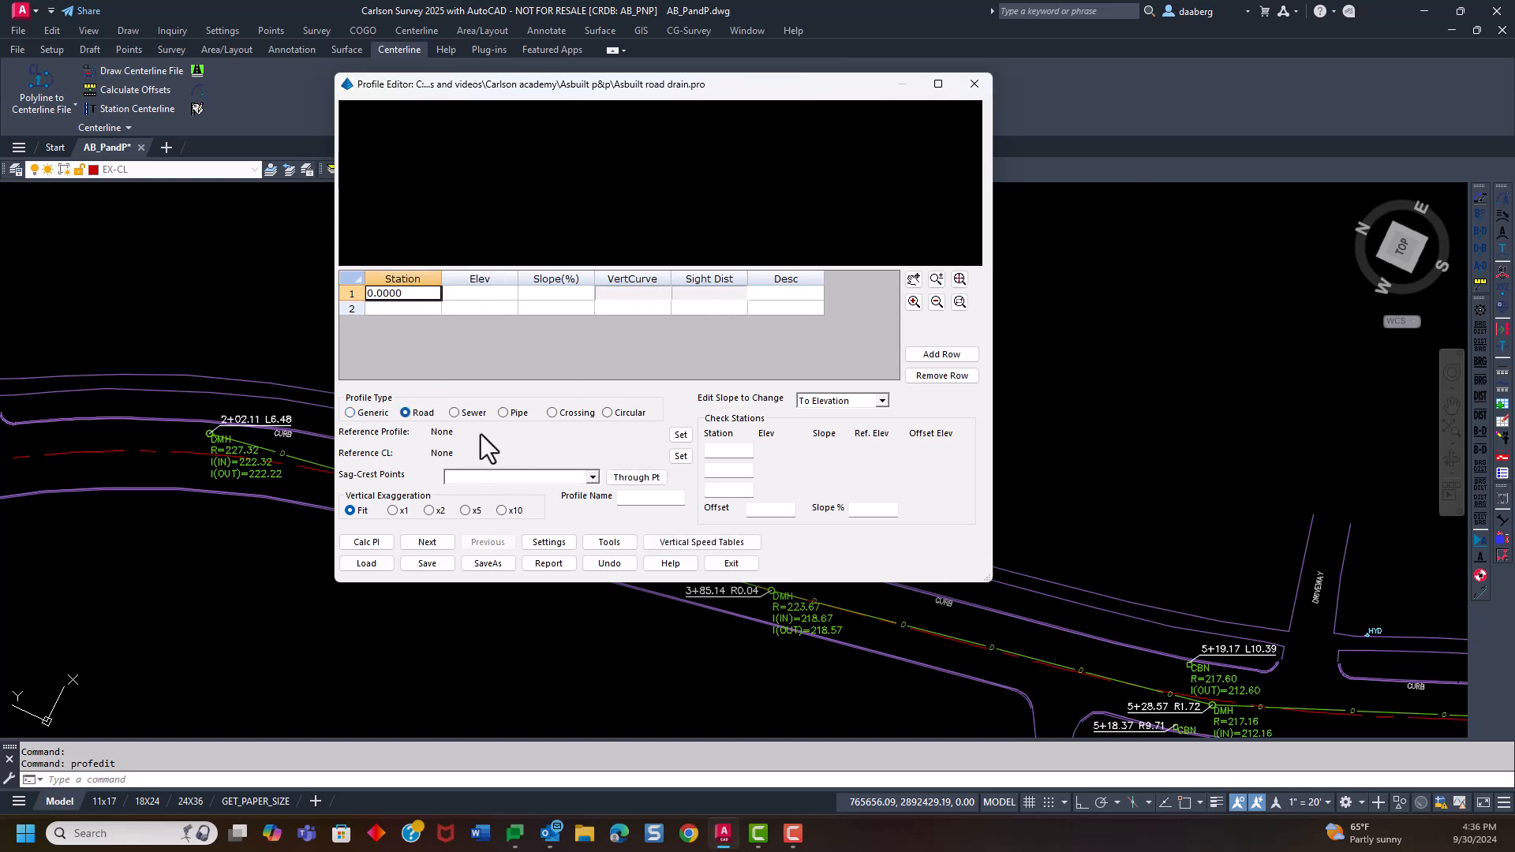
{"action": "left_click", "coordinate": [454, 413]}
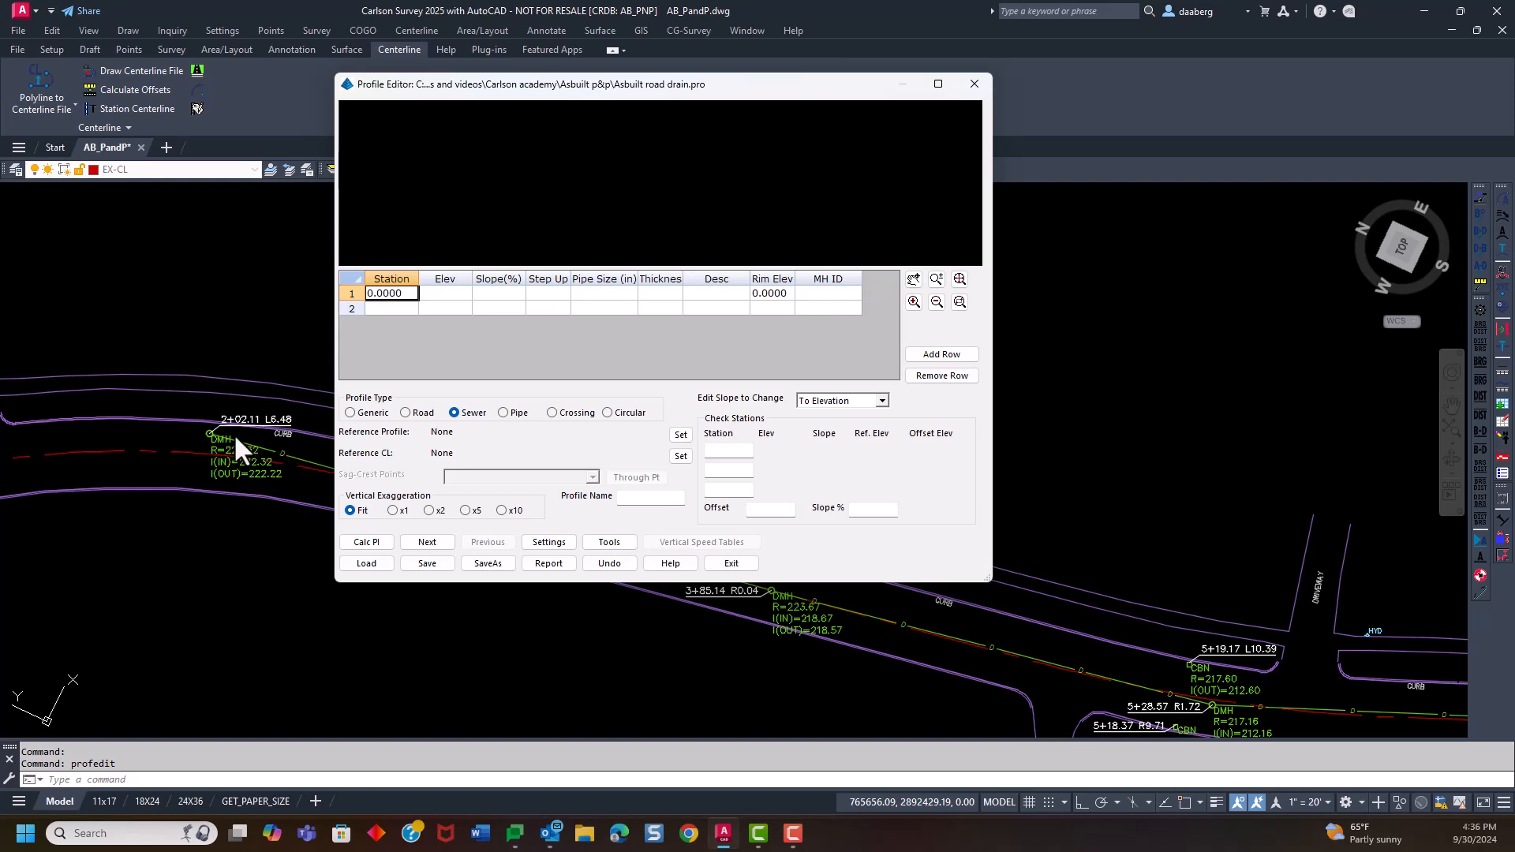
{"action": "left_click", "coordinate": [395, 299]}
{"action": "type", "text": "202"}
{"action": "left_click", "coordinate": [446, 293]}
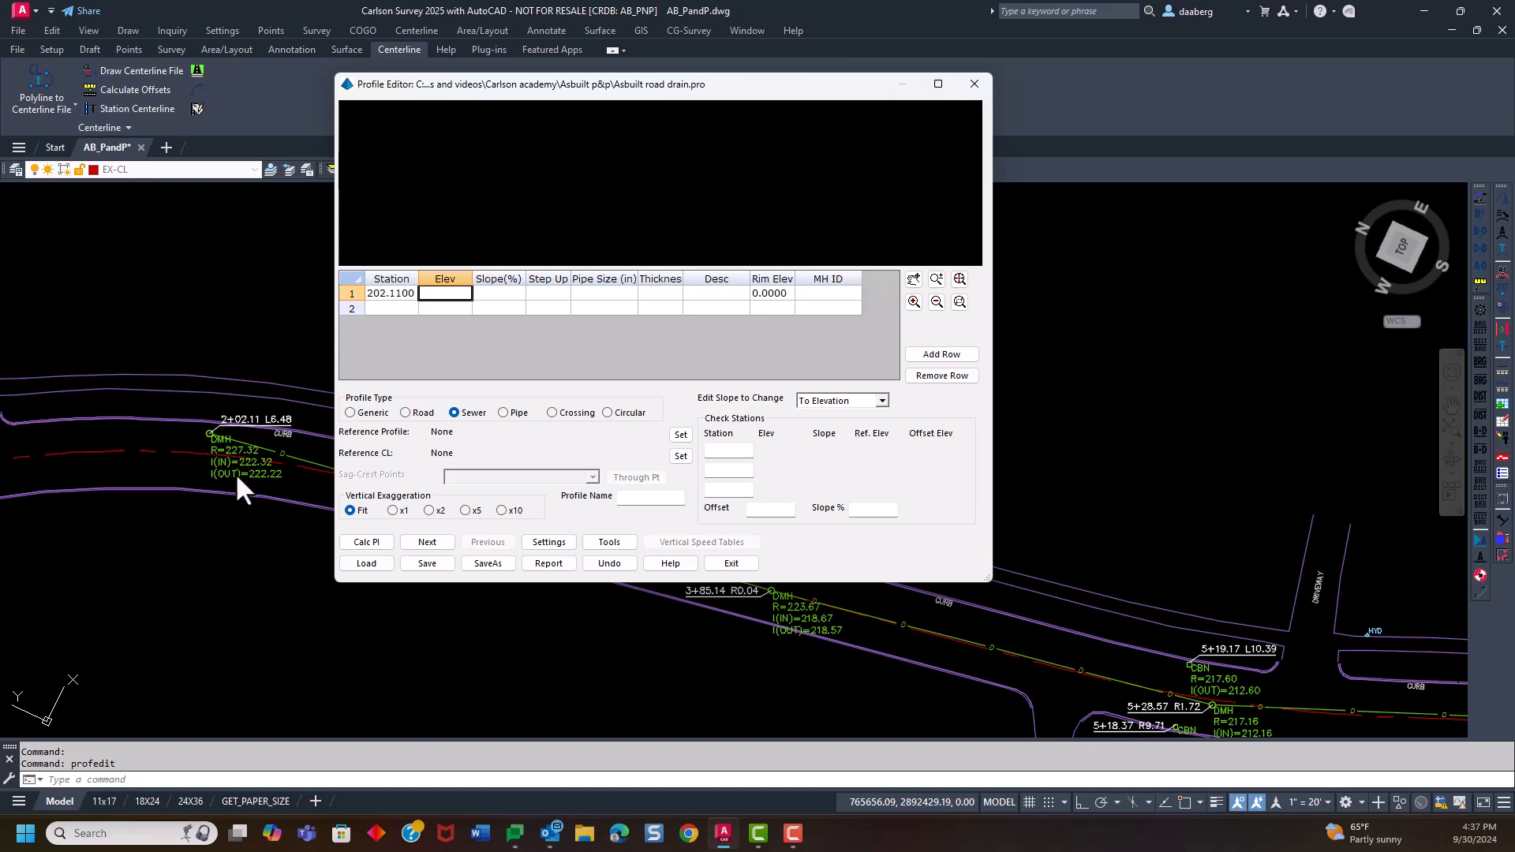
{"action": "double_click", "coordinate": [436, 294]}
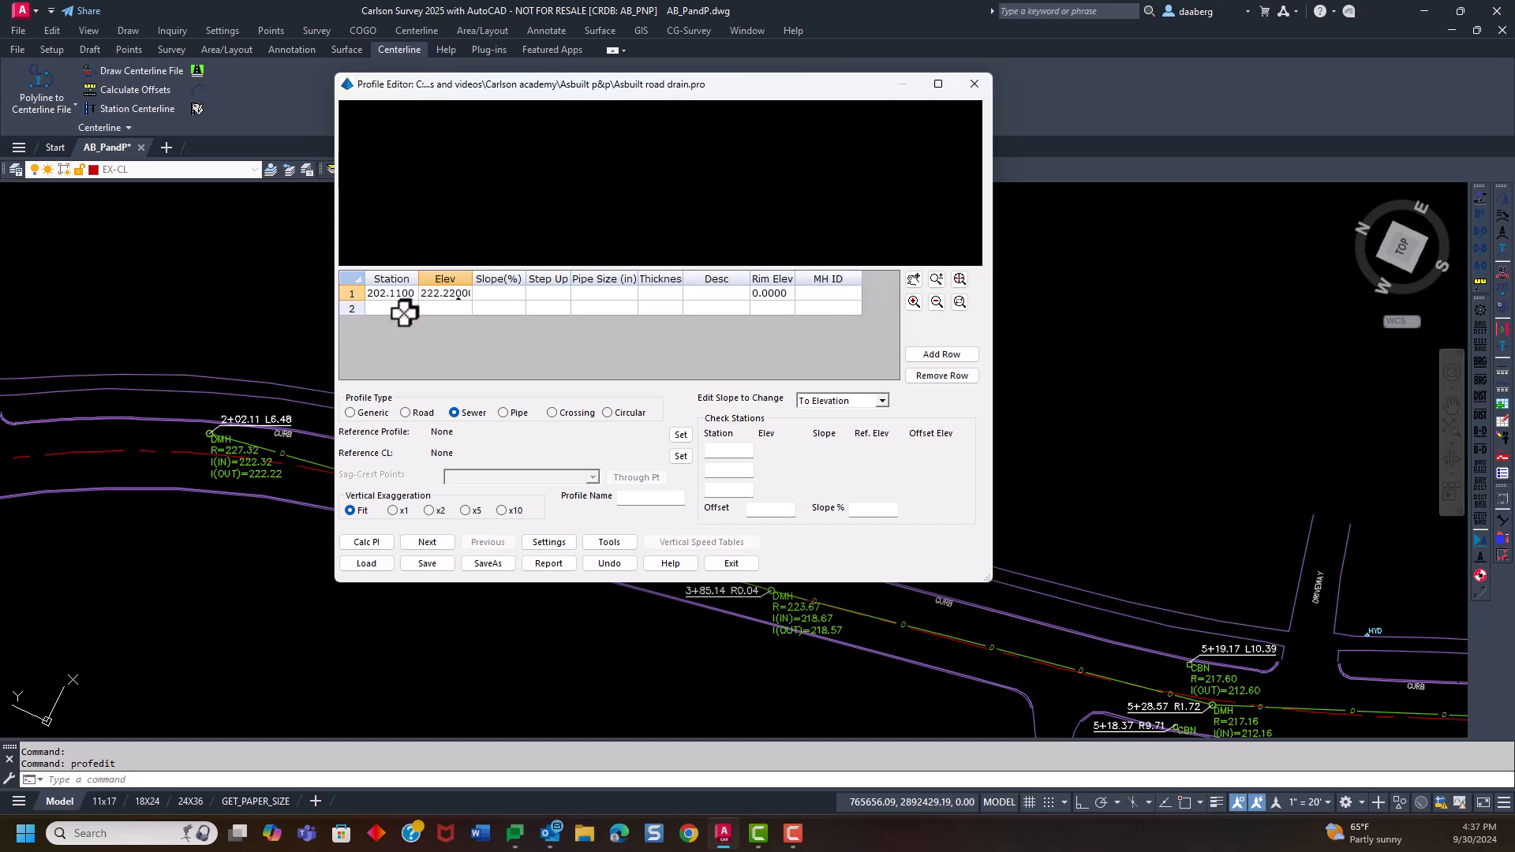
Enter the second manhole in the drain profile at station 385.14 with elevation 218.67
{"action": "left_click", "coordinate": [404, 314]}
{"action": "left_click_drag", "start_coordinate": [604, 85], "coordinate": [1065, 57]}
{"action": "type", "text": "385"}
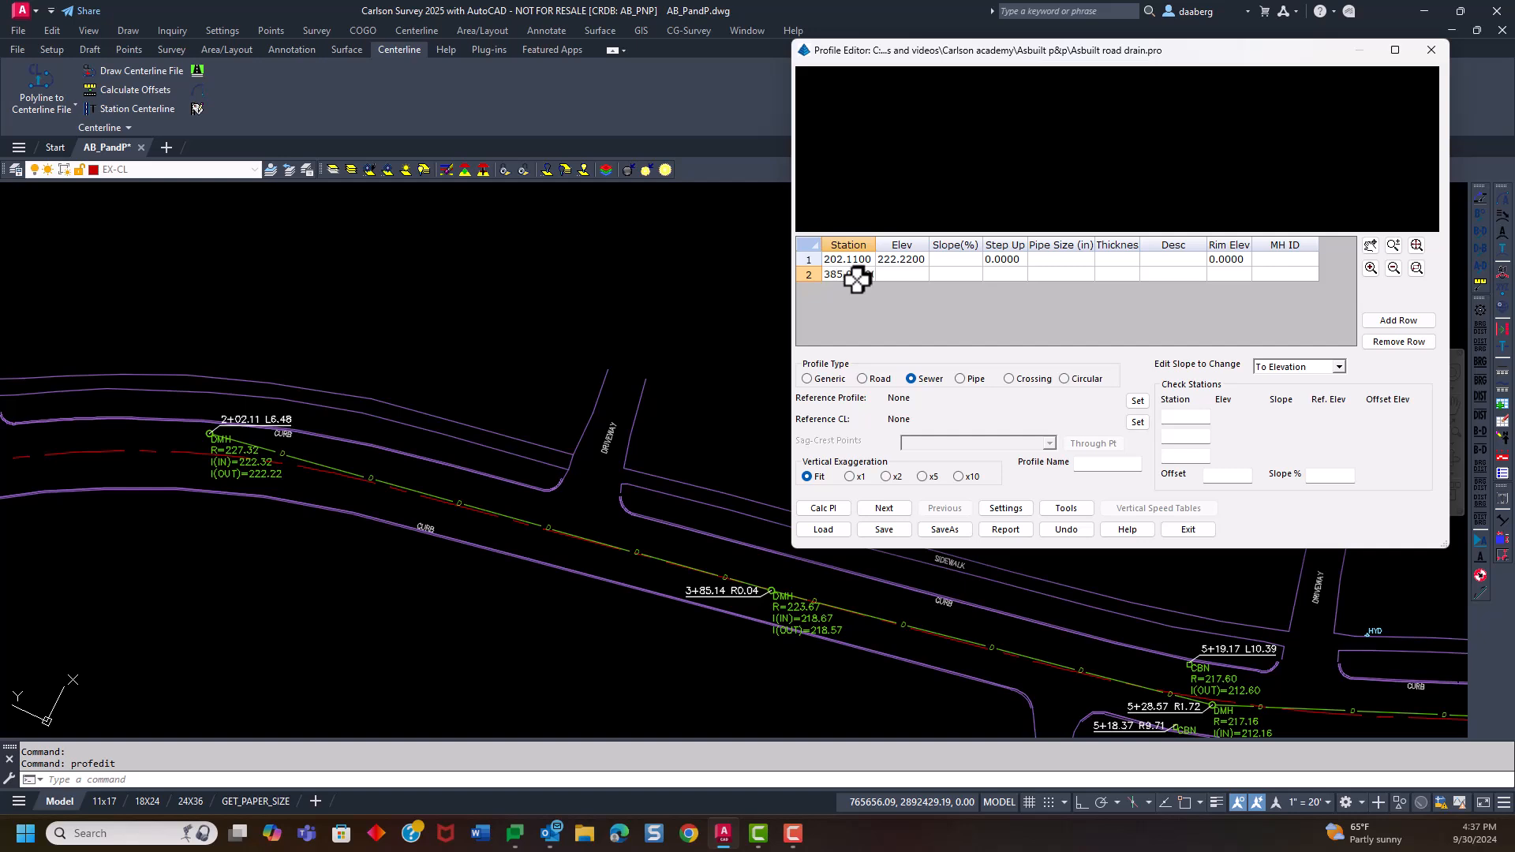
{"action": "type", "text": ".14"}
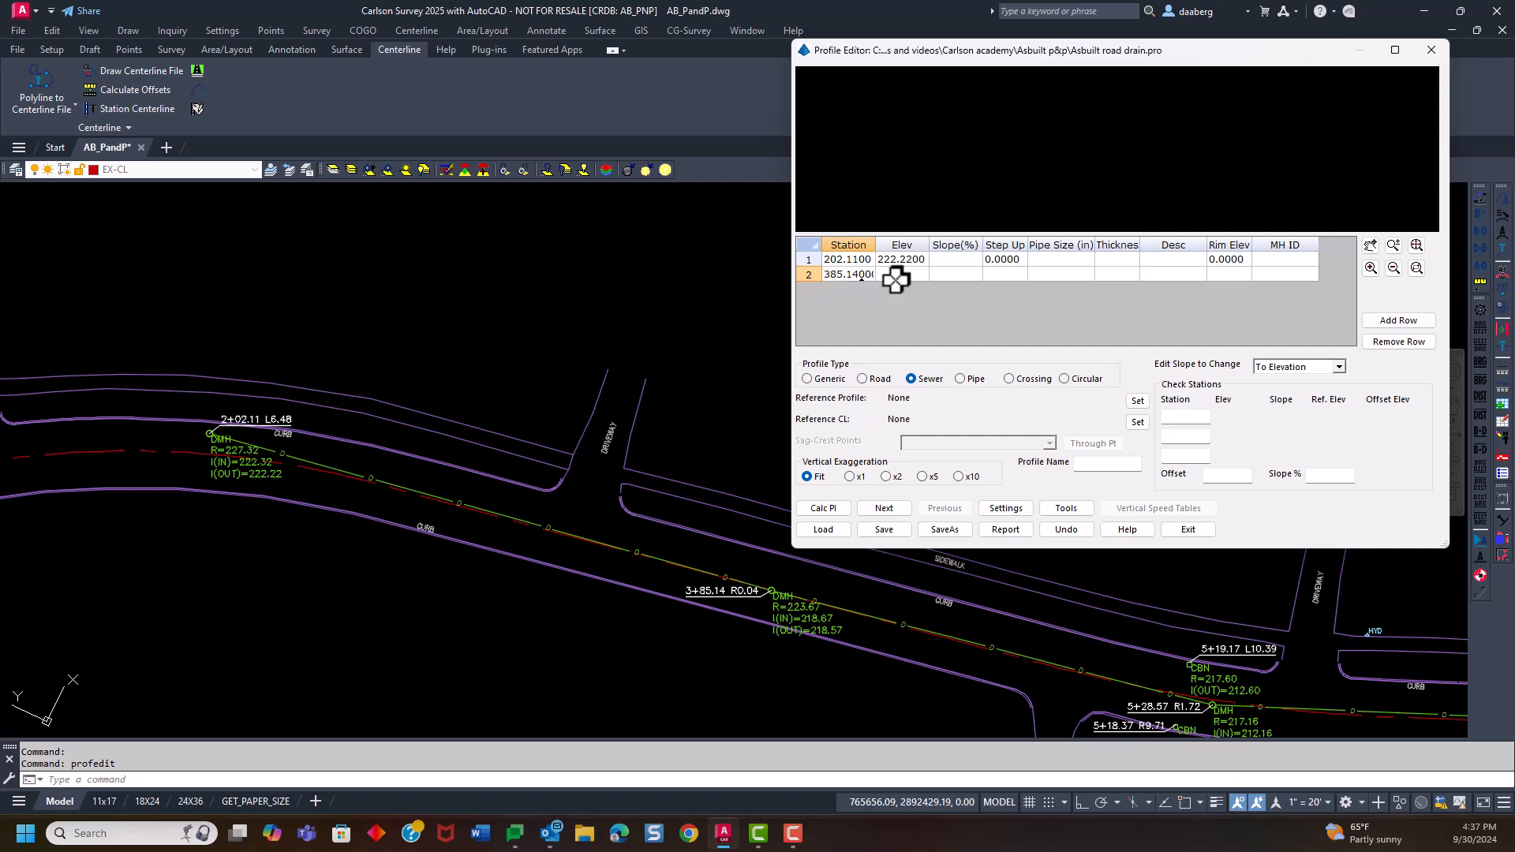
{"action": "left_click", "coordinate": [898, 276]}
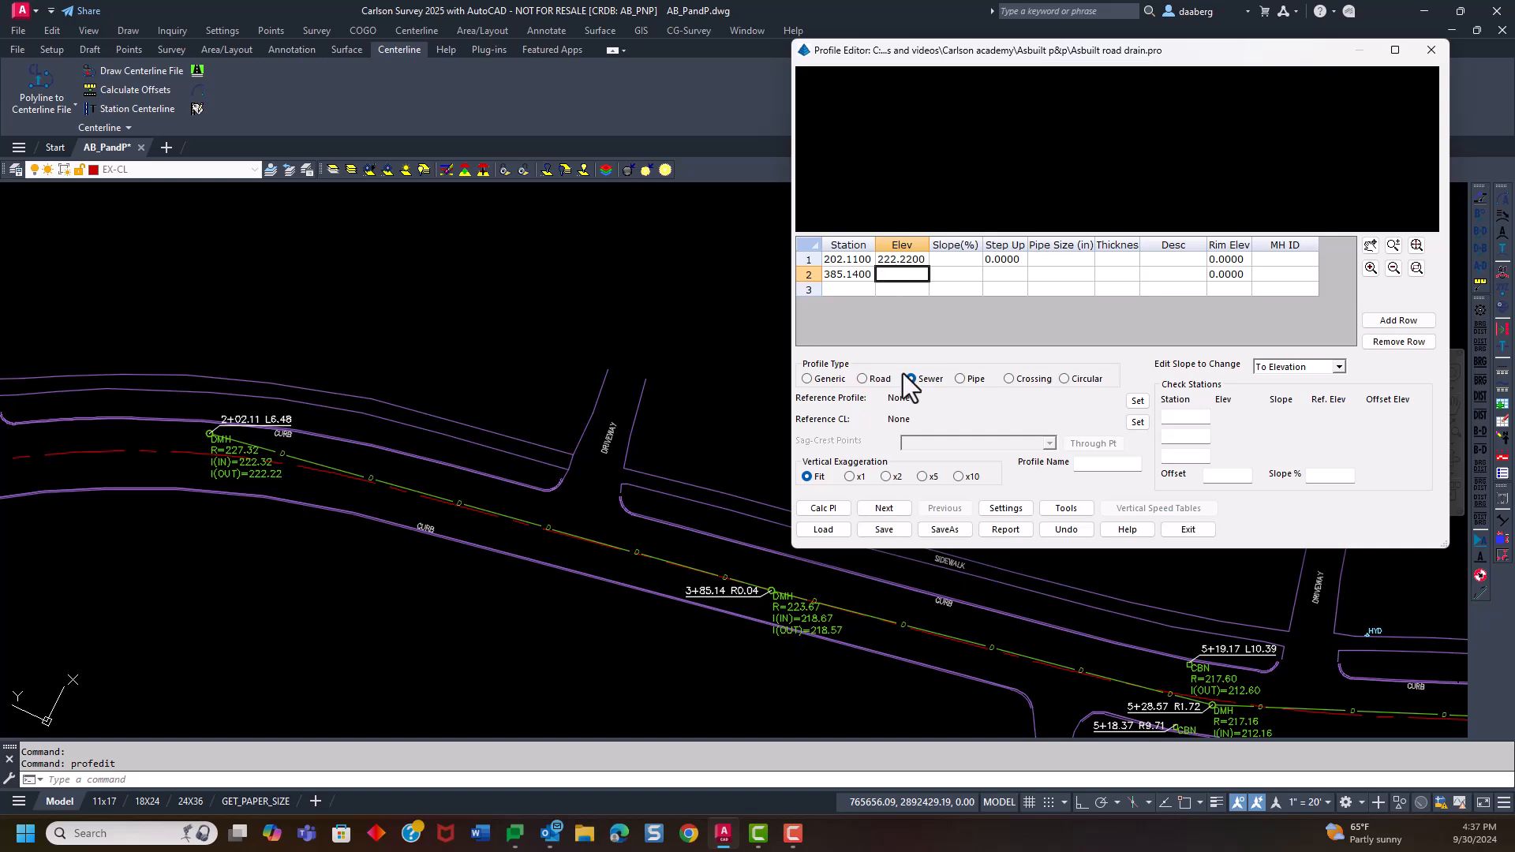
{"action": "type", "text": "218.67"}
Set the step up at station 385.14 to -0.1 and inspect the drop in the profile preview
{"action": "left_click", "coordinate": [999, 275]}
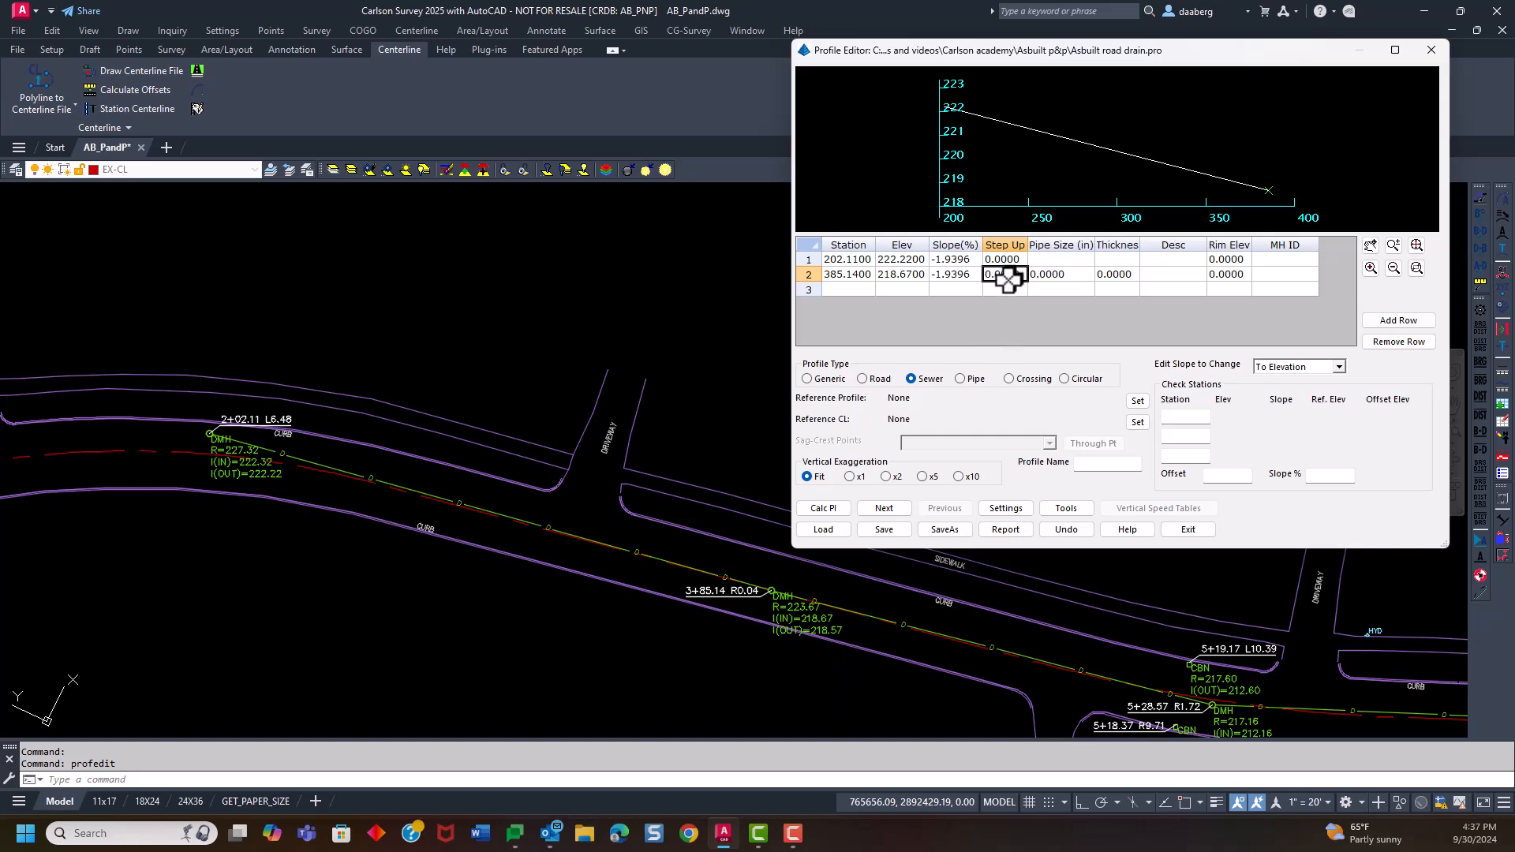
{"action": "type", "text": "-0"}
{"action": "key", "text": "Tab"}
{"action": "scroll", "coordinate": [1274, 200], "scroll_direction": "up", "scroll_amount": 3}
{"action": "scroll", "coordinate": [1271, 197], "scroll_direction": "up", "scroll_amount": 3}
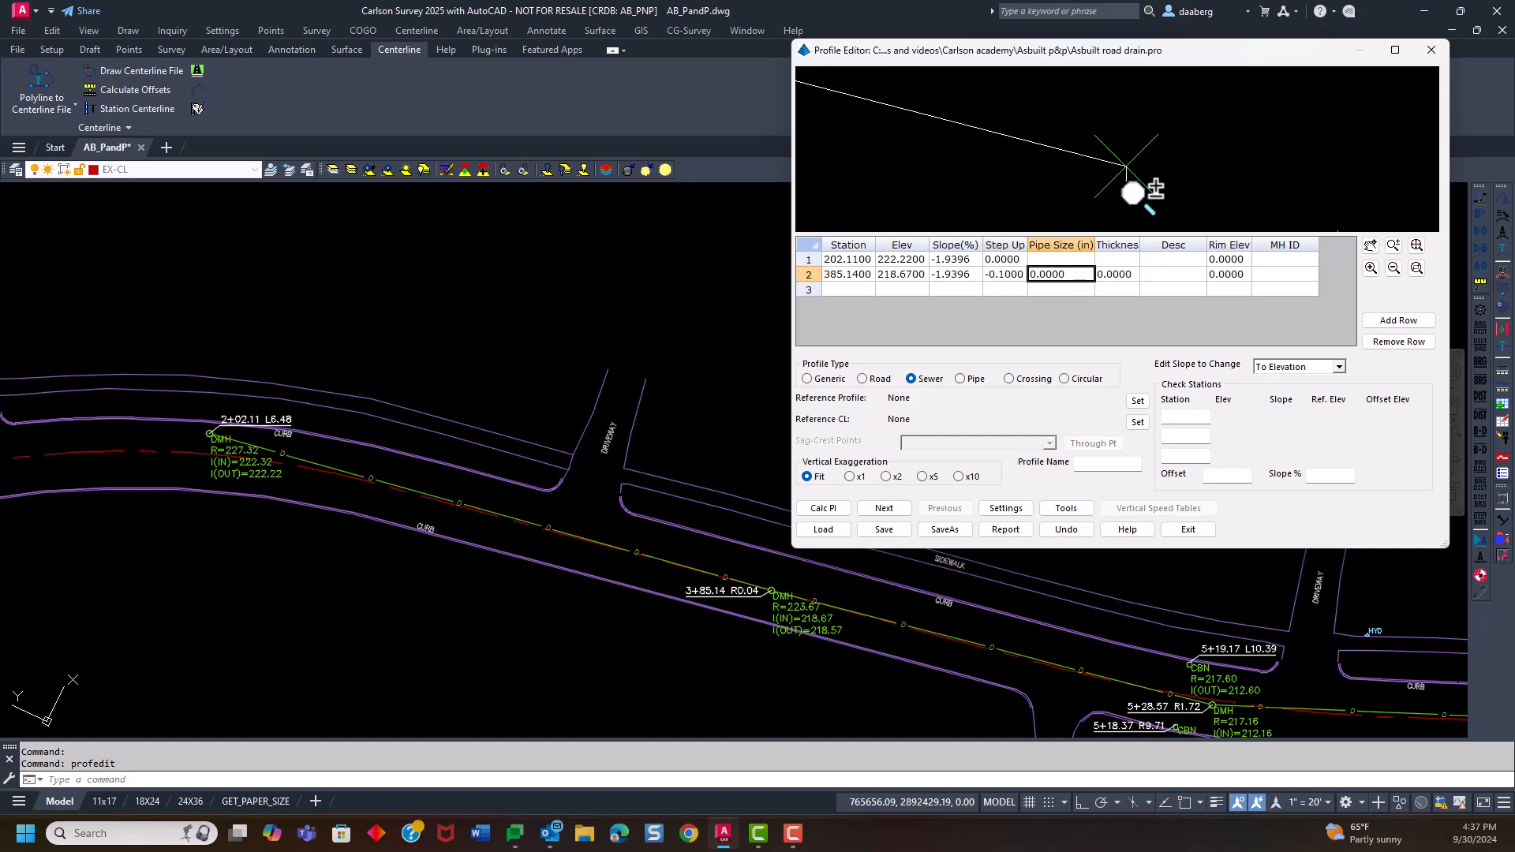
{"action": "scroll", "coordinate": [1127, 183], "scroll_direction": "down", "scroll_amount": 3}
{"action": "scroll", "coordinate": [1128, 182], "scroll_direction": "down", "scroll_amount": 3}
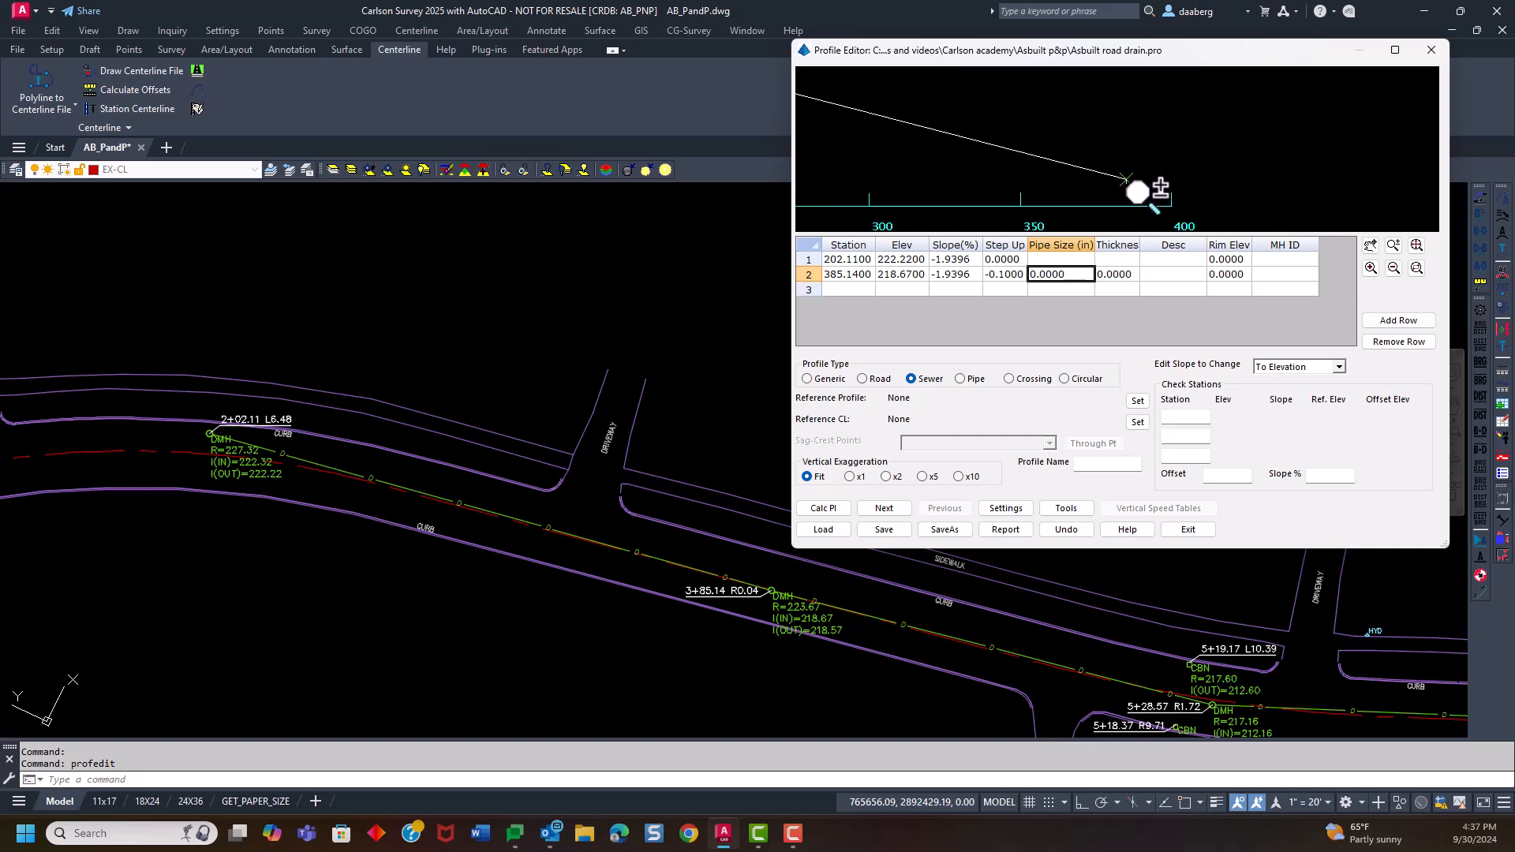
Enter the third manhole in the drain profile at station 528.57 with elevation 212.16
{"action": "left_click_drag", "start_coordinate": [1154, 49], "coordinate": [946, 24]}
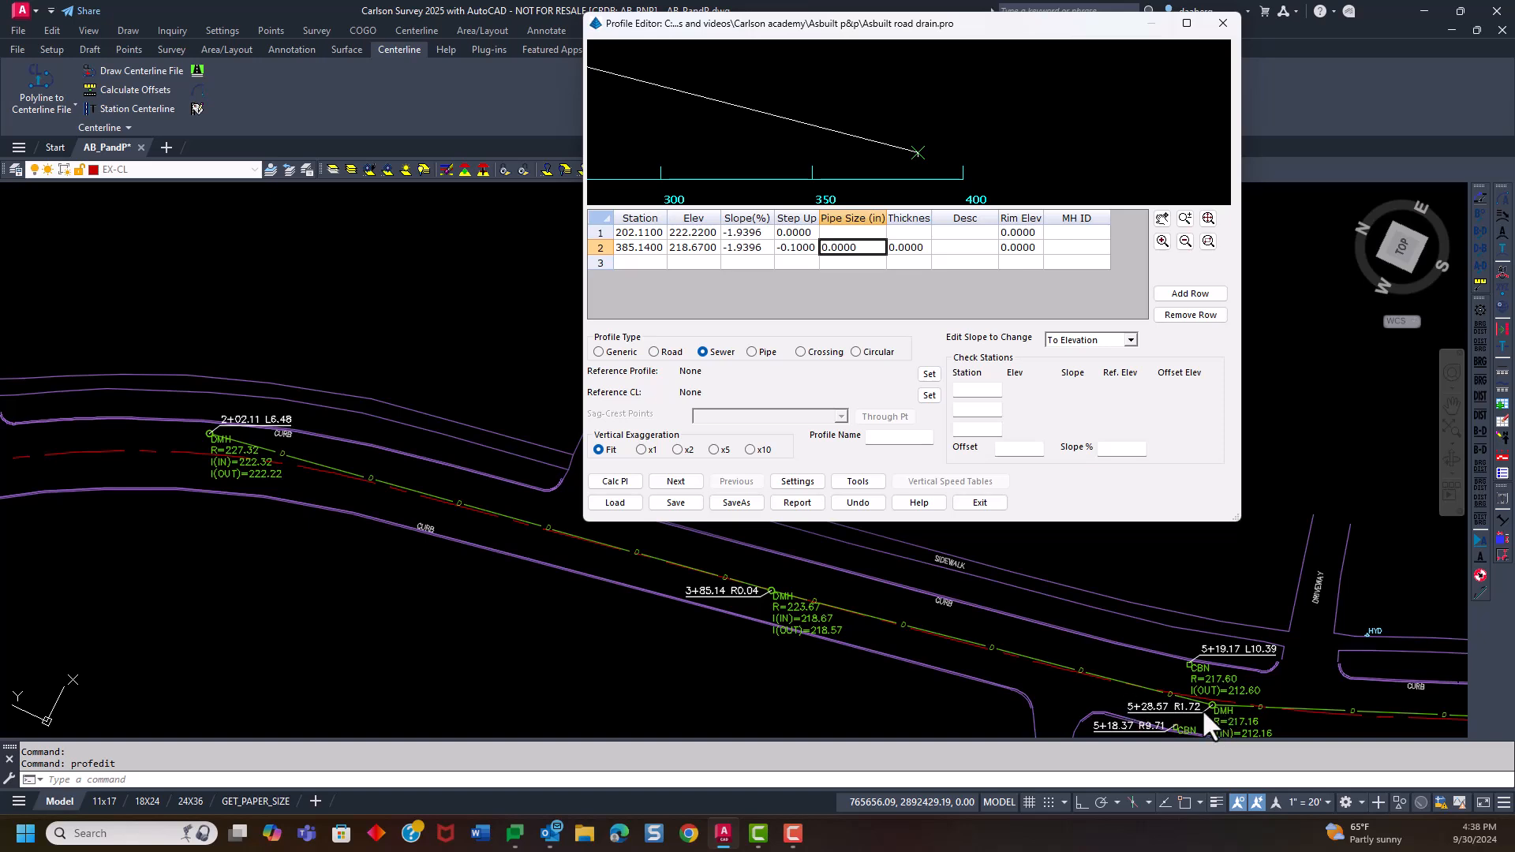
{"action": "left_click", "coordinate": [639, 264]}
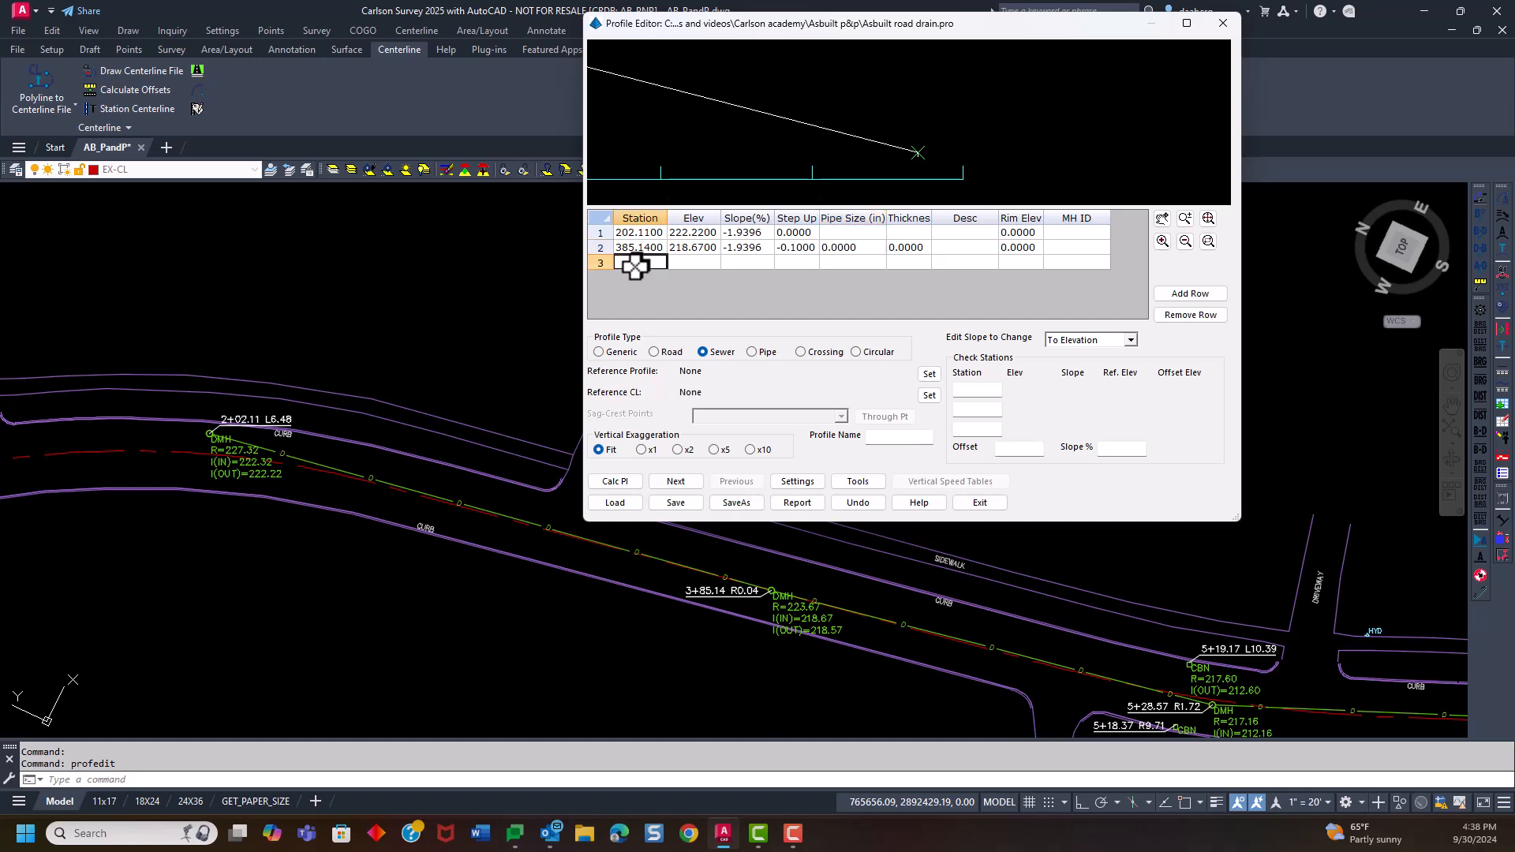
{"action": "type", "text": "528"}
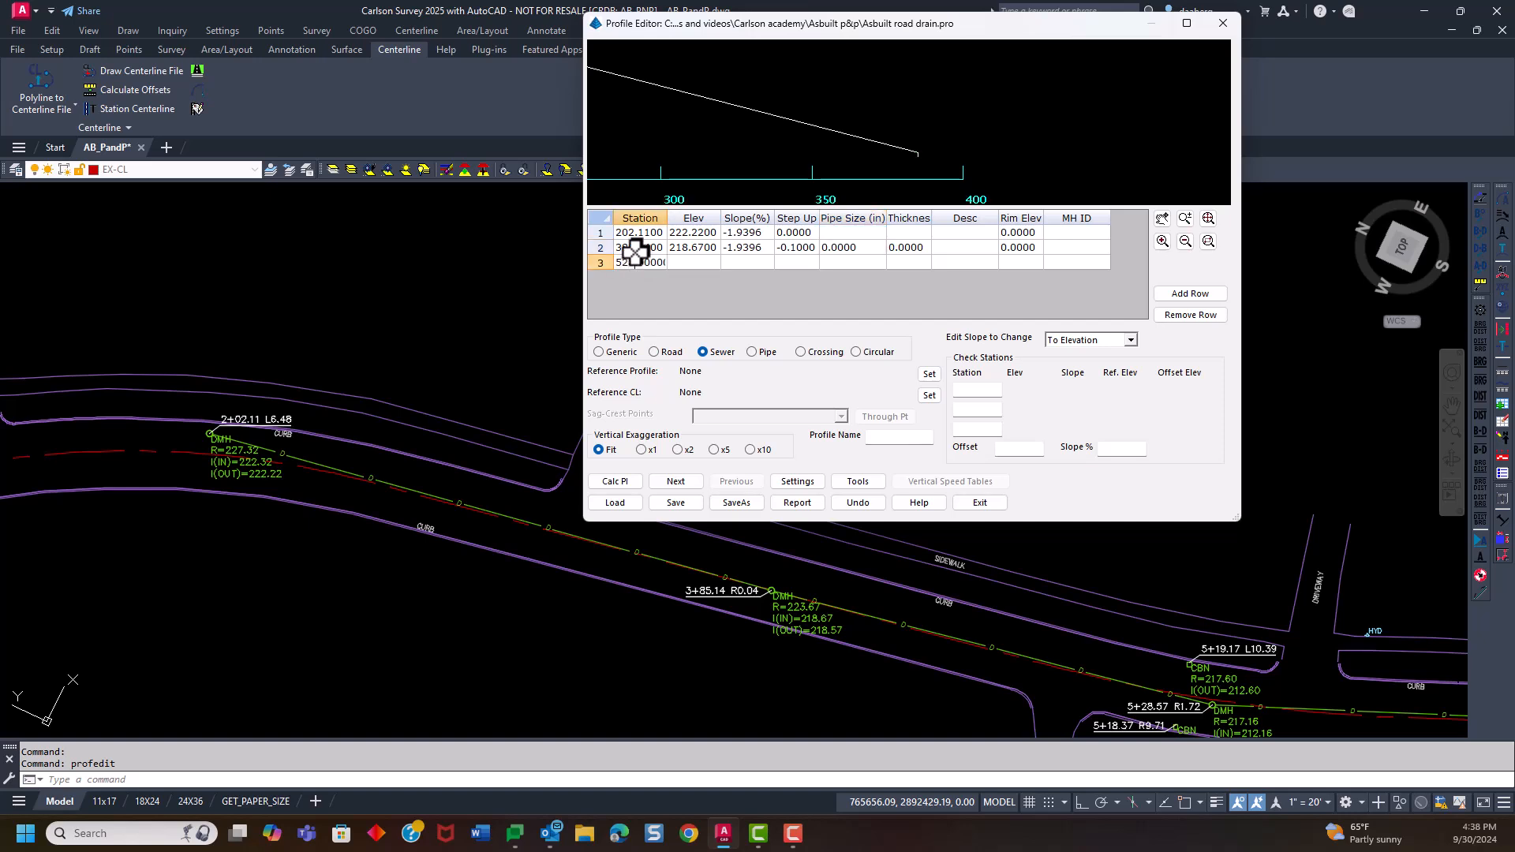
{"action": "type", "text": ".7"}
{"action": "left_click", "coordinate": [683, 263]}
{"action": "double_click", "coordinate": [681, 261]}
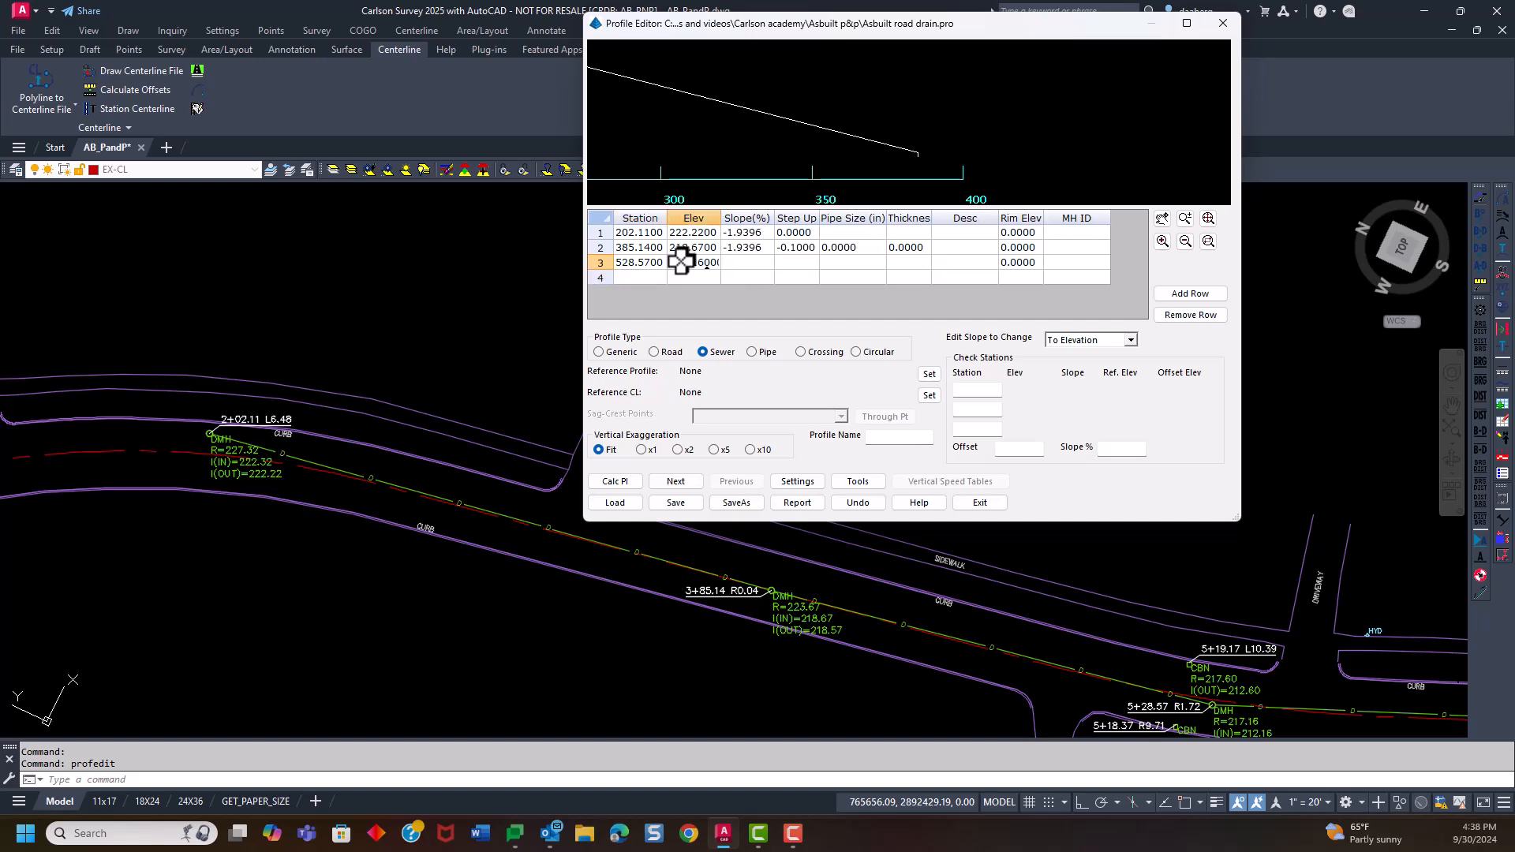
Set the step up at station 528.57 to -0.1
{"action": "left_click", "coordinate": [782, 260]}
{"action": "double_click", "coordinate": [783, 257]}
{"action": "type", "text": "-0.1000("}
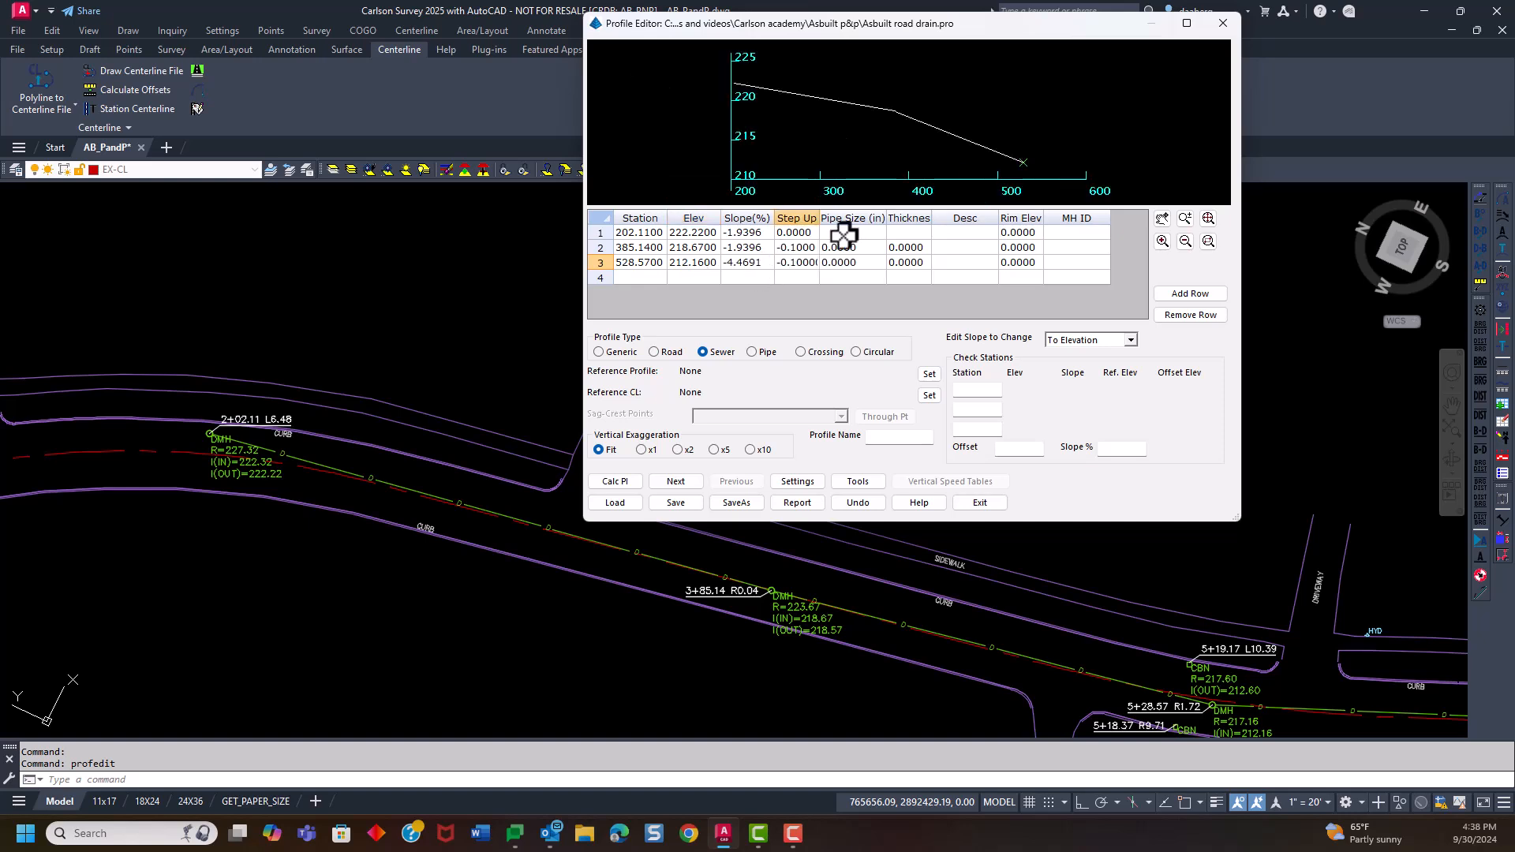
{"action": "key", "text": "Tab"}
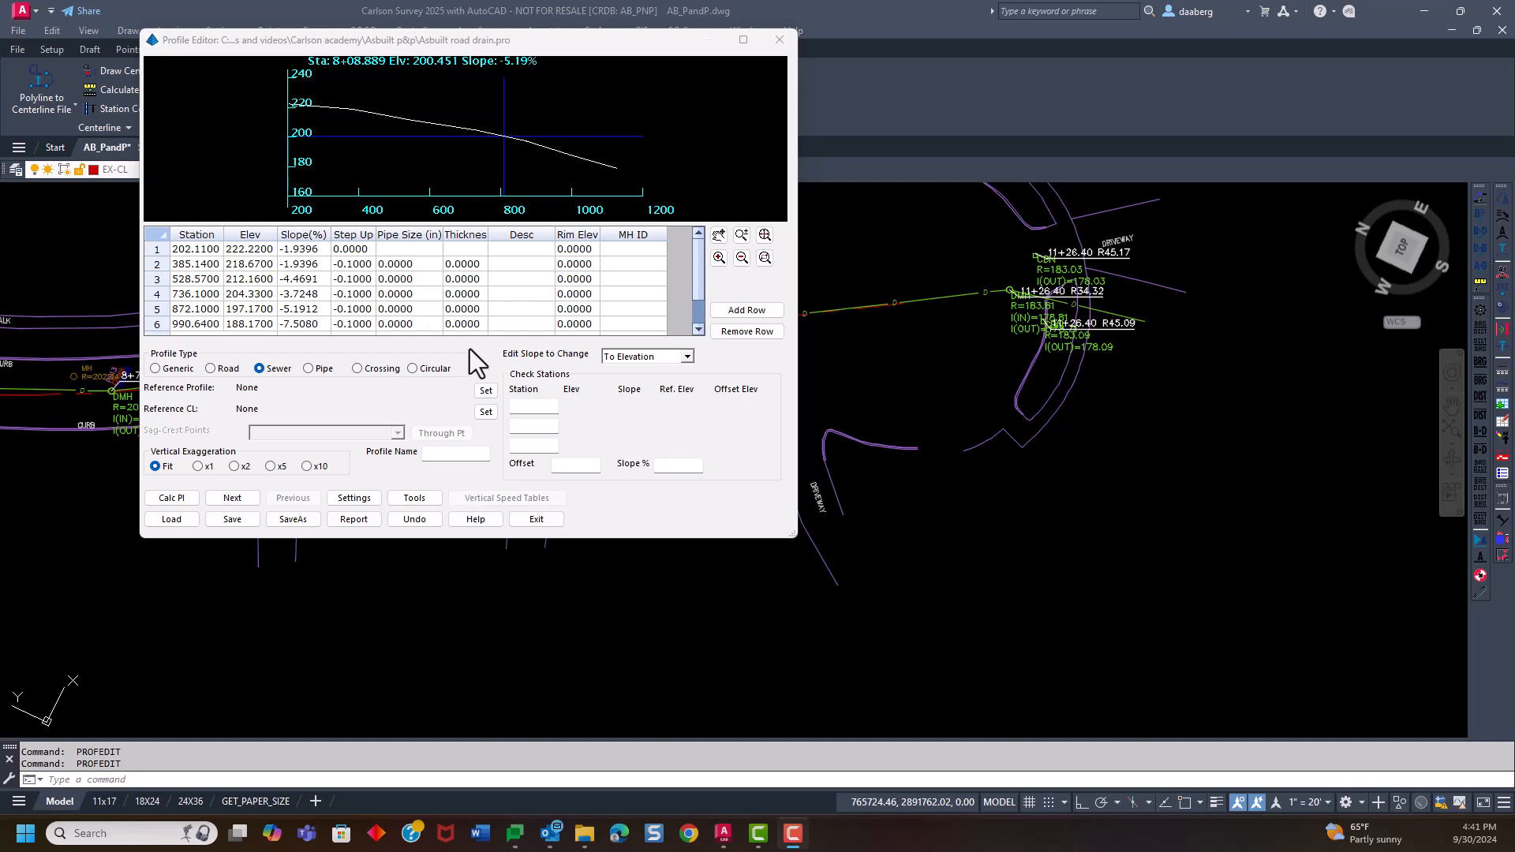
Review the completed station rows and set the pipe size to 12 inches at stations 385.14, 528.57 and 736.10
{"action": "scroll", "coordinate": [300, 292], "scroll_direction": "down", "scroll_amount": 1}
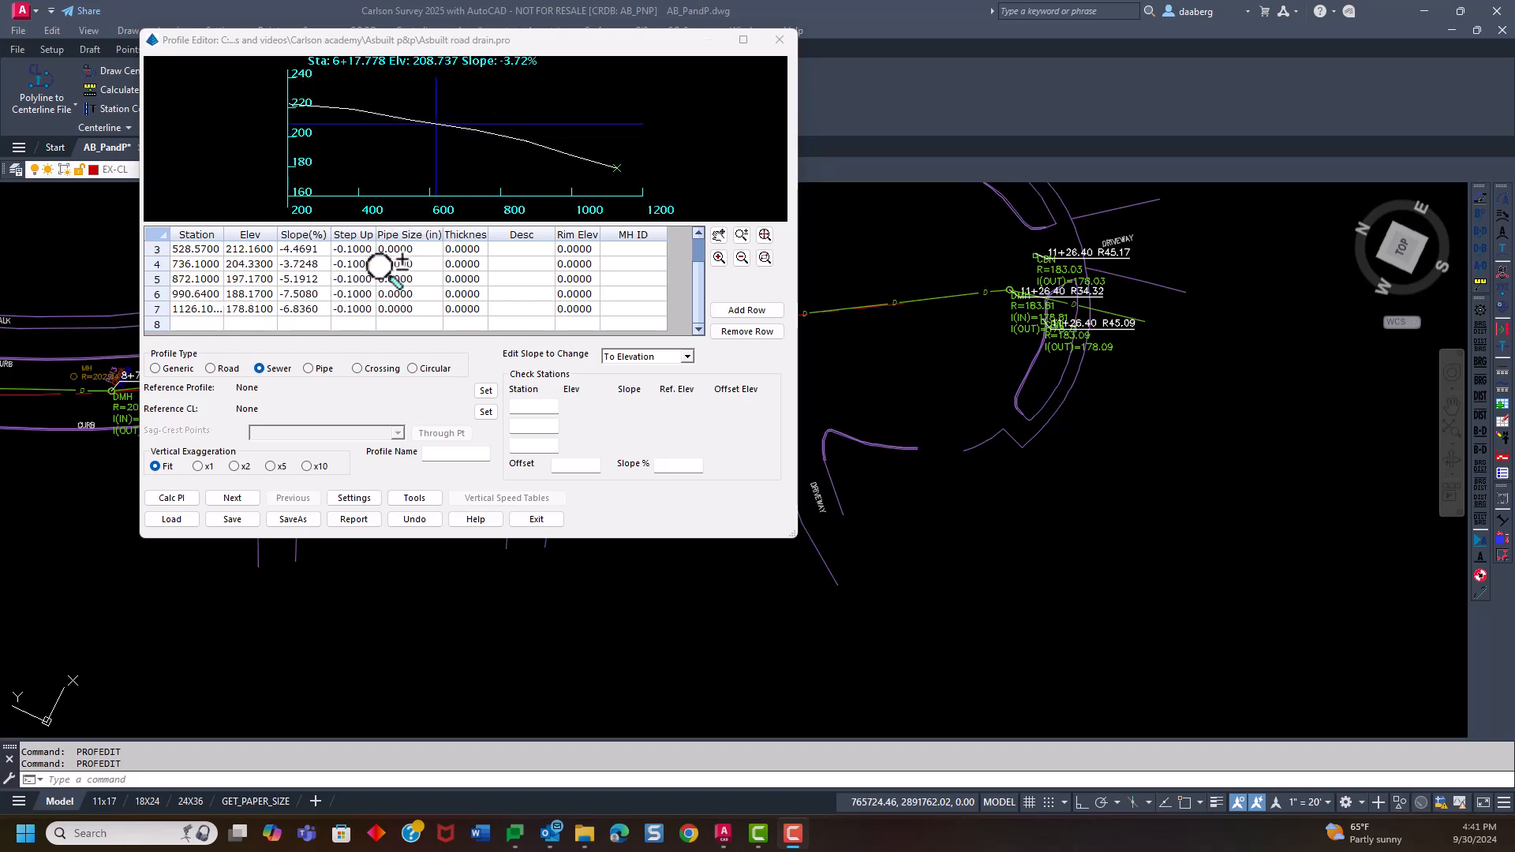
{"action": "scroll", "coordinate": [383, 268], "scroll_direction": "up", "scroll_amount": 1}
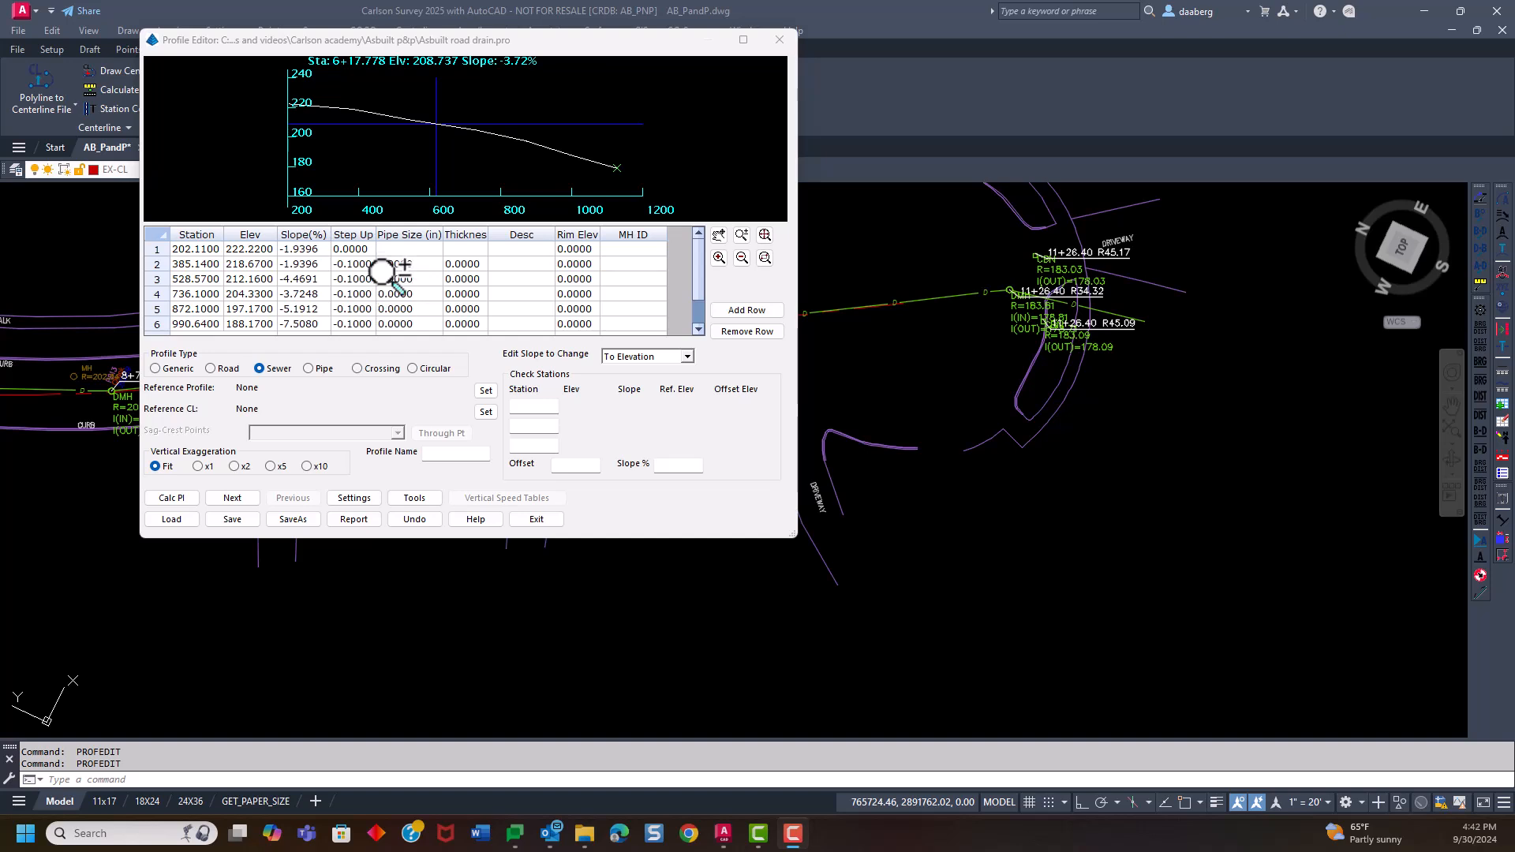
{"action": "left_click_drag", "start_coordinate": [474, 41], "coordinate": [428, 21]}
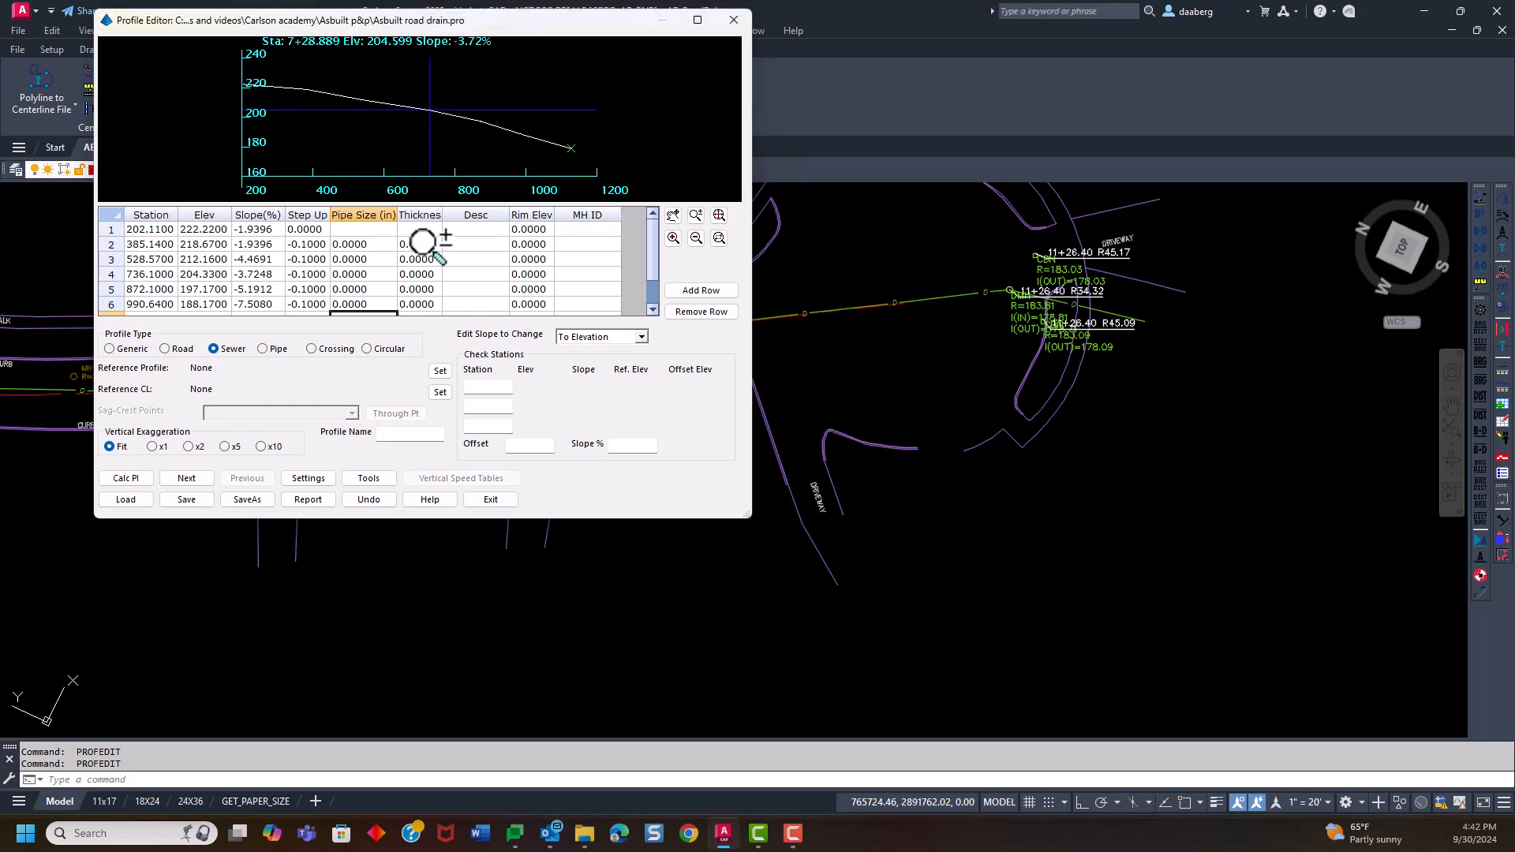
{"action": "left_click", "coordinate": [356, 244]}
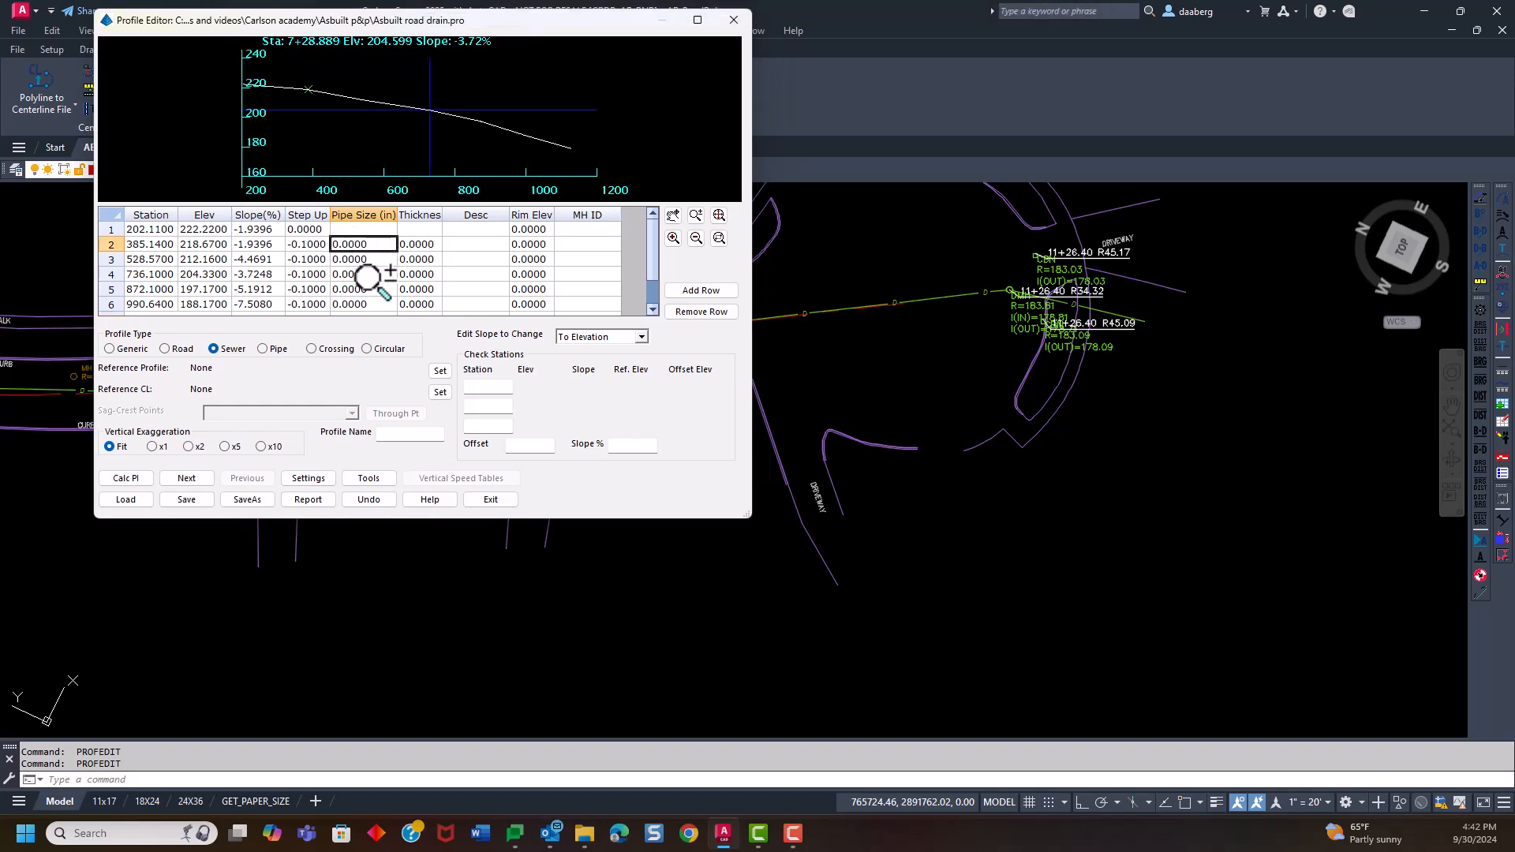
{"action": "type", "text": "12"}
{"action": "left_click", "coordinate": [361, 259]}
{"action": "type", "text": "12"}
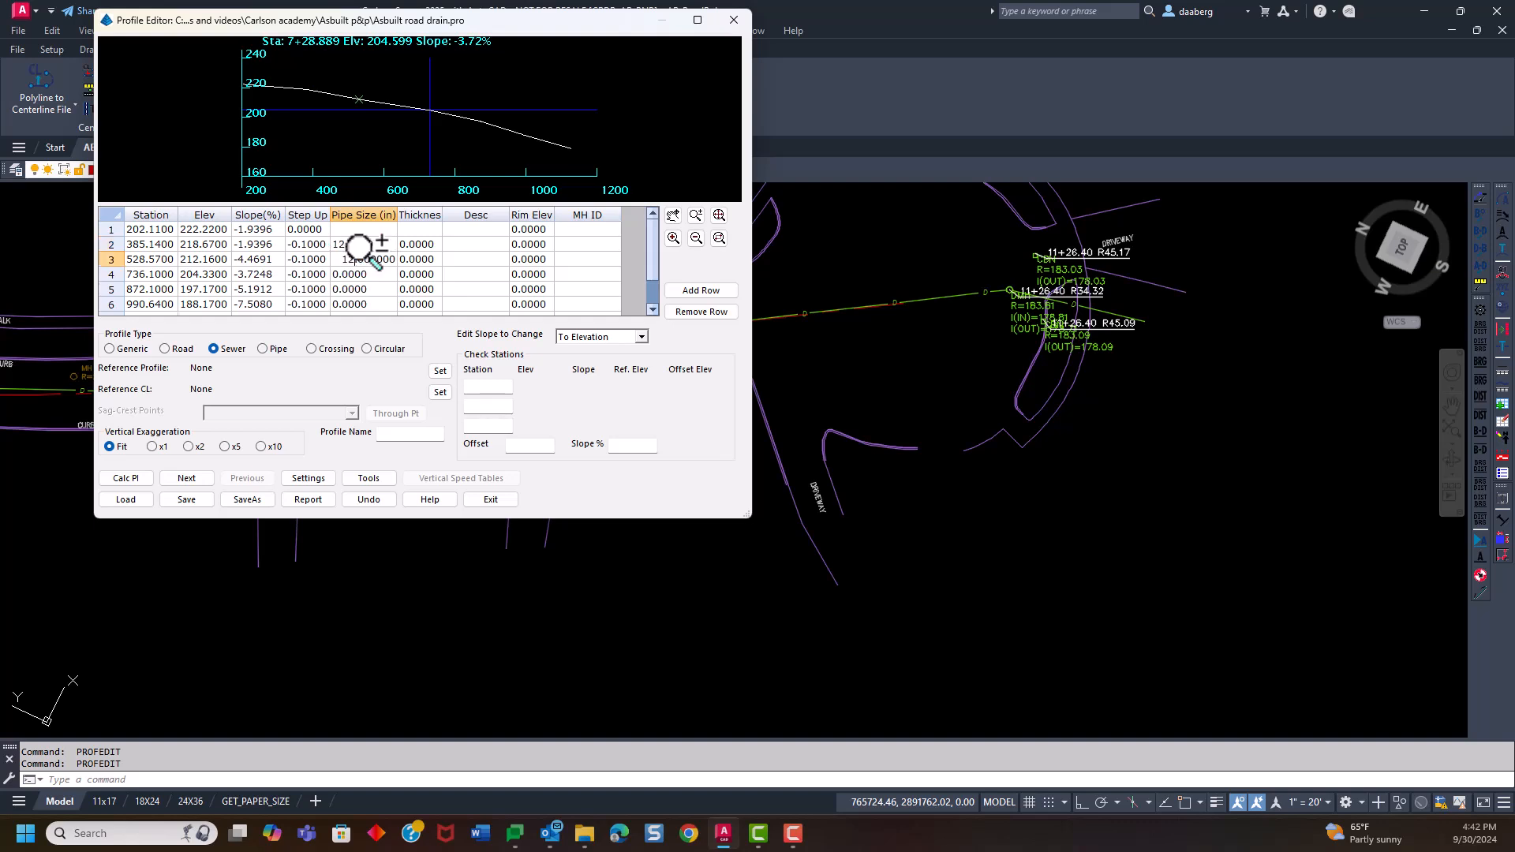
{"action": "left_click", "coordinate": [354, 273]}
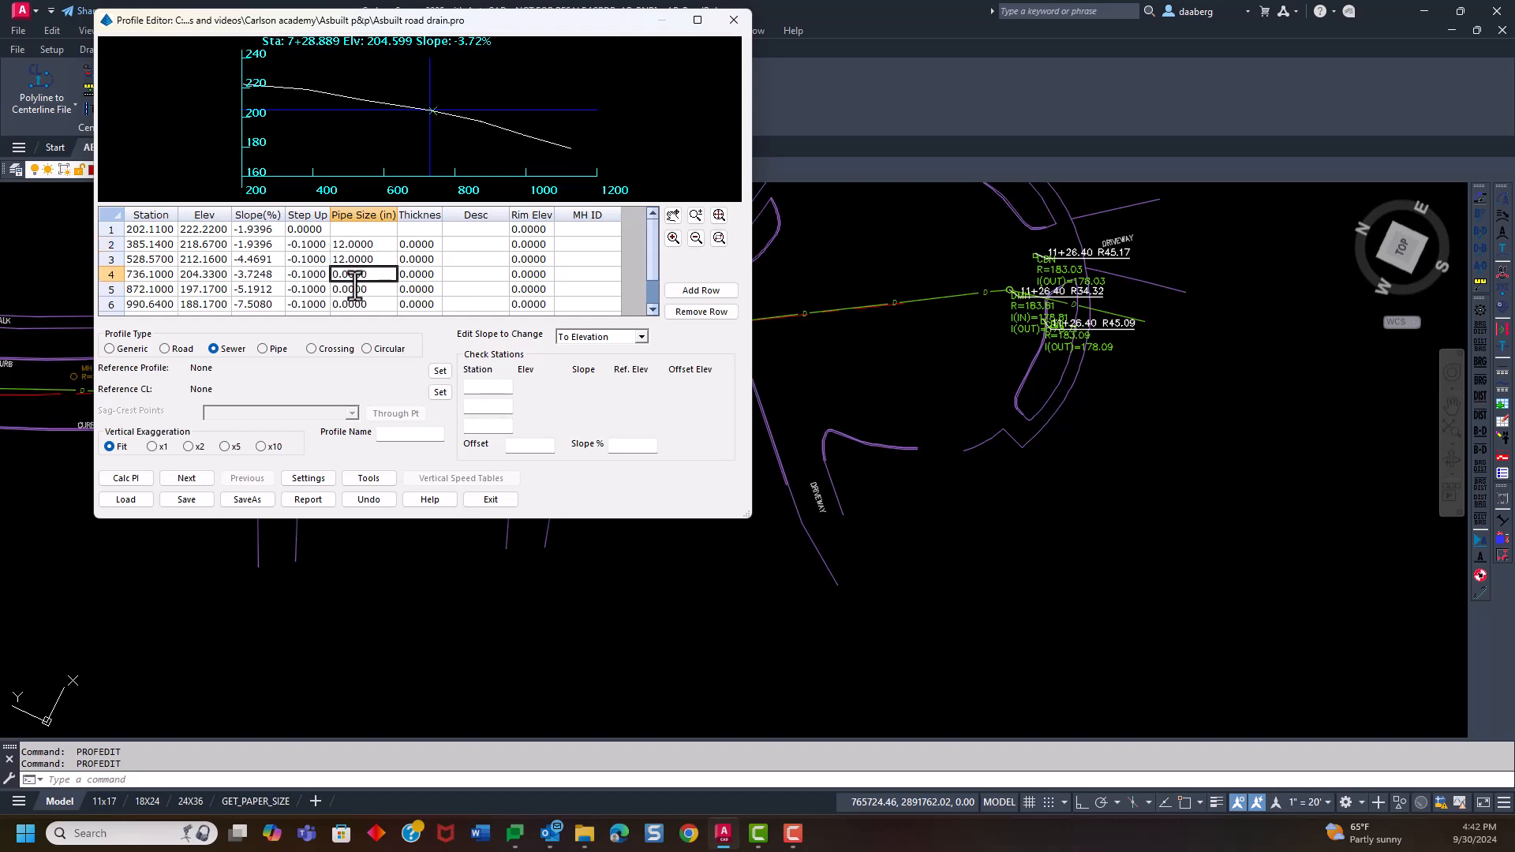
{"action": "type", "text": "12"}
Set the pipe size to 15 inches in rows 5 to 7, from station 872.10 through the last manhole
{"action": "left_click", "coordinate": [355, 289]}
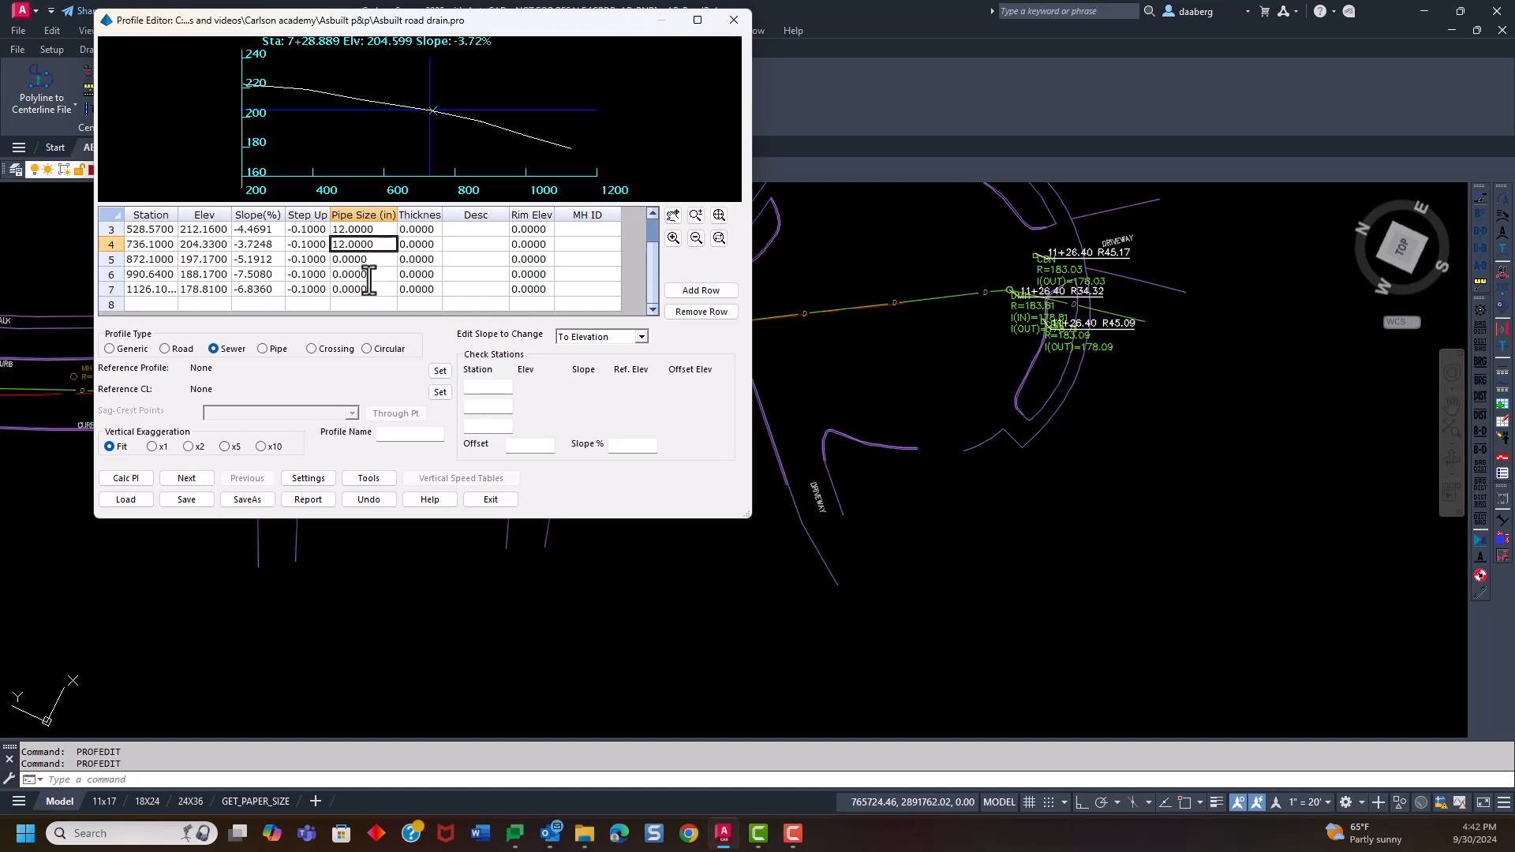
{"action": "type", "text": "15"}
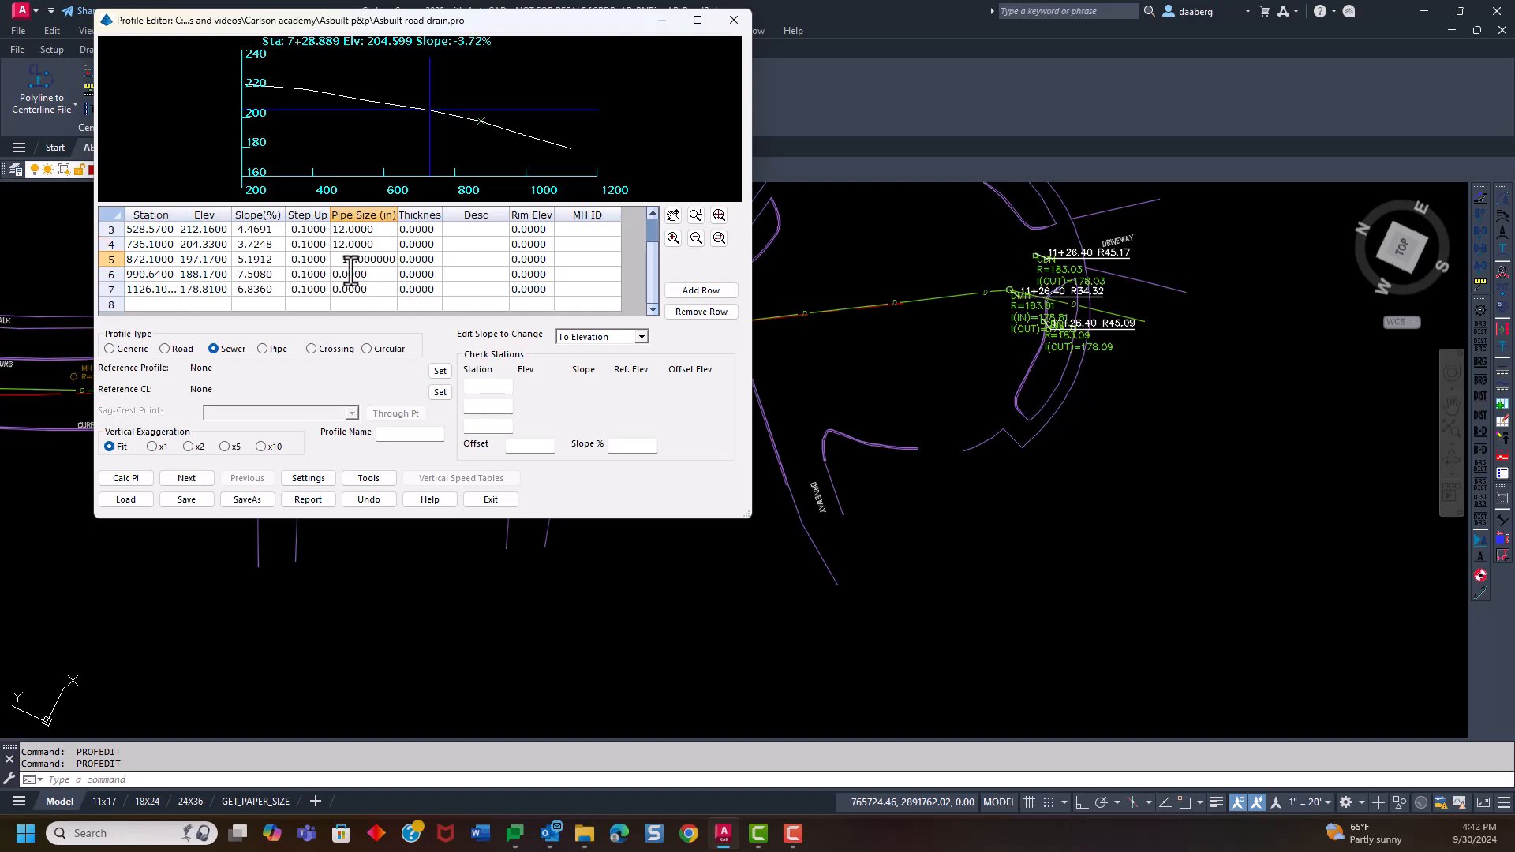
{"action": "left_click", "coordinate": [353, 274]}
{"action": "type", "text": "15"}
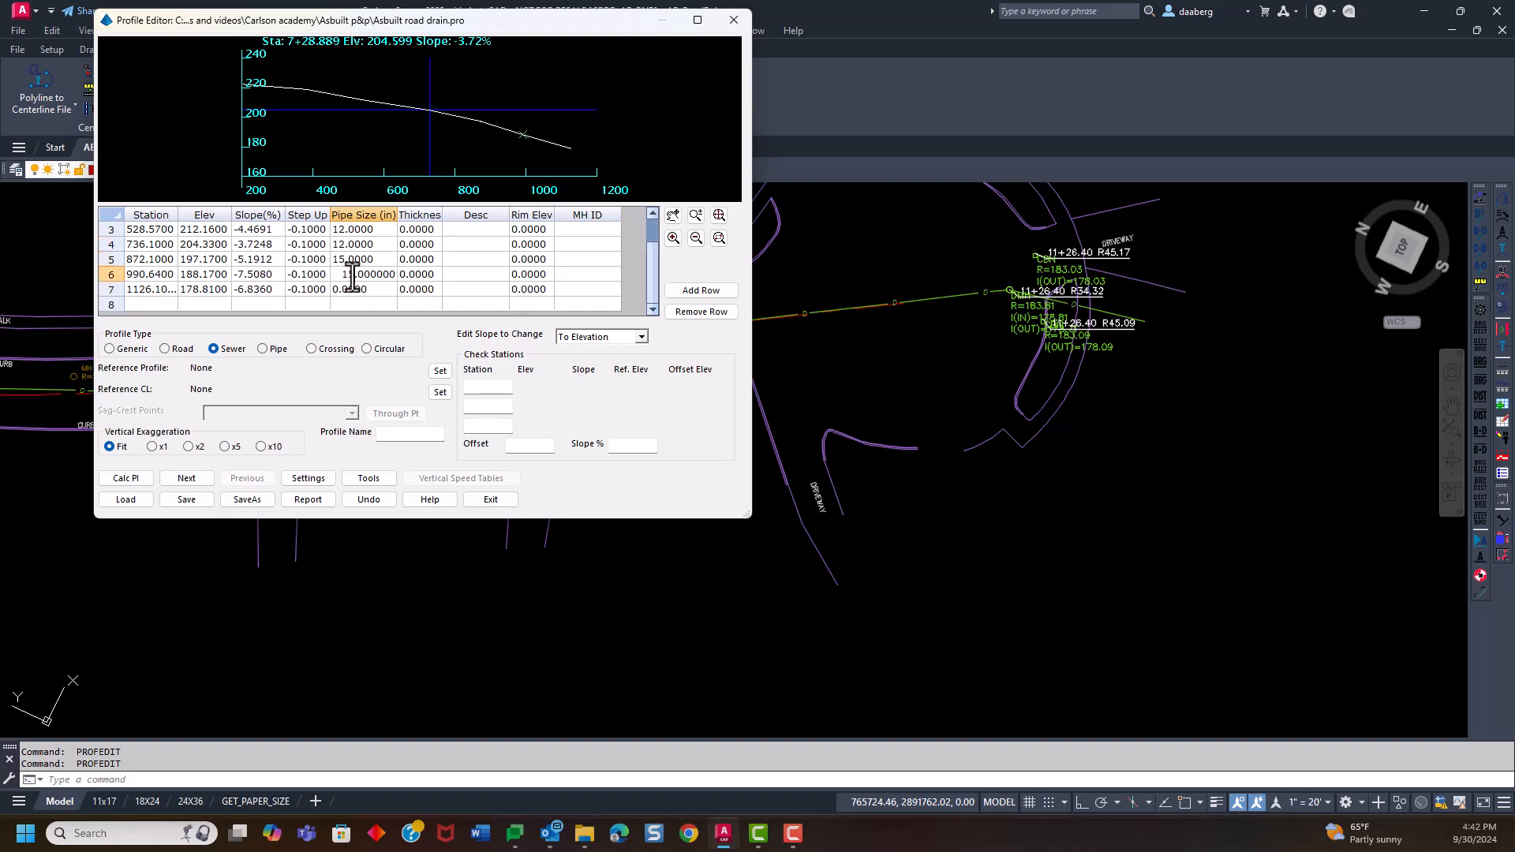
{"action": "left_click", "coordinate": [357, 289]}
{"action": "type", "text": "15"}
{"action": "left_click", "coordinate": [412, 288]}
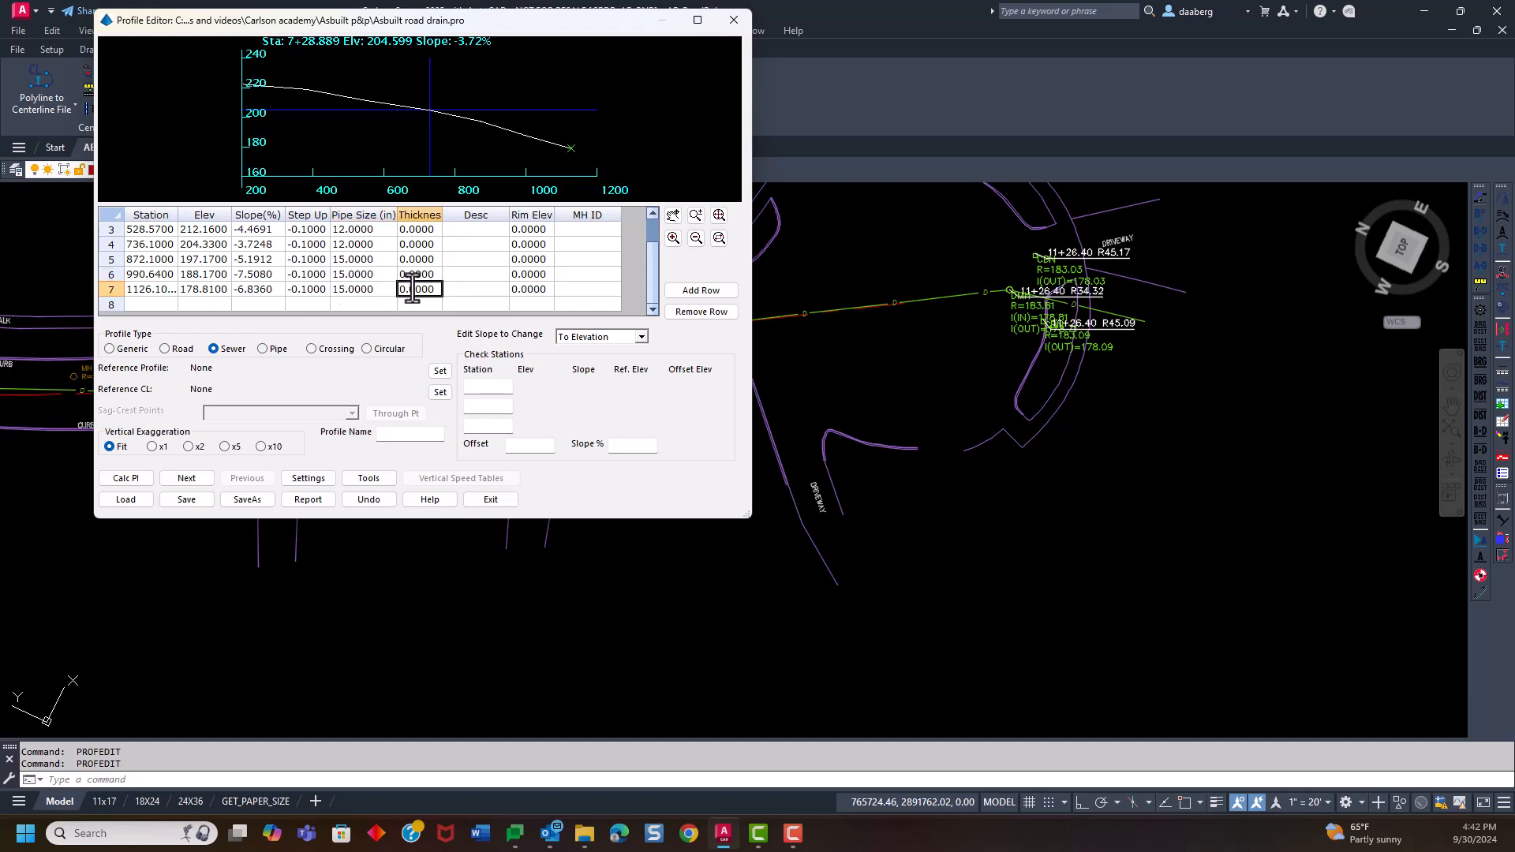
{"action": "scroll", "coordinate": [498, 275], "scroll_direction": "up", "scroll_amount": 1}
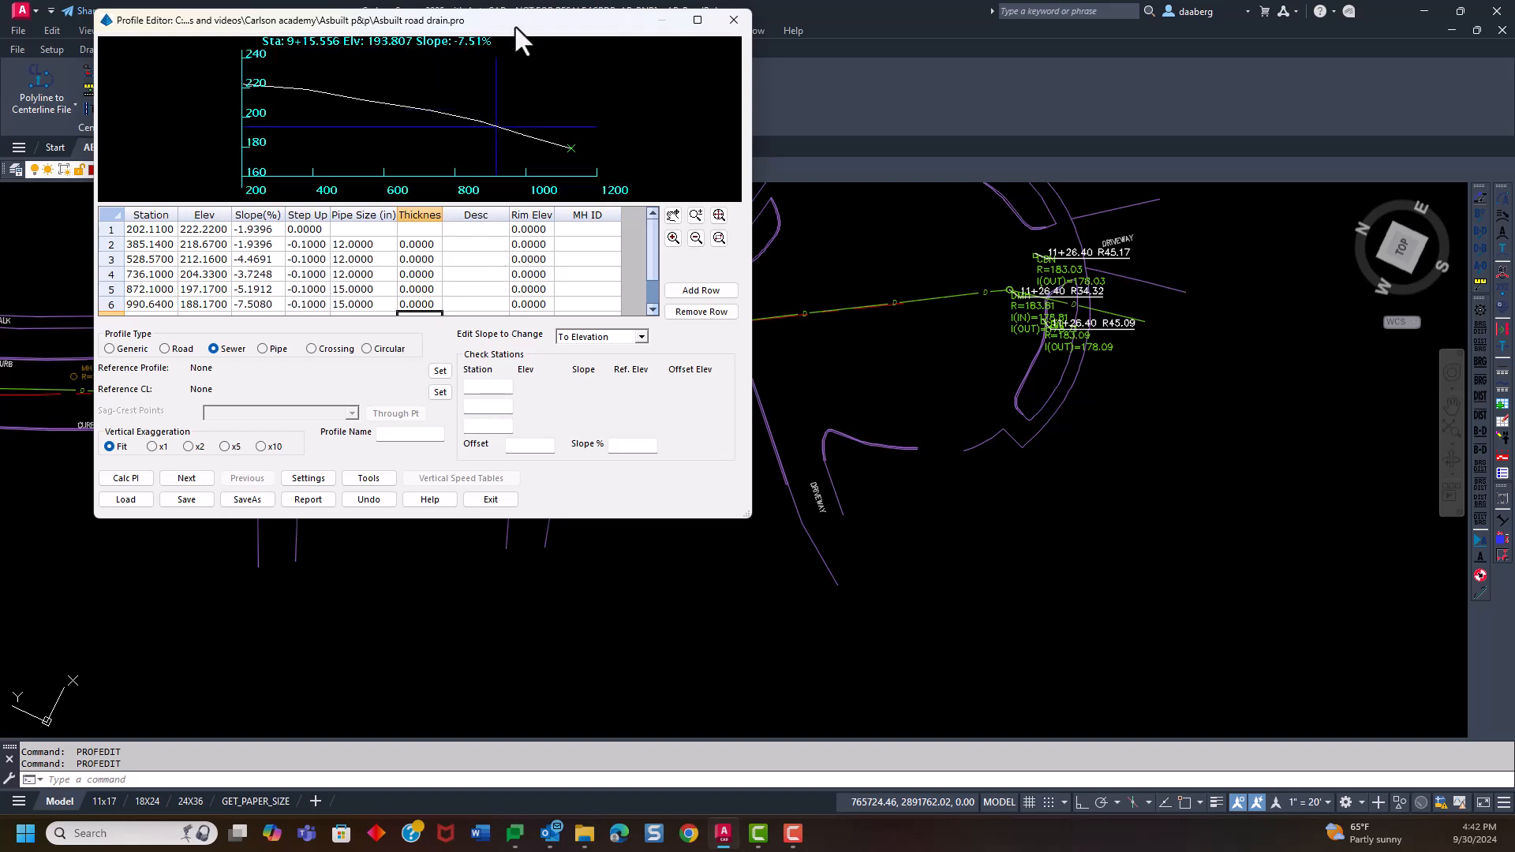
Set the rim elevation to 183.81 at the last manhole and to 193.17 at station 990.64
{"action": "left_click_drag", "start_coordinate": [513, 24], "coordinate": [525, 99]}
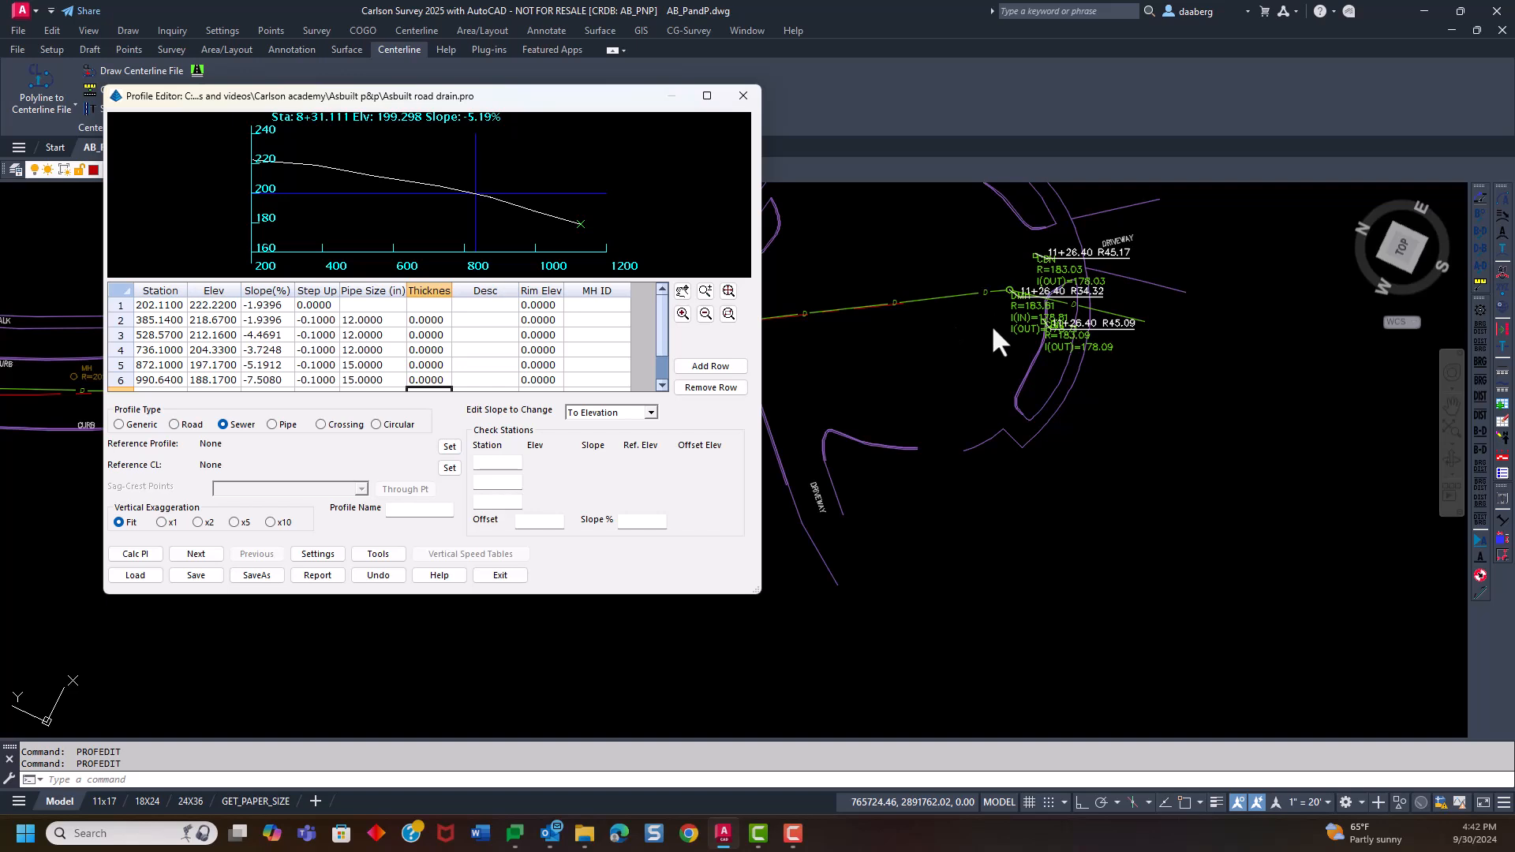
{"action": "scroll", "coordinate": [553, 328], "scroll_direction": "down", "scroll_amount": 1}
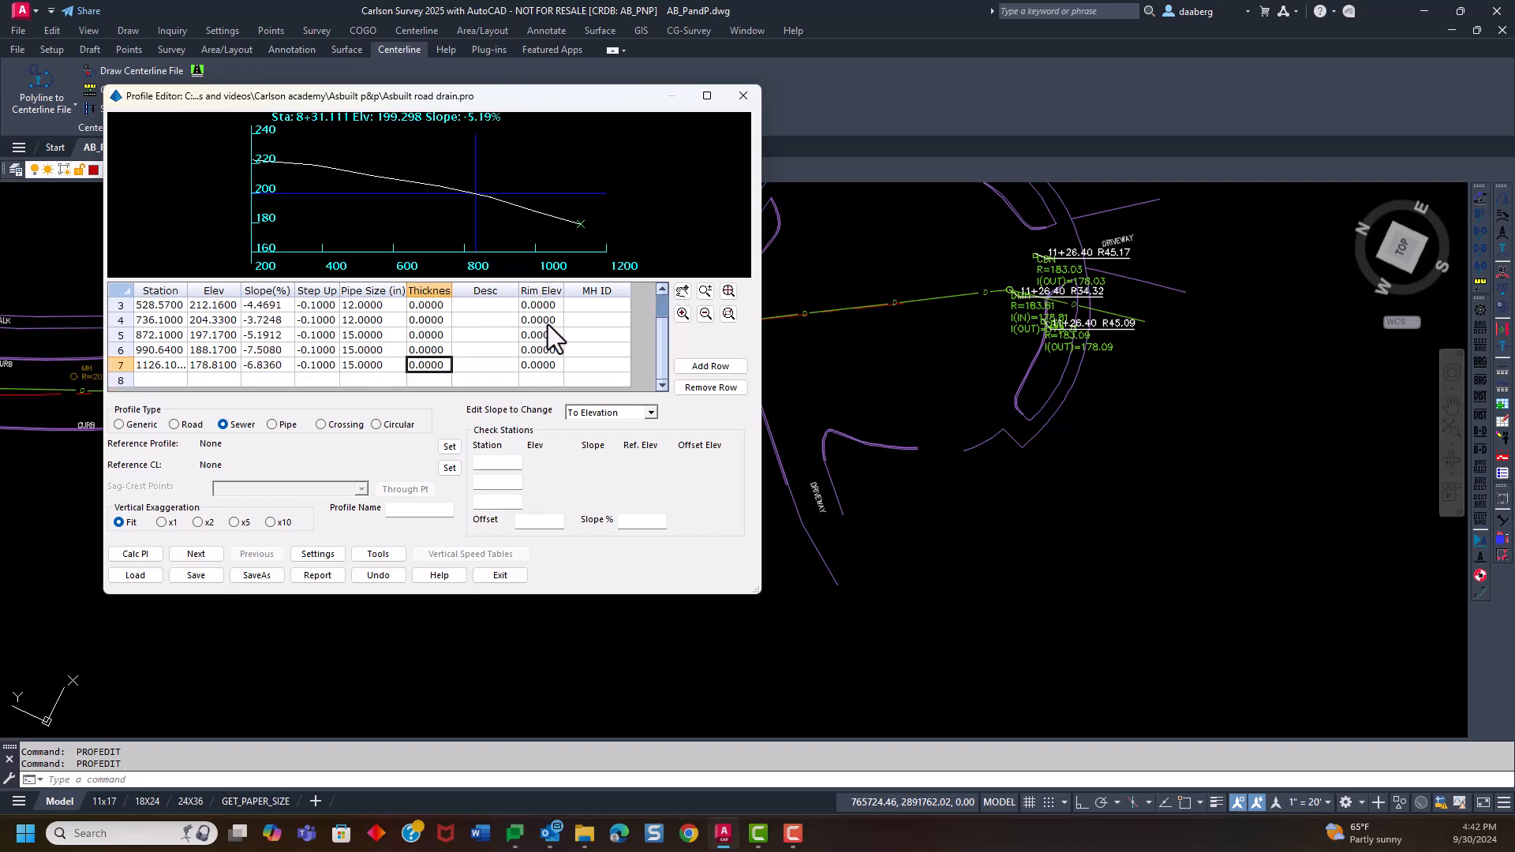
{"action": "left_click", "coordinate": [543, 365]}
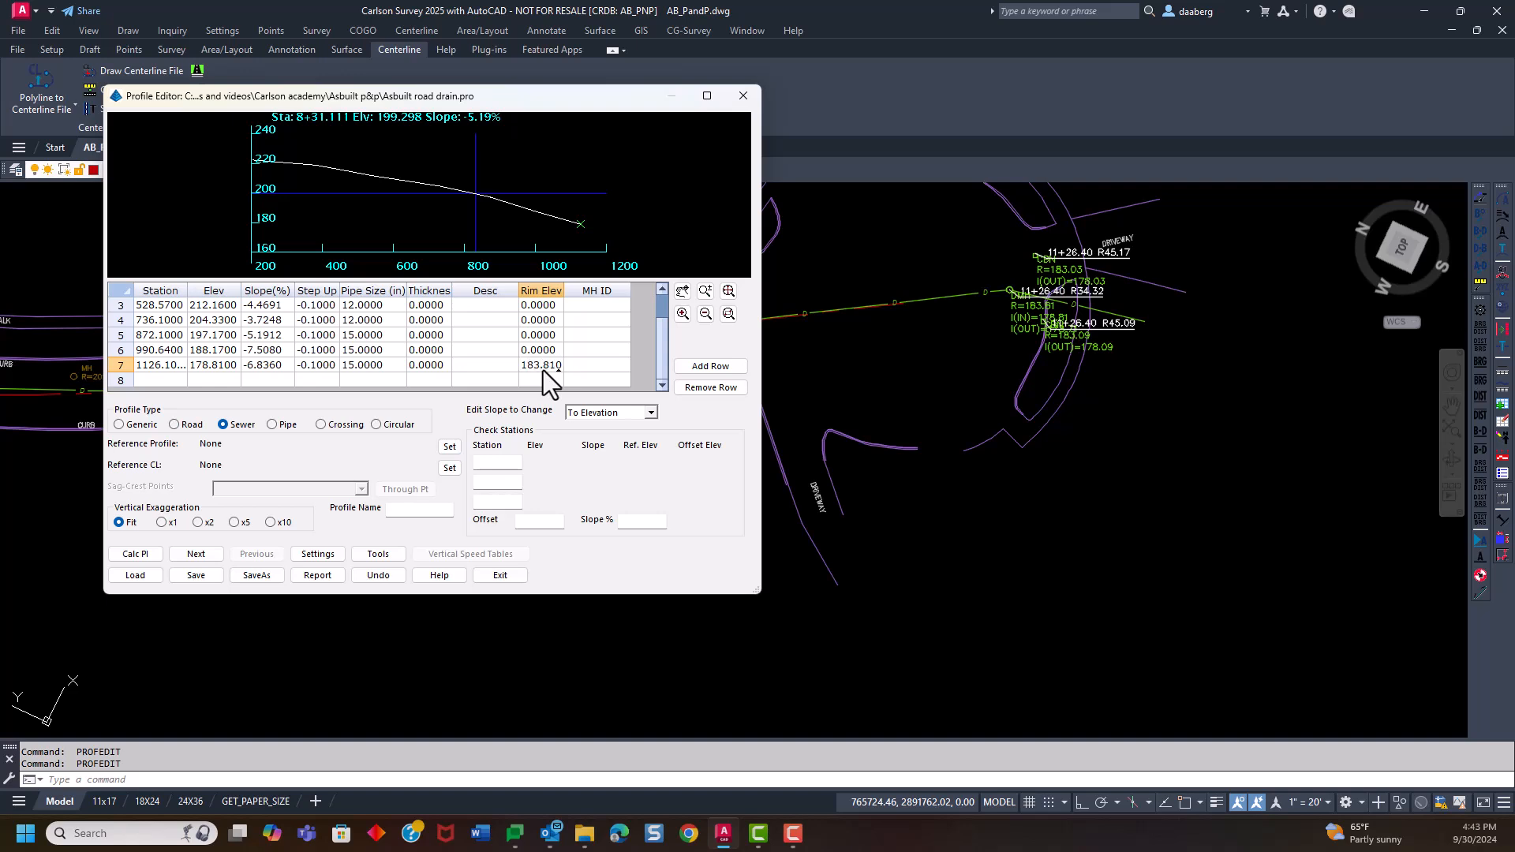
{"action": "left_click", "coordinate": [544, 350]}
{"action": "mouse_move", "coordinate": [517, 100]}
{"action": "left_mouse_down"}
{"action": "mouse_move", "coordinate": [897, 455]}
{"action": "mouse_move", "coordinate": [1150, 290]}
{"action": "mouse_move", "coordinate": [1070, 121]}
{"action": "left_mouse_up"}
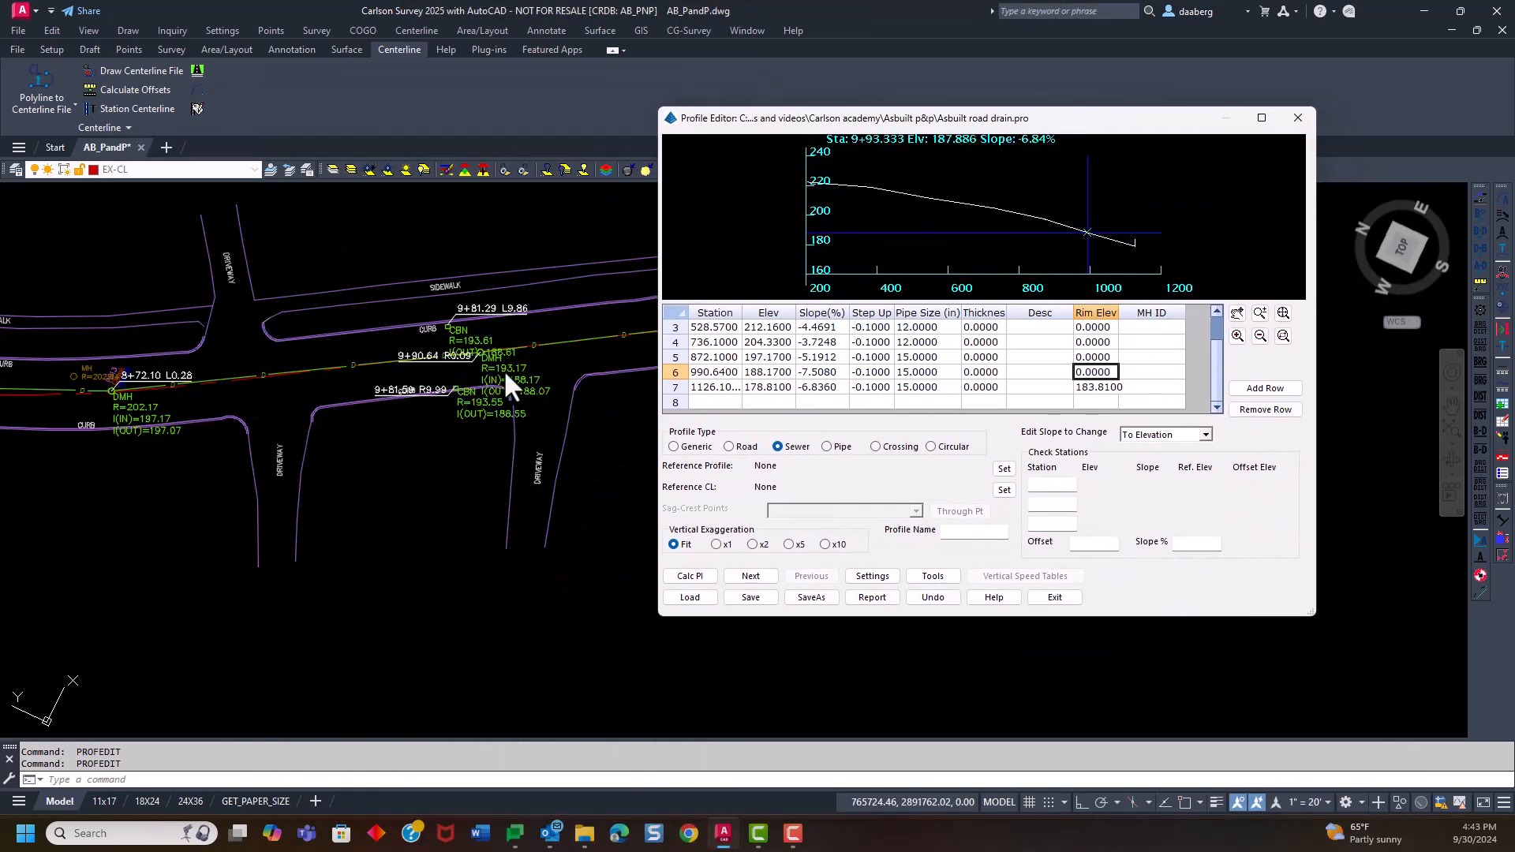
{"action": "left_click", "coordinate": [1078, 372]}
{"action": "type", "text": "193.17"}
Set the rim elevation at station 872.10 to 202.17 and widen the Rim Elev column
{"action": "left_click", "coordinate": [1082, 359]}
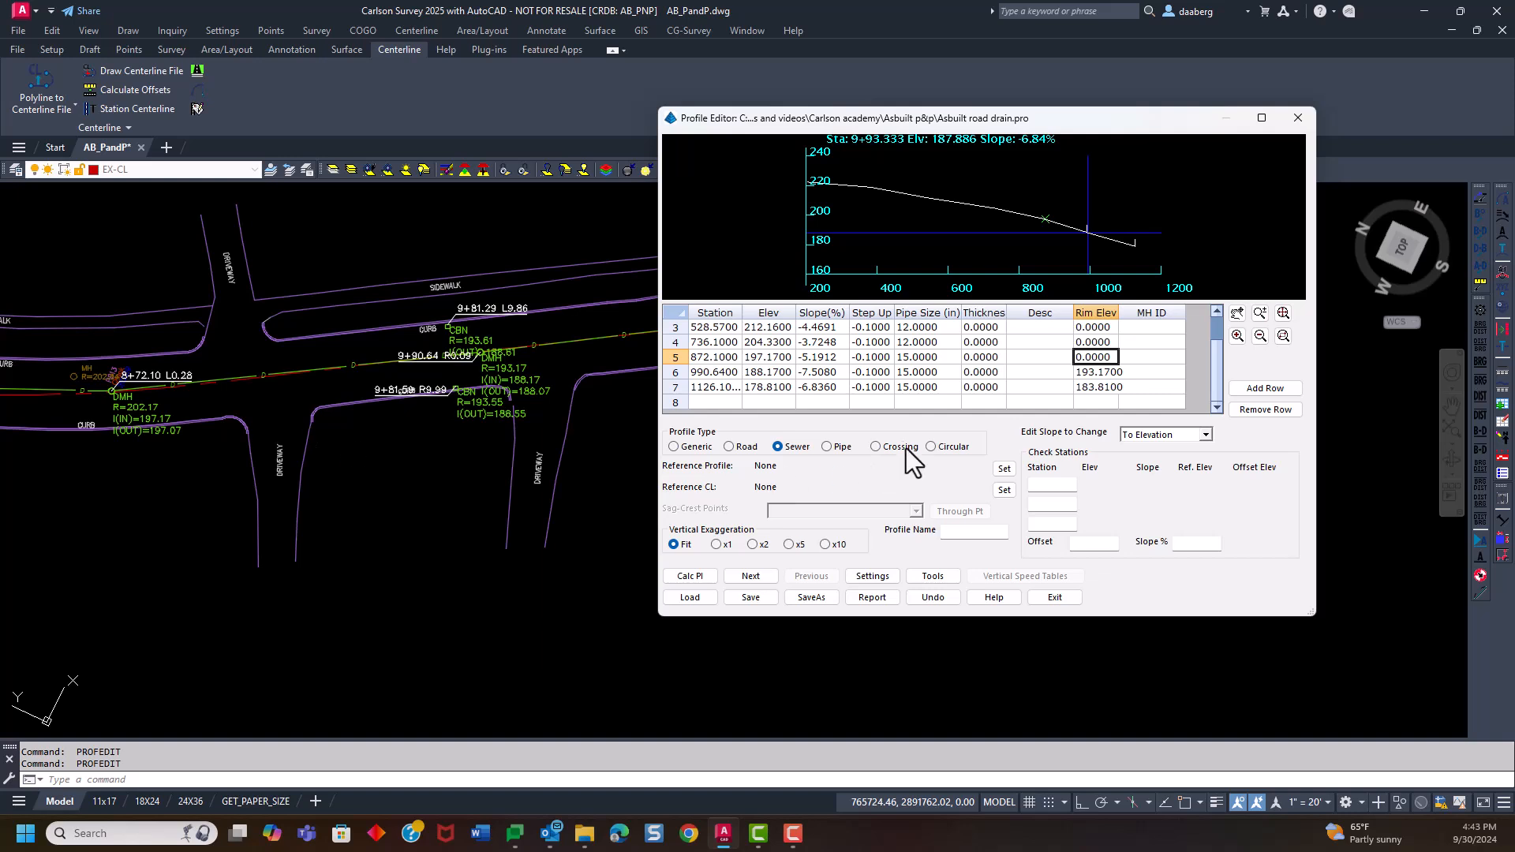
{"action": "type", "text": "202.17"}
{"action": "left_click", "coordinate": [1106, 341]}
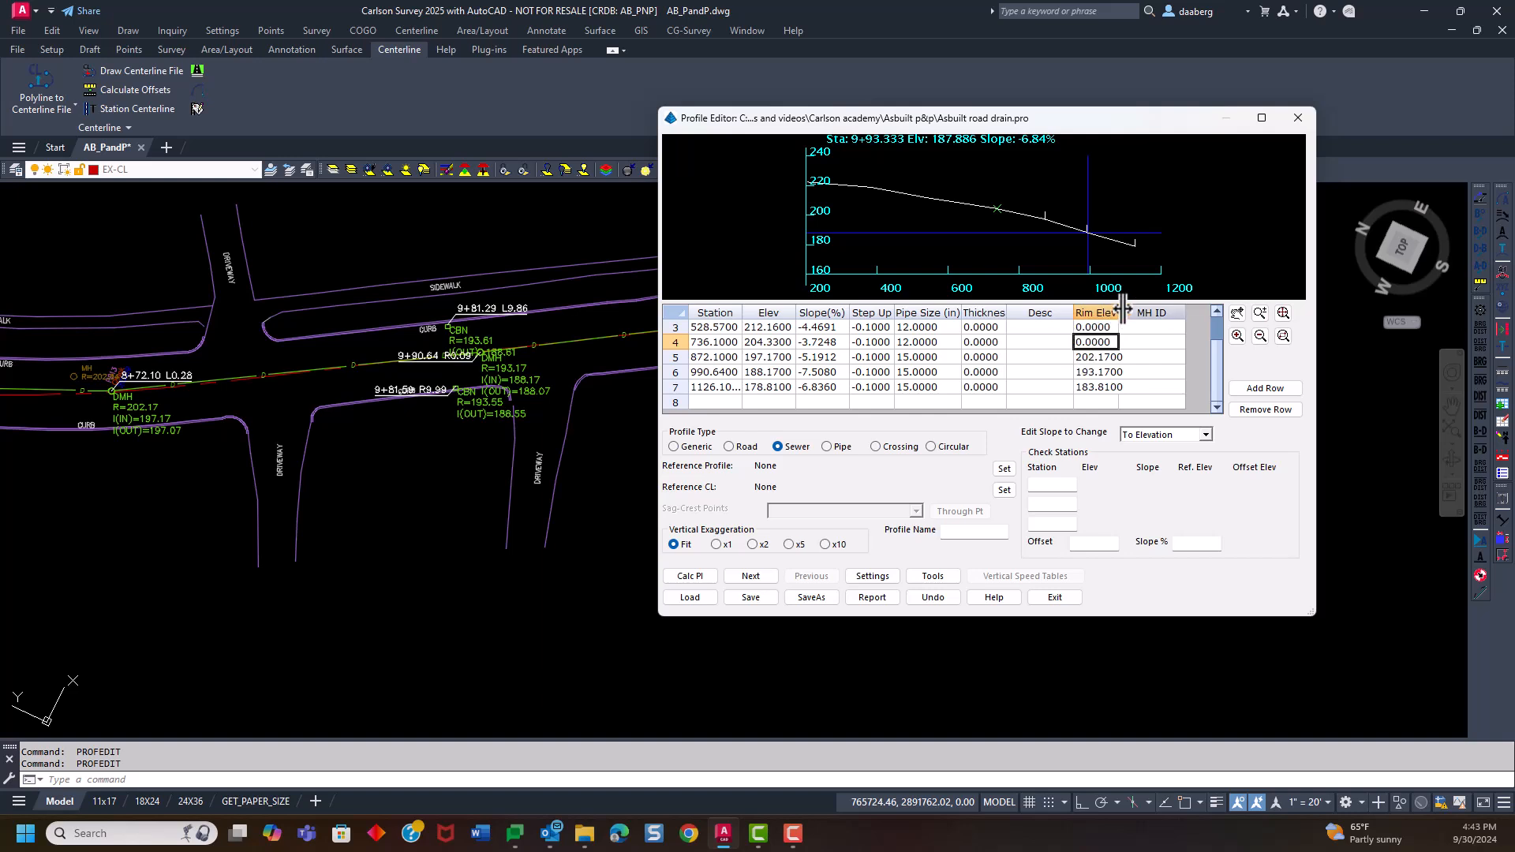
{"action": "left_click_drag", "start_coordinate": [1117, 312], "coordinate": [1154, 316]}
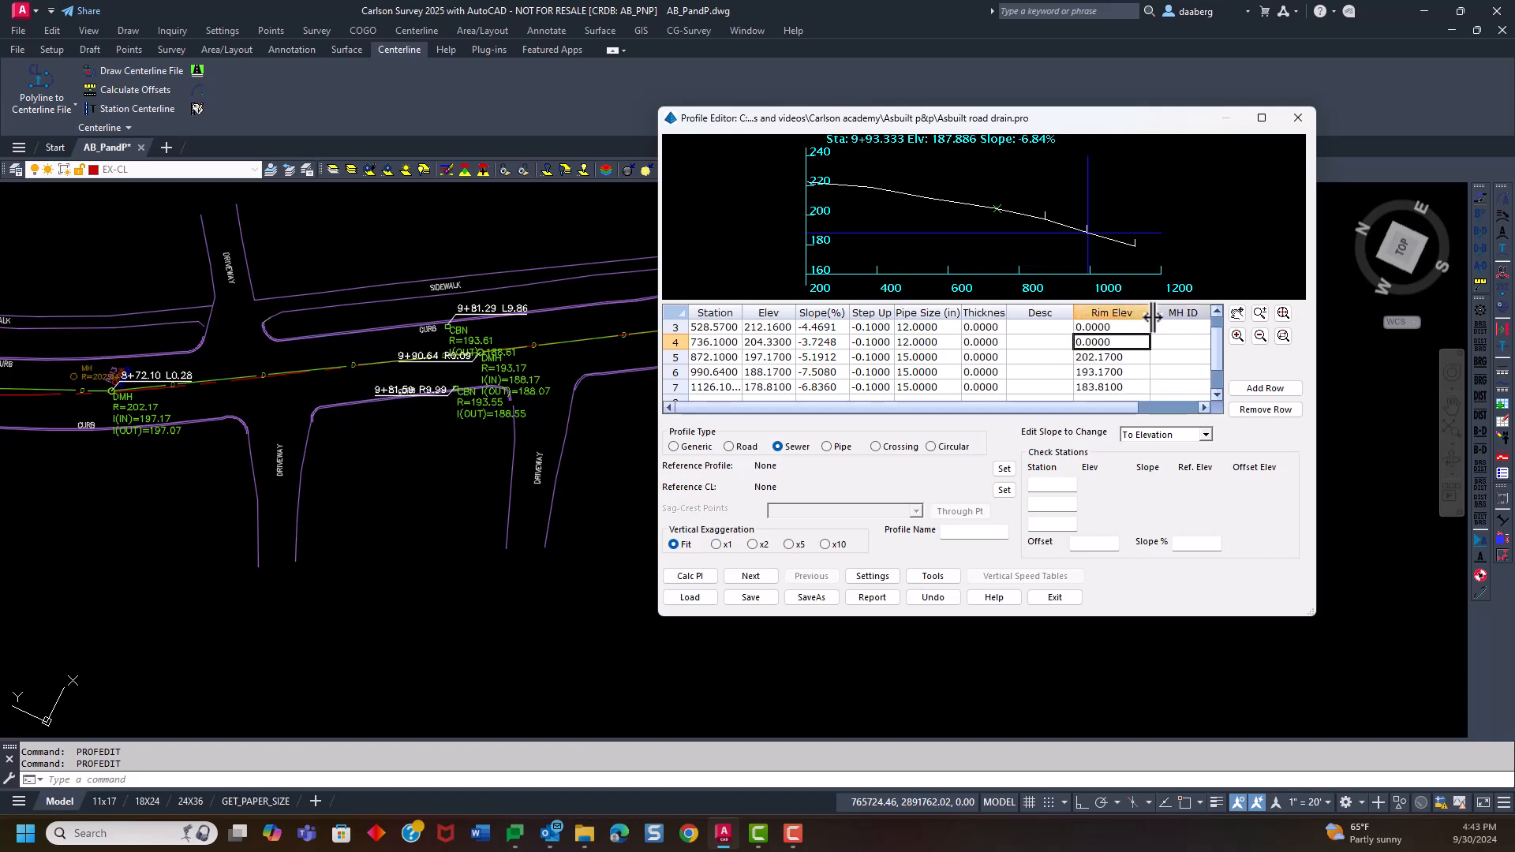
Review the drain profile's station rows, pipe sizes and rim elevations together with its graph
{"action": "scroll", "coordinate": [1054, 354], "scroll_direction": "up", "scroll_amount": 1}
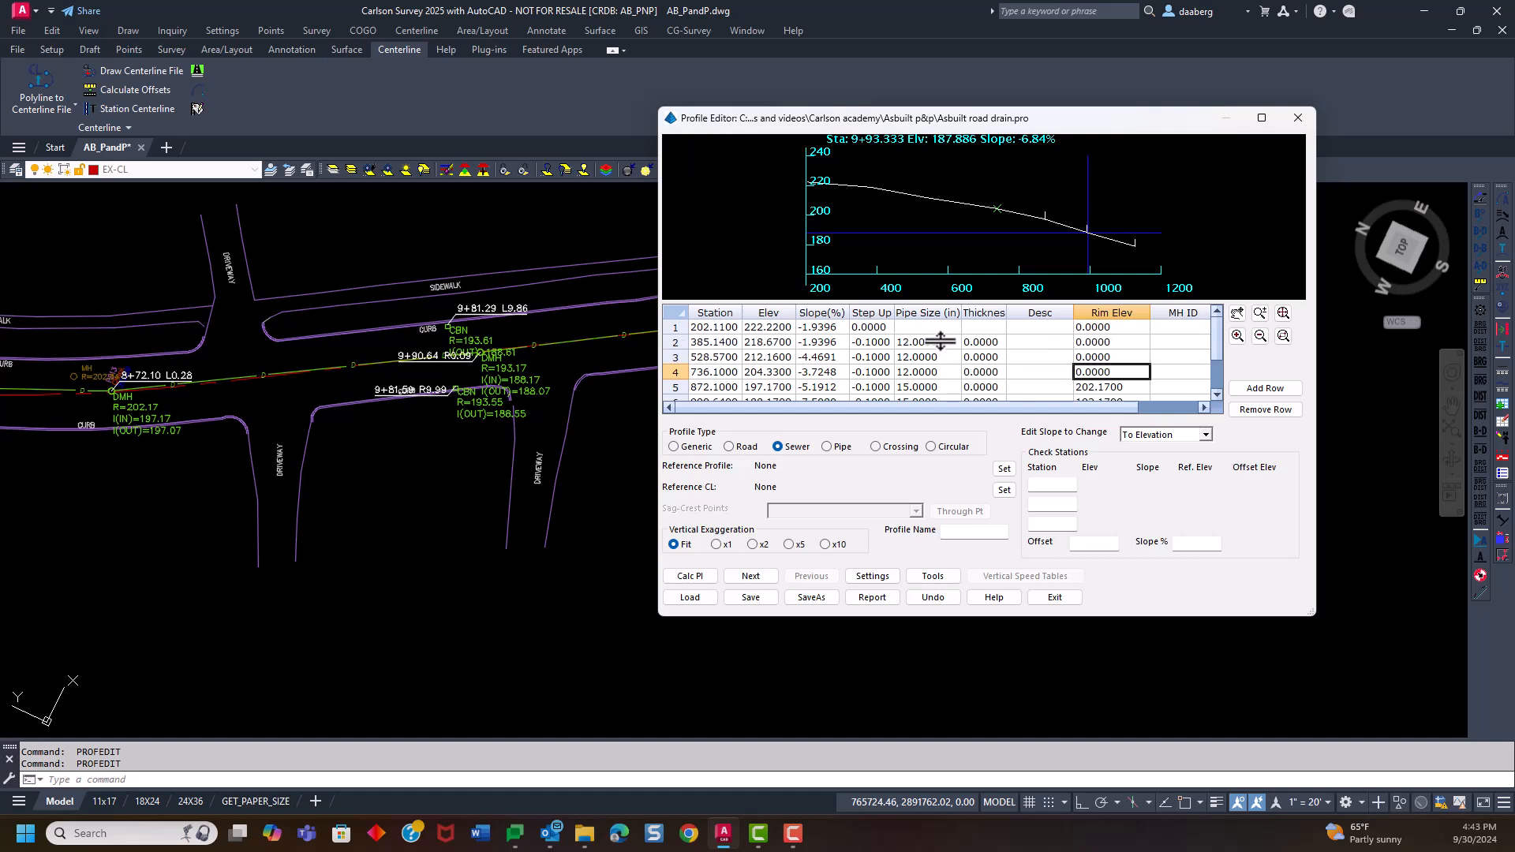
{"action": "scroll", "coordinate": [931, 343], "scroll_direction": "down", "scroll_amount": 1}
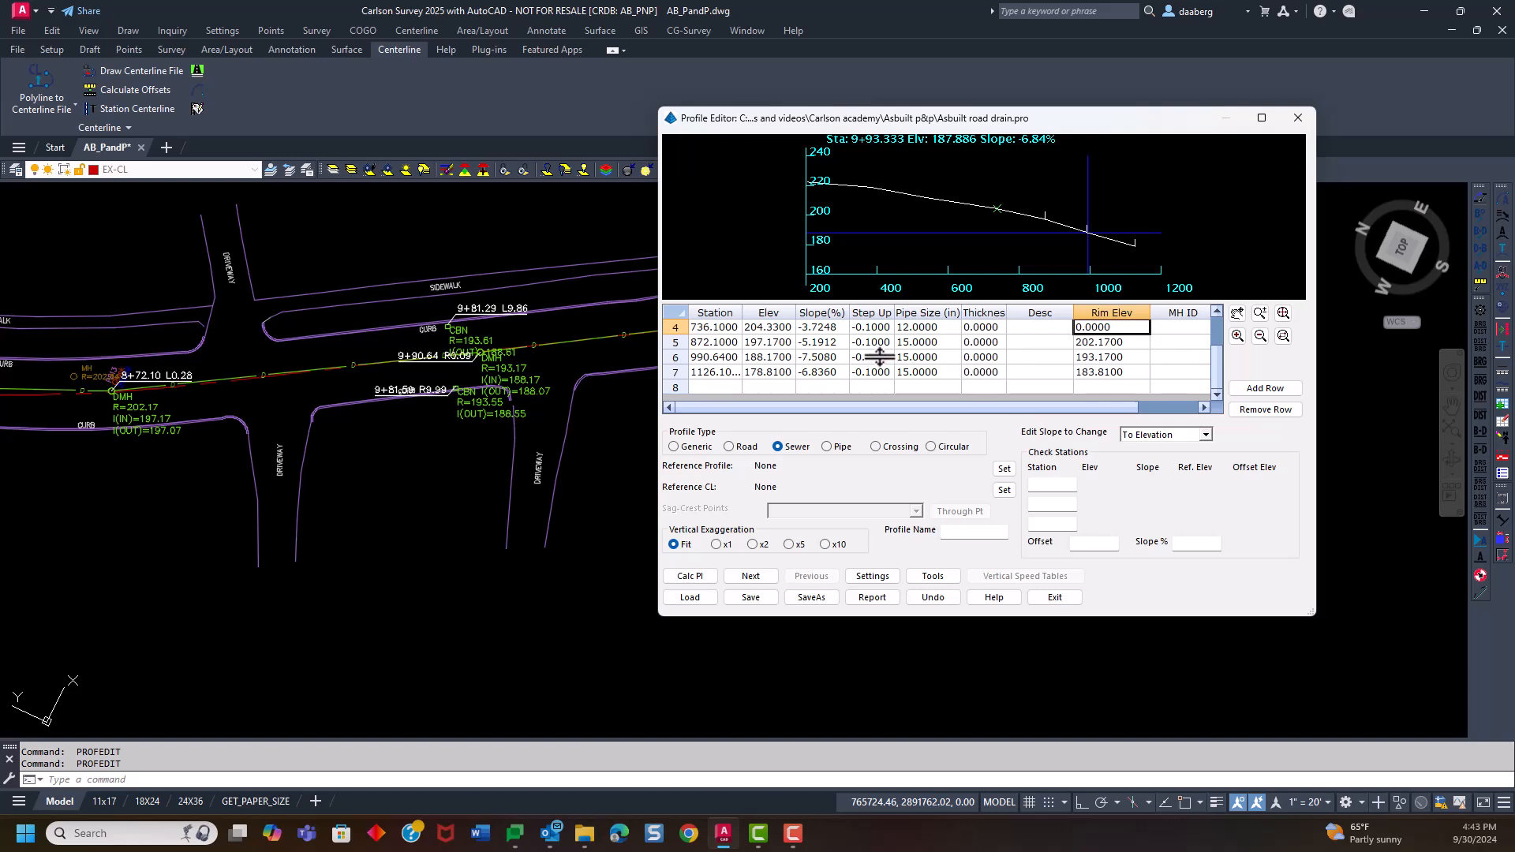
{"action": "scroll", "coordinate": [963, 365], "scroll_direction": "up", "scroll_amount": 1}
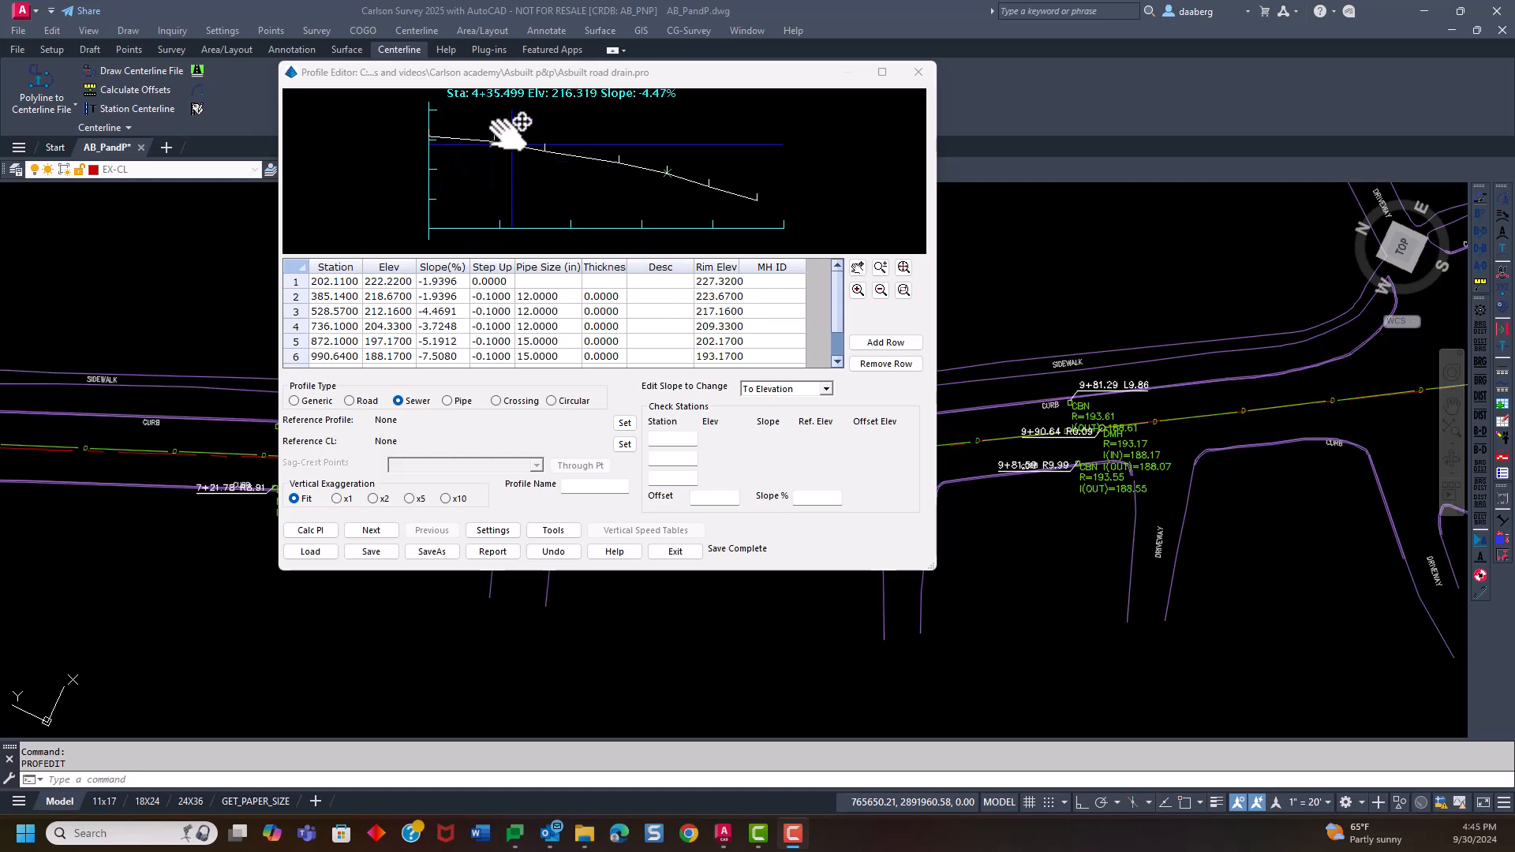
{"action": "scroll", "coordinate": [510, 136], "scroll_direction": "up", "scroll_amount": 2}
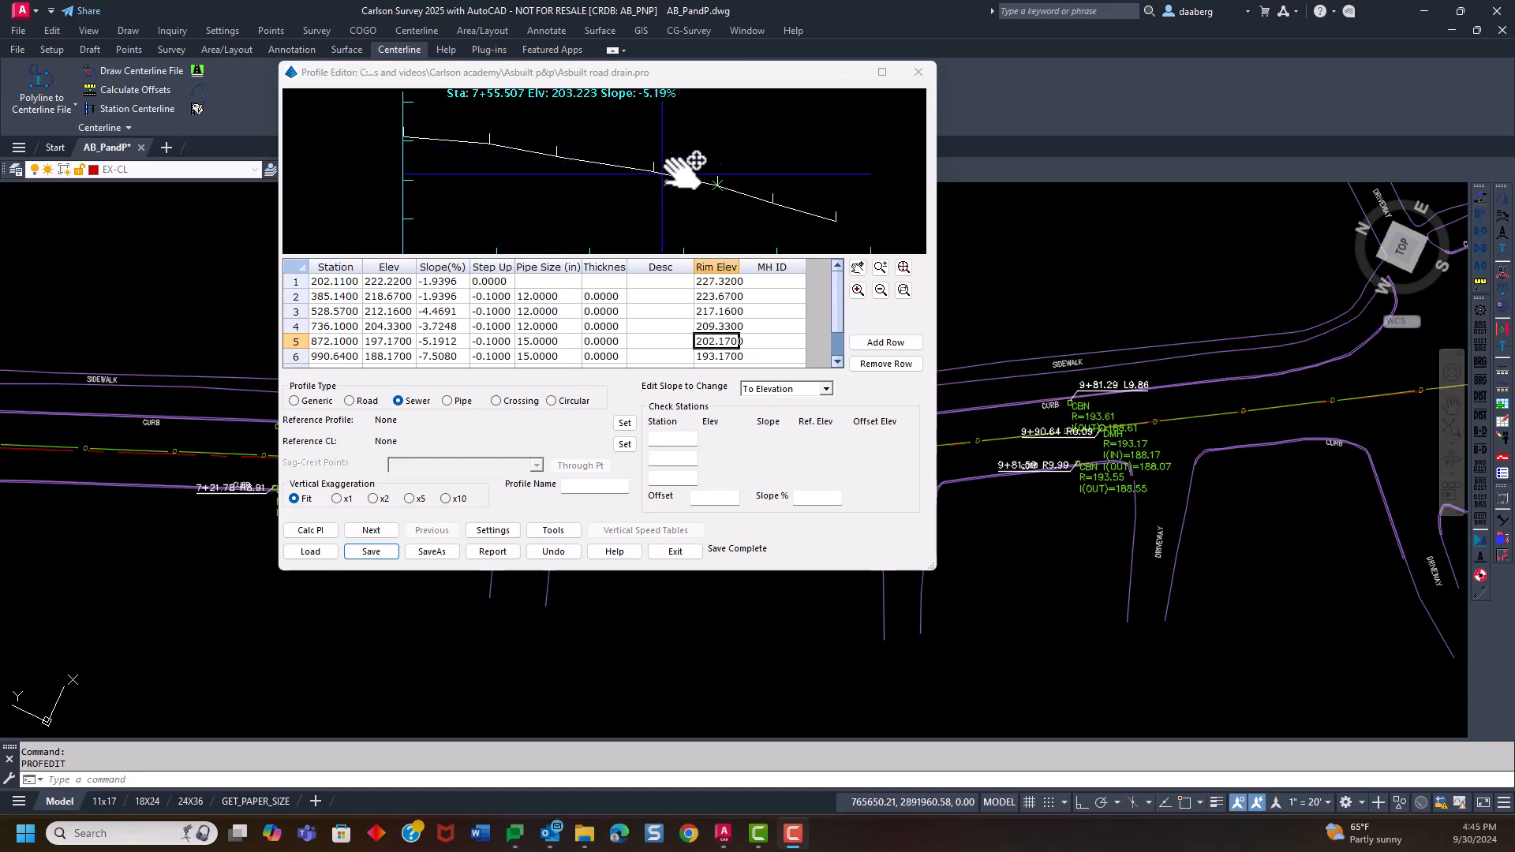
{"action": "scroll", "coordinate": [714, 193], "scroll_direction": "down", "scroll_amount": 2}
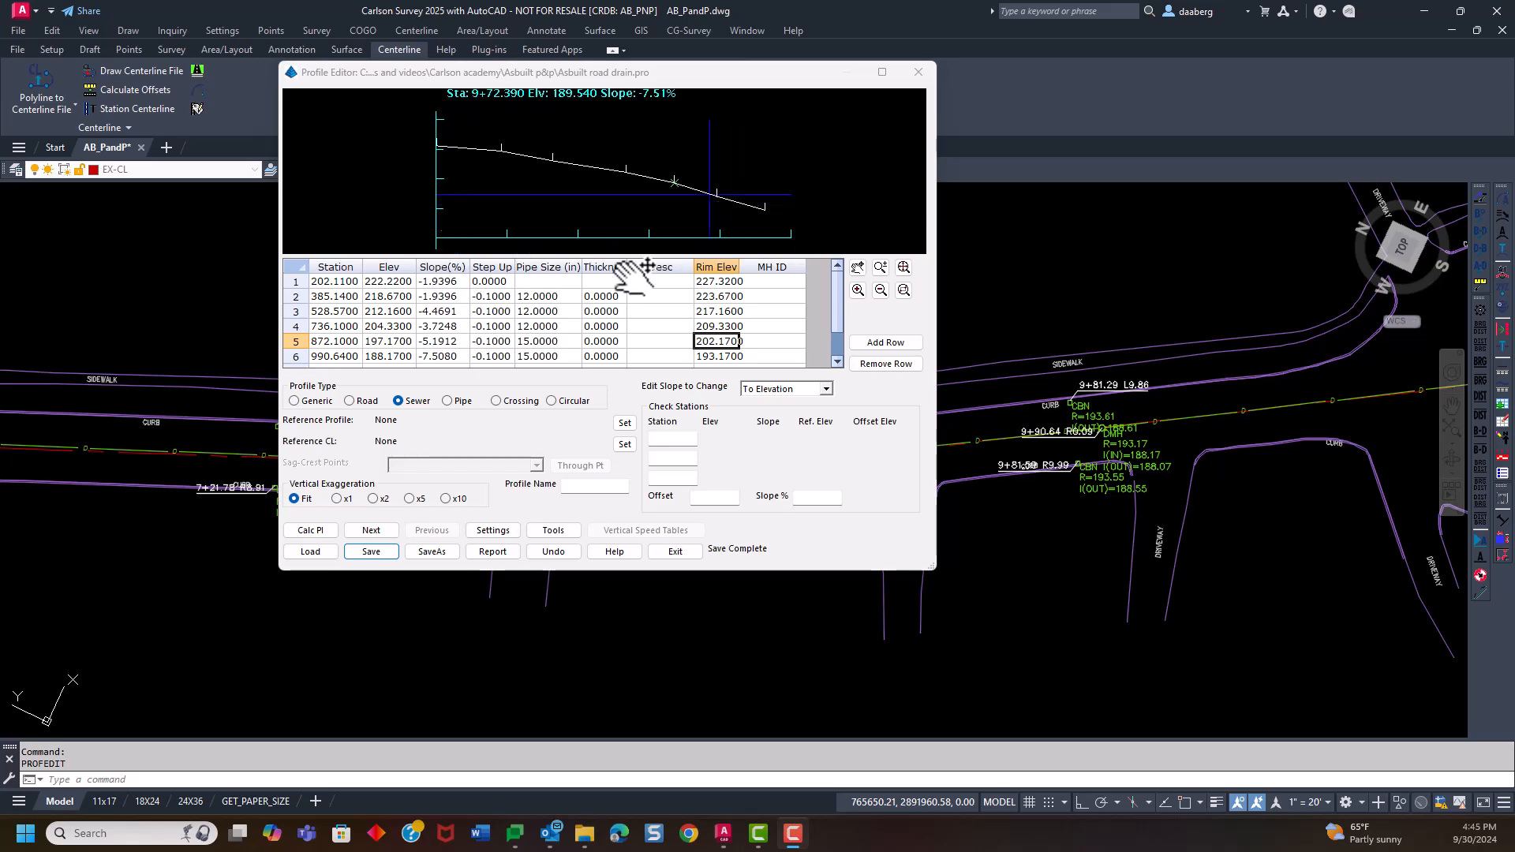
{"action": "left_click", "coordinate": [347, 281]}
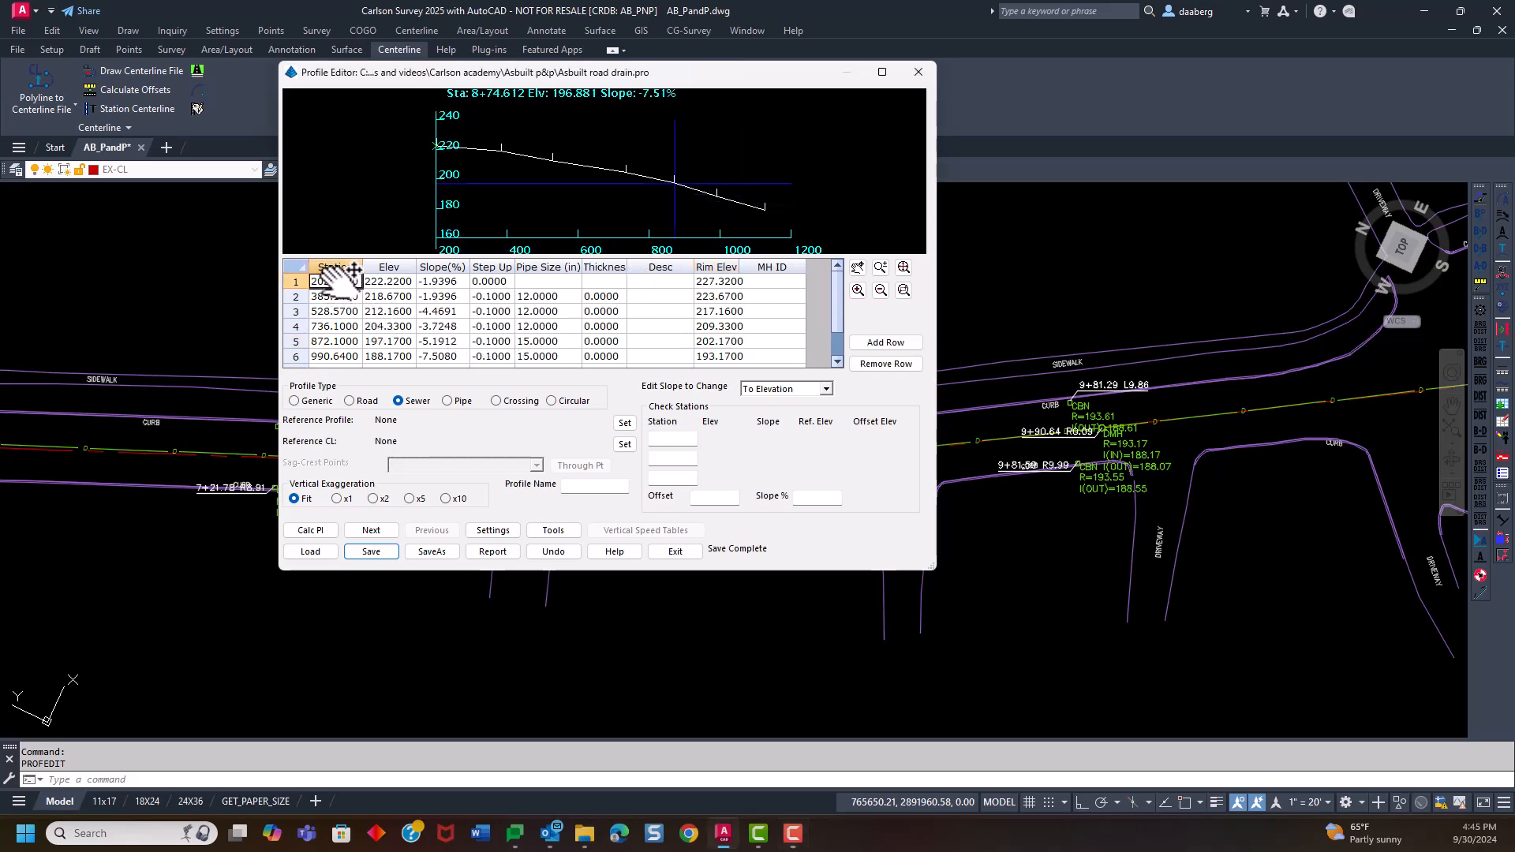
{"action": "scroll", "coordinate": [366, 271], "scroll_direction": "down", "scroll_amount": 2}
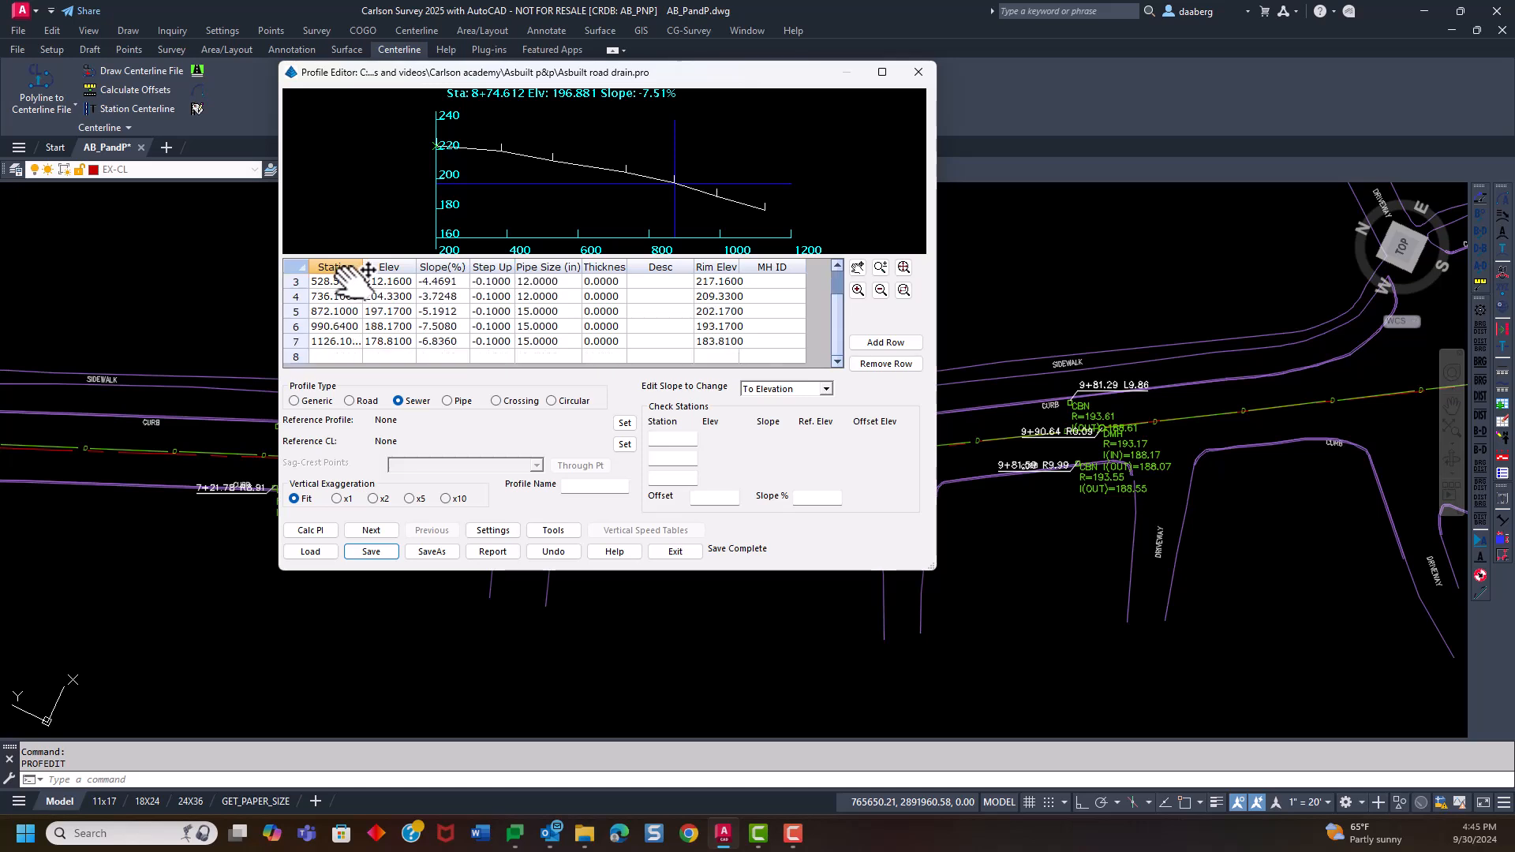
{"action": "scroll", "coordinate": [366, 271], "scroll_direction": "up", "scroll_amount": 2}
Widen the Station column, save the drain profile and close the Profile Editor
{"action": "left_click_drag", "start_coordinate": [374, 253], "coordinate": [388, 251]}
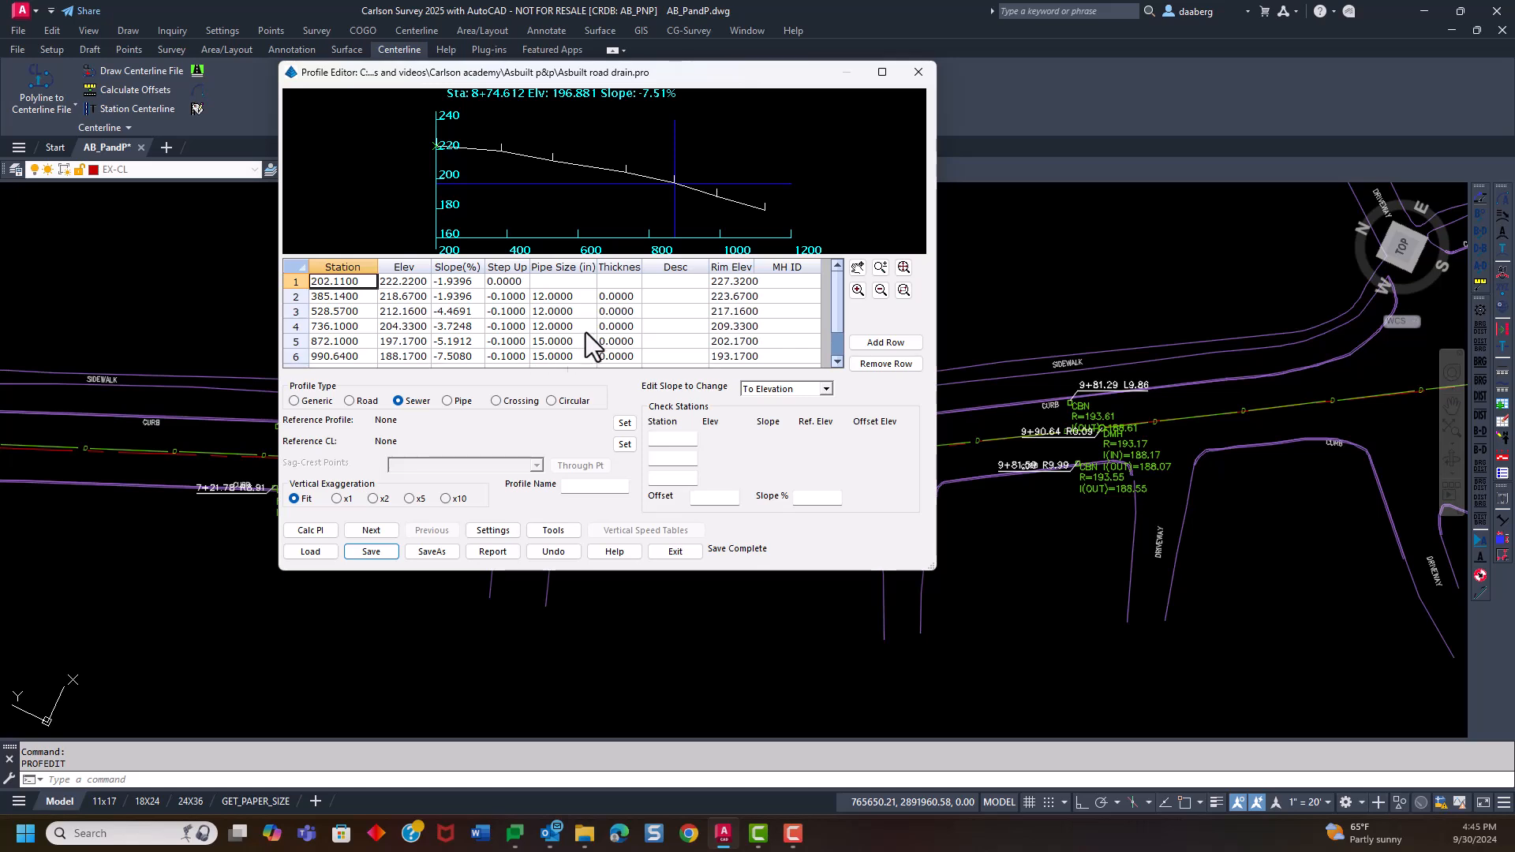
{"action": "left_click", "coordinate": [373, 552]}
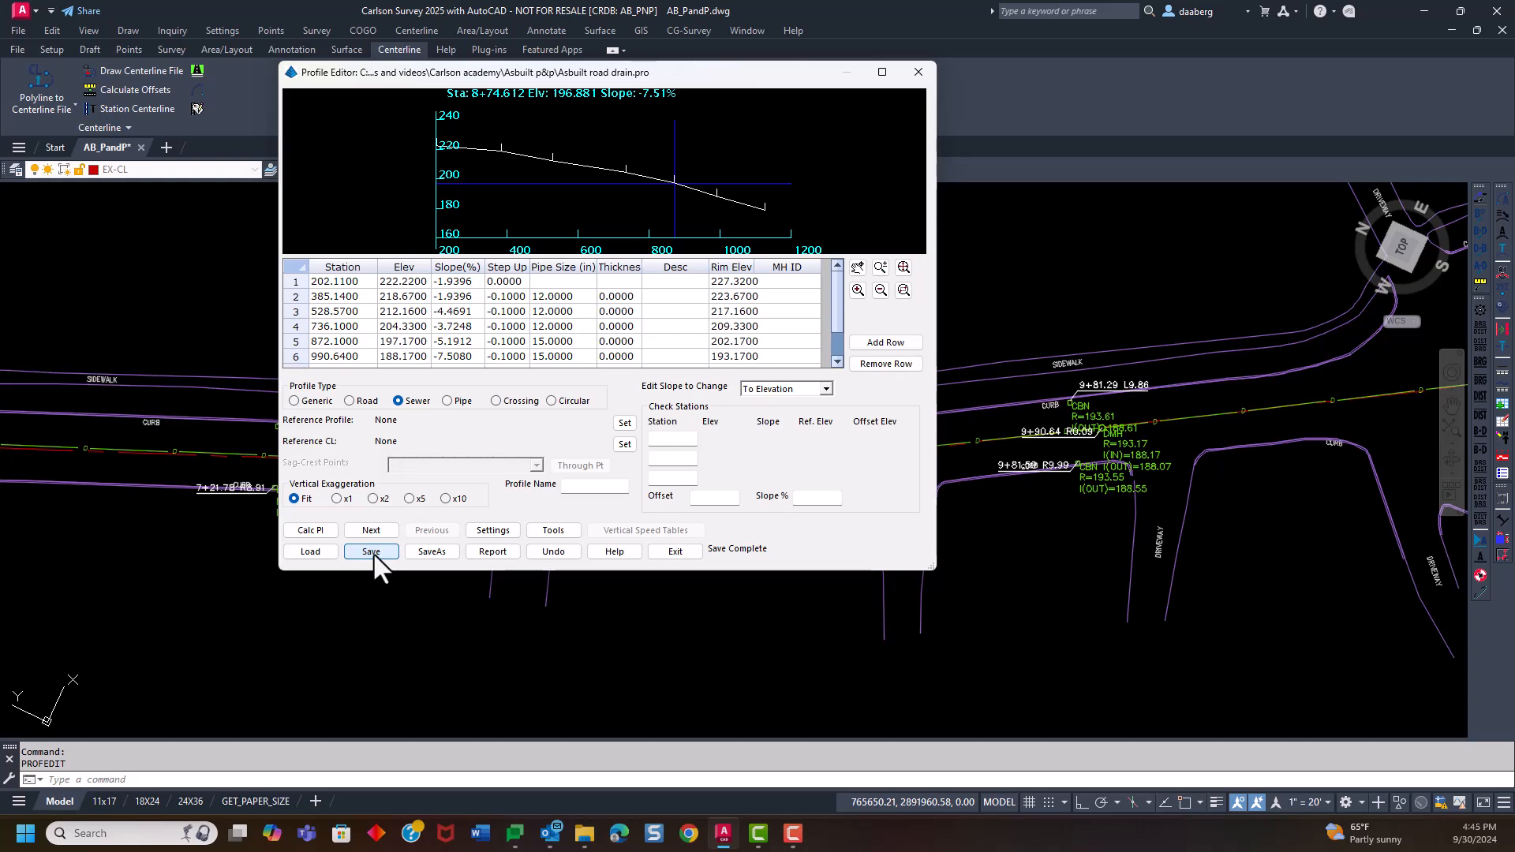
{"action": "left_click", "coordinate": [675, 552]}
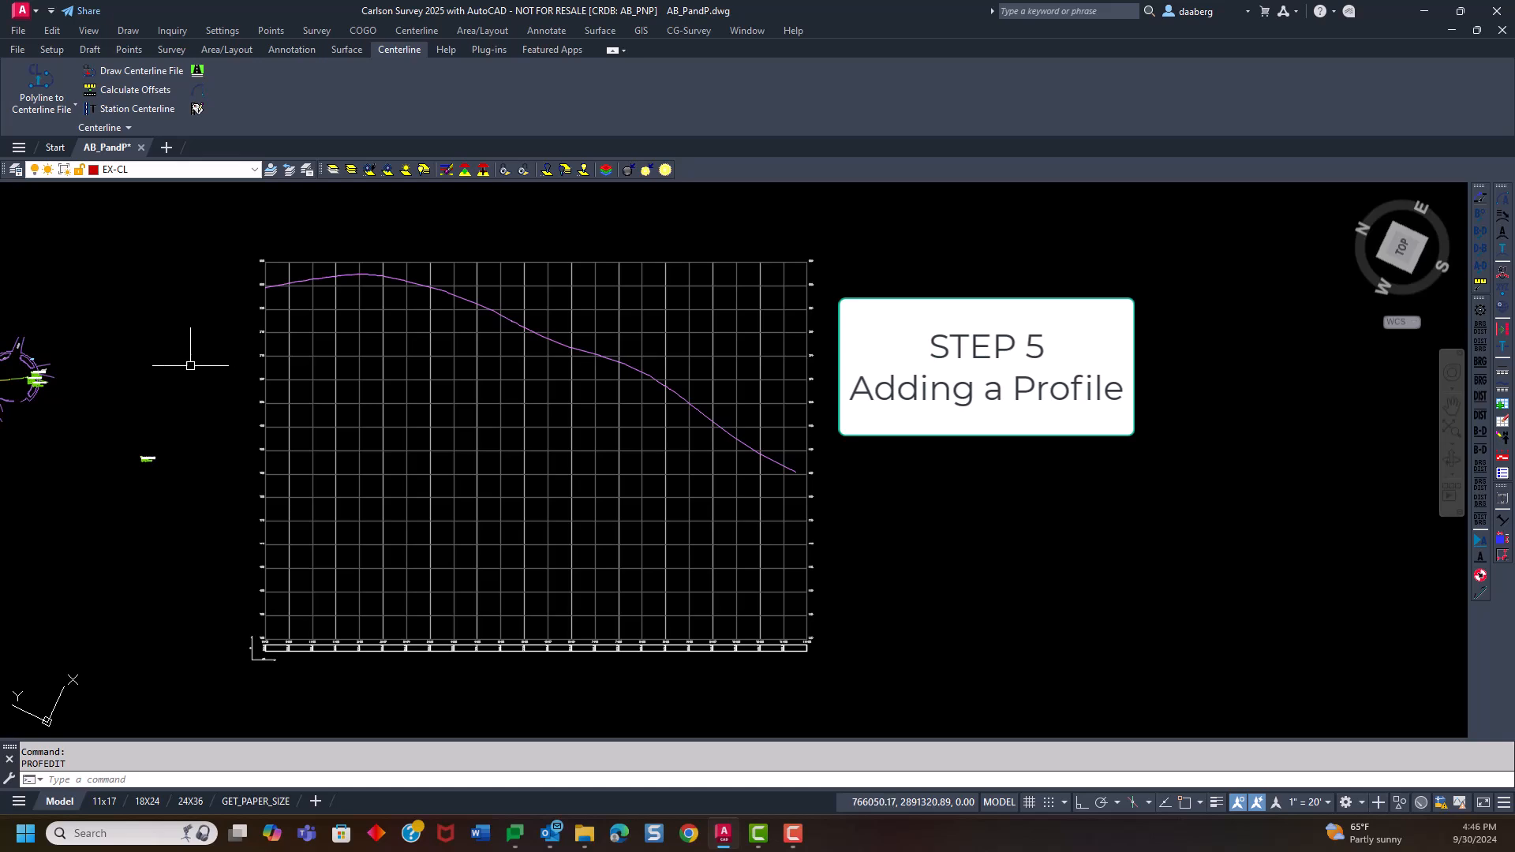
Start Draw Profile and replace the road centerline profile with AsBuilt Road Drain.pro as the profile to draw
{"action": "left_click", "coordinate": [603, 28]}
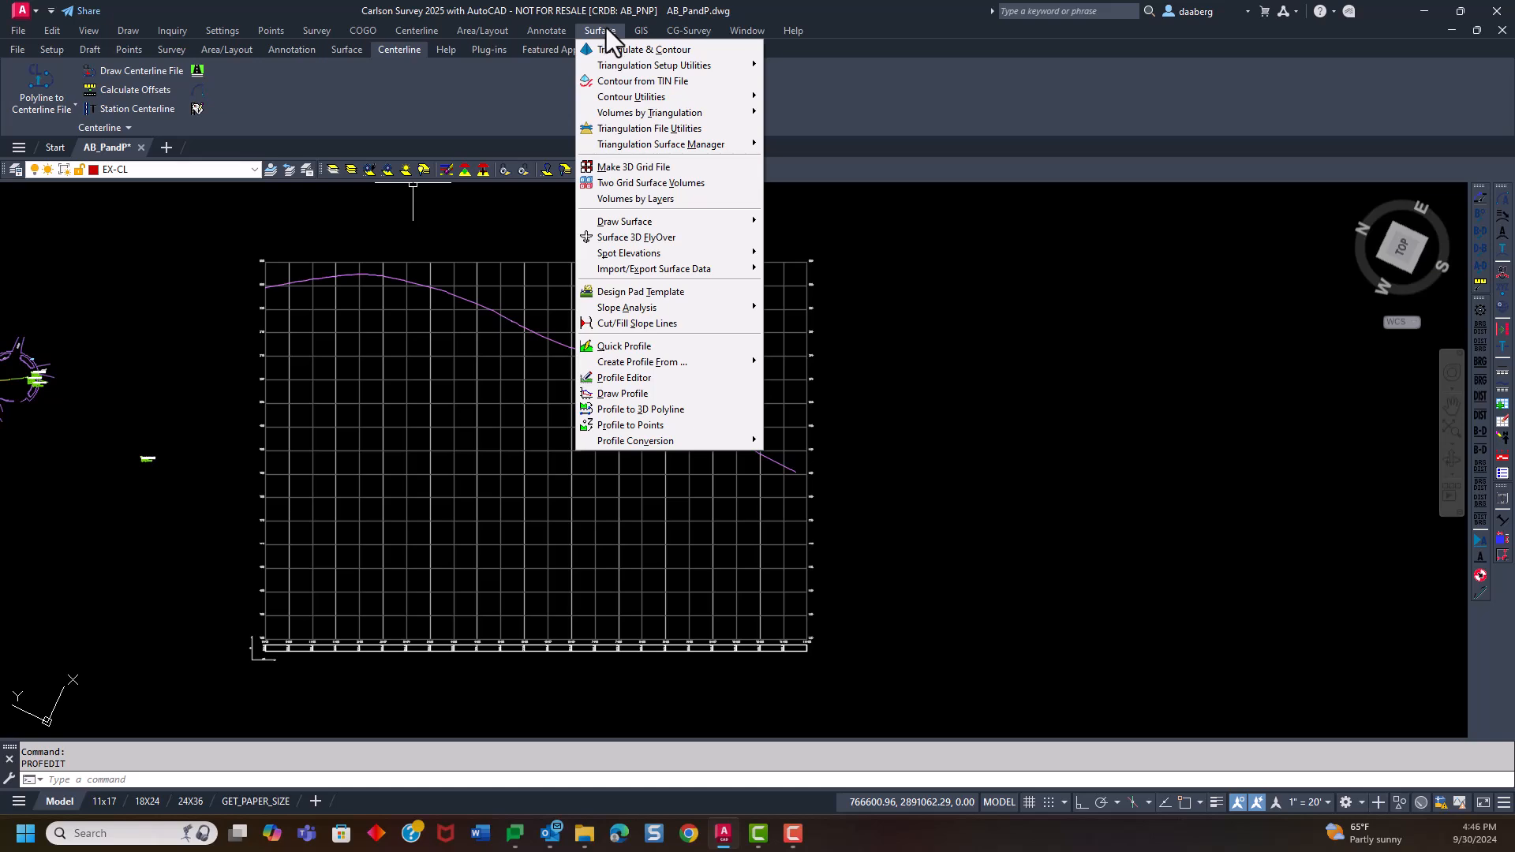
{"action": "left_click", "coordinate": [650, 393]}
{"action": "left_click_drag", "start_coordinate": [728, 260], "coordinate": [926, 199]}
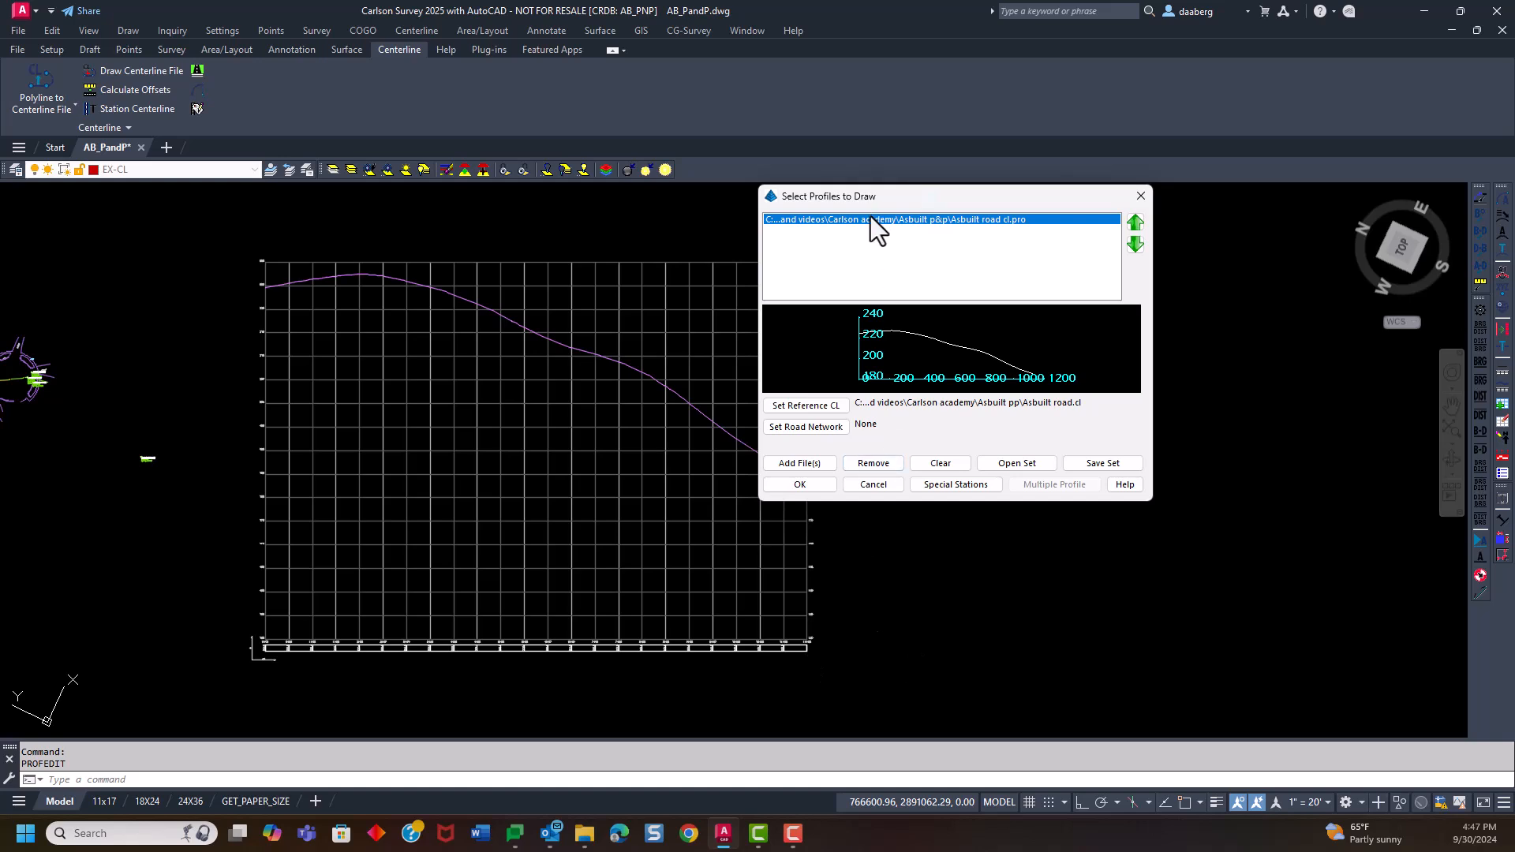
{"action": "left_click", "coordinate": [882, 461]}
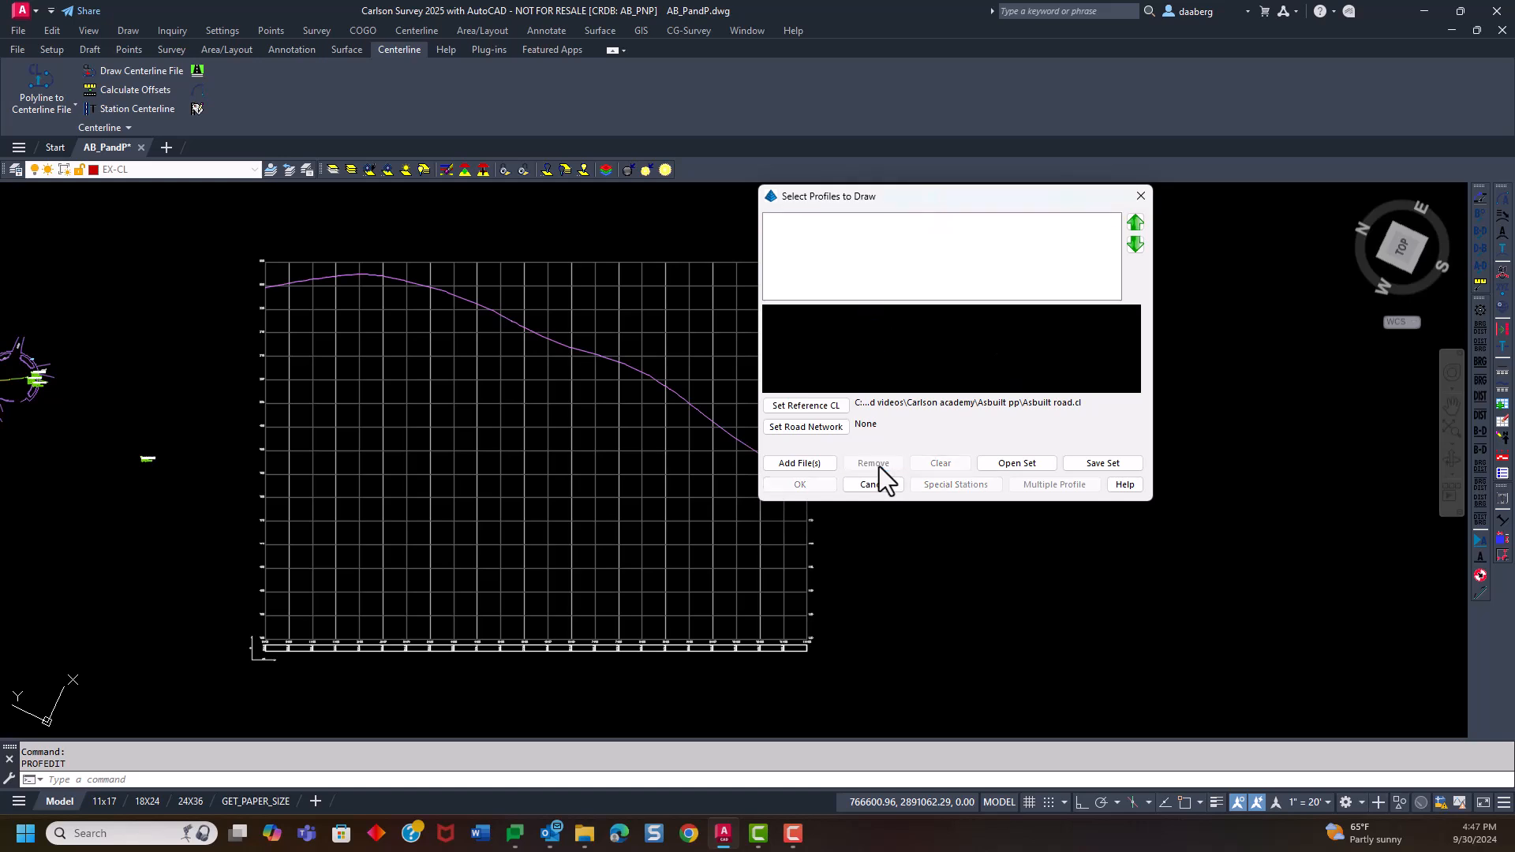
{"action": "left_click", "coordinate": [789, 462]}
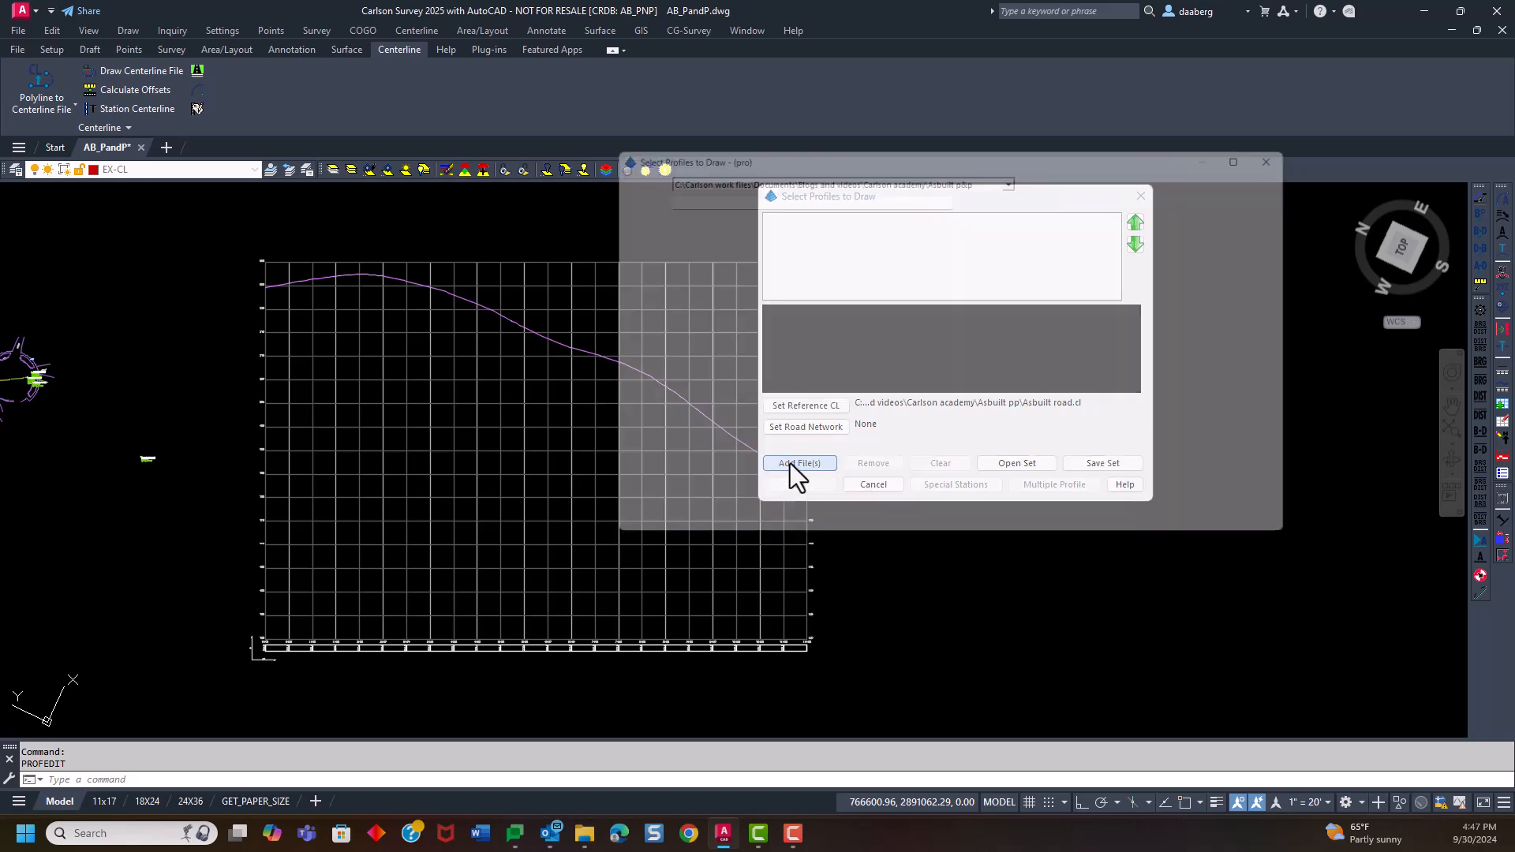
{"action": "left_click", "coordinate": [683, 278]}
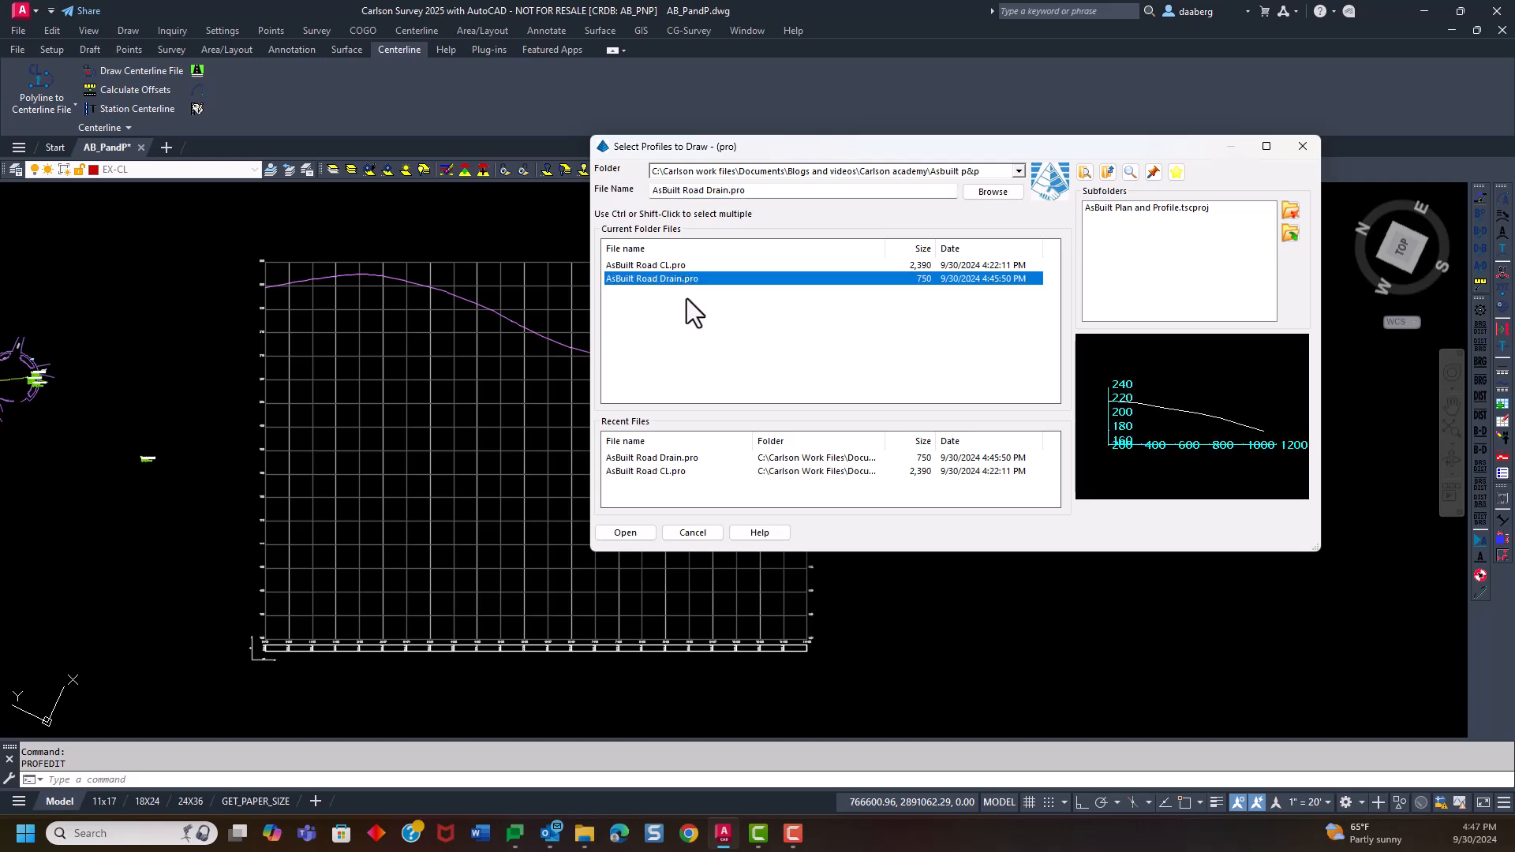
{"action": "left_click", "coordinate": [641, 535]}
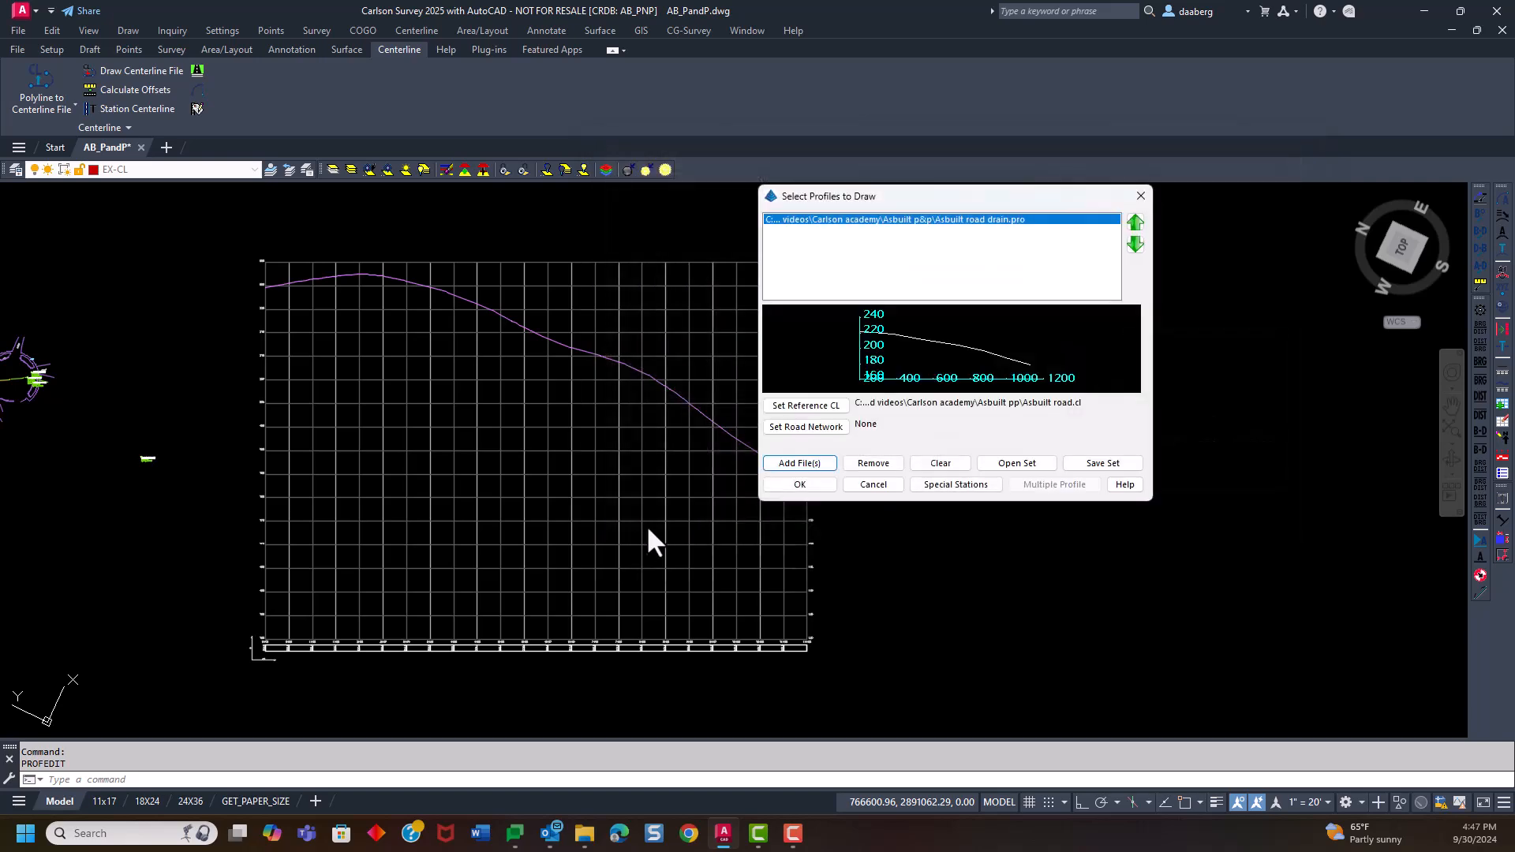
{"action": "left_click", "coordinate": [805, 485]}
Examine the general options for sewer/pipe profile labels without changing them
{"action": "left_click_drag", "start_coordinate": [770, 206], "coordinate": [1055, 151]}
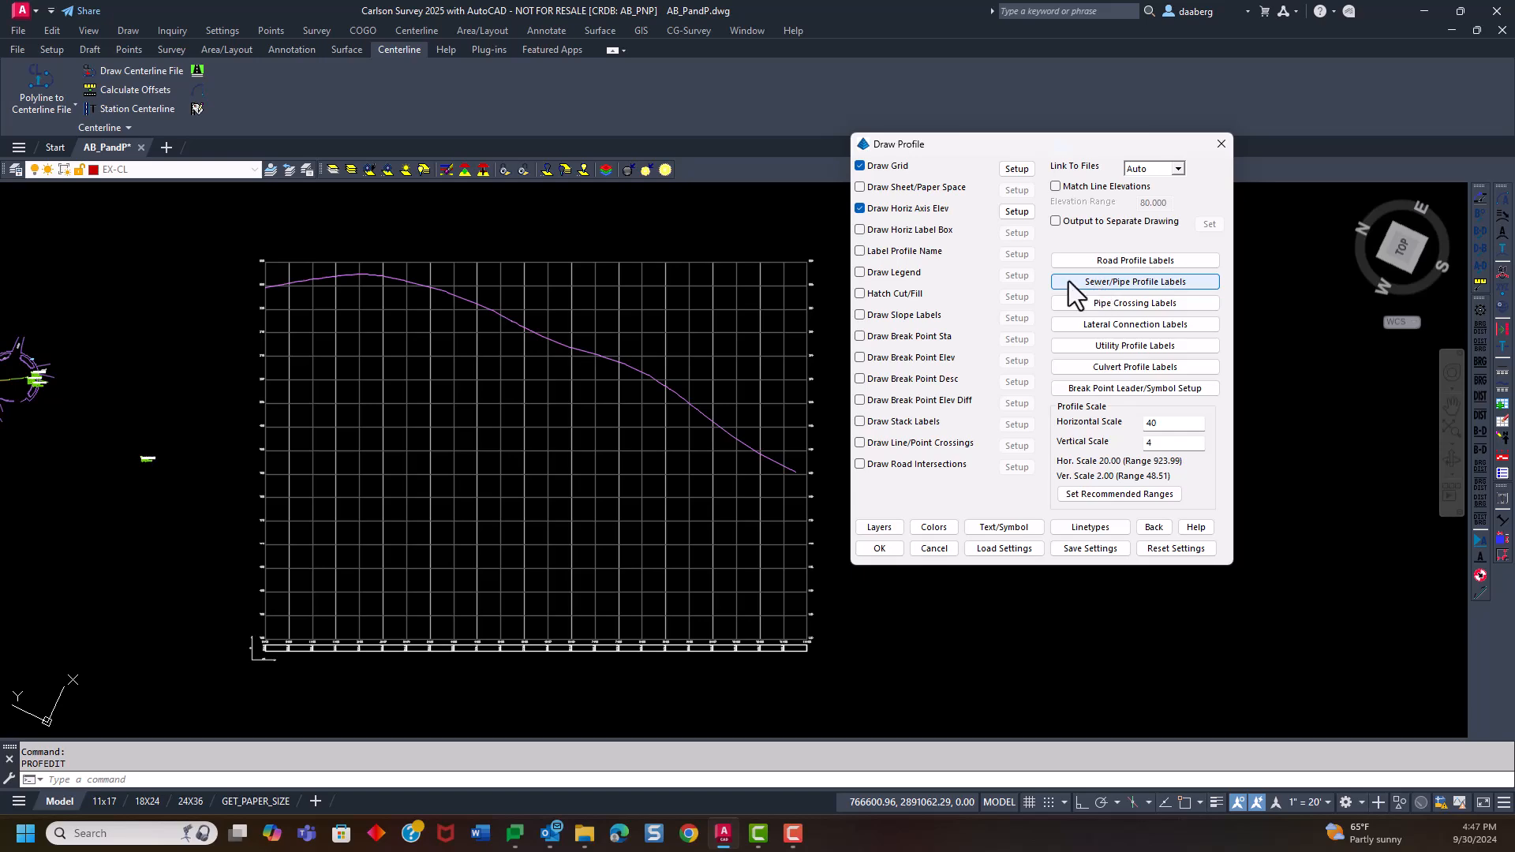
{"action": "left_click", "coordinate": [1120, 283]}
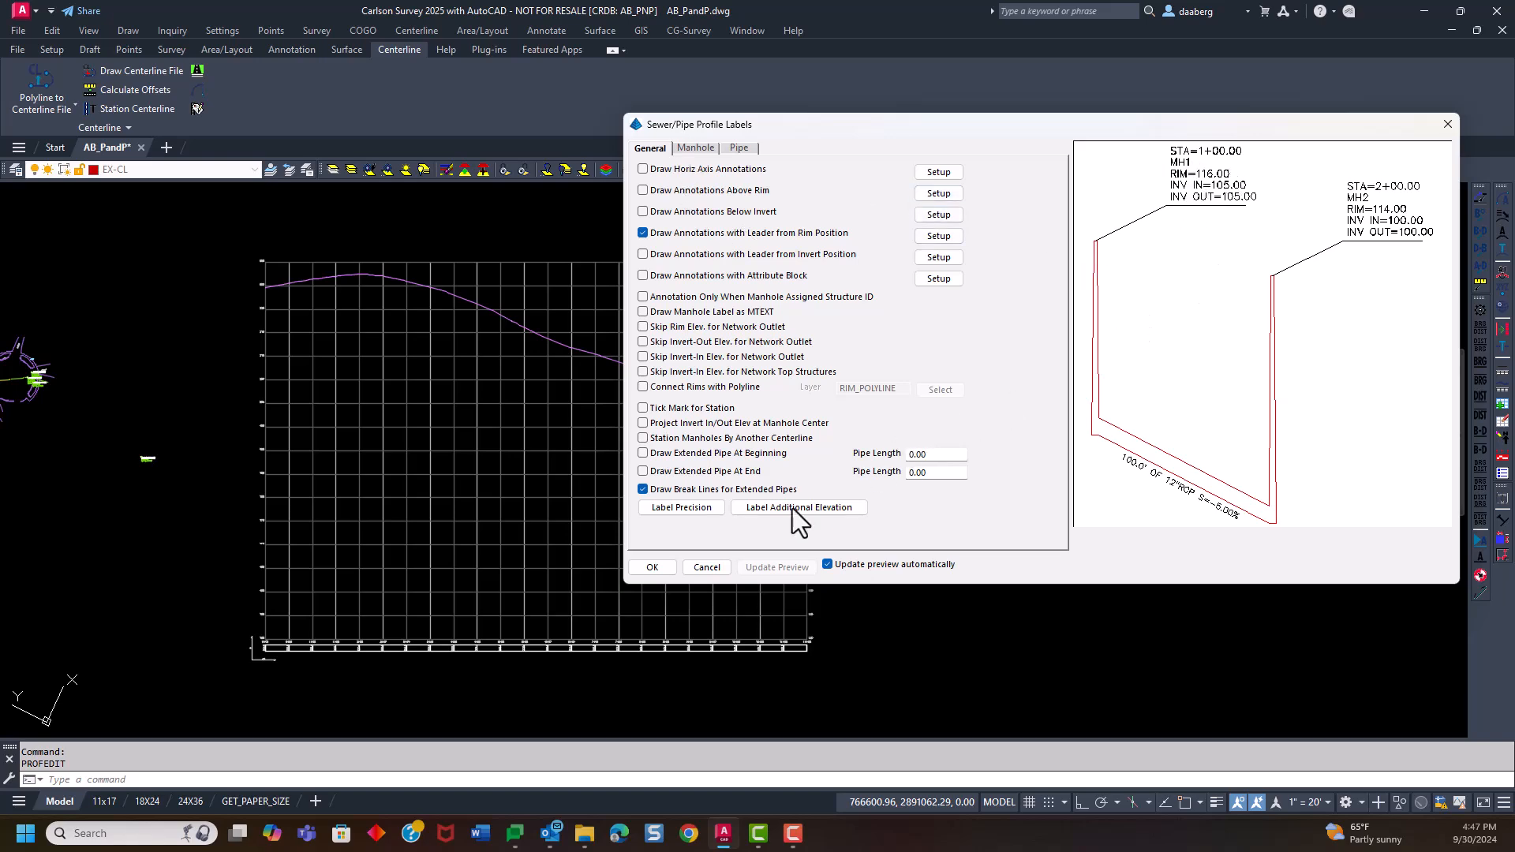
{"action": "left_click", "coordinate": [708, 567]}
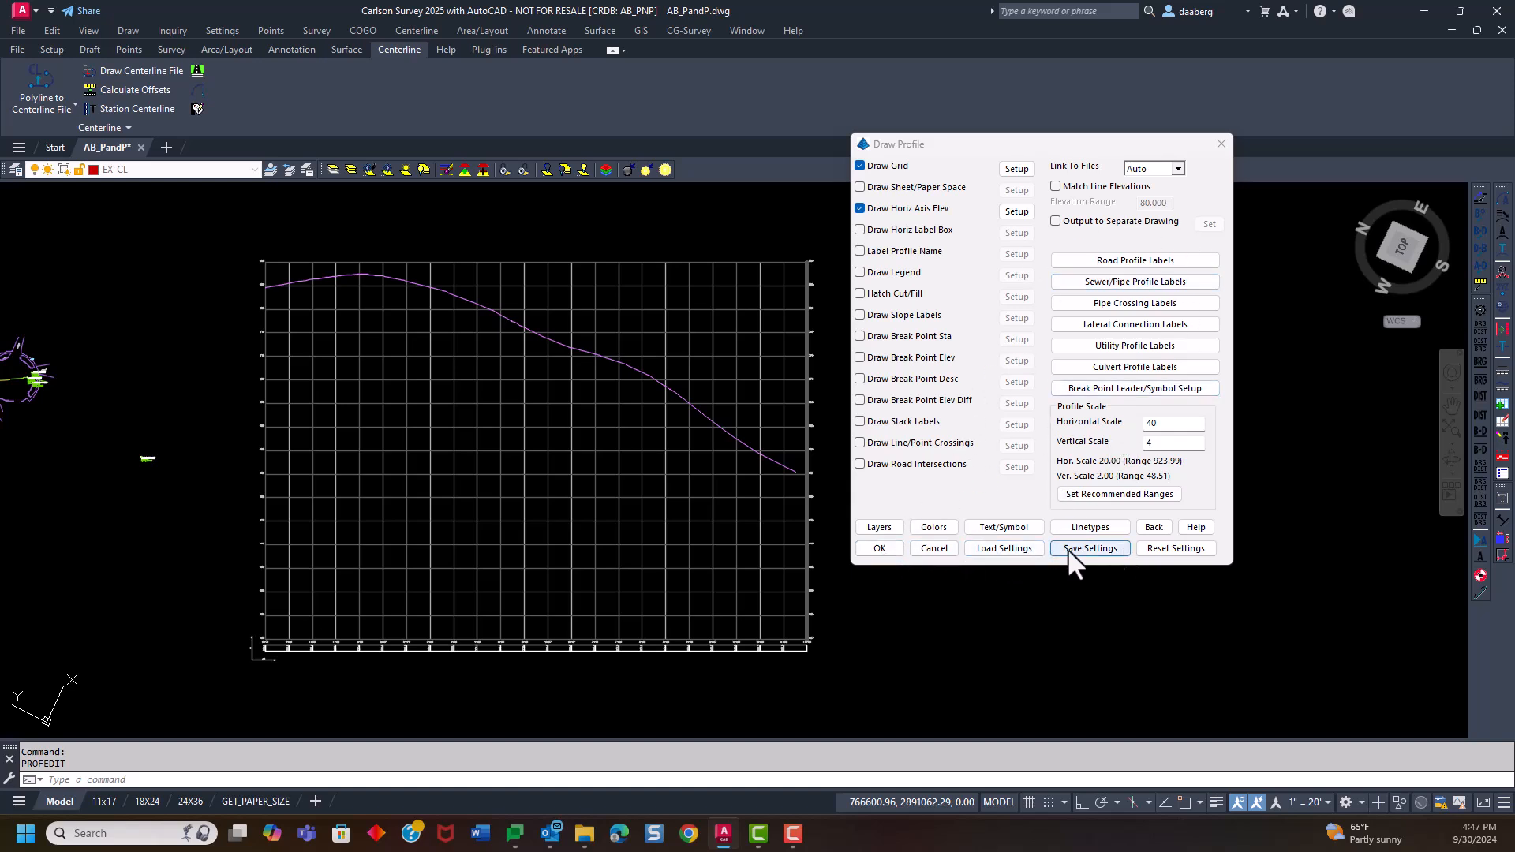
Load the profile drawing settings from MER DRAIN LINES.pfs
{"action": "left_click", "coordinate": [1015, 548]}
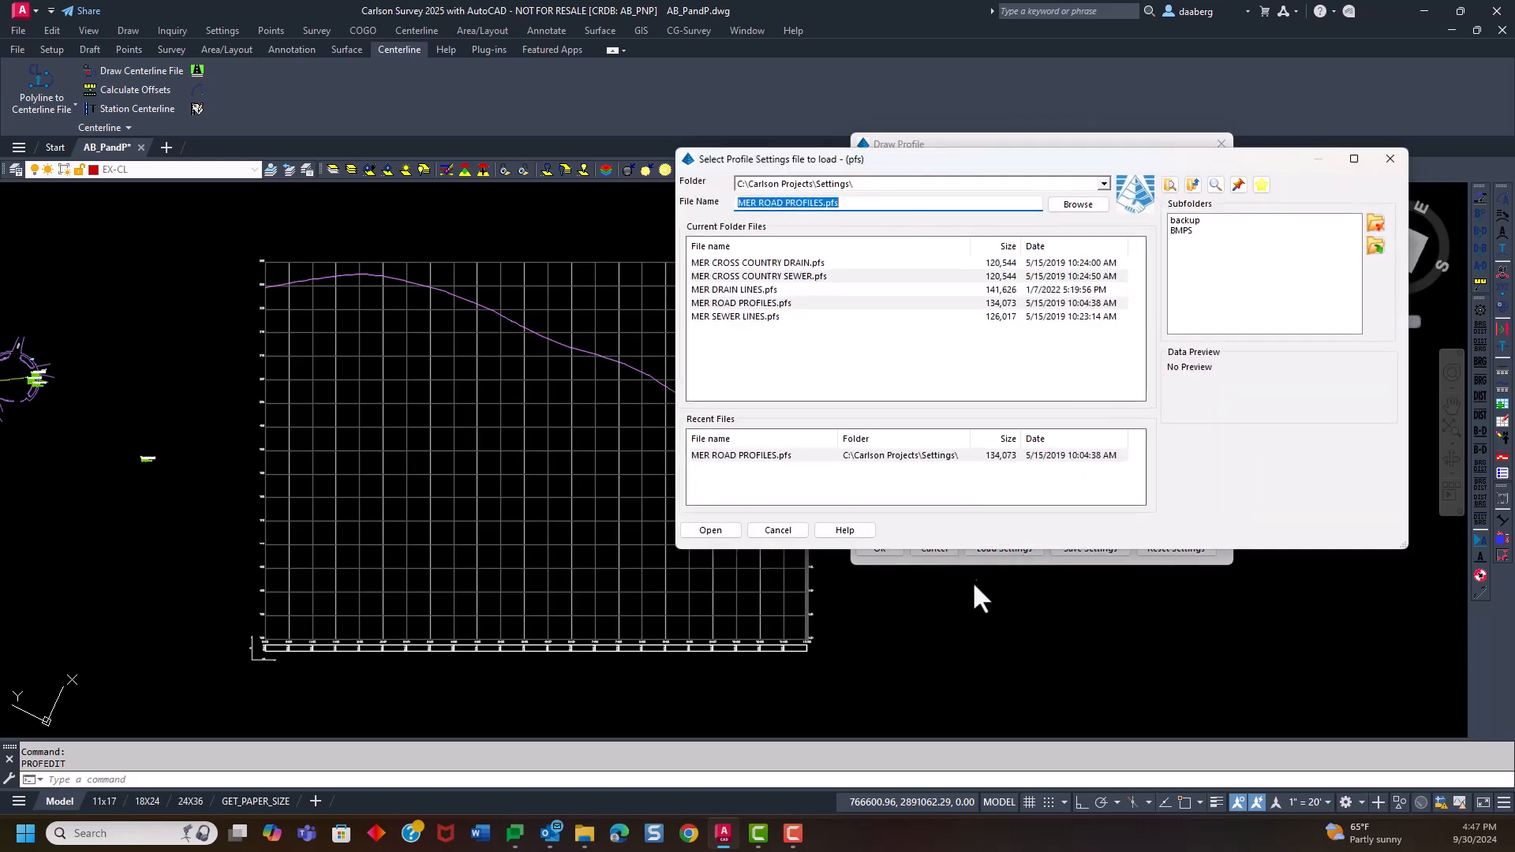
{"action": "left_click", "coordinate": [758, 290]}
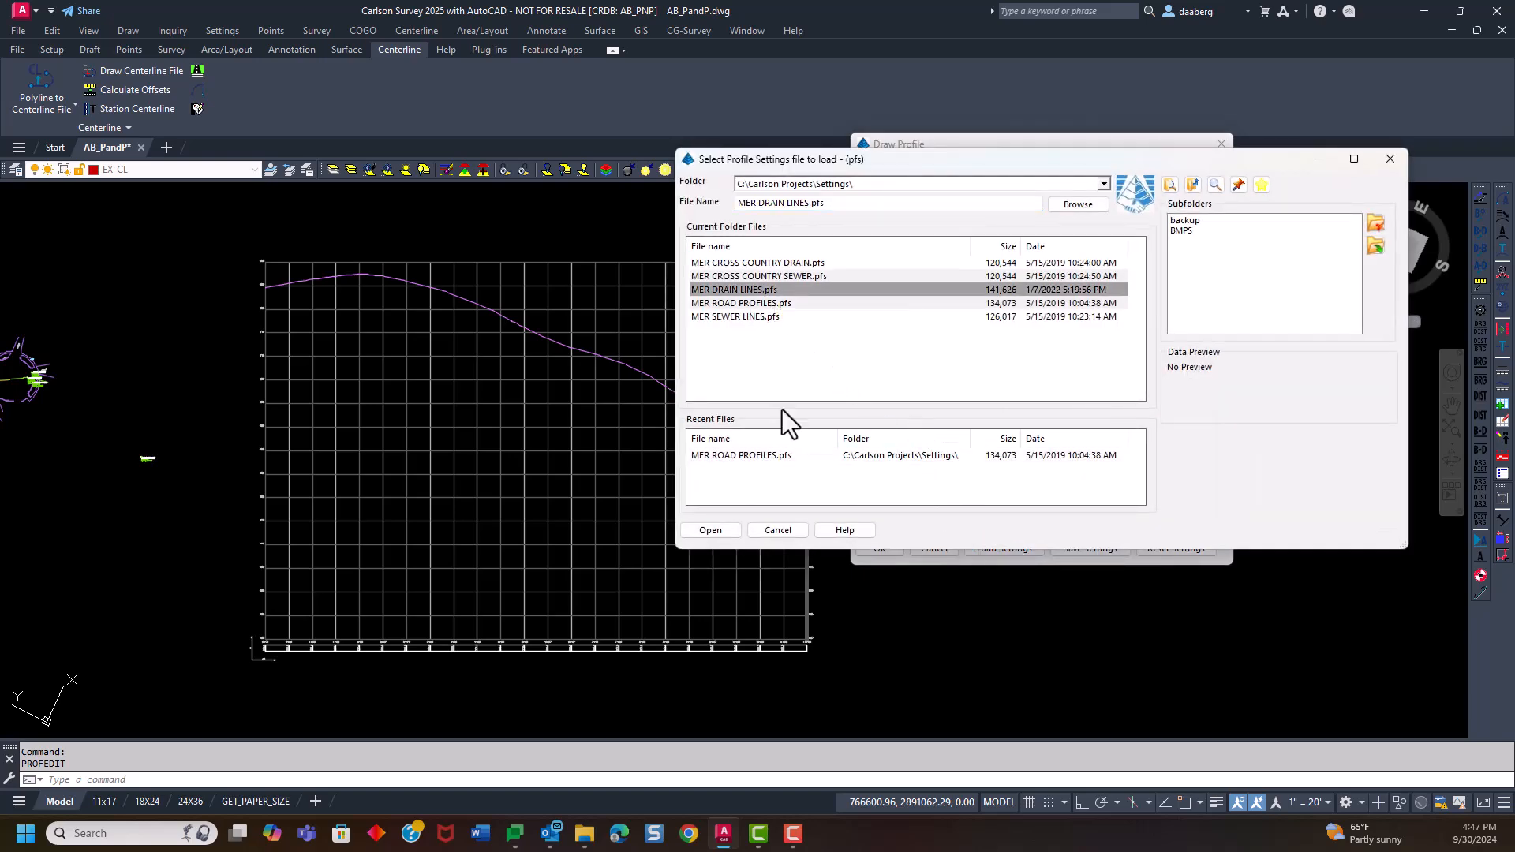
{"action": "left_click", "coordinate": [727, 531]}
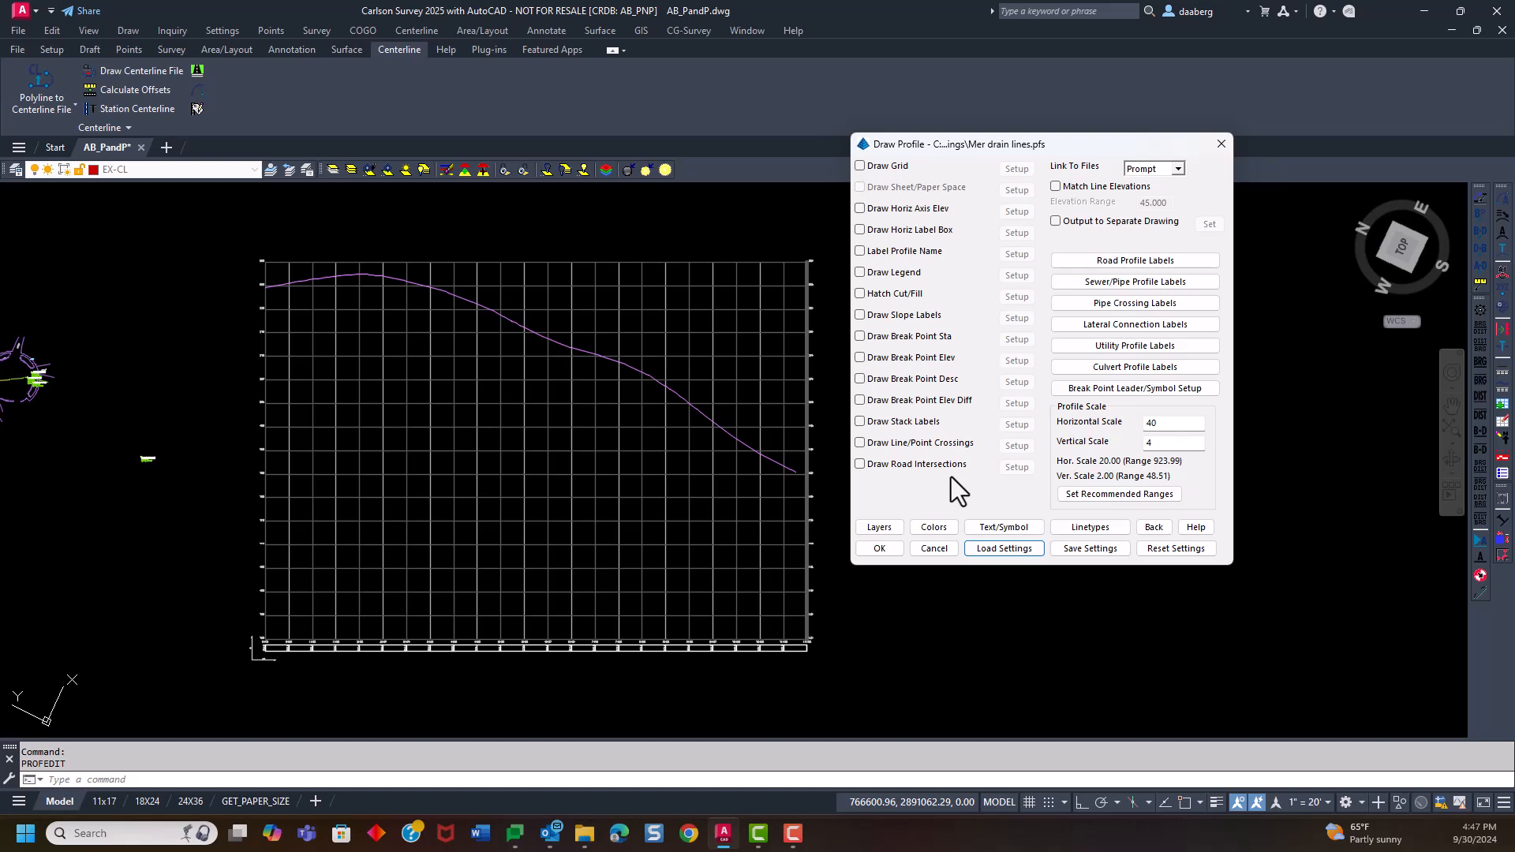
{"action": "left_click_drag", "start_coordinate": [1025, 146], "coordinate": [1067, 132]}
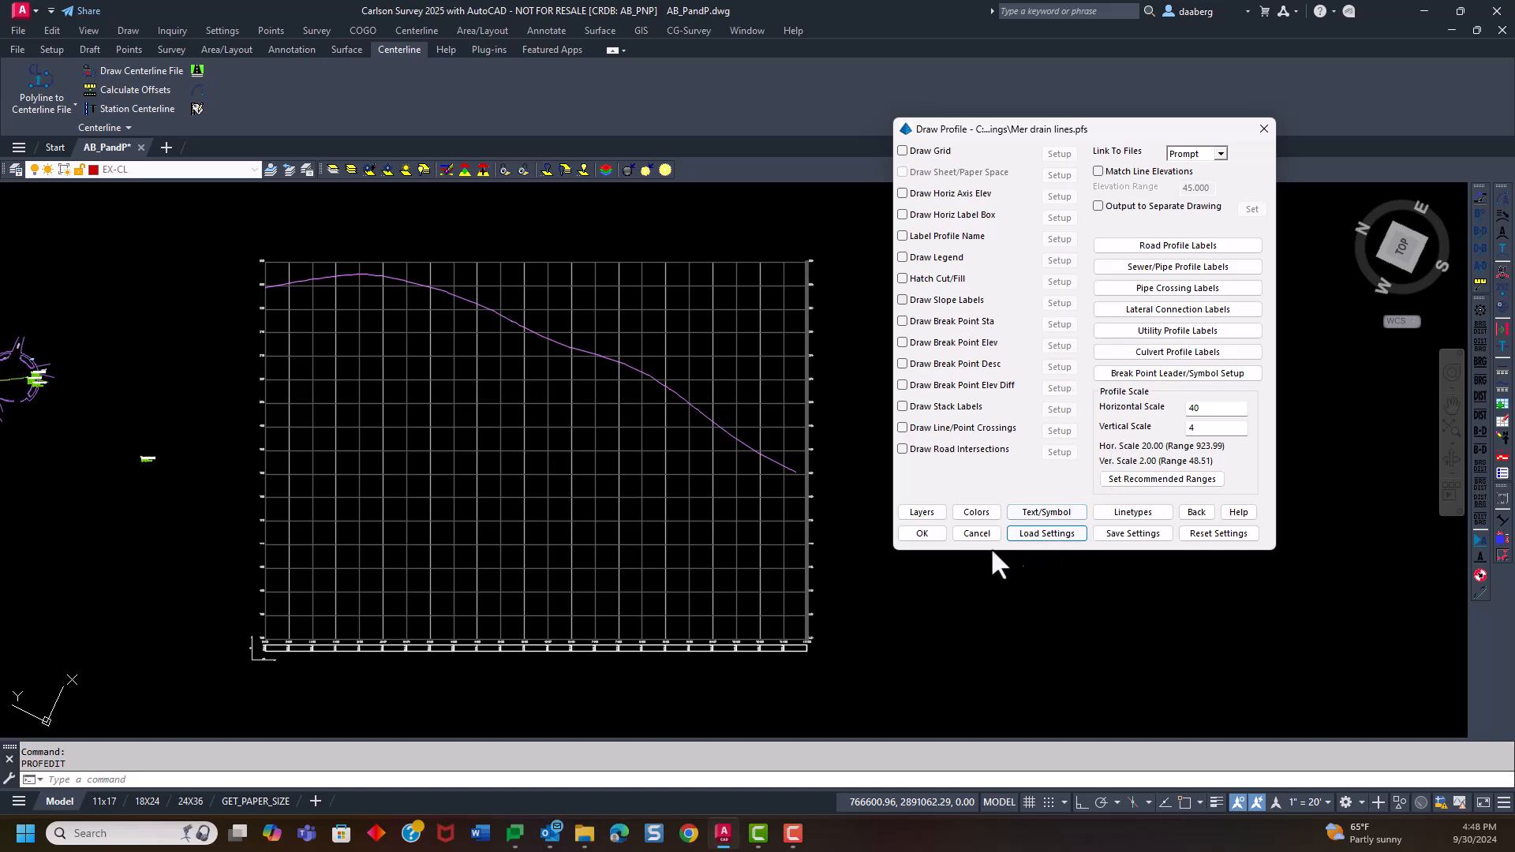
Draw the drain profile on the existing road profile grid
{"action": "left_click", "coordinate": [924, 534]}
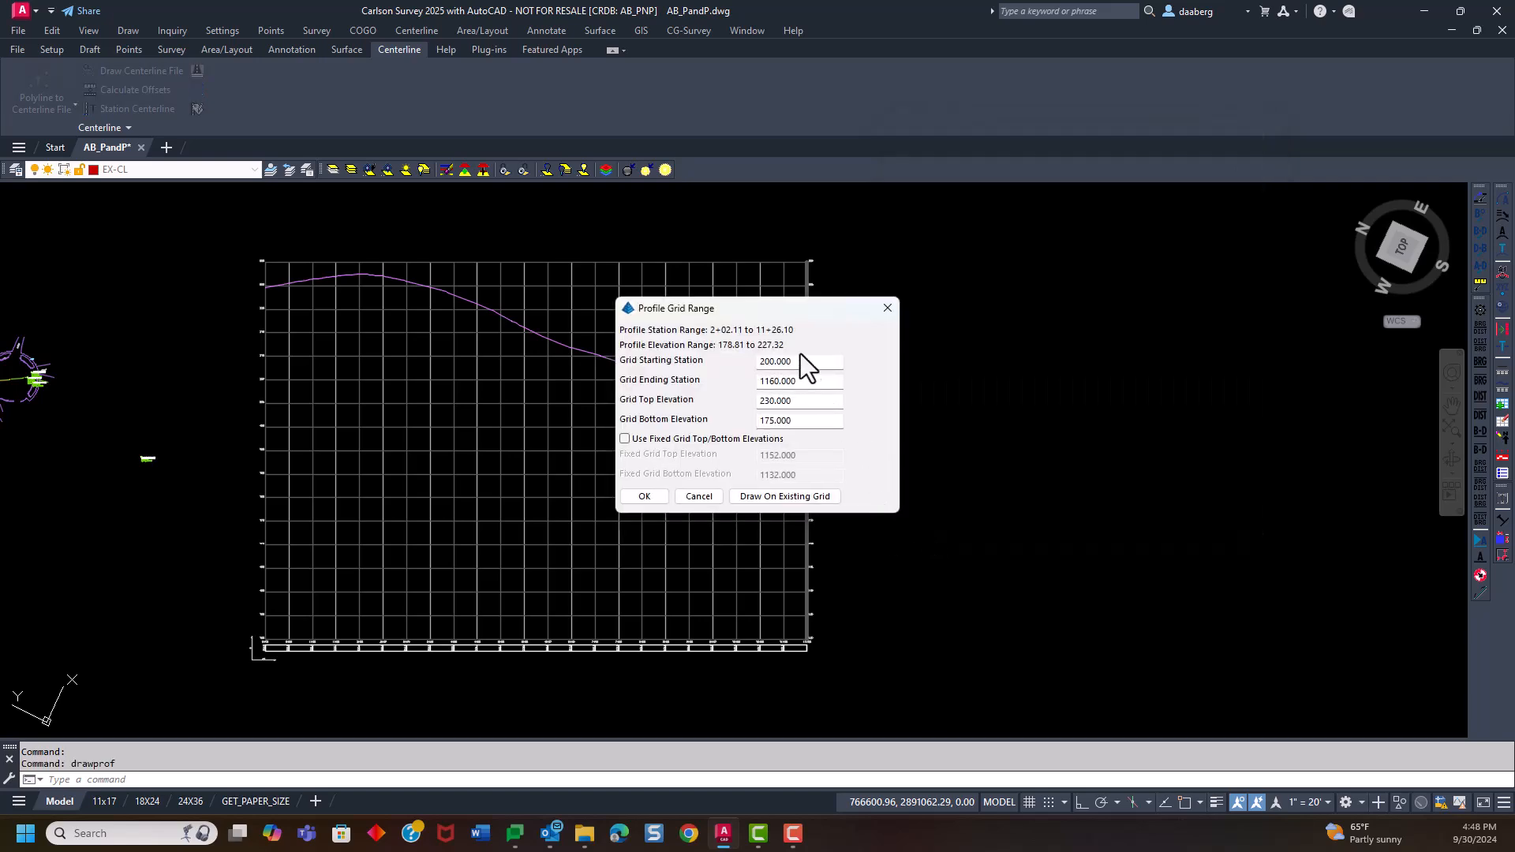
{"action": "mouse_move", "coordinate": [789, 305]}
{"action": "left_mouse_down"}
{"action": "mouse_move", "coordinate": [859, 220]}
{"action": "mouse_move", "coordinate": [853, 126]}
{"action": "mouse_move", "coordinate": [814, 79]}
{"action": "left_mouse_up"}
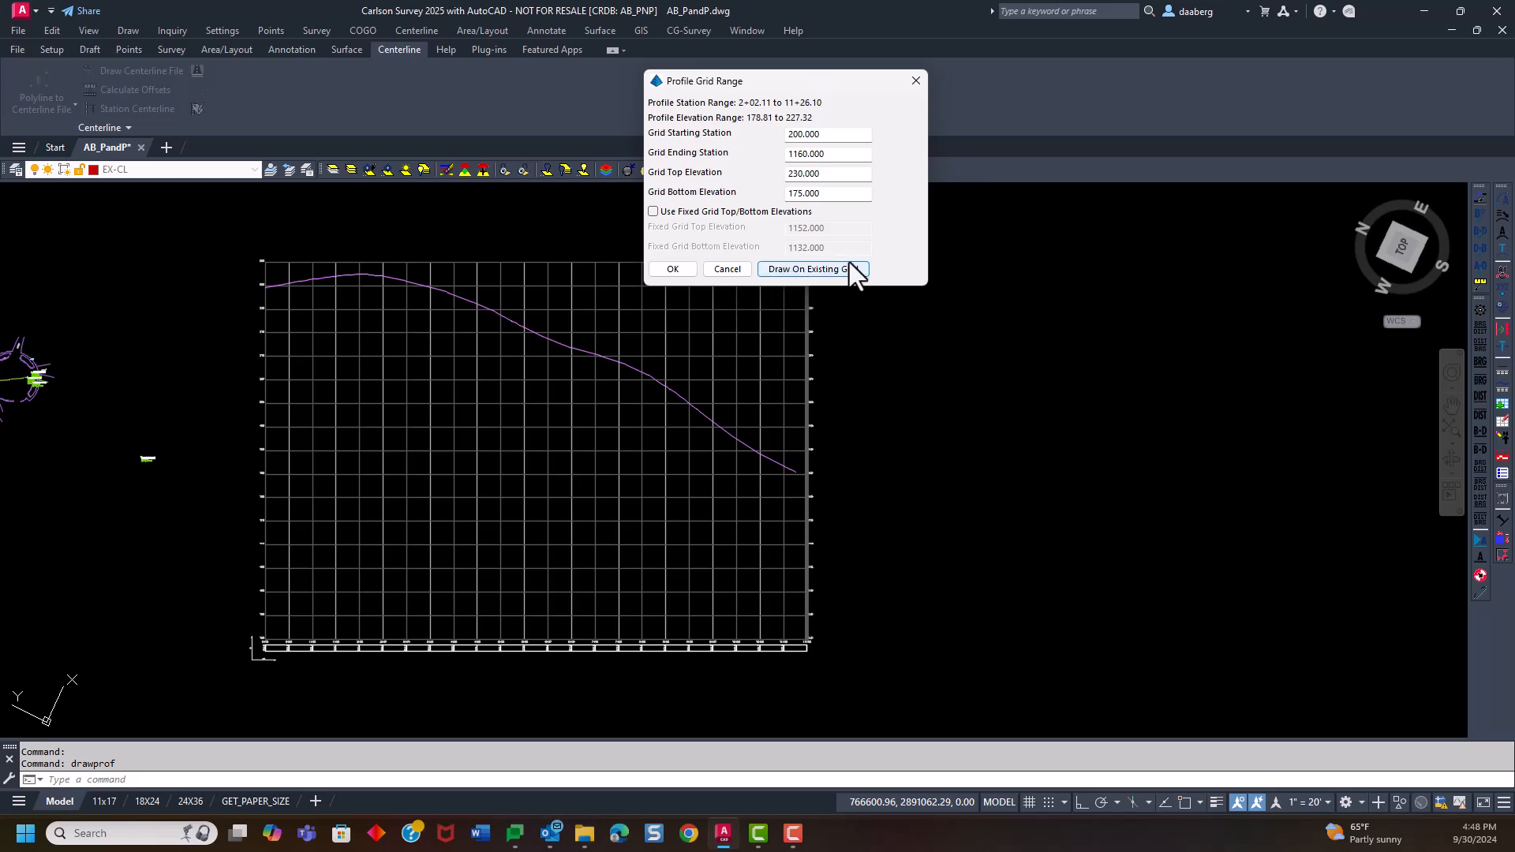
{"action": "left_click", "coordinate": [813, 269]}
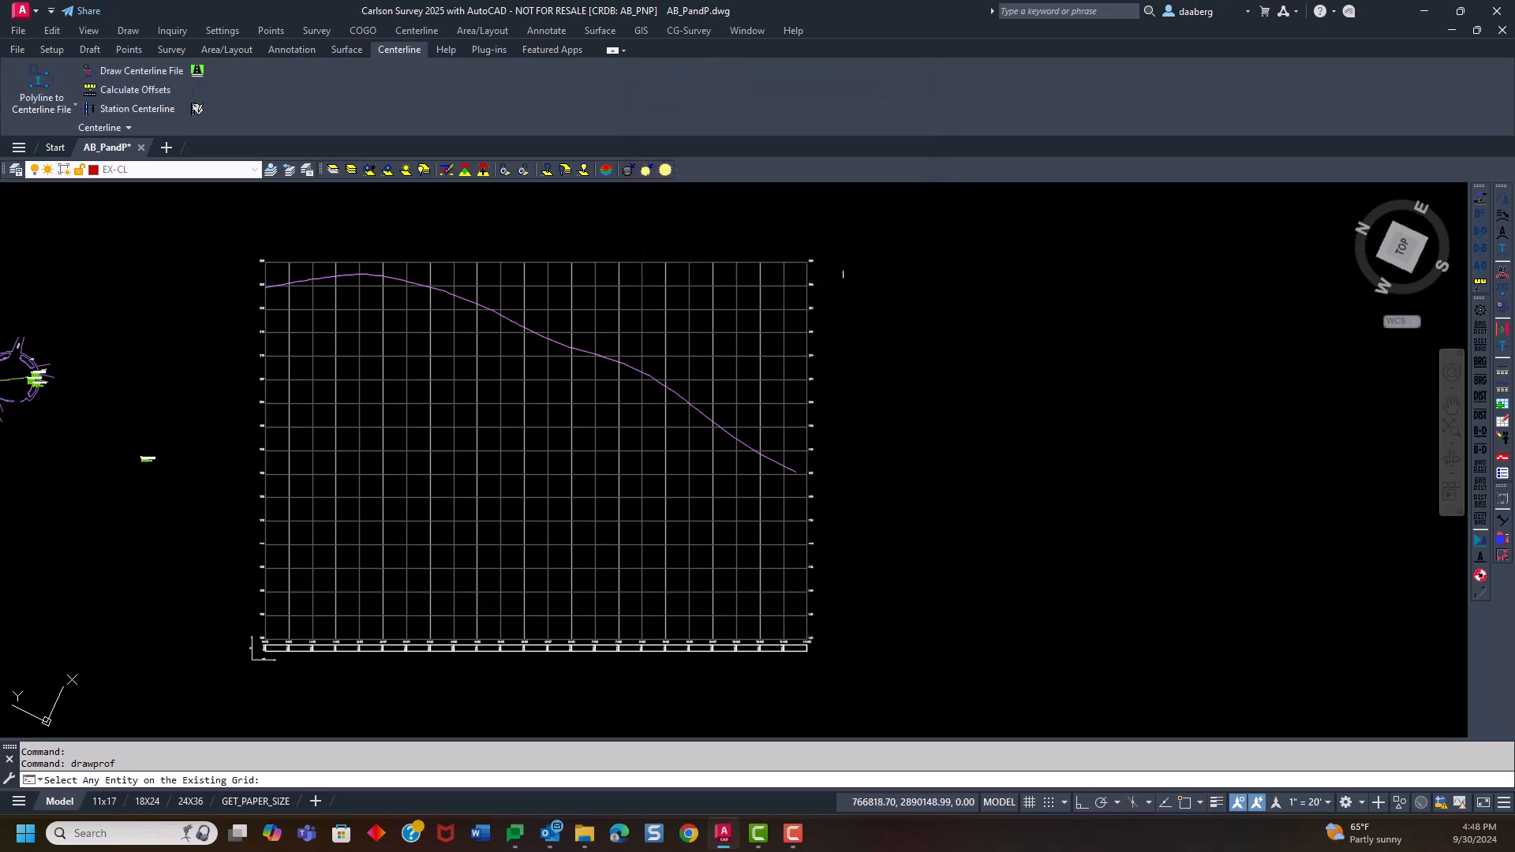
{"action": "left_click", "coordinate": [535, 382]}
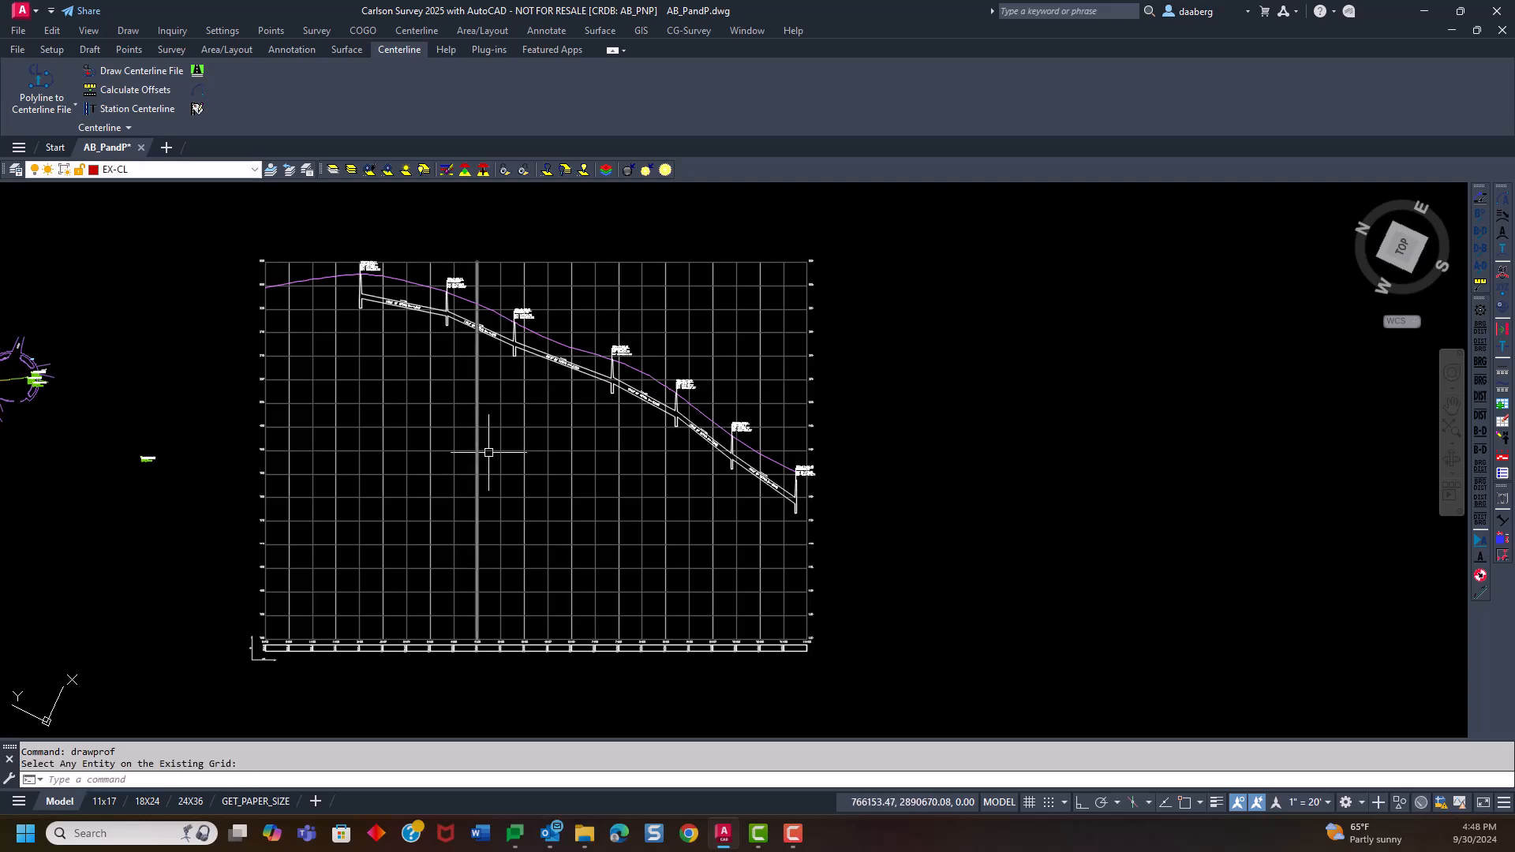
Inspect the drawn manholes, pipe labels and inverts along the drain profile from end to end
{"action": "scroll", "coordinate": [352, 230], "scroll_direction": "up", "scroll_amount": 10}
{"action": "middle_click_drag", "start_coordinate": [479, 457], "coordinate": [390, 222]}
{"action": "scroll", "coordinate": [398, 260], "scroll_direction": "down", "scroll_amount": 2}
{"action": "mouse_move", "coordinate": [642, 383]}
{"action": "middle_mouse_down"}
{"action": "mouse_move", "coordinate": [528, 324]}
{"action": "mouse_move", "coordinate": [362, 328]}
{"action": "middle_mouse_up"}
{"action": "middle_click_drag", "start_coordinate": [599, 437], "coordinate": [359, 279]}
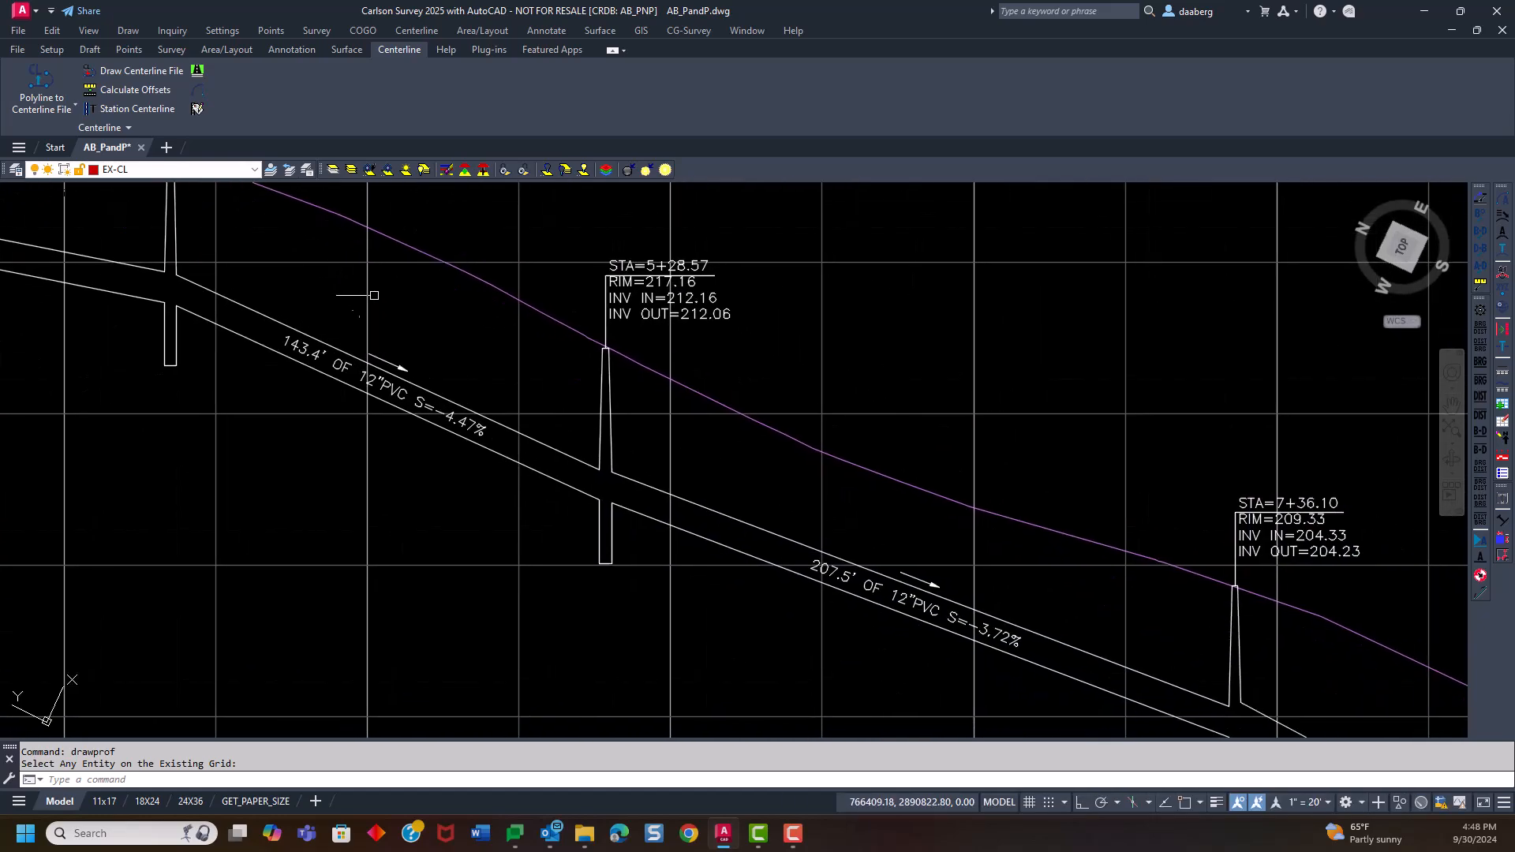
{"action": "scroll", "coordinate": [802, 484], "scroll_direction": "down", "scroll_amount": 2}
{"action": "middle_click_drag", "start_coordinate": [802, 484], "coordinate": [371, 315]}
{"action": "middle_click_drag", "start_coordinate": [619, 517], "coordinate": [352, 423]}
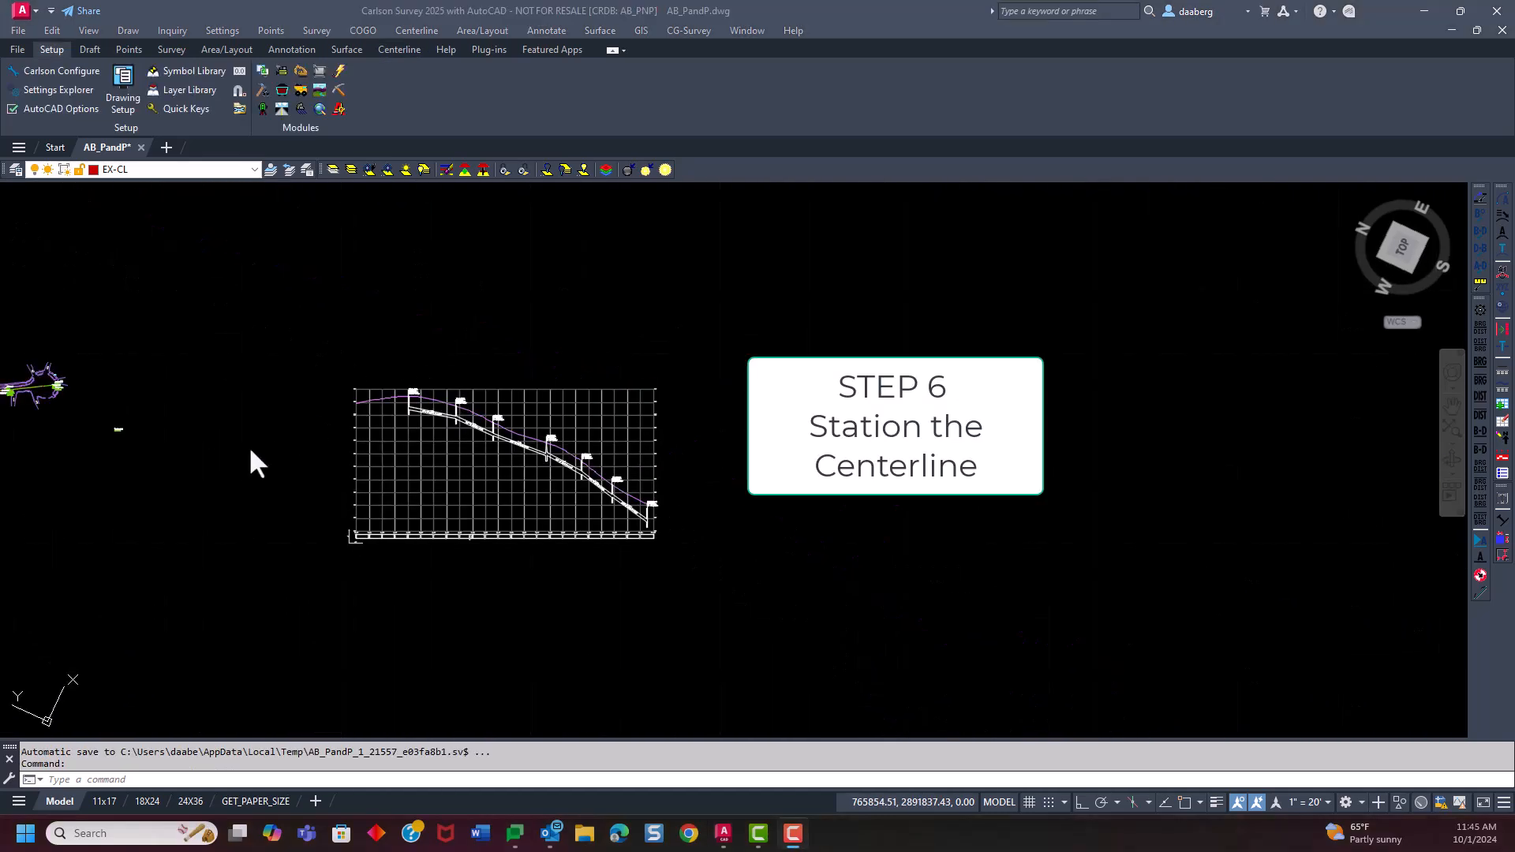
{"action": "left_click", "coordinate": [252, 446]}
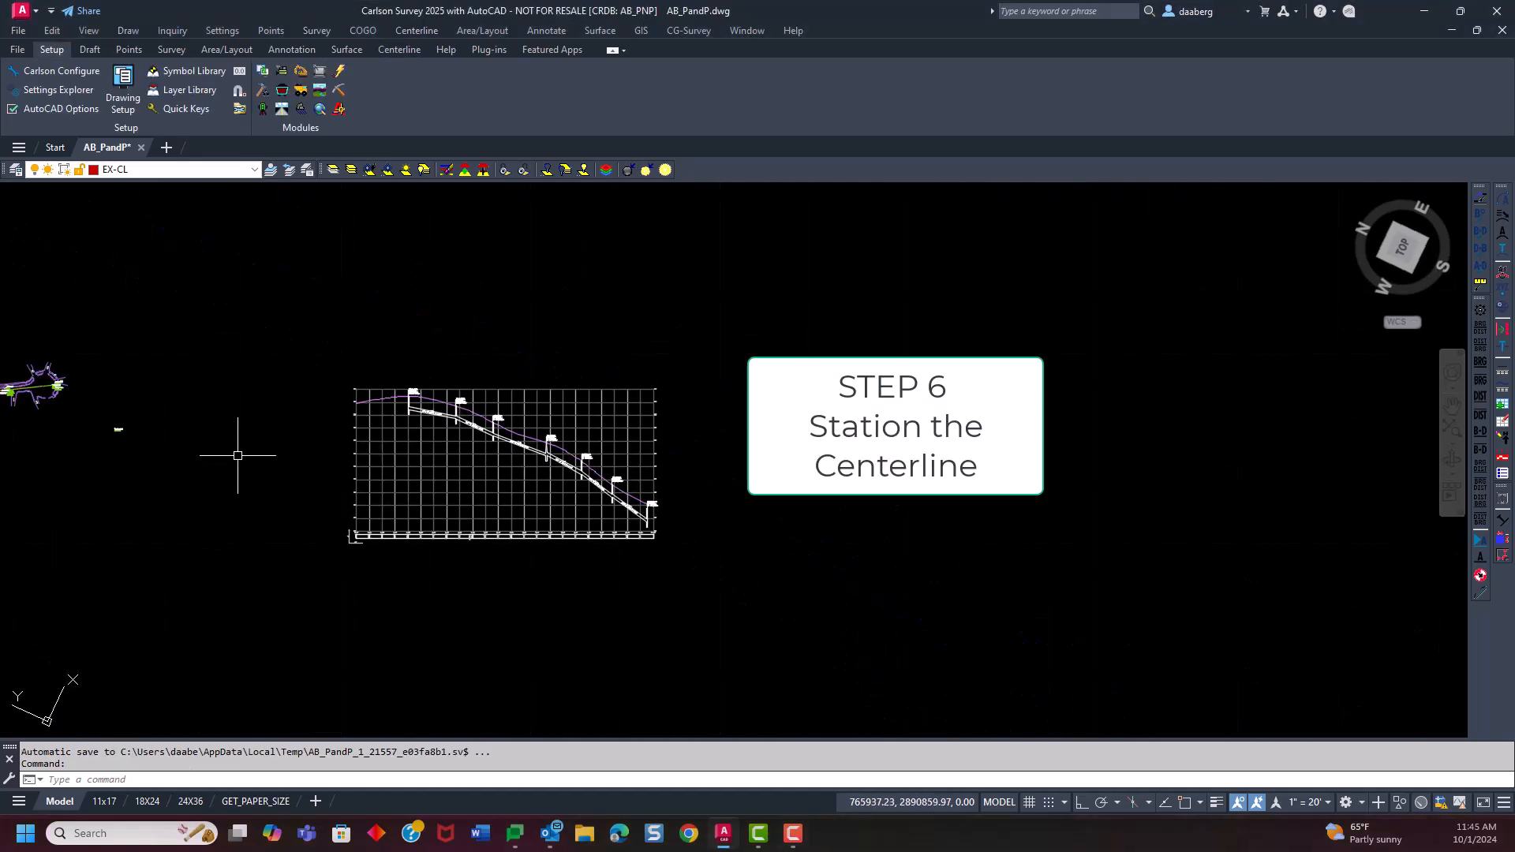
Open the Station Polyline/Centerline settings for stationing the road centerline in the plan
{"action": "middle_click_drag", "start_coordinate": [64, 461], "coordinate": [506, 474]}
{"action": "scroll", "coordinate": [250, 456], "scroll_direction": "up", "scroll_amount": 6}
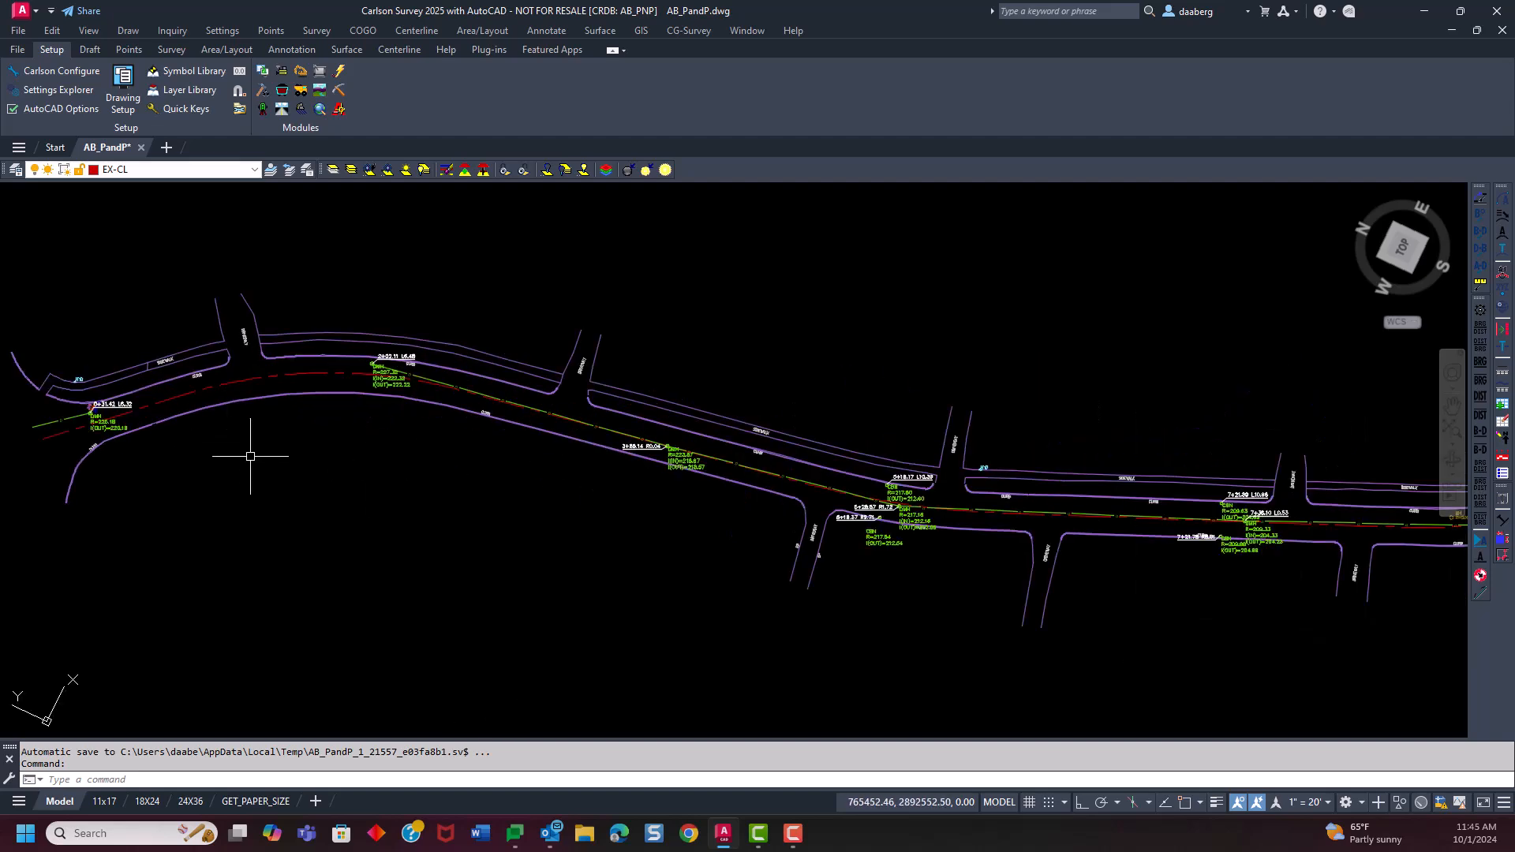
{"action": "scroll", "coordinate": [251, 456], "scroll_direction": "down", "scroll_amount": 2}
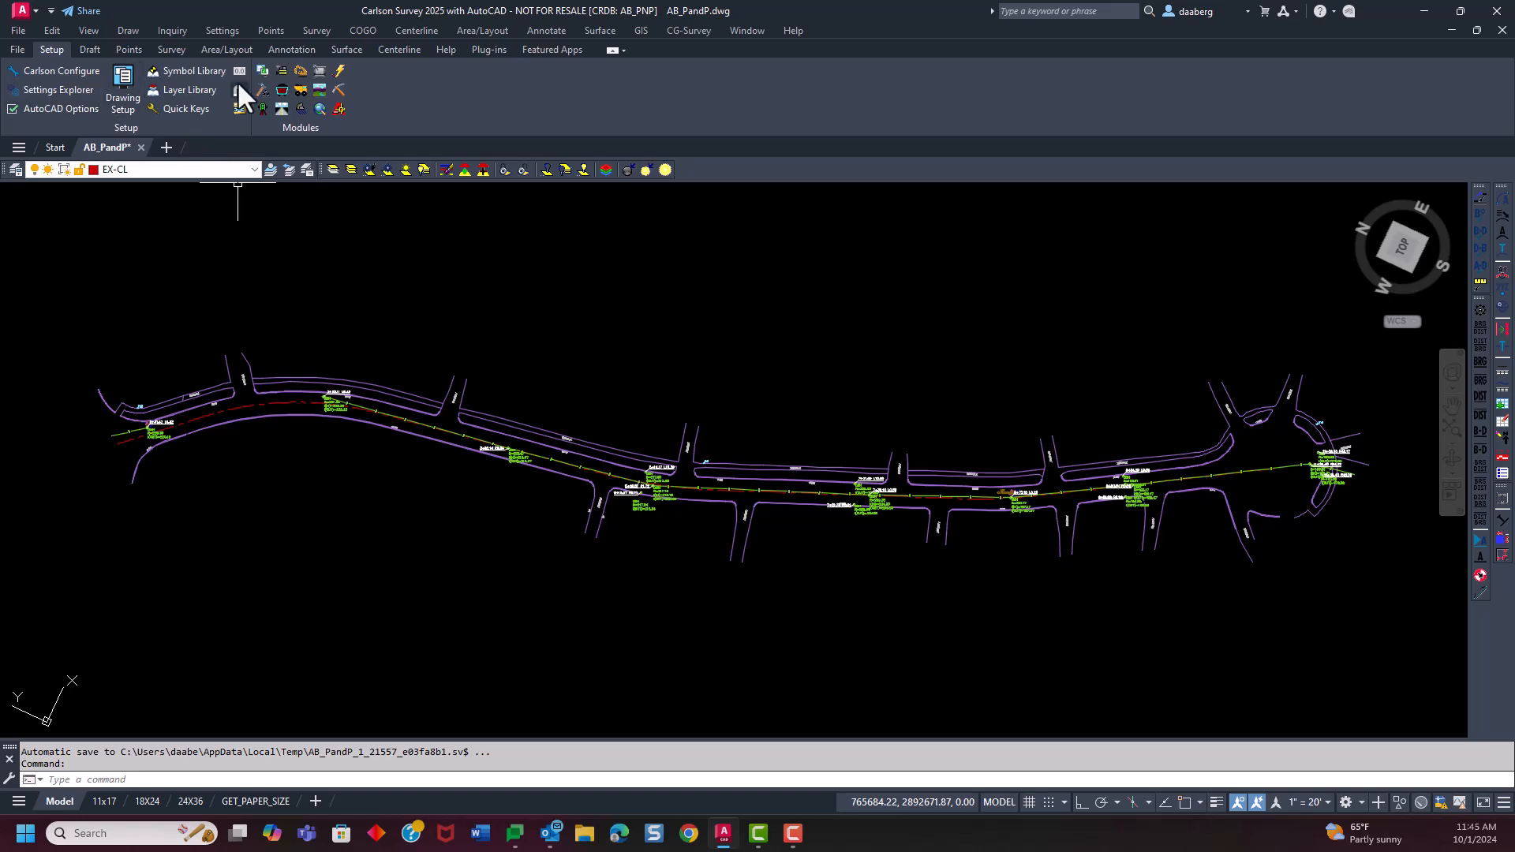
{"action": "left_click", "coordinate": [400, 49]}
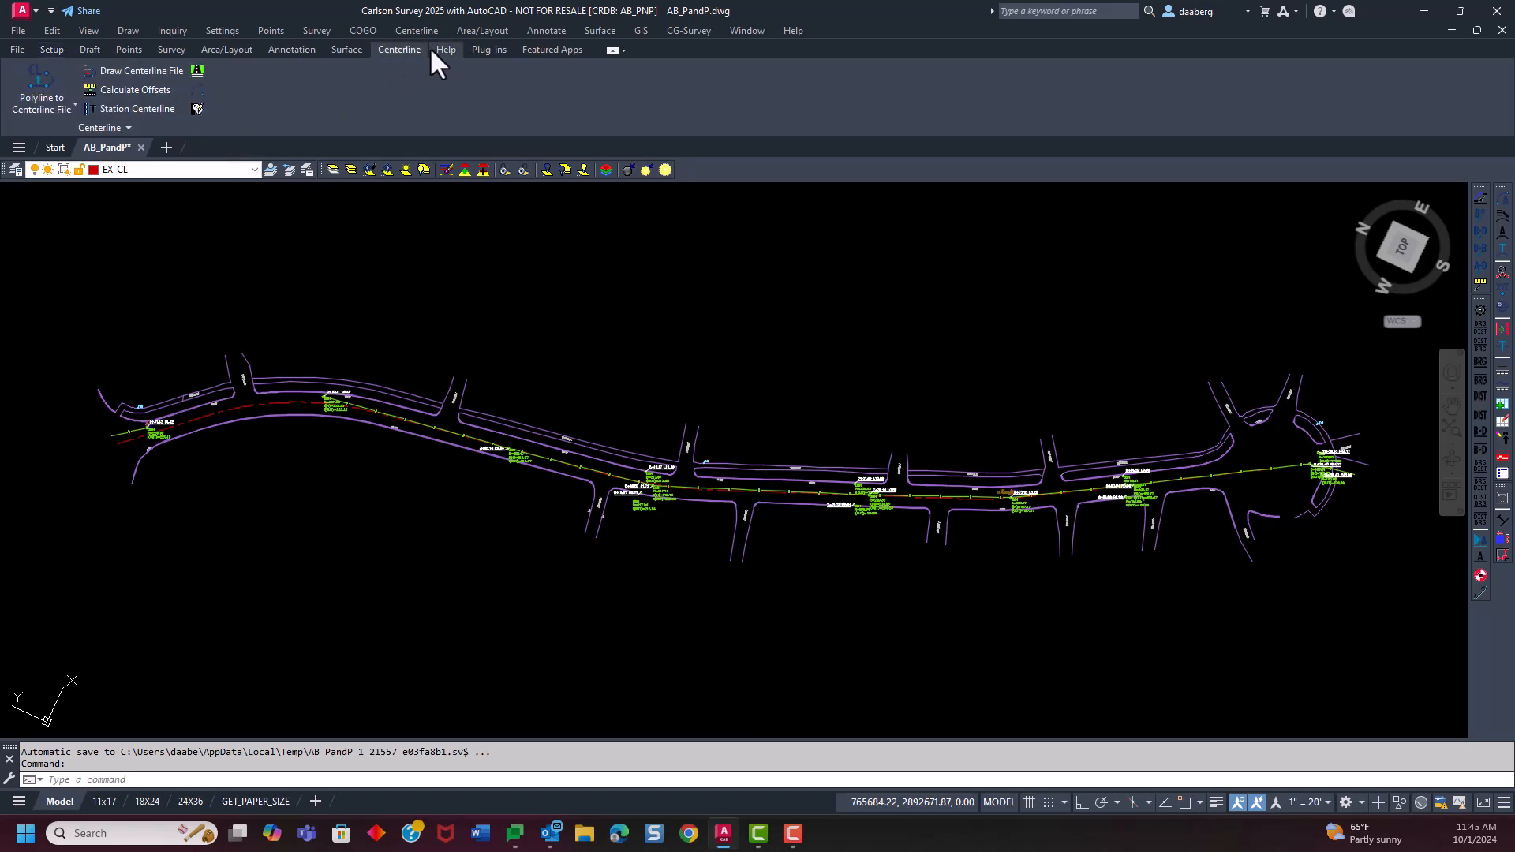
{"action": "left_click", "coordinate": [122, 111]}
{"action": "left_click_drag", "start_coordinate": [703, 224], "coordinate": [583, 122]}
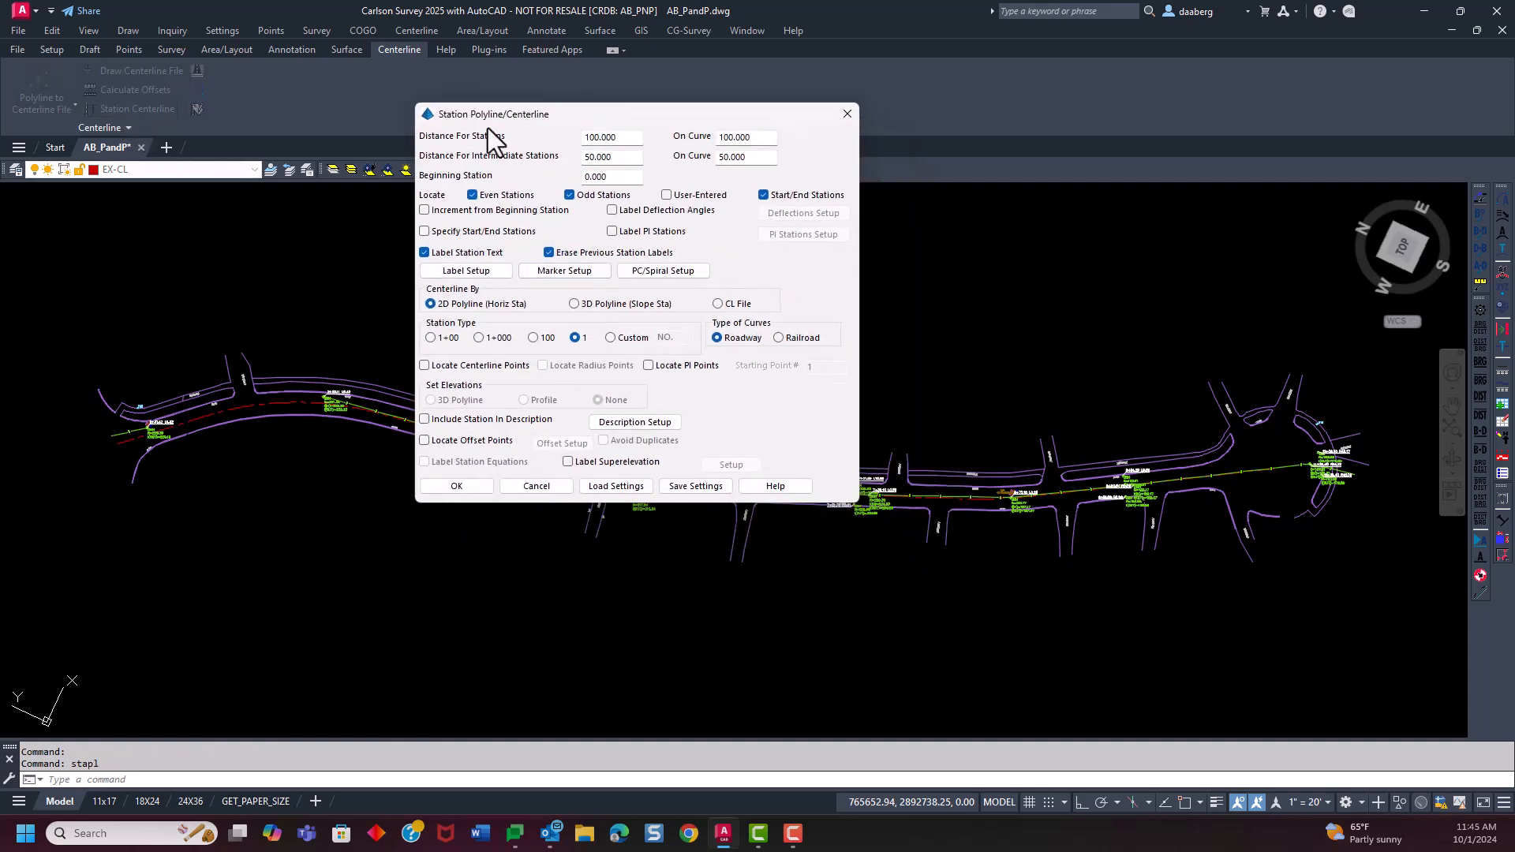
Examine the label setup and marker setup options for the centerline stations
{"action": "left_click", "coordinate": [457, 273]}
{"action": "left_click", "coordinate": [593, 529]}
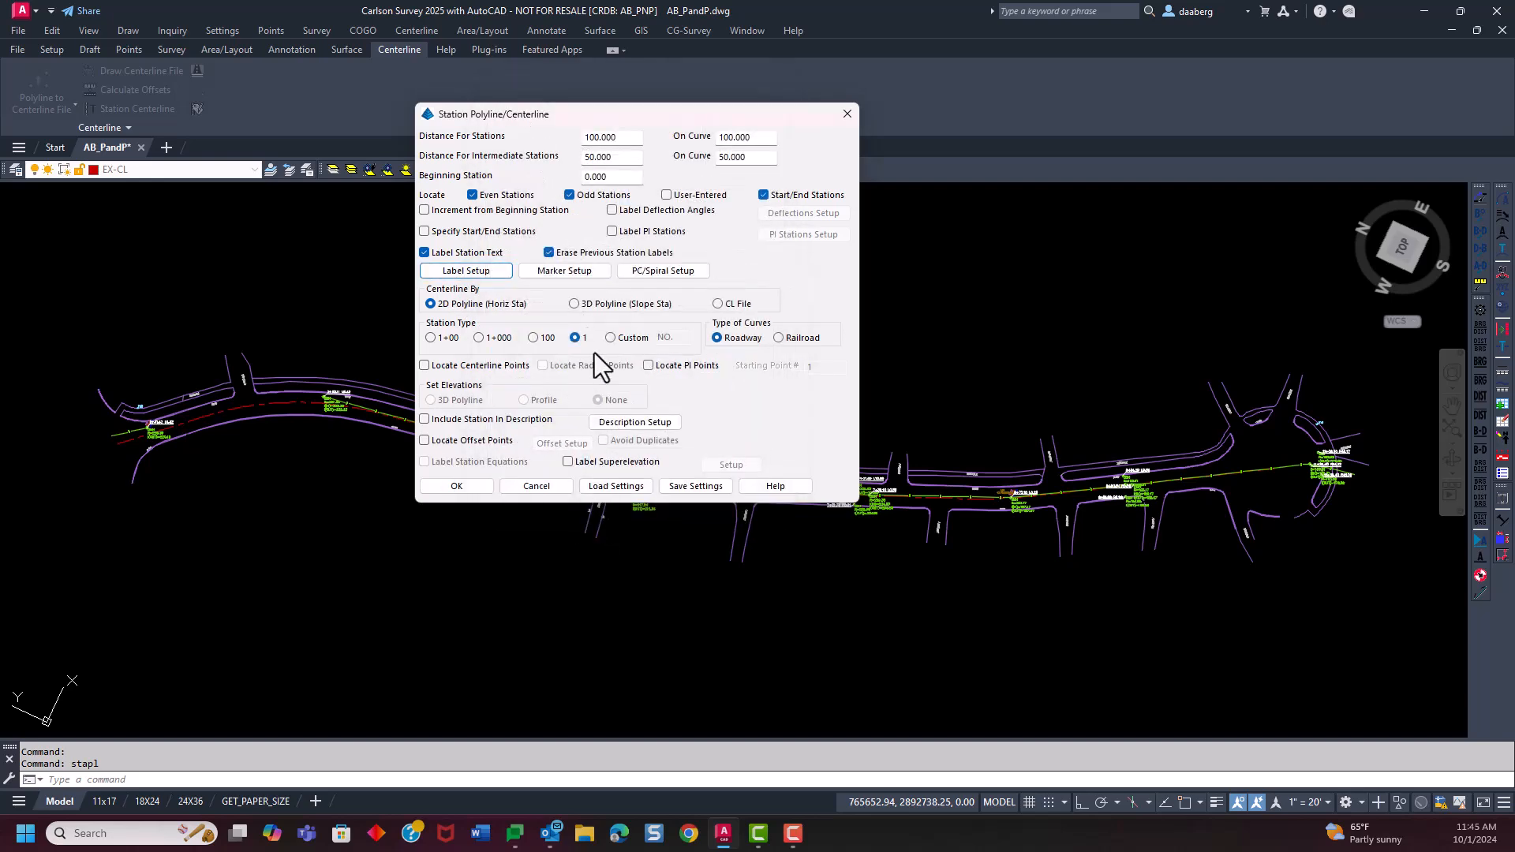
{"action": "left_click", "coordinate": [562, 274]}
{"action": "left_click", "coordinate": [623, 483]}
Set the centerline source to CL File and load the stationing settings from ACT Stationing.sta
{"action": "left_click_drag", "start_coordinate": [655, 117], "coordinate": [585, 62]}
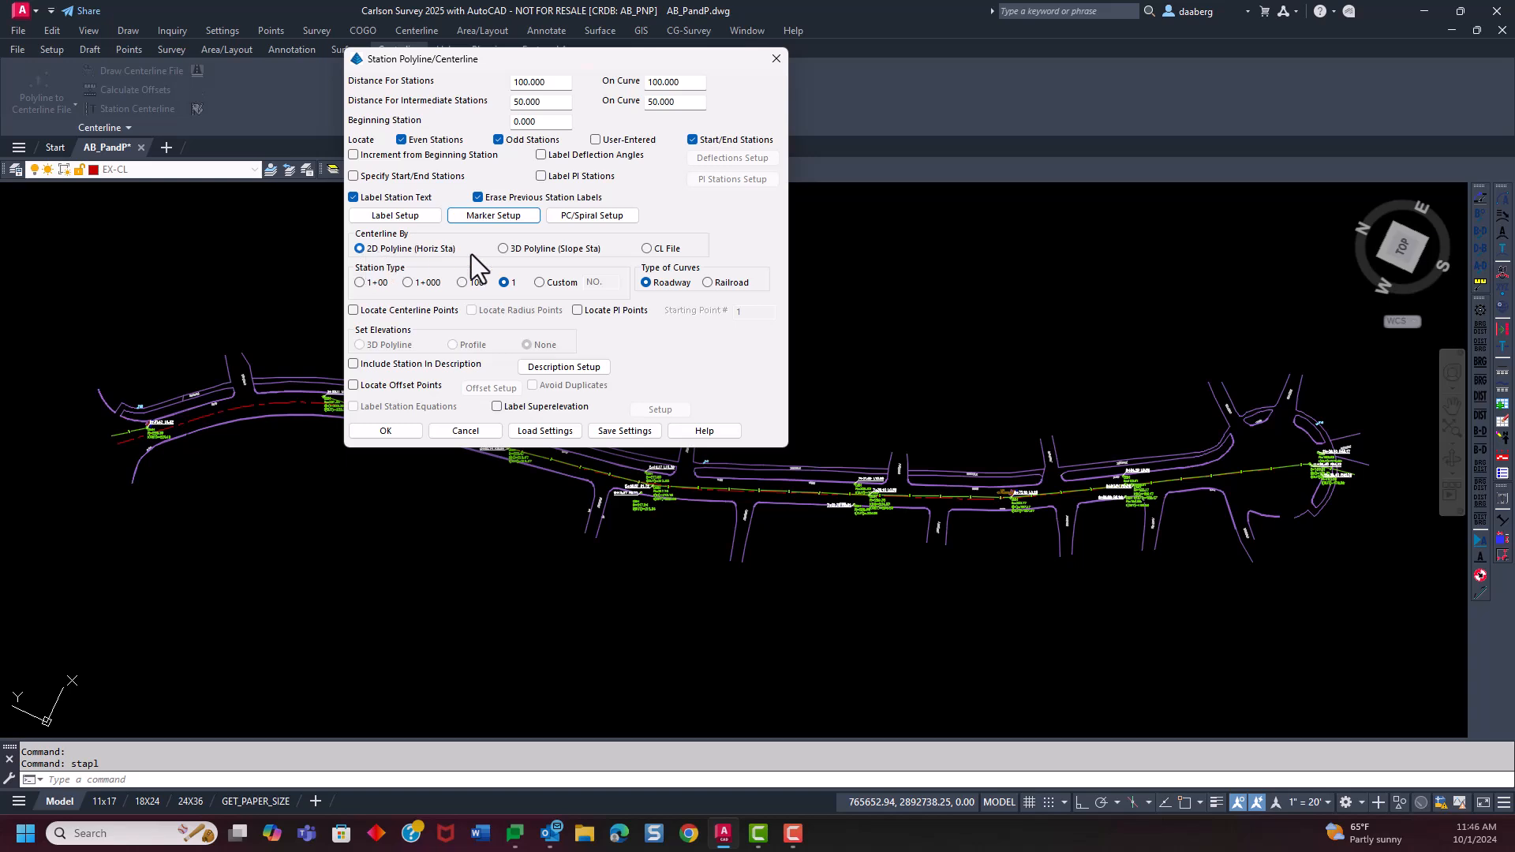
{"action": "left_click", "coordinate": [645, 249]}
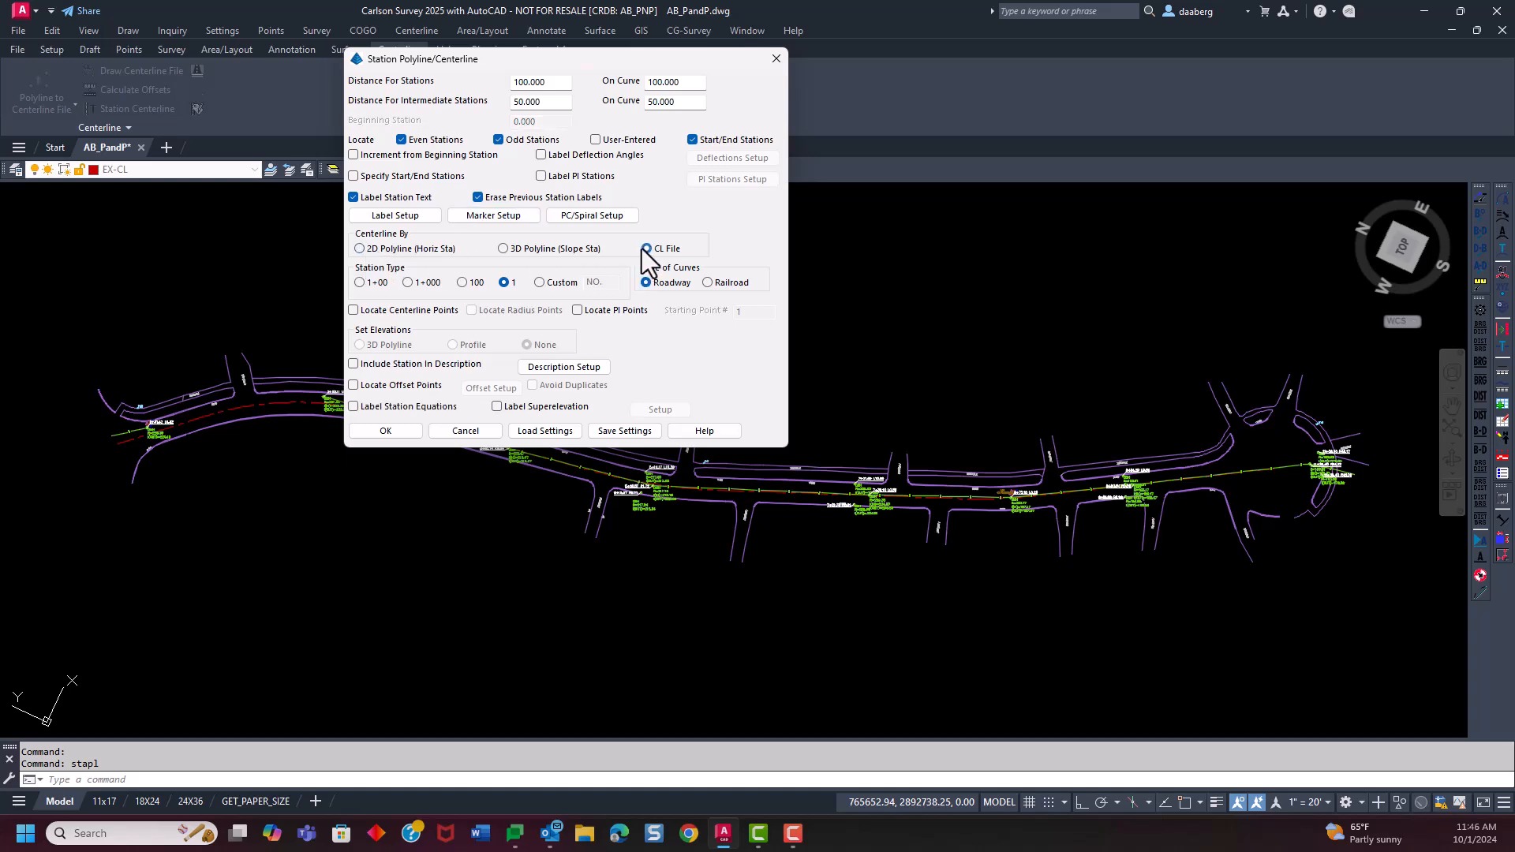
{"action": "left_click", "coordinate": [544, 432]}
{"action": "left_click", "coordinate": [268, 152]}
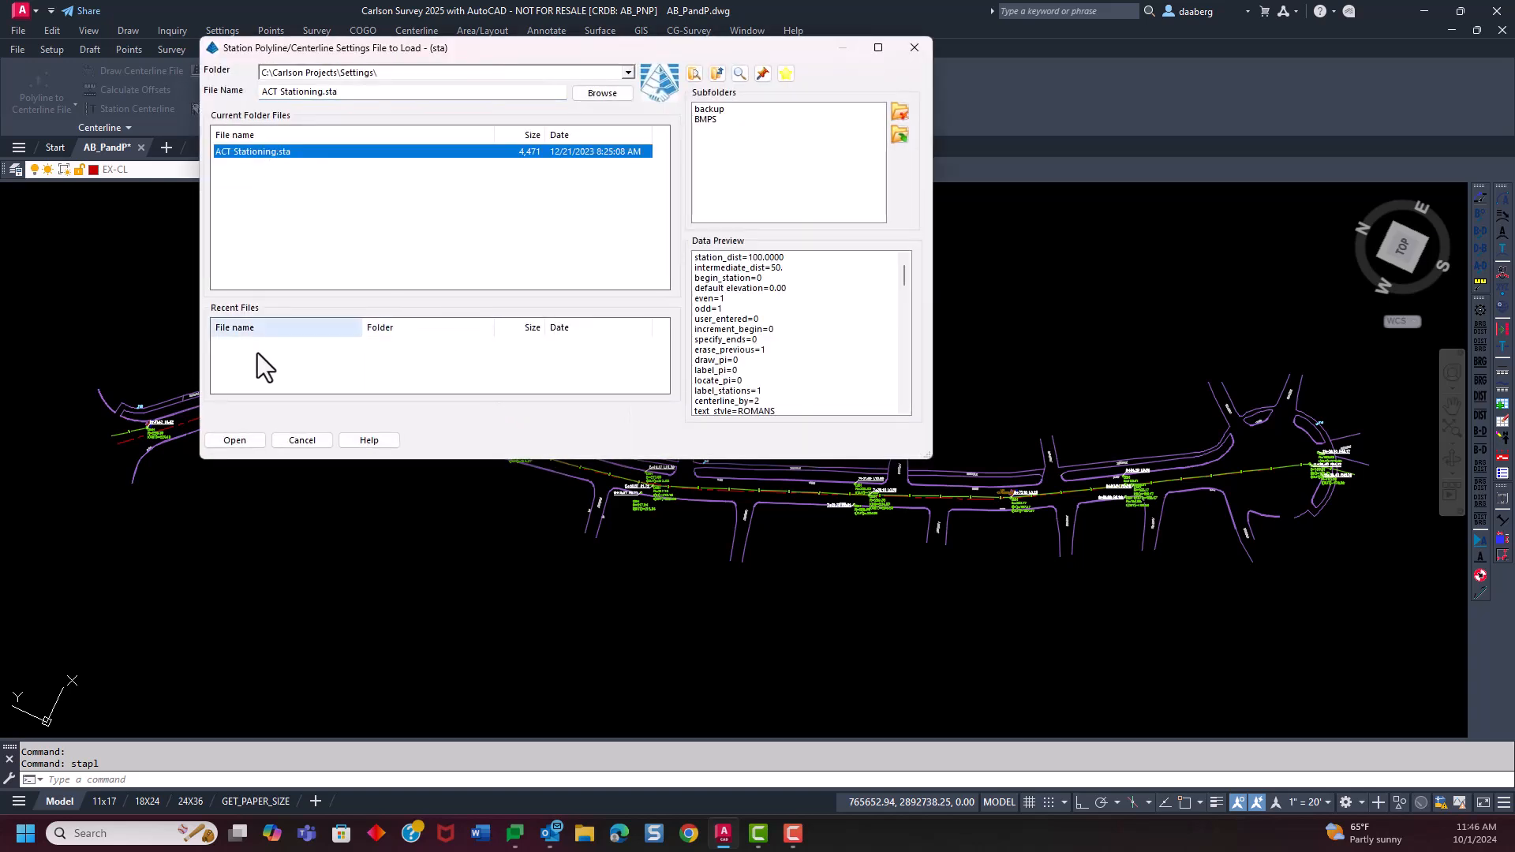
{"action": "left_click", "coordinate": [234, 440]}
Station the road centerline with the loaded settings, using the centerline file AsBuilt Road.cl, and check the labels along the road
{"action": "left_click", "coordinate": [392, 395]}
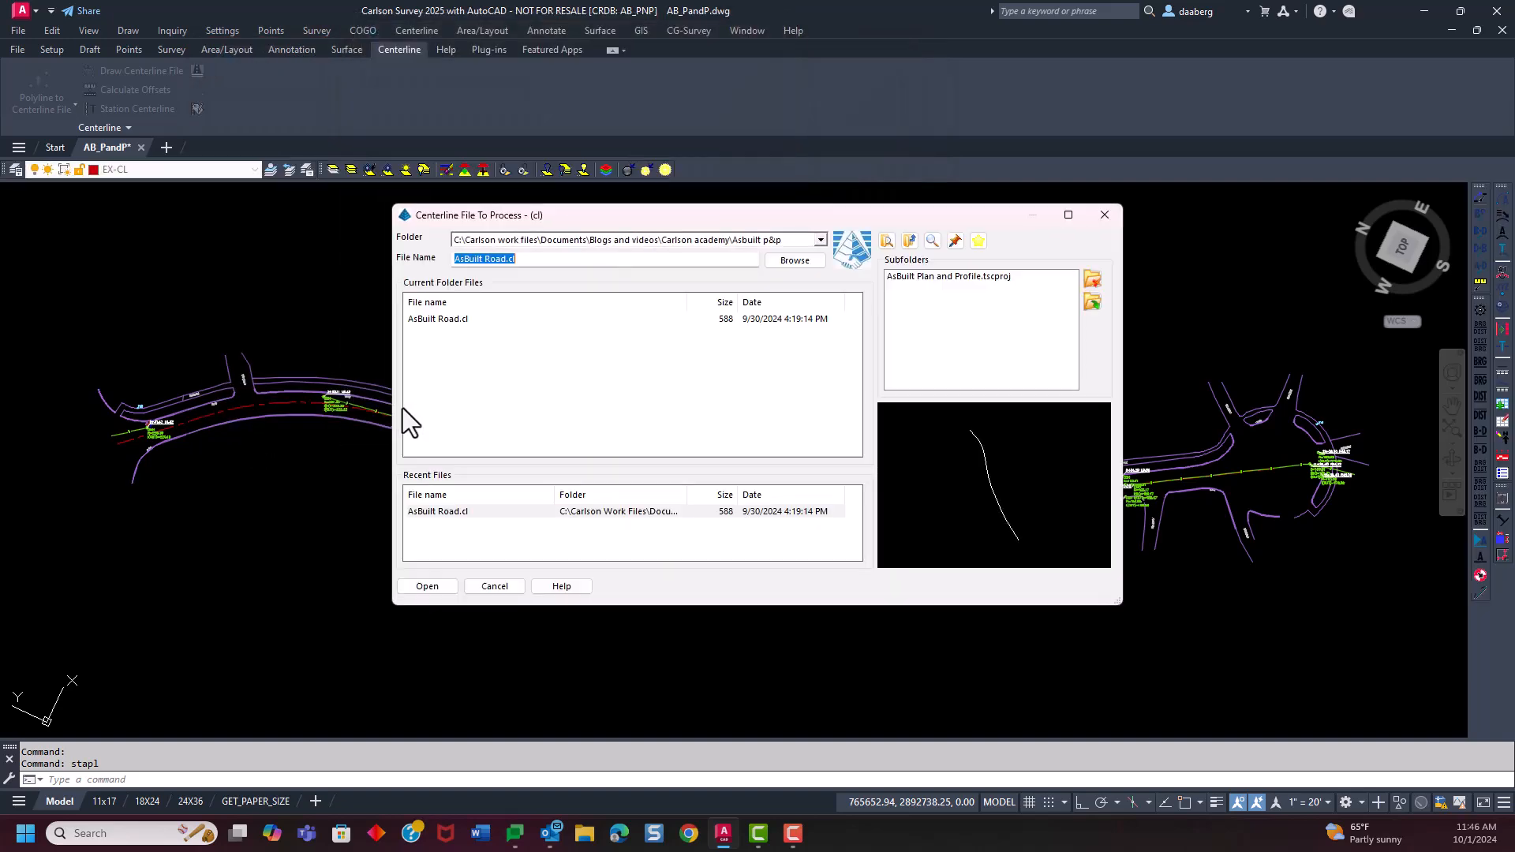
{"action": "left_click", "coordinate": [453, 319]}
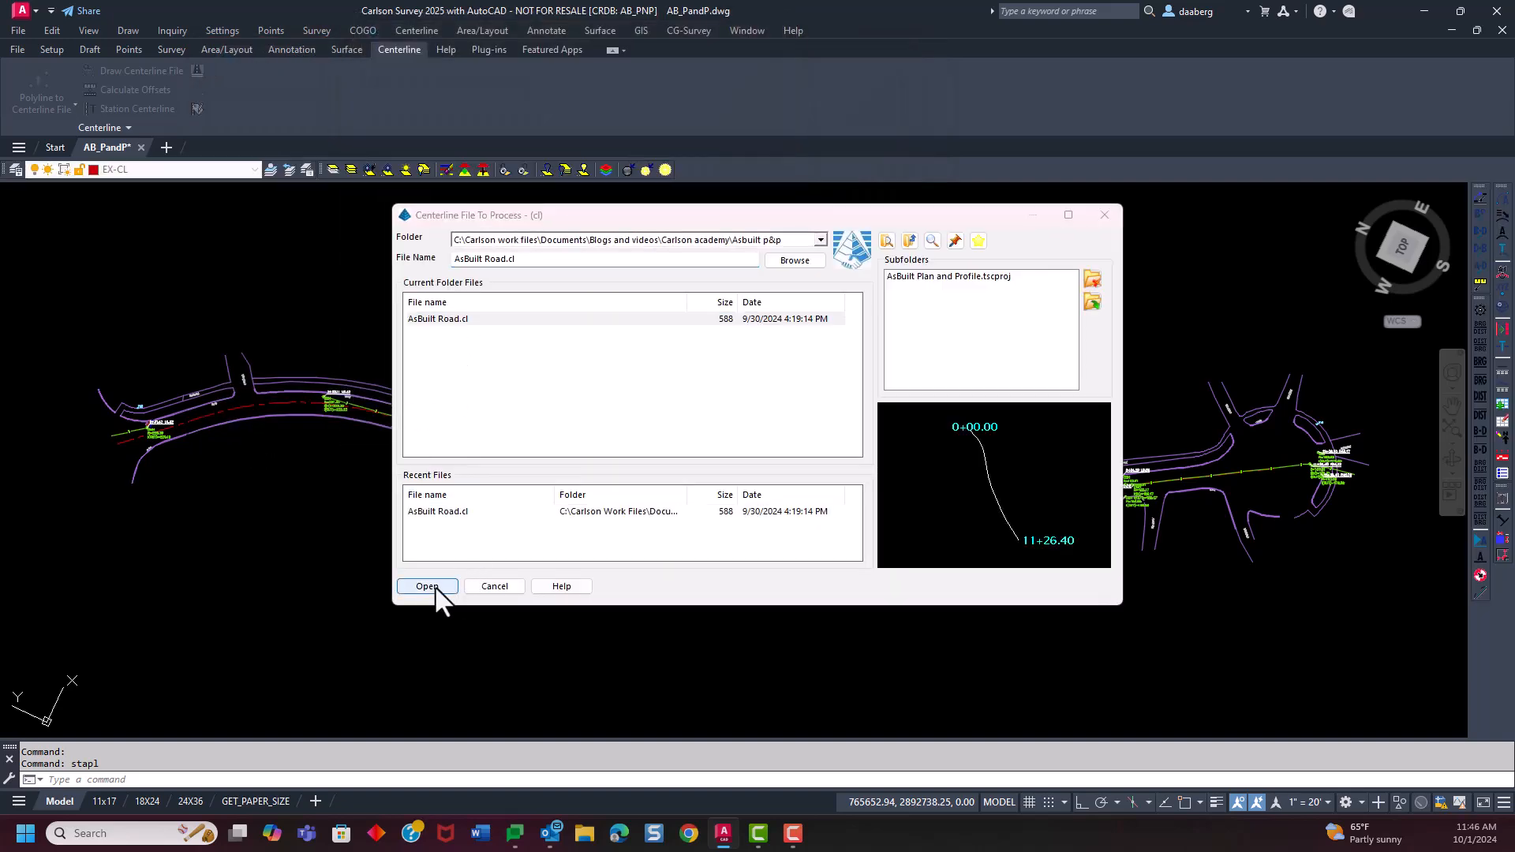
{"action": "left_click", "coordinate": [432, 586]}
{"action": "scroll", "coordinate": [194, 407], "scroll_direction": "up", "scroll_amount": 5}
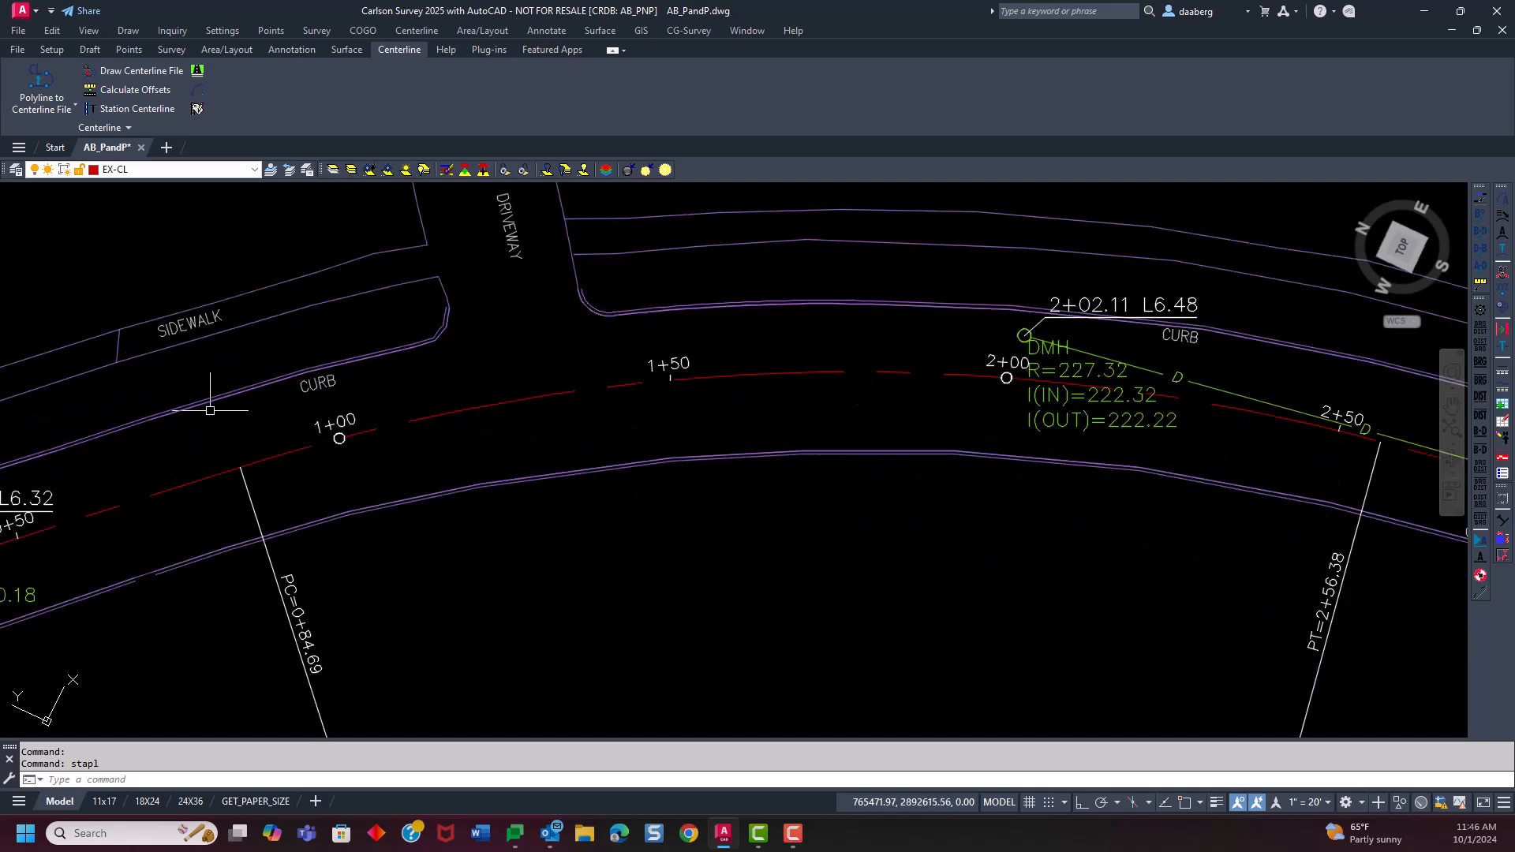
{"action": "scroll", "coordinate": [489, 491], "scroll_direction": "down", "scroll_amount": 5}
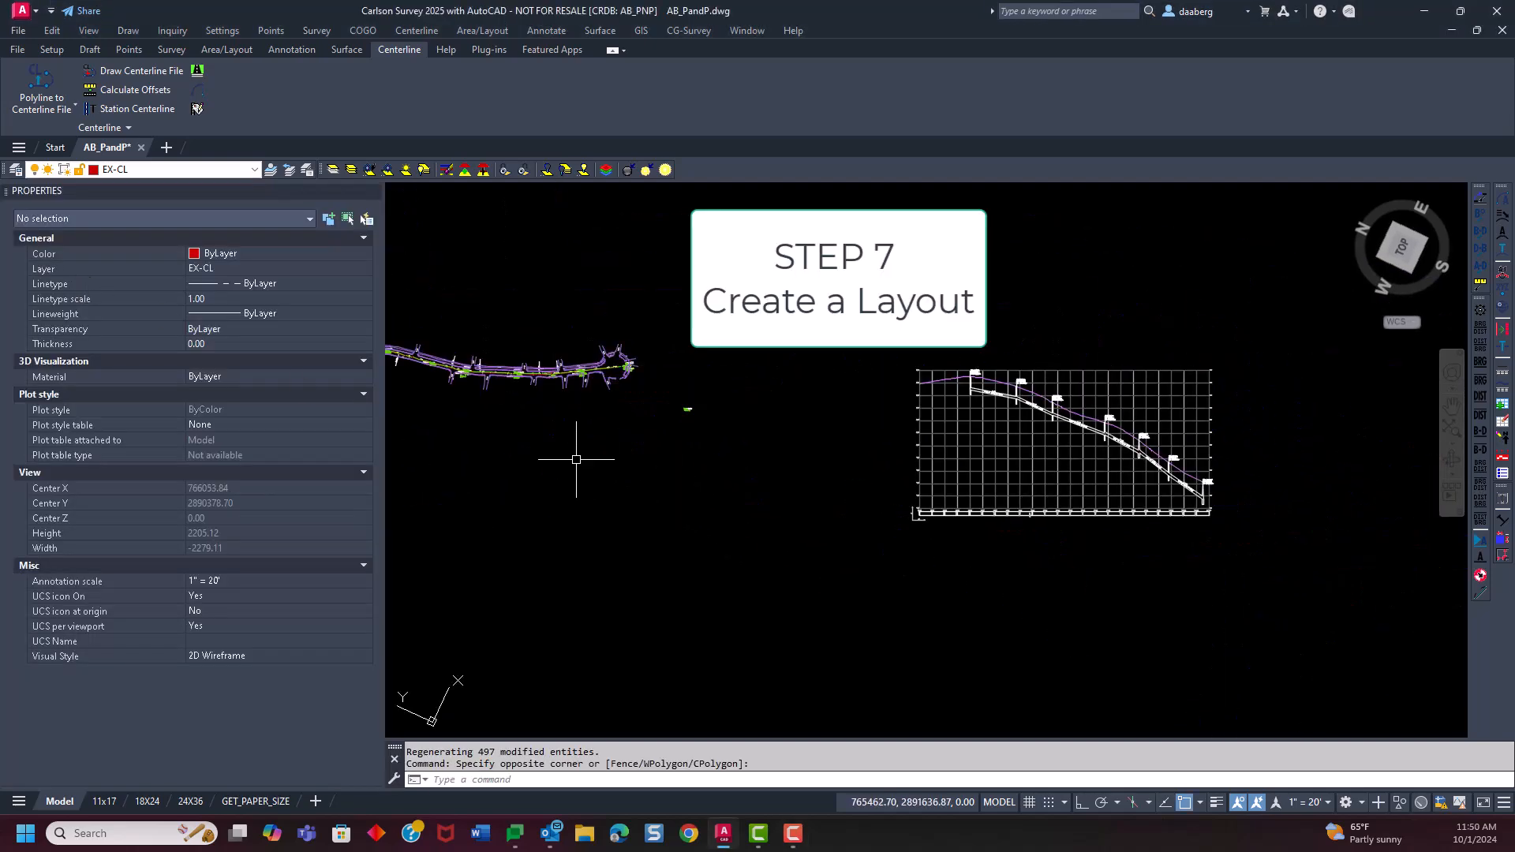
Switch from model space to the 24X36 layout containing the plan and profile sheet
{"action": "middle_click_drag", "start_coordinate": [494, 562], "coordinate": [625, 521]}
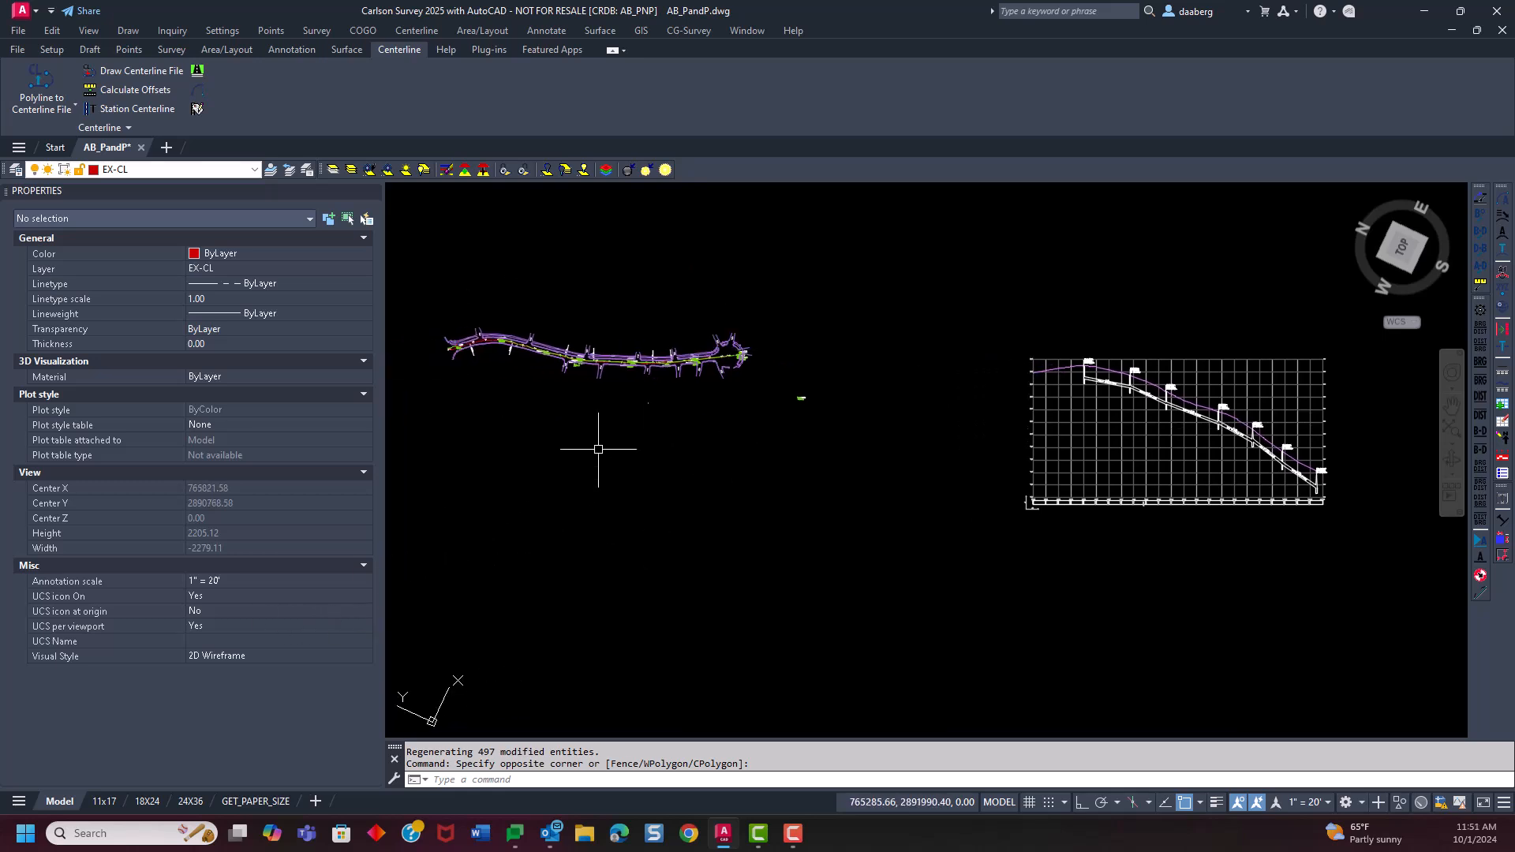
{"action": "left_click", "coordinate": [190, 802]}
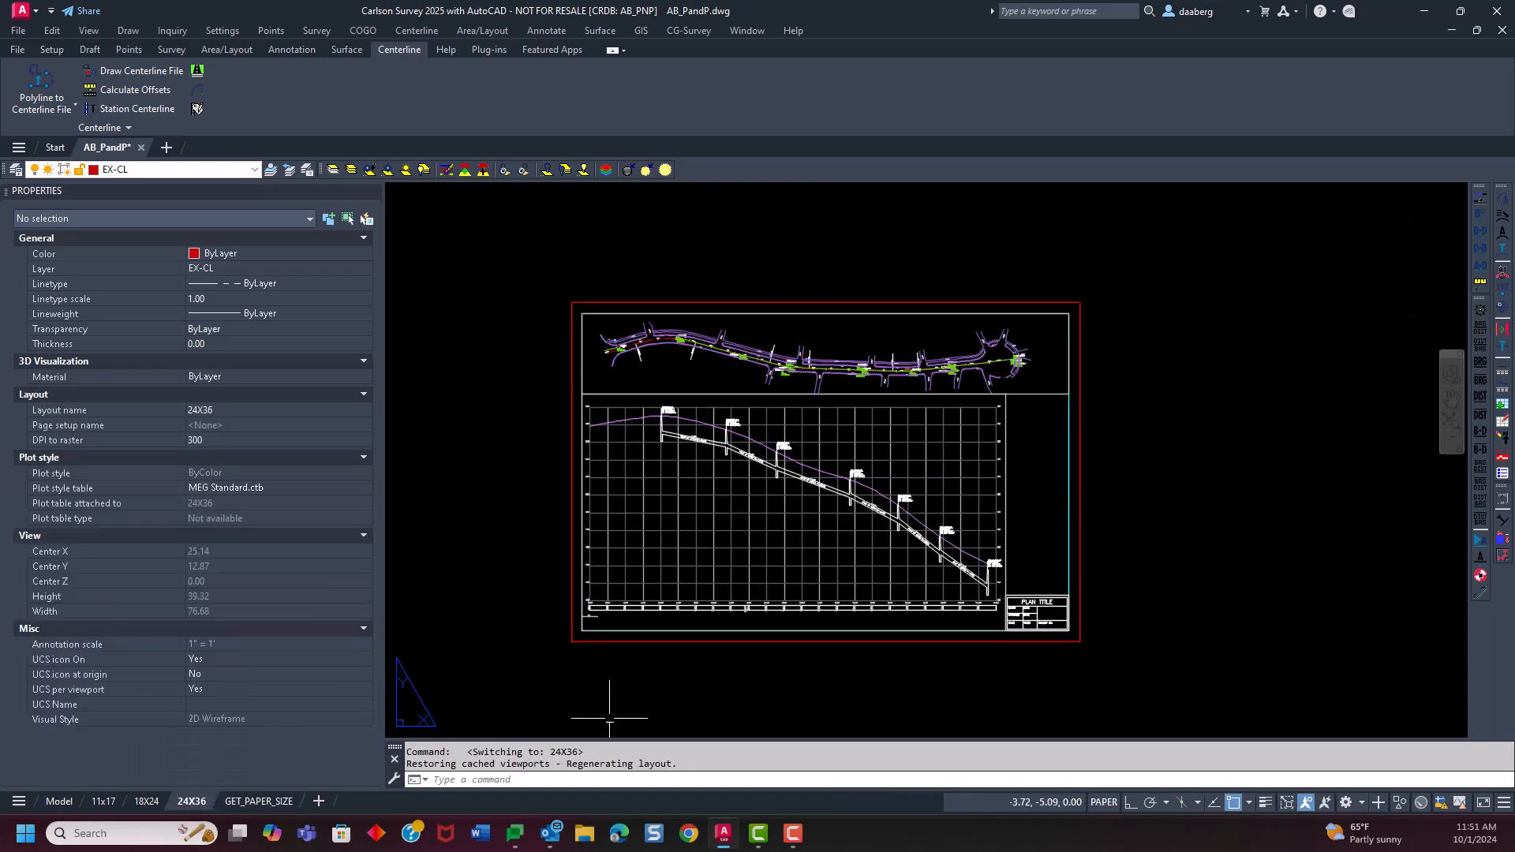